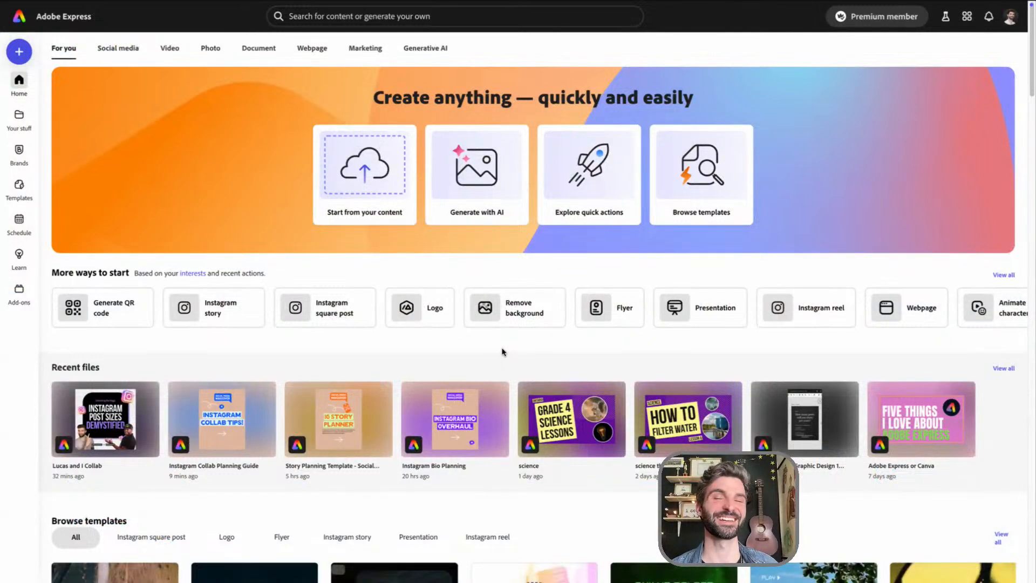
# Open the recent Instagram Collab Planning Guide file at its cover page and close the search pane
pyautogui.click(214, 422)
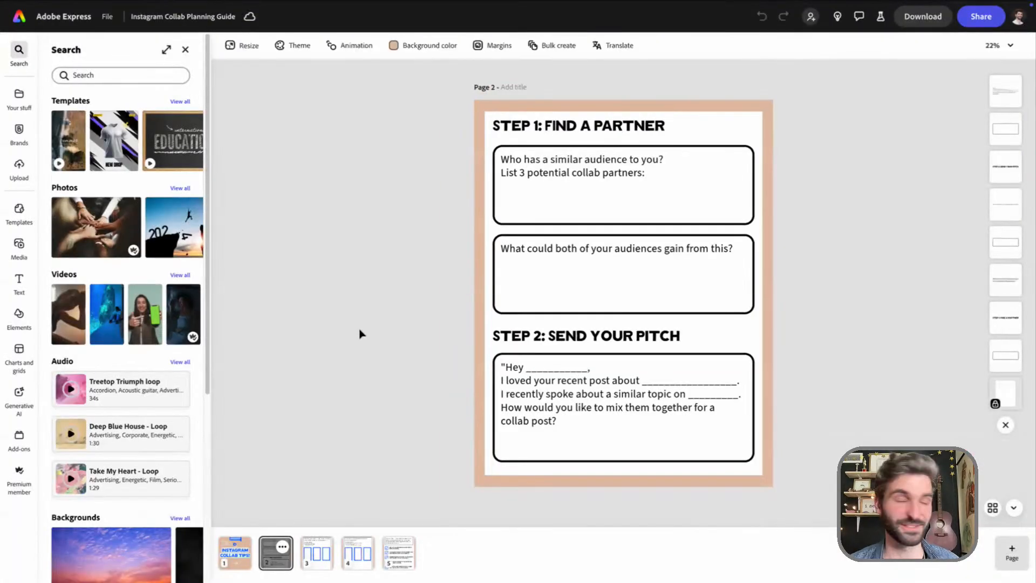
pyautogui.click(238, 556)
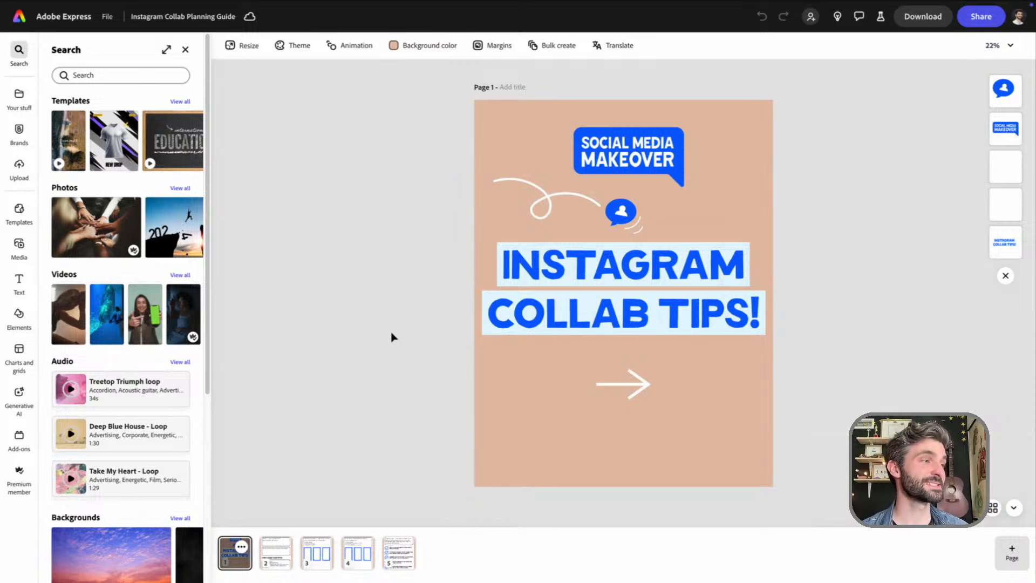
pyautogui.click(186, 50)
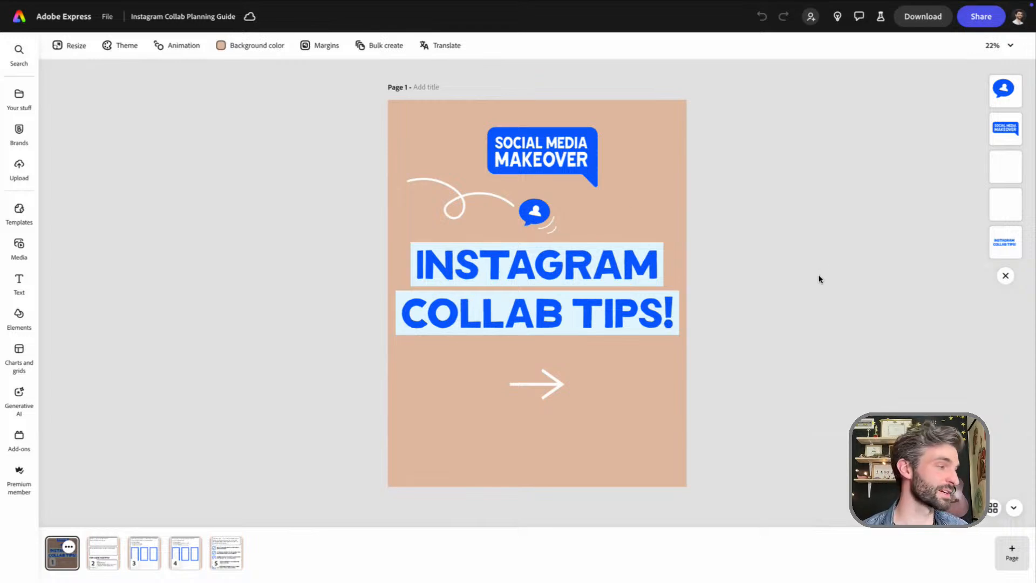
# Look through pages 2 to 5 of the planning guide and return to the cover page
pyautogui.click(104, 563)
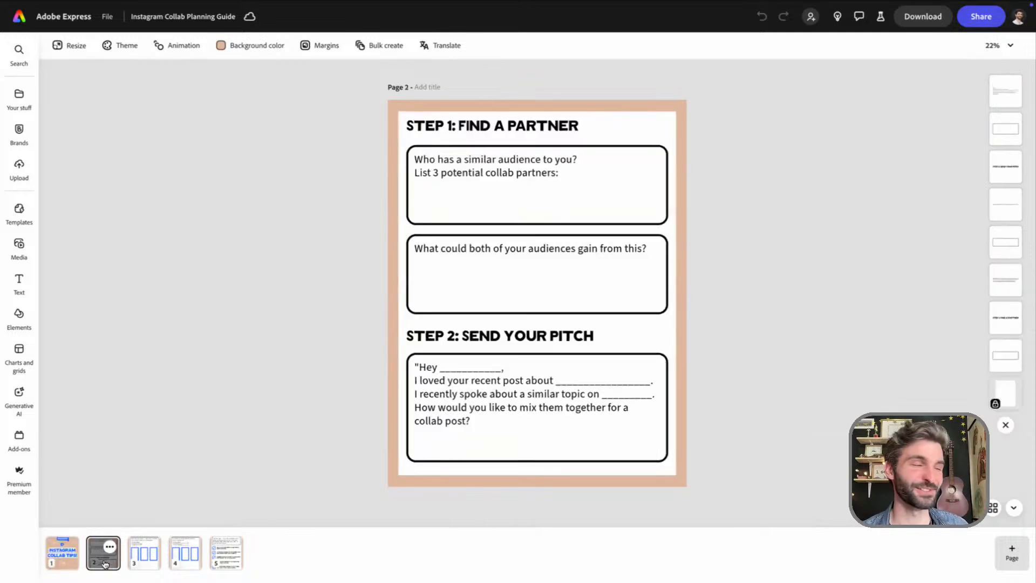
pyautogui.click(143, 560)
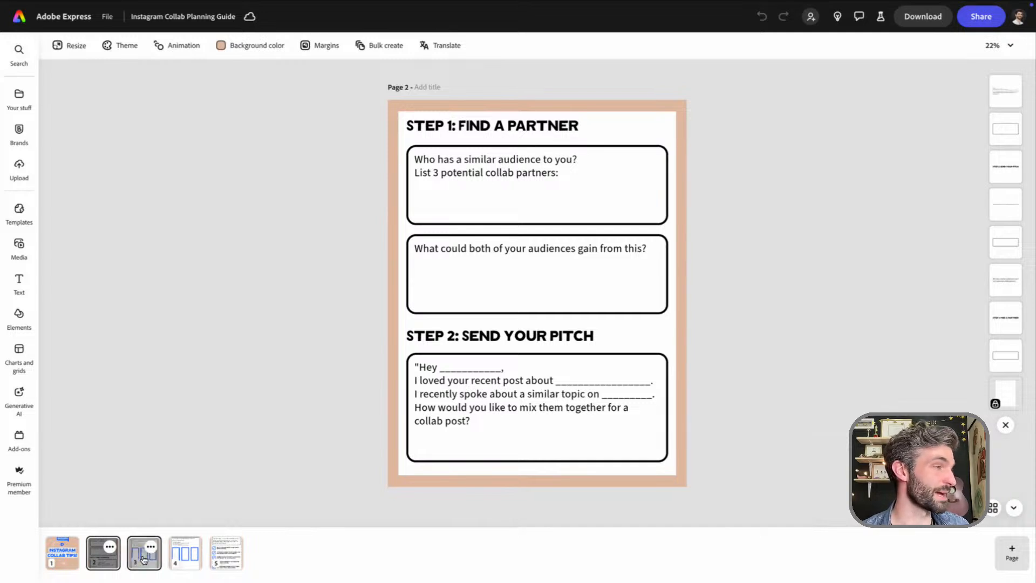
pyautogui.click(186, 560)
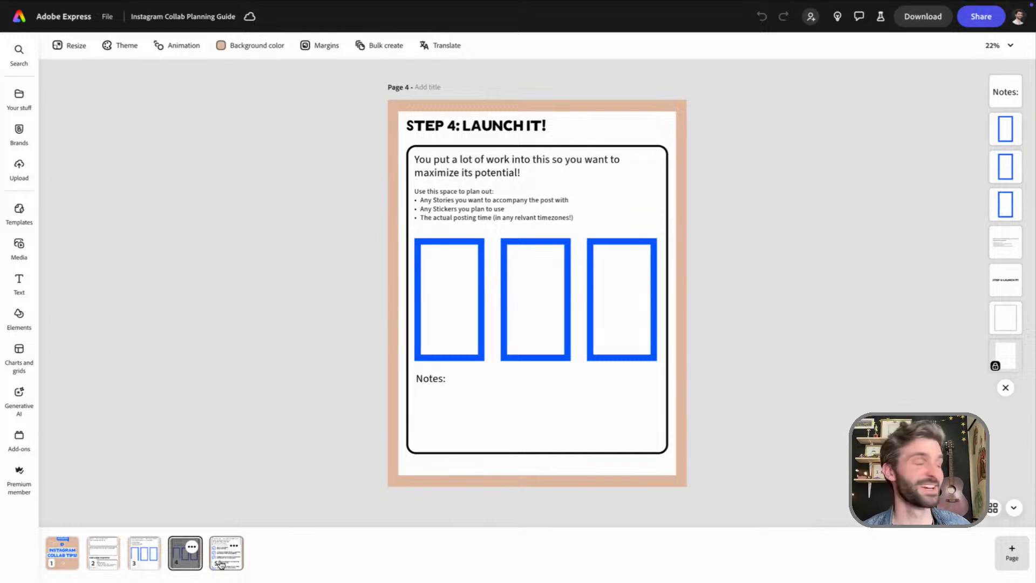
pyautogui.click(222, 565)
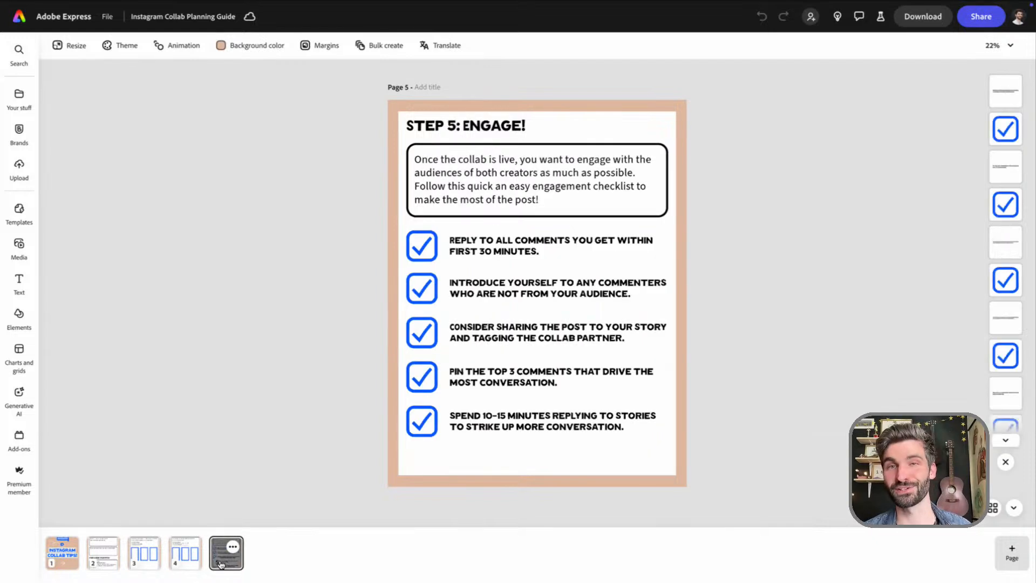
pyautogui.click(60, 556)
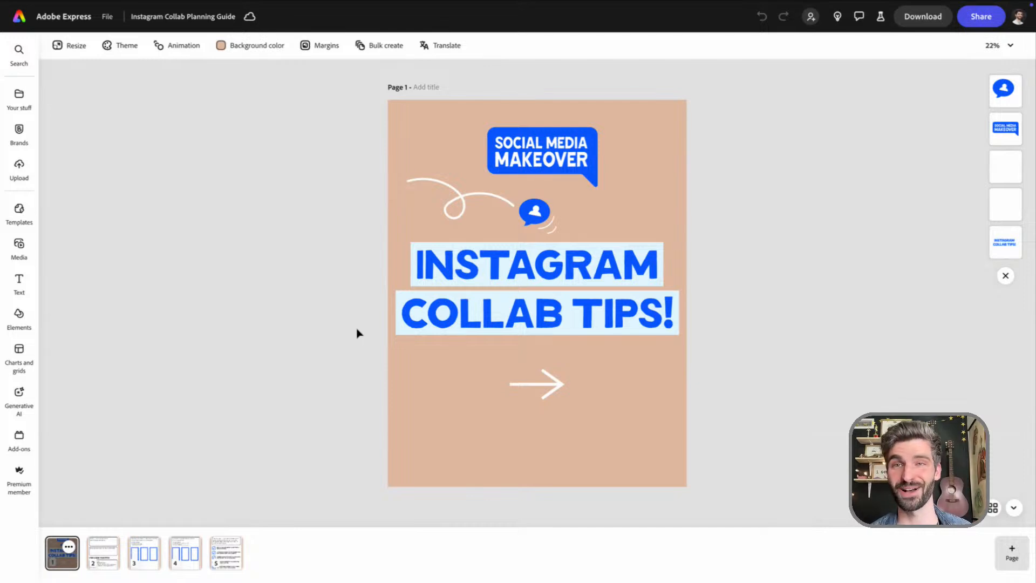
# Switch to the browser tab with the Adobe Express partnership reel on Instagram and turn on its sound
pyautogui.moveTo(275, 5)
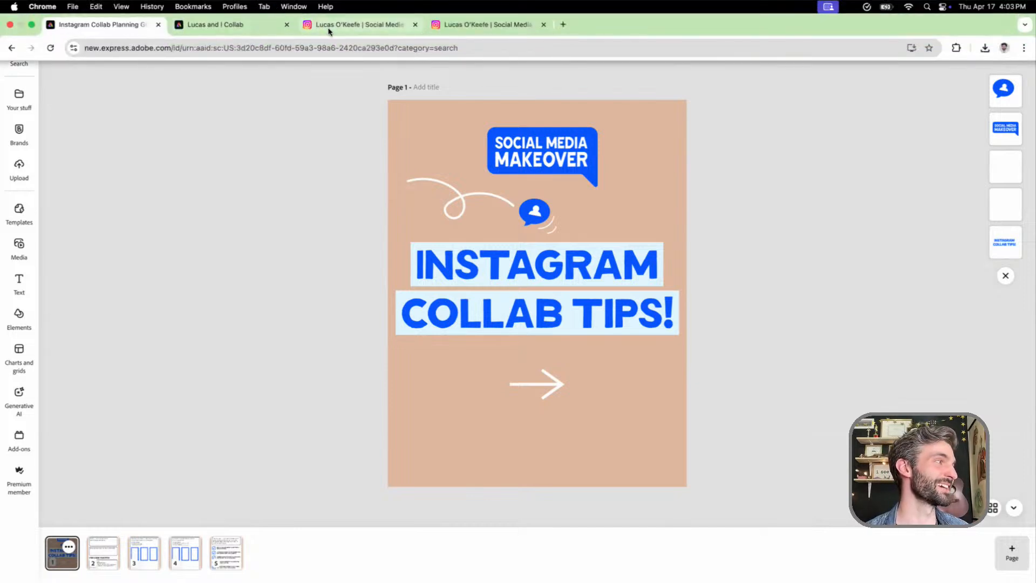
pyautogui.click(477, 30)
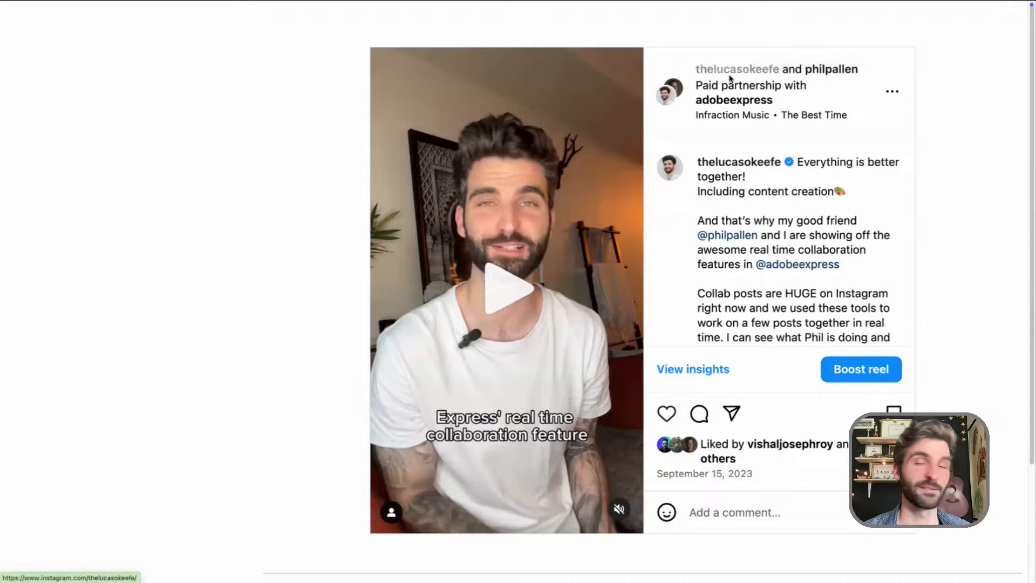
pyautogui.moveTo(727, 75)
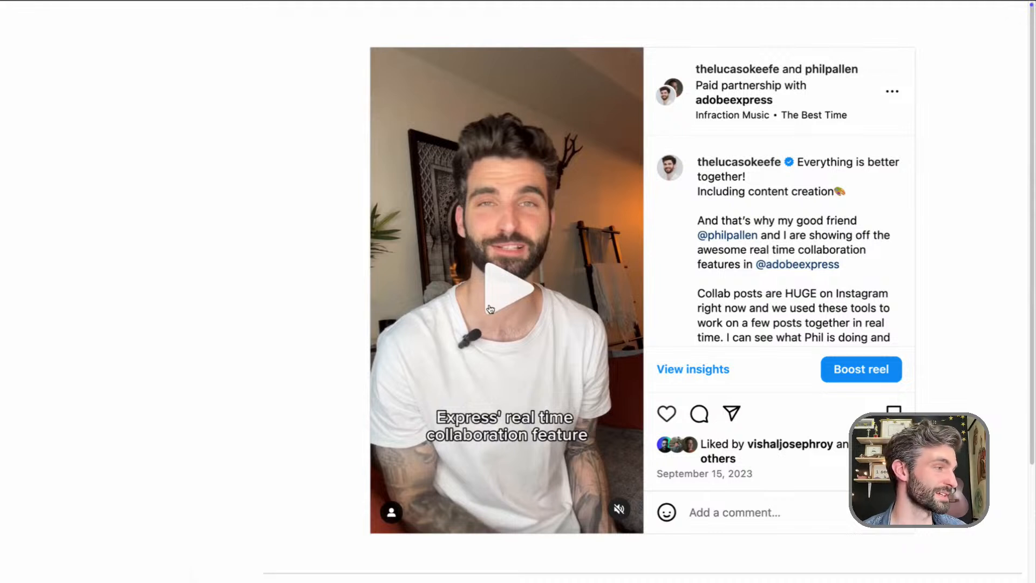
pyautogui.click(620, 511)
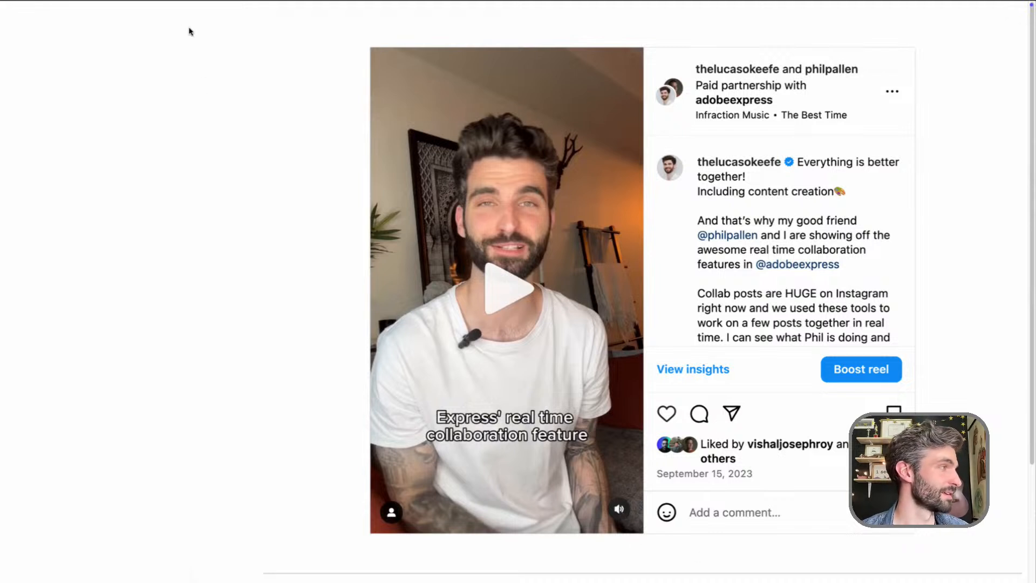
# Reload the reel page and watch the video from its beginning with sound on, pausing it at the end
pyautogui.moveTo(244, 2)
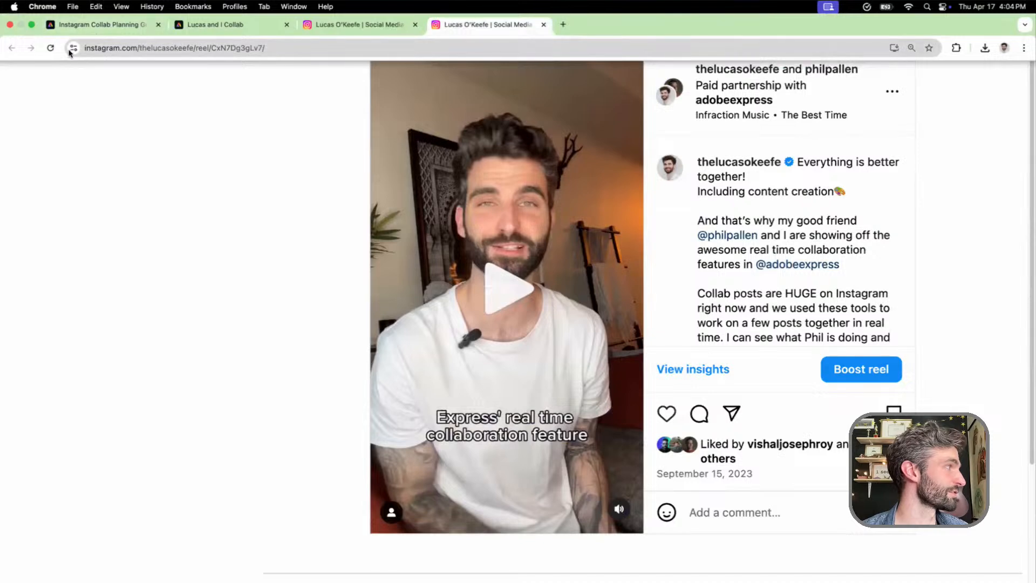
pyautogui.click(50, 48)
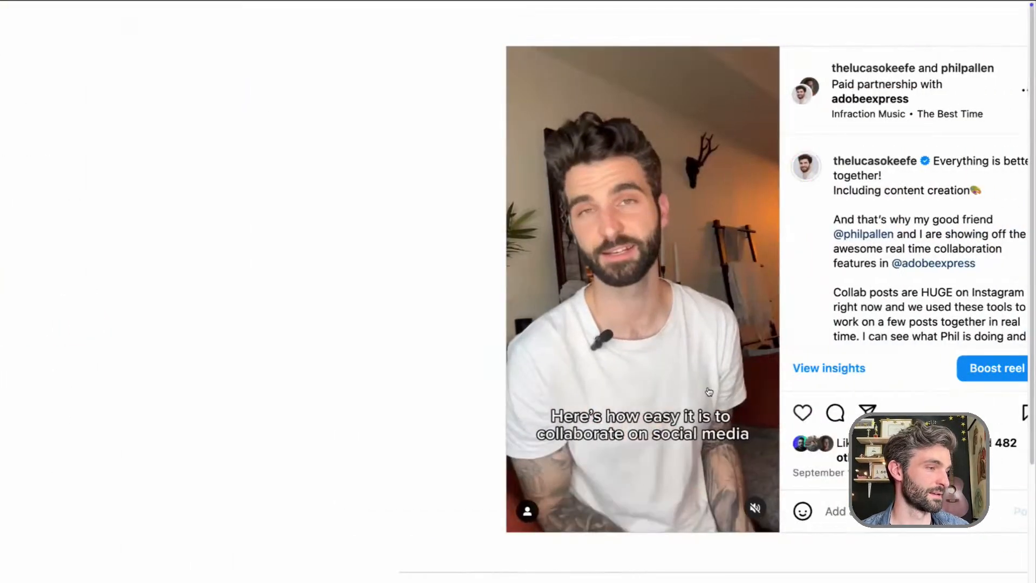
pyautogui.click(709, 391)
pyautogui.click(755, 507)
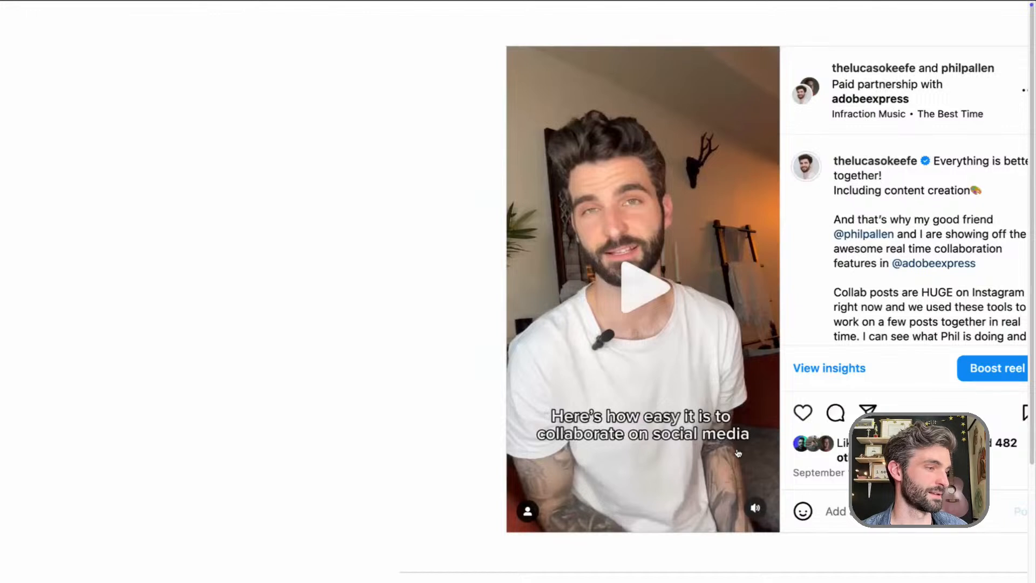
pyautogui.click(643, 292)
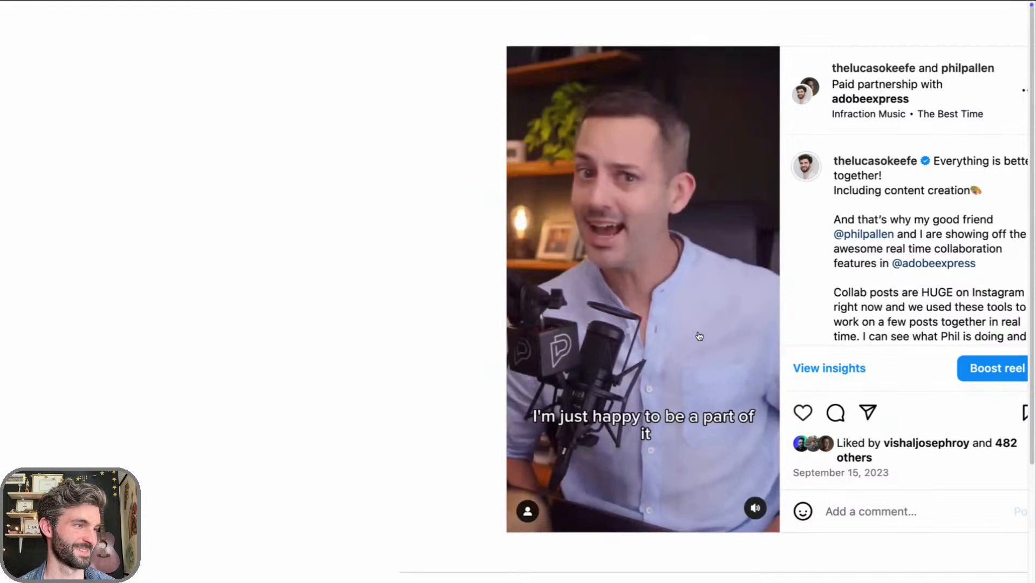
pyautogui.click(700, 336)
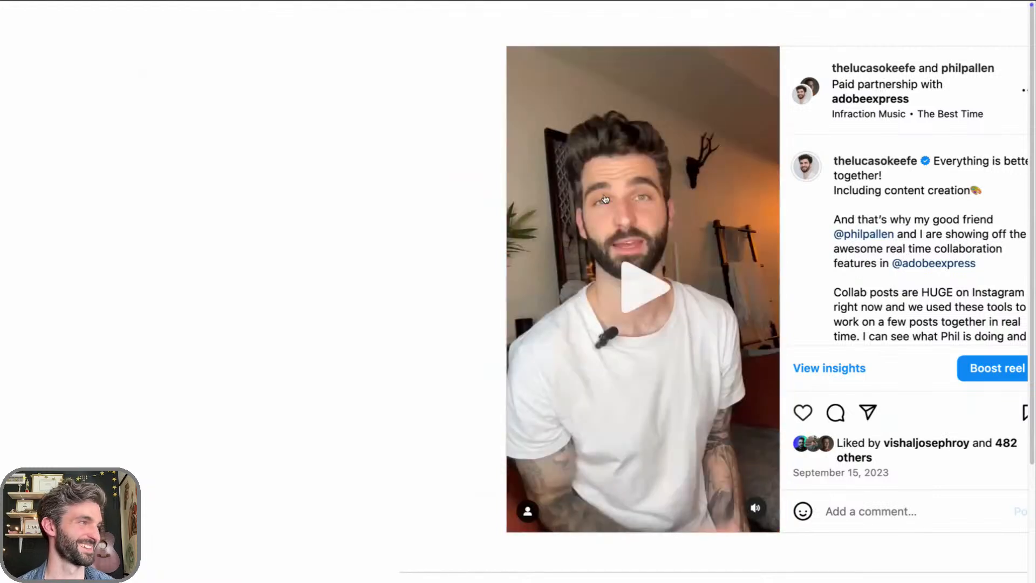
# Return to the Instagram Collab Planning Guide in Adobe Express and show page 3, Step 3: Plan the Post
pyautogui.moveTo(456, 1)
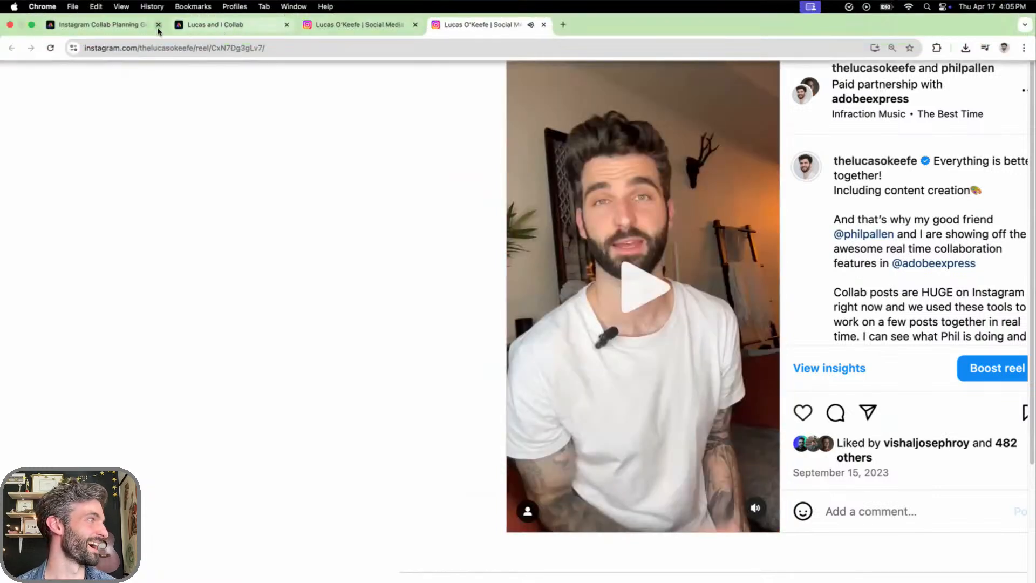
pyautogui.click(132, 28)
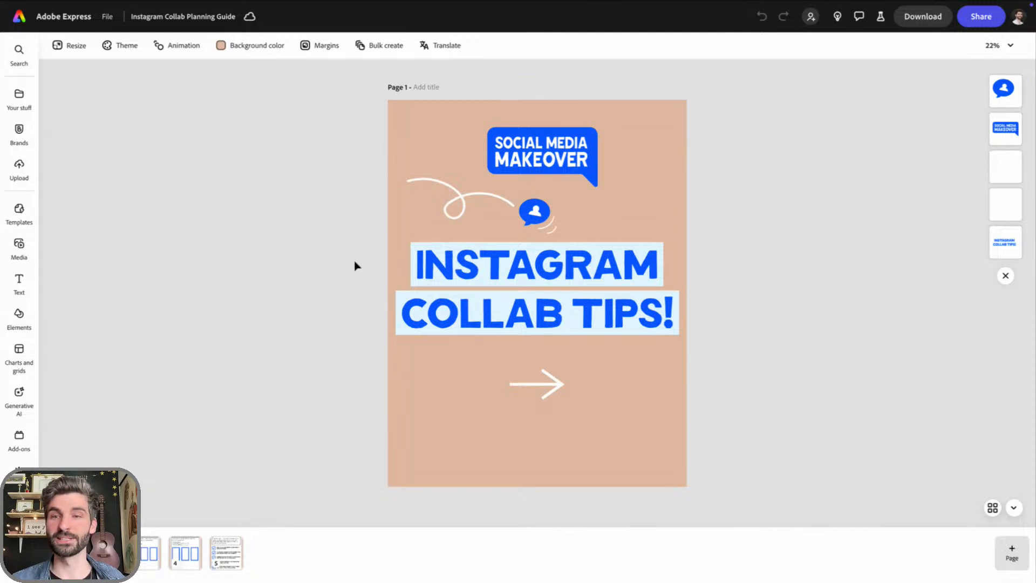
pyautogui.click(145, 566)
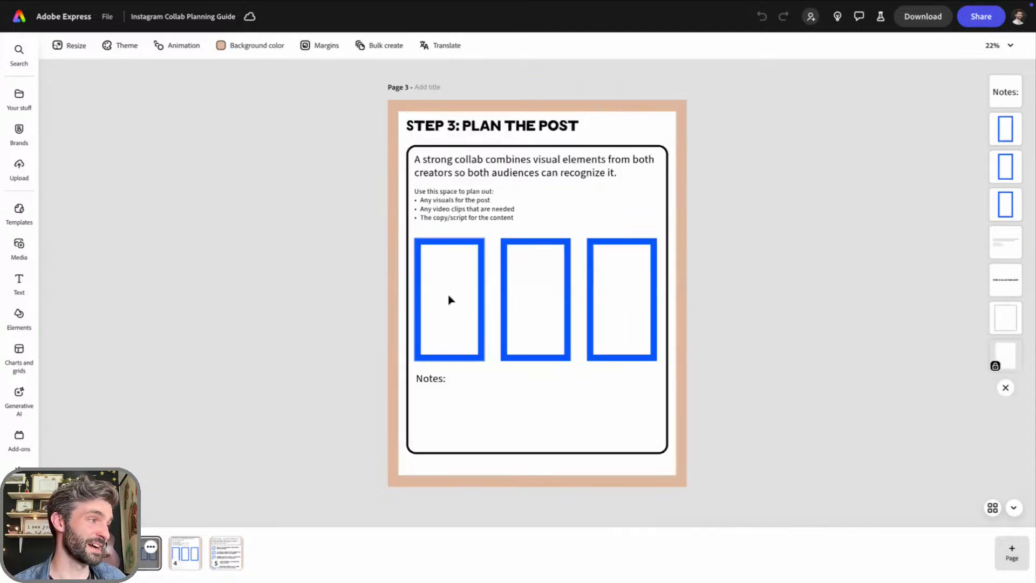
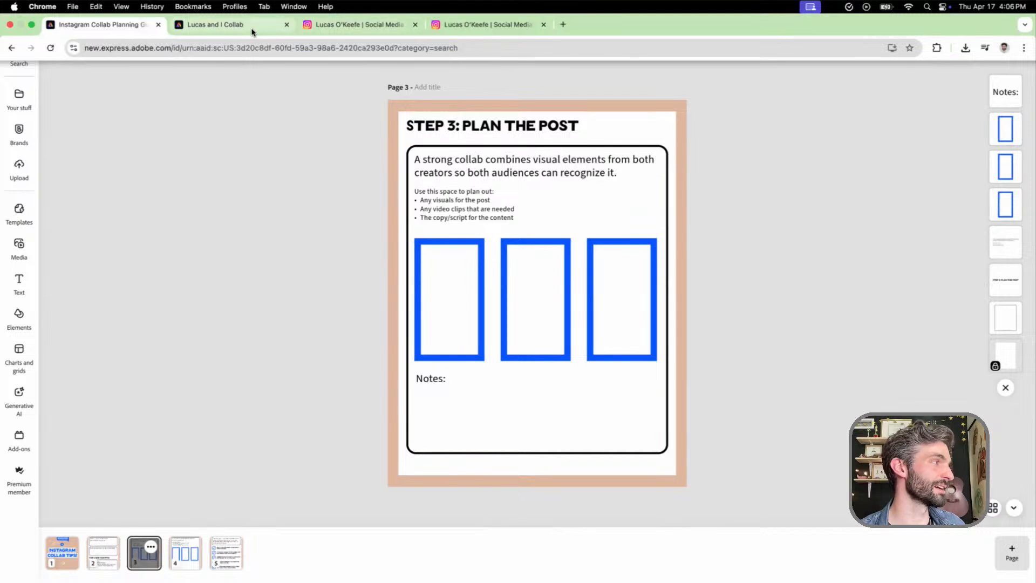
# Switch to the browser tab with the Instagram Post Sizes collab design and close its comments
pyautogui.click(255, 30)
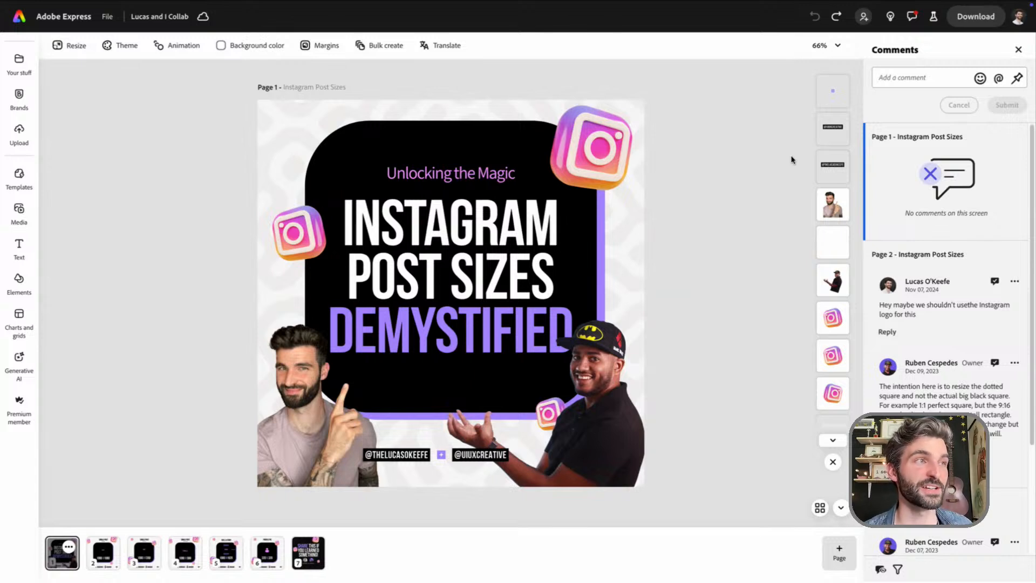
pyautogui.click(1018, 49)
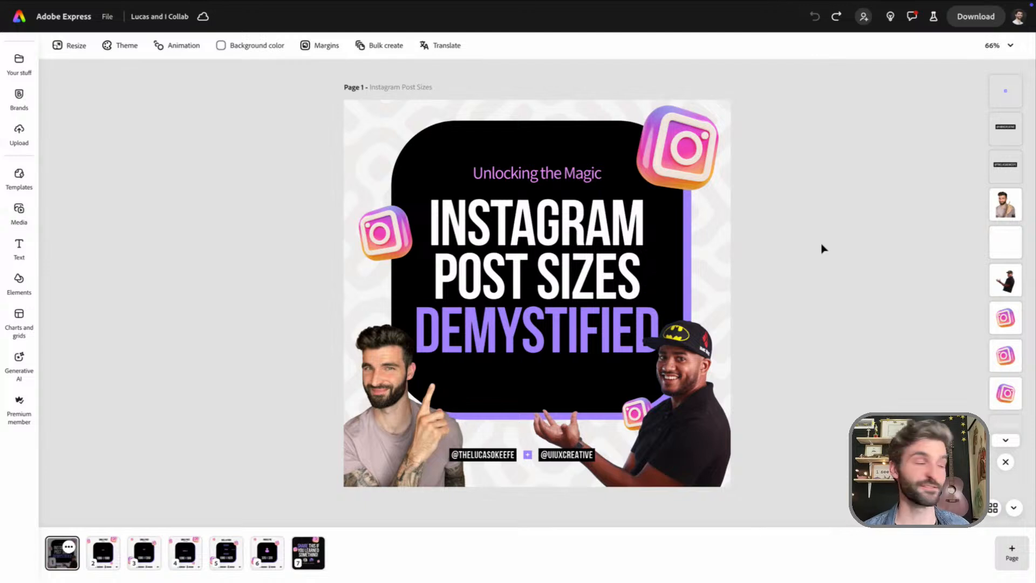
# Look through pages 2 to 7 of the Instagram Post Sizes carousel and return to its cover page
pyautogui.click(101, 564)
pyautogui.click(145, 561)
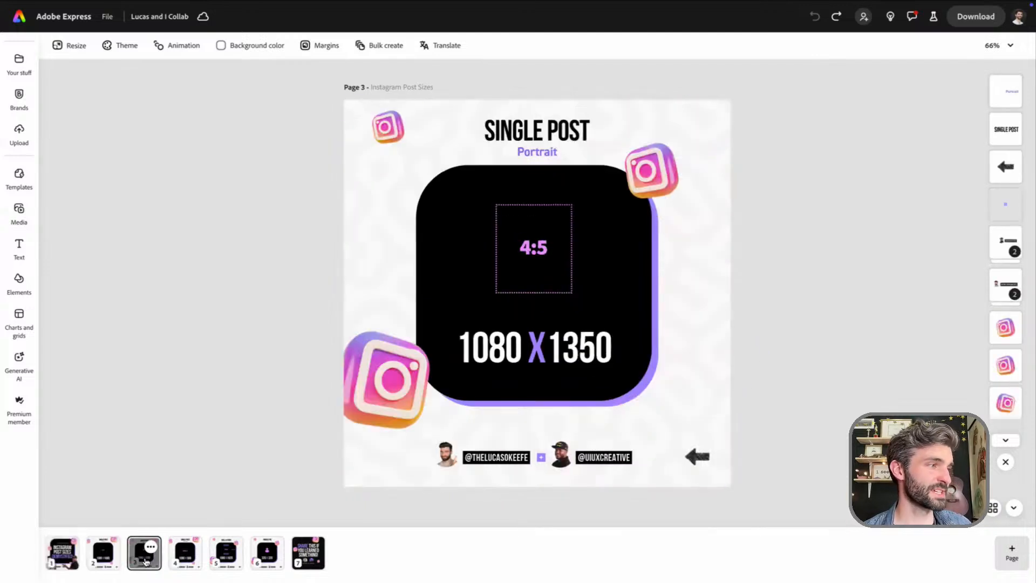
pyautogui.click(185, 562)
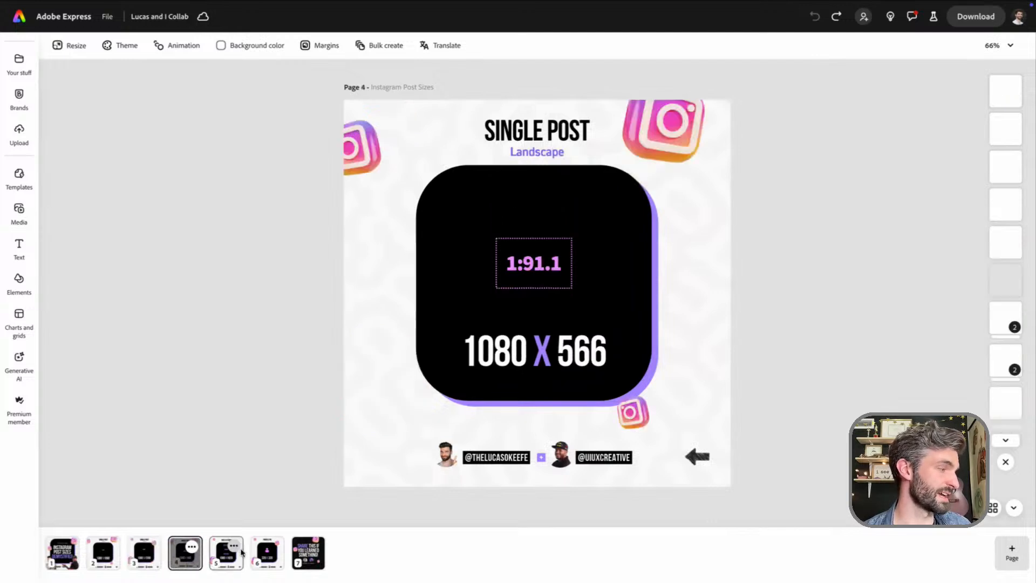
pyautogui.click(229, 563)
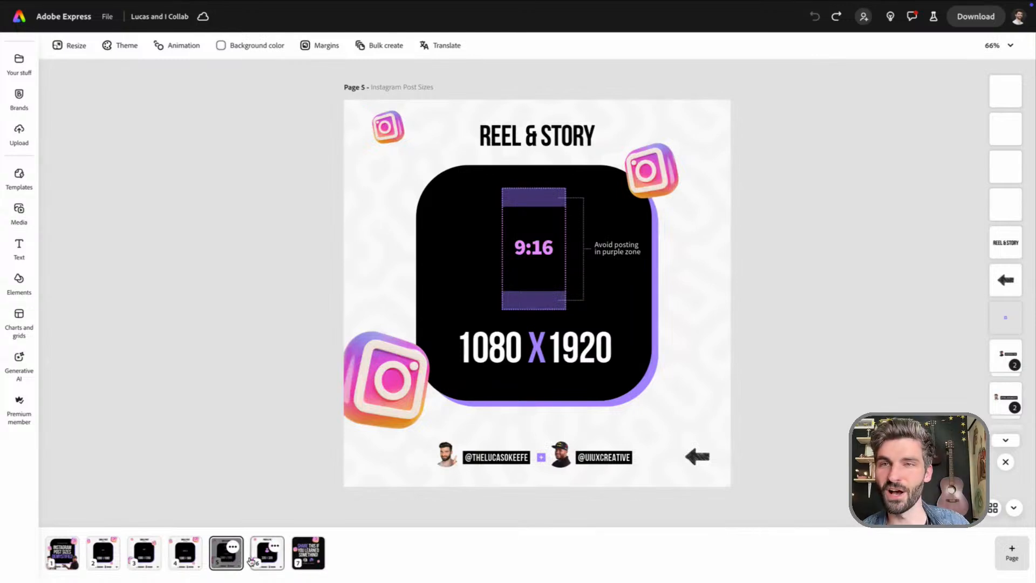
pyautogui.click(269, 561)
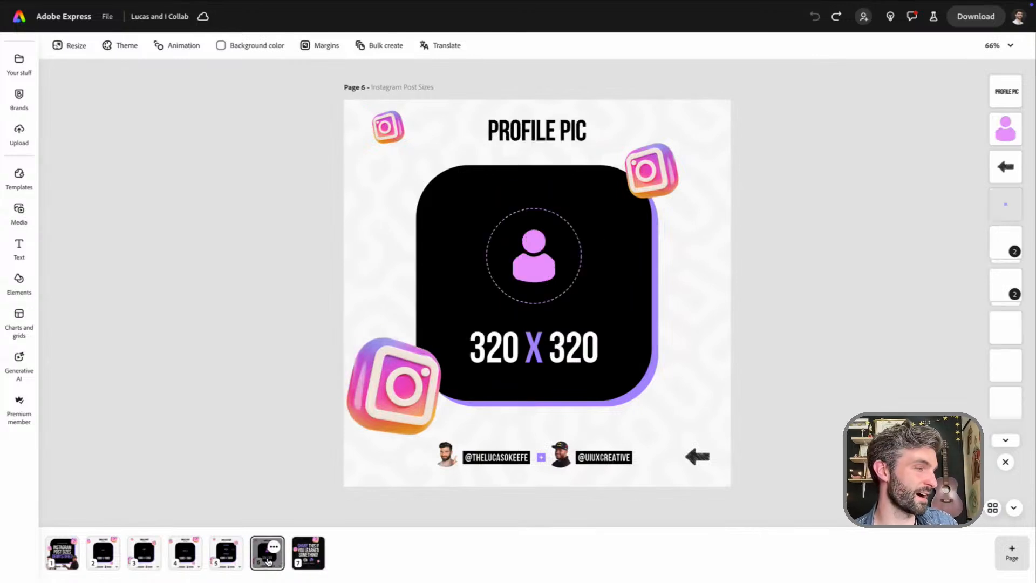
pyautogui.click(318, 562)
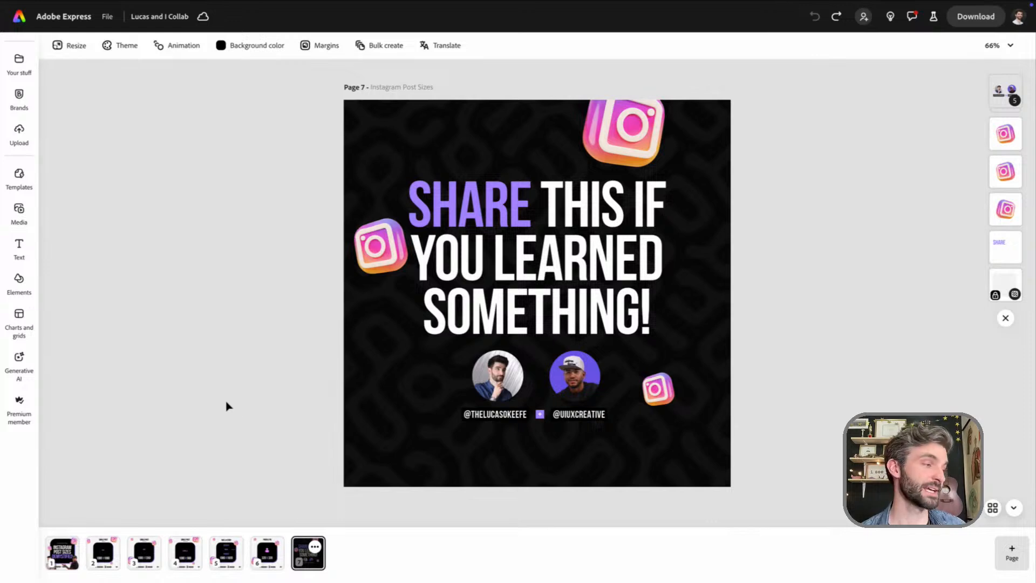
pyautogui.click(517, 392)
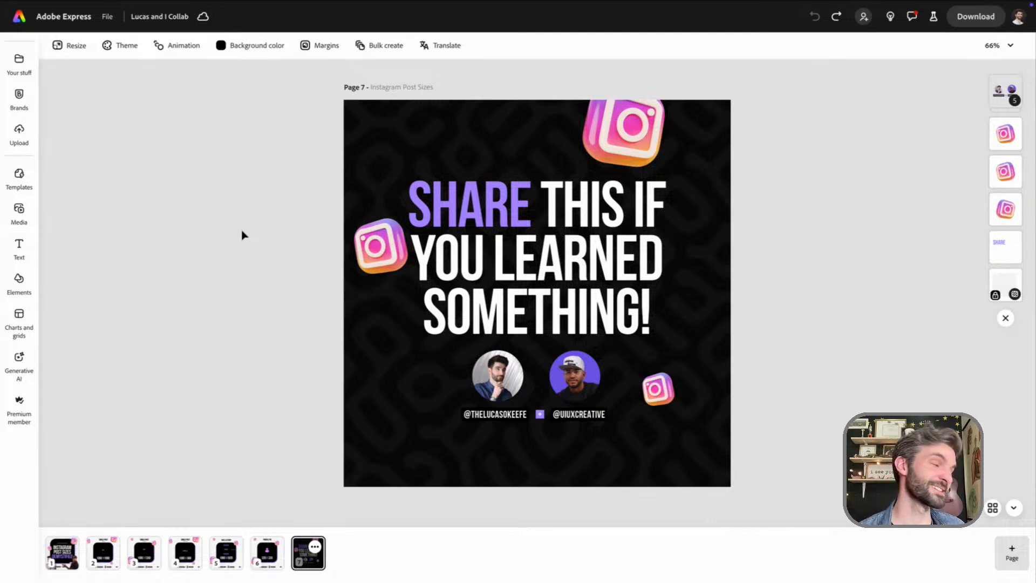
pyautogui.click(64, 553)
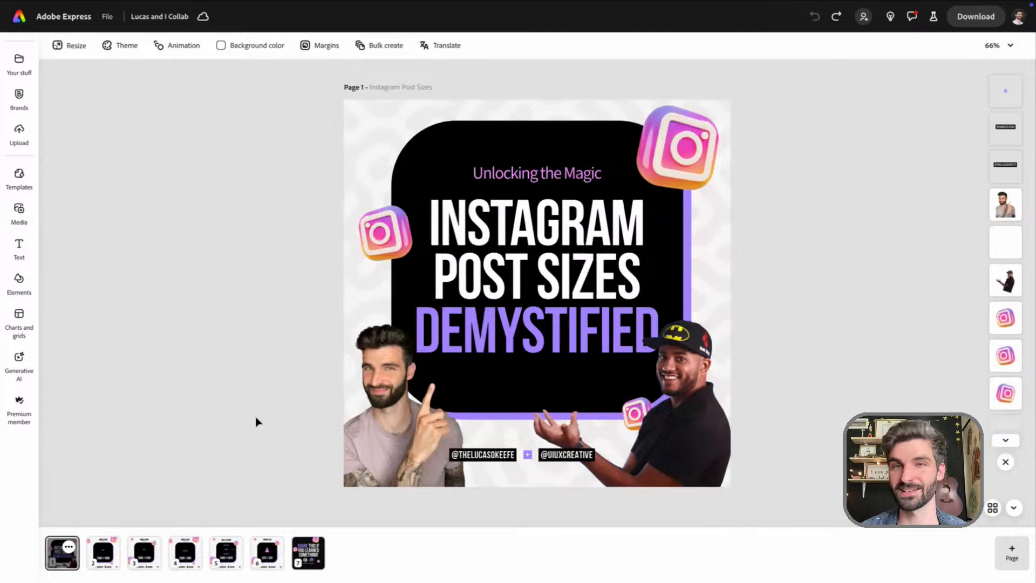
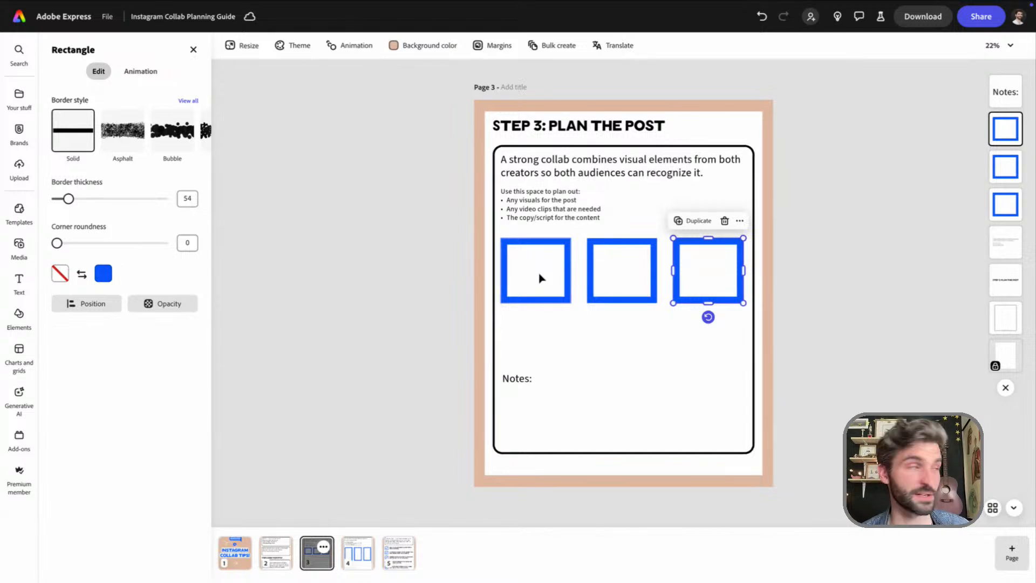
# Switch to the Adobe Express home tab, open the Instagram Post Sizes collab design from the recent files and show its comments
pyautogui.moveTo(367, 3)
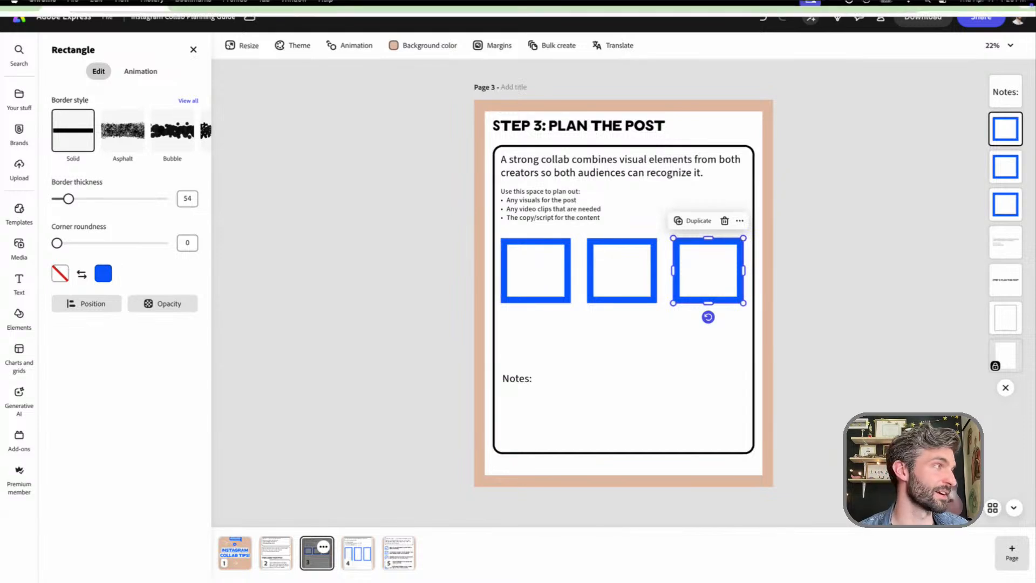
pyautogui.click(475, 25)
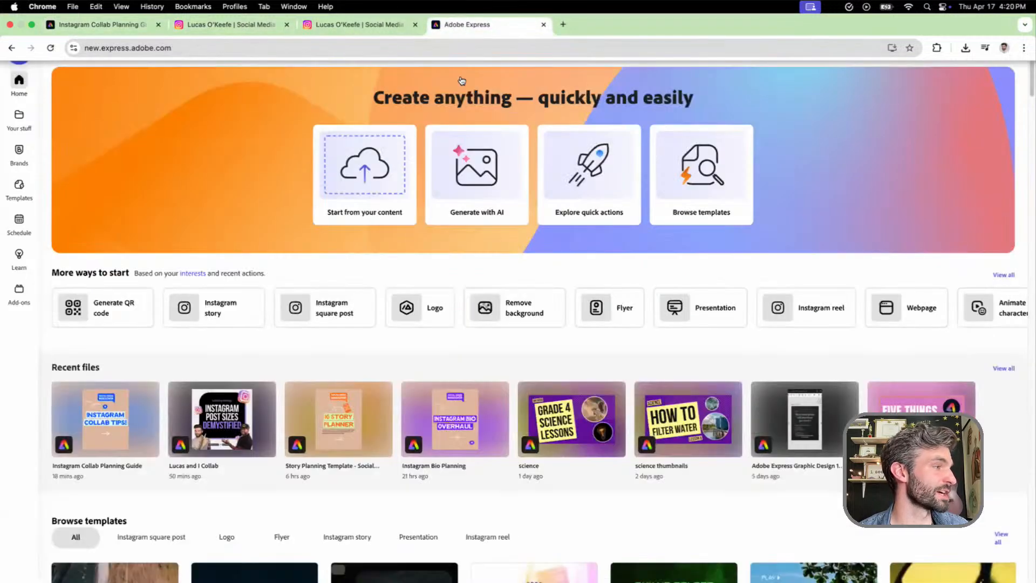
pyautogui.click(225, 439)
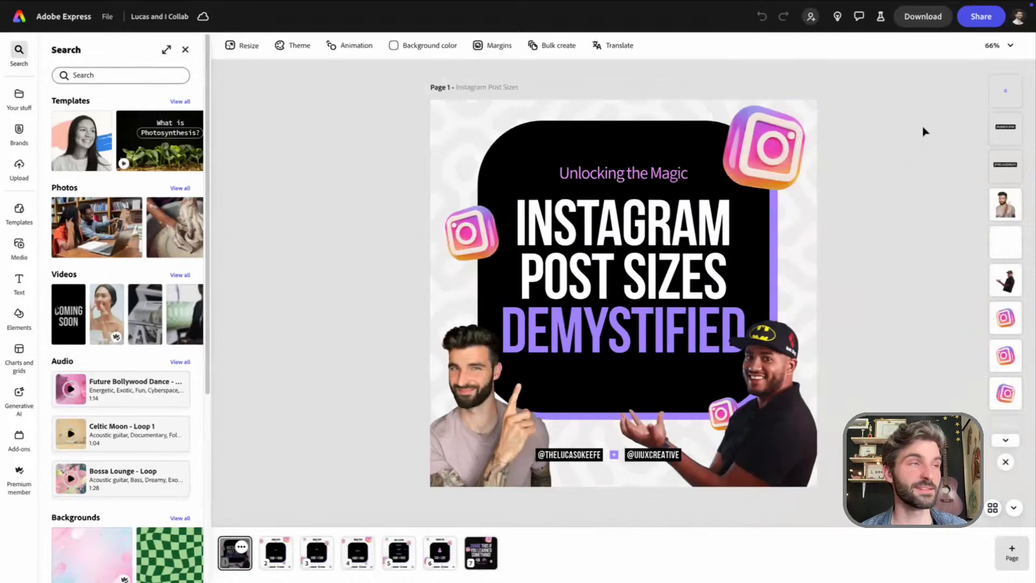
pyautogui.click(858, 17)
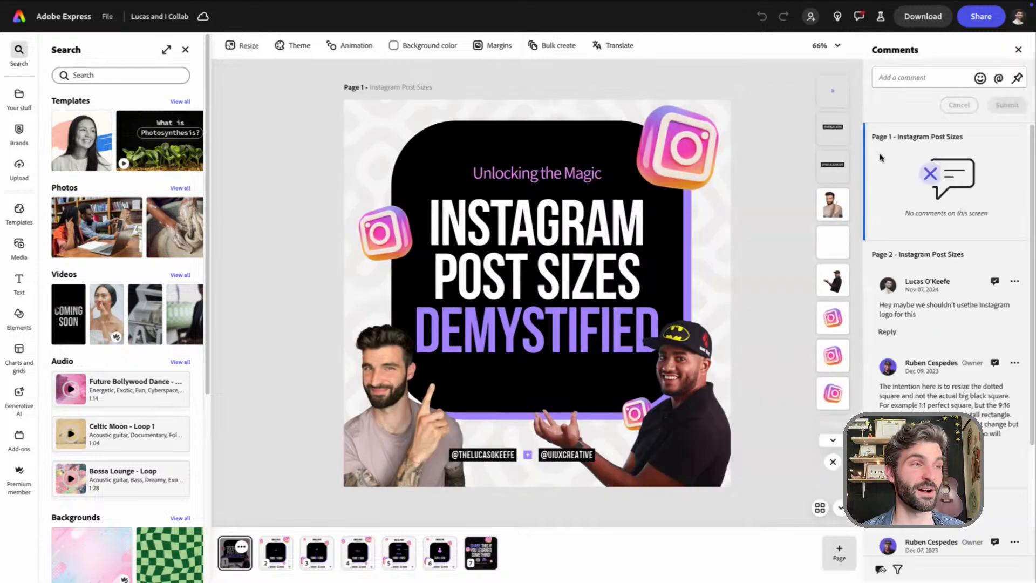
# Hide the search results and examine the page 2 comments about the Instagram logo and resizing the dotted square
pyautogui.scroll(-3, 925, 183)
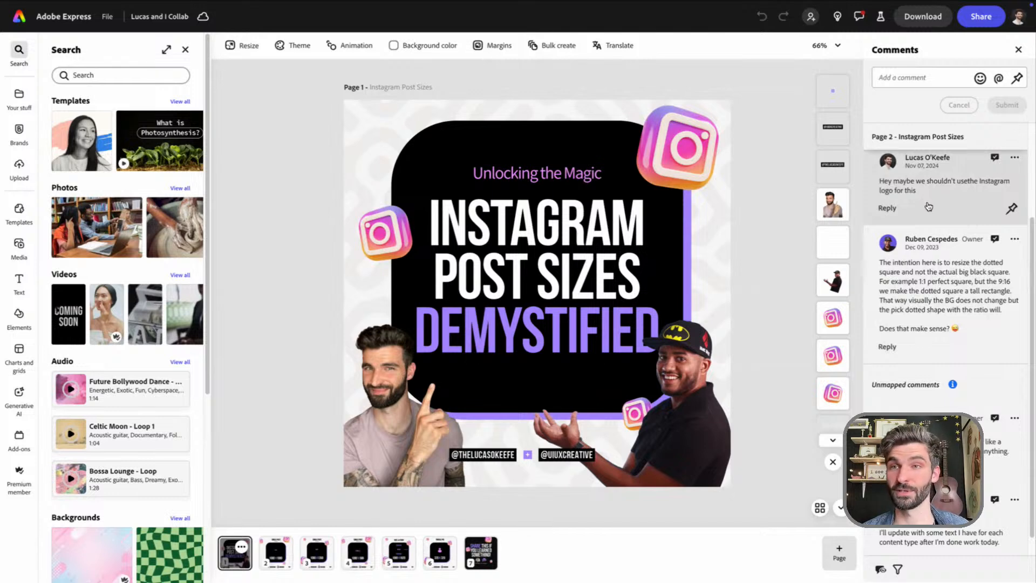
pyautogui.click(185, 49)
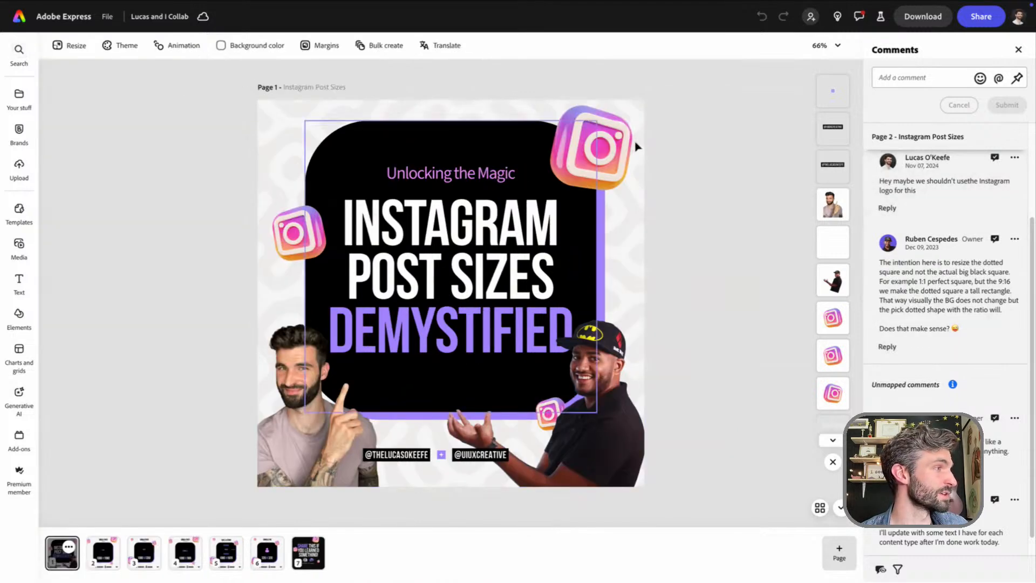
pyautogui.scroll(-1, 878, 207)
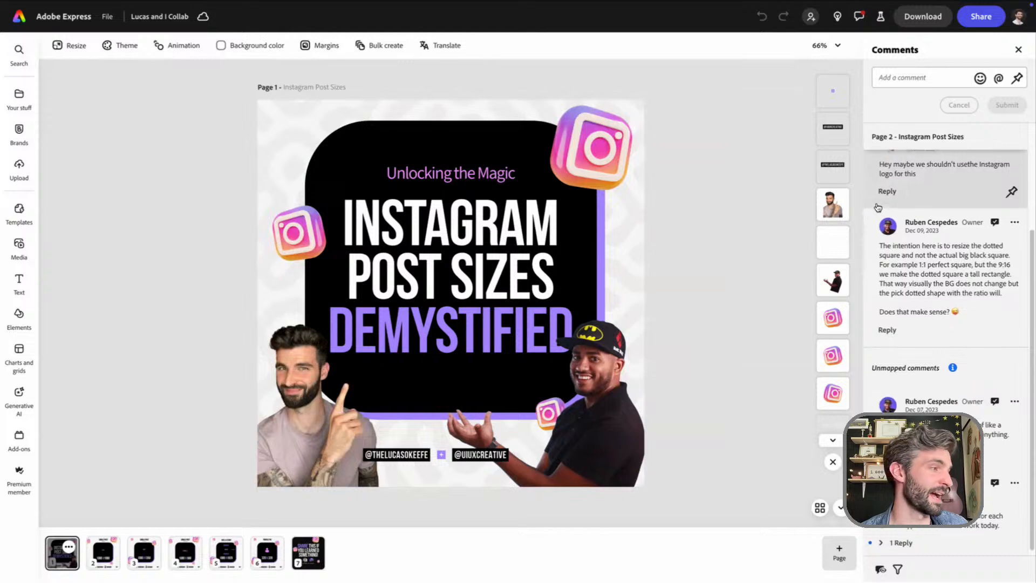
pyautogui.scroll(-1, 878, 207)
pyautogui.click(947, 189)
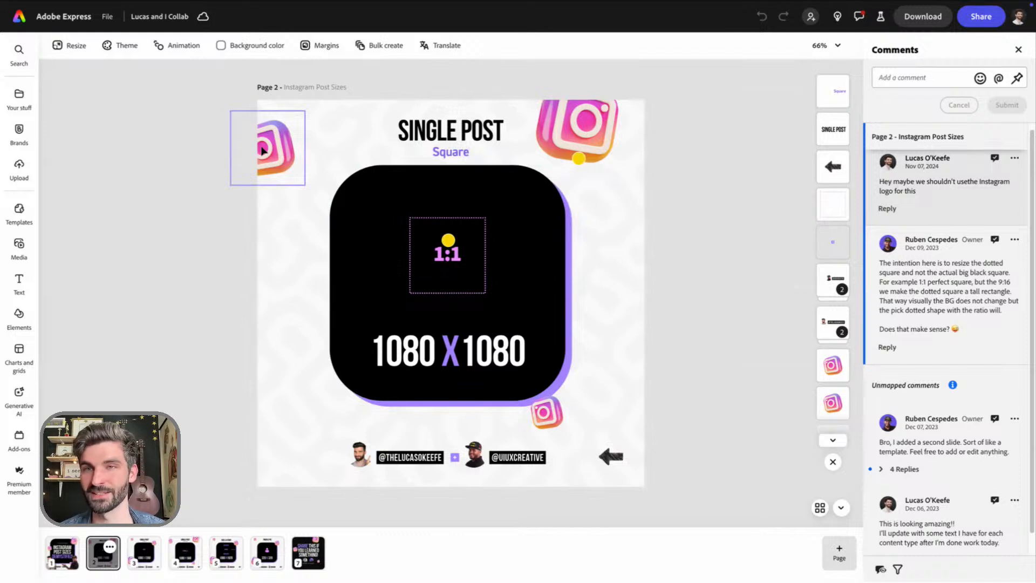
pyautogui.click(934, 287)
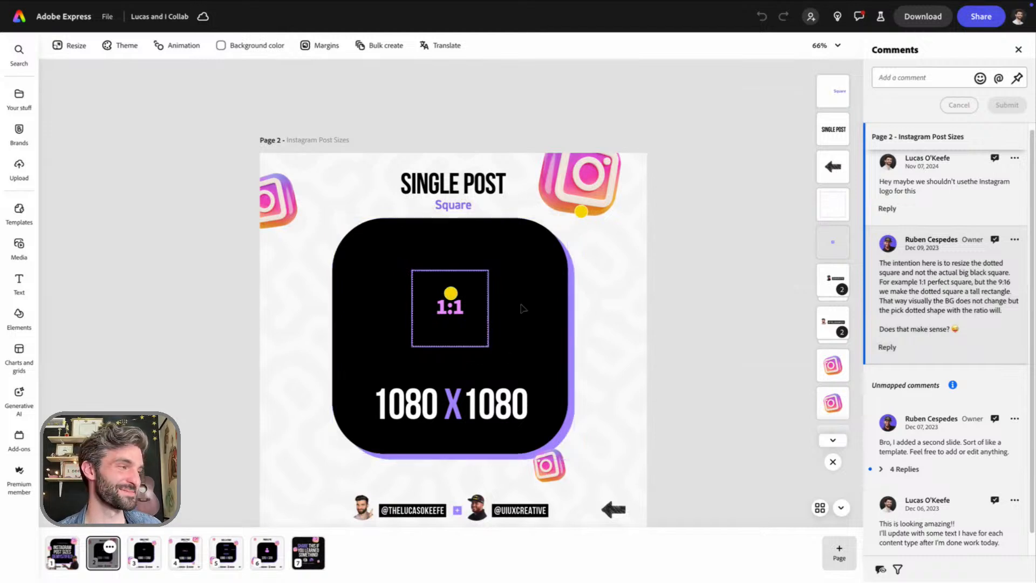
# Expand the replies under the unmapped comment about the second slide and read how the two creators coordinated the design
pyautogui.scroll(-1, 915, 338)
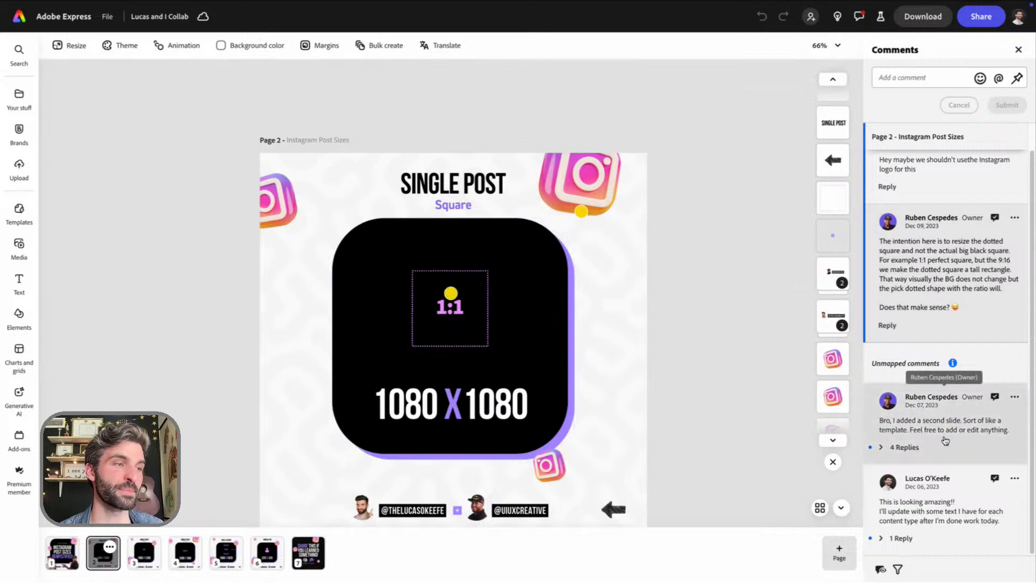
pyautogui.click(924, 446)
pyautogui.scroll(-4, 931, 446)
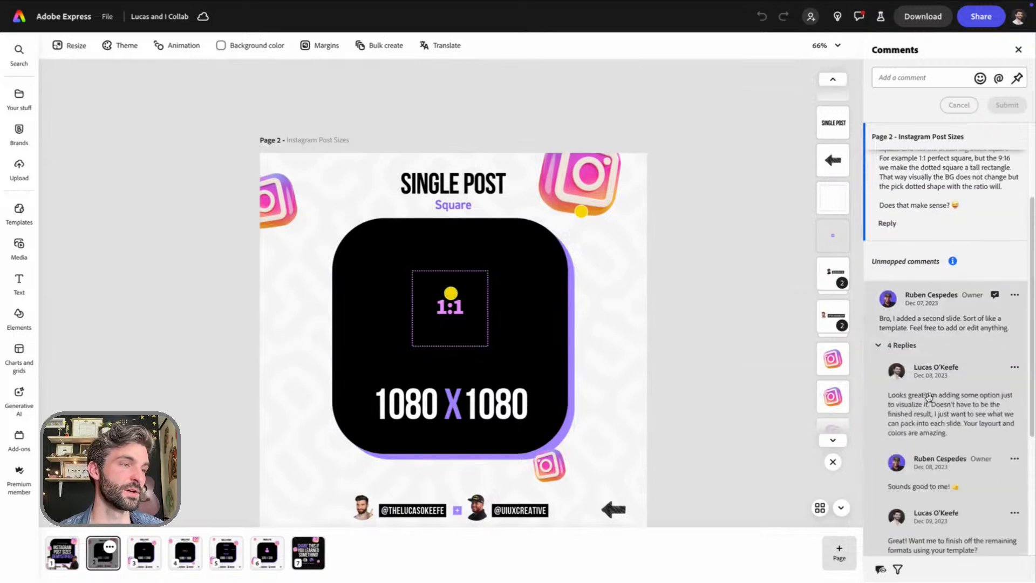
pyautogui.click(582, 213)
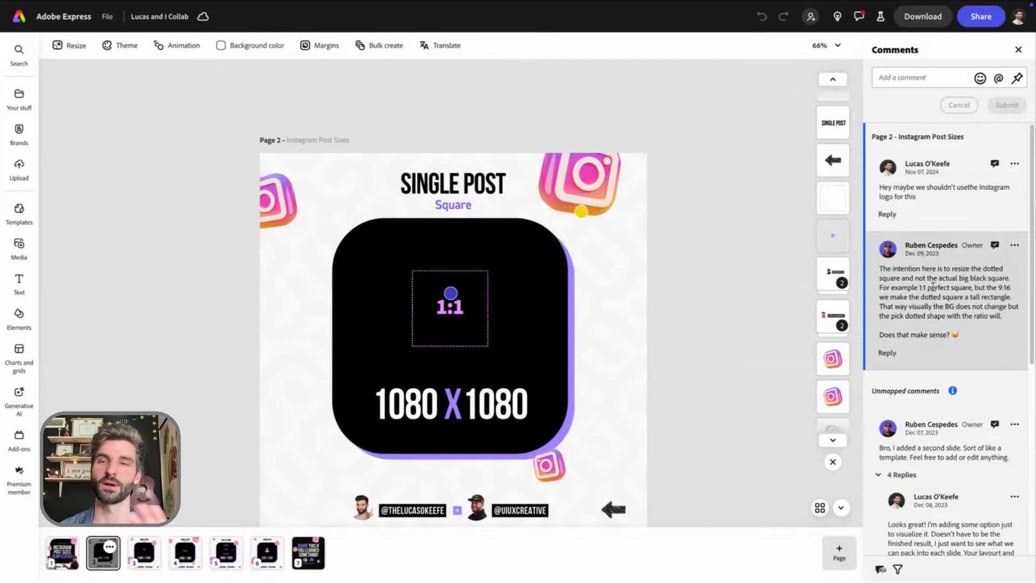
pyautogui.scroll(-6, 934, 292)
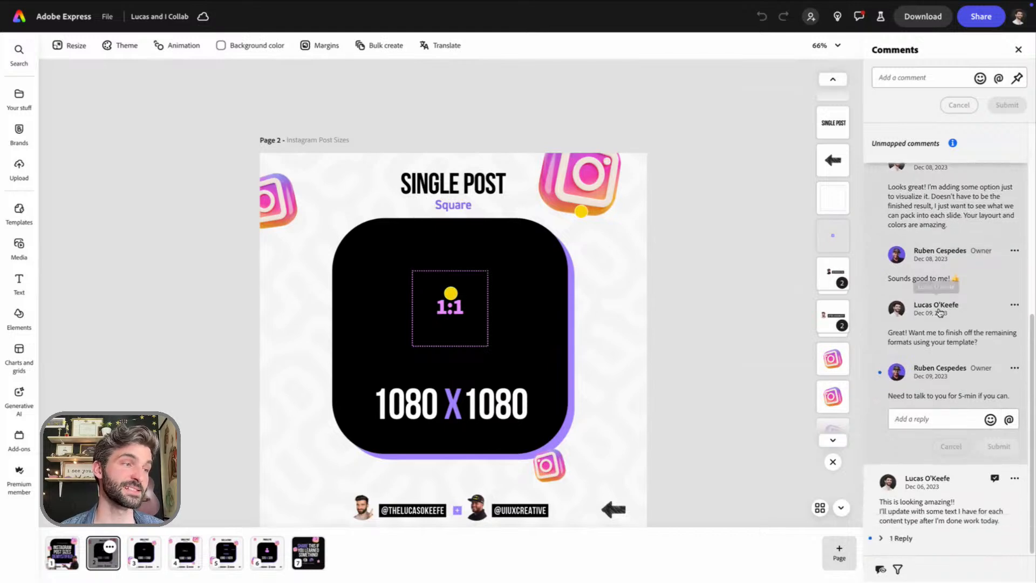
pyautogui.scroll(5, 942, 381)
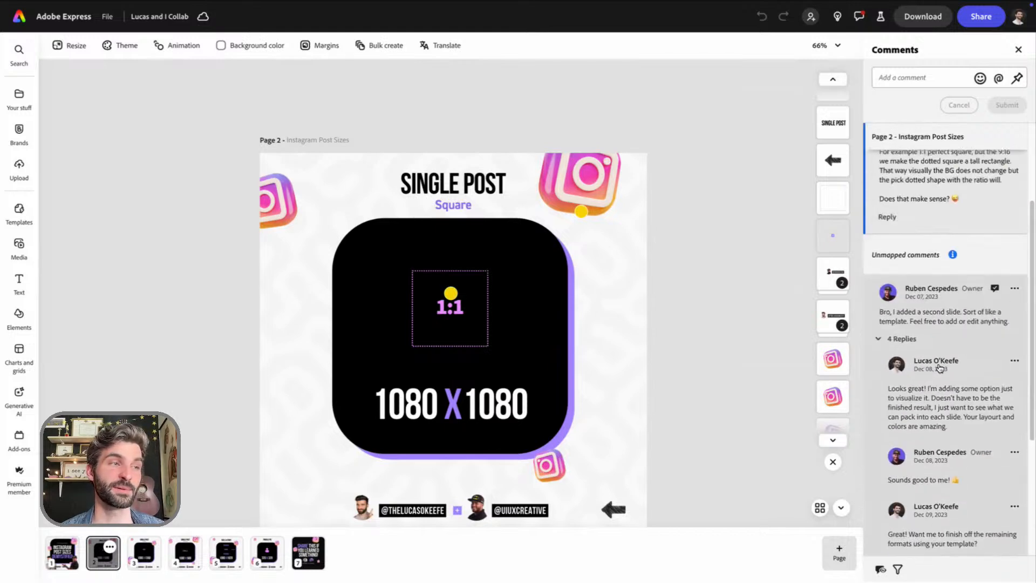
pyautogui.scroll(-5, 940, 369)
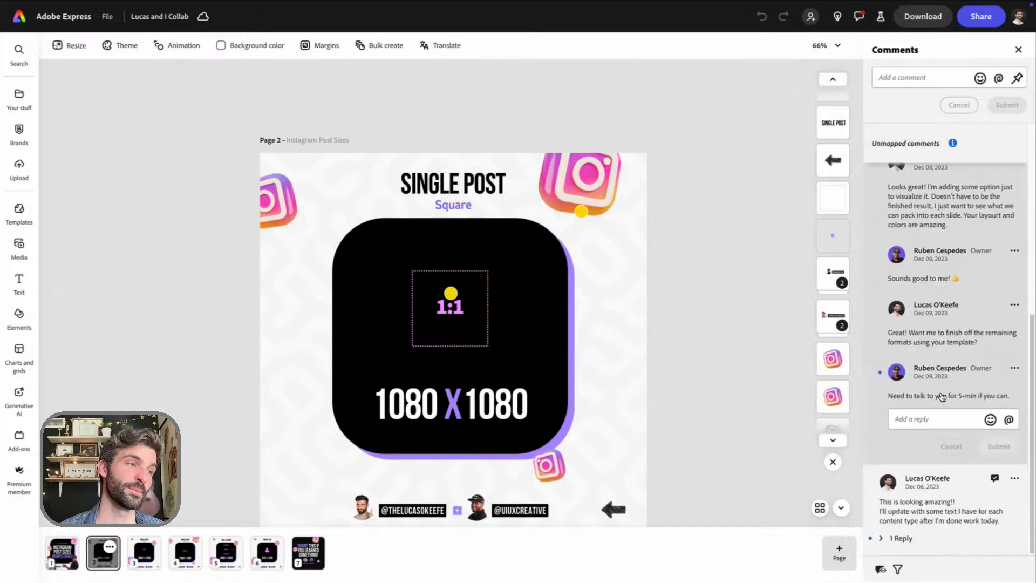
pyautogui.scroll(1, 942, 397)
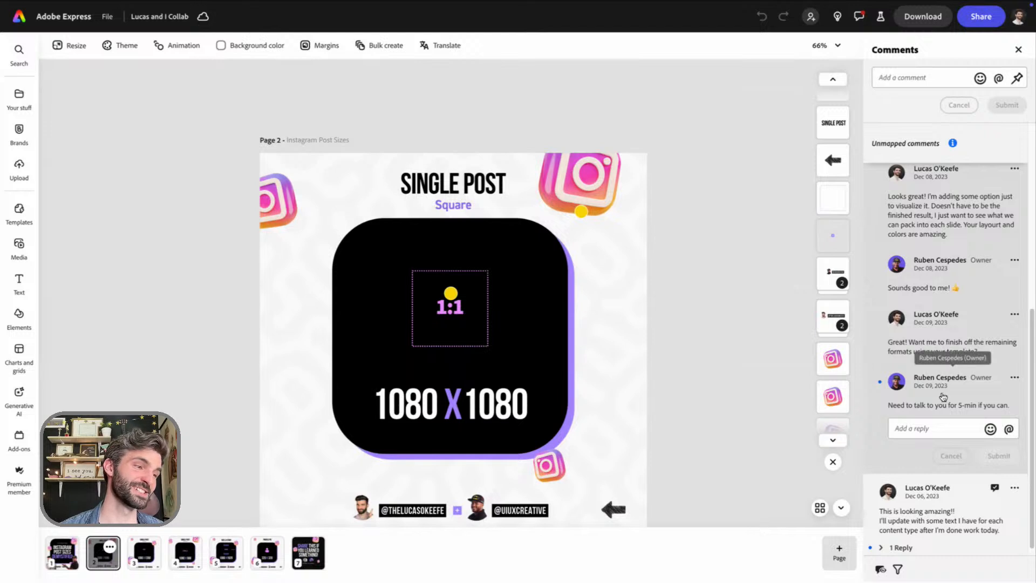
pyautogui.scroll(2, 939, 399)
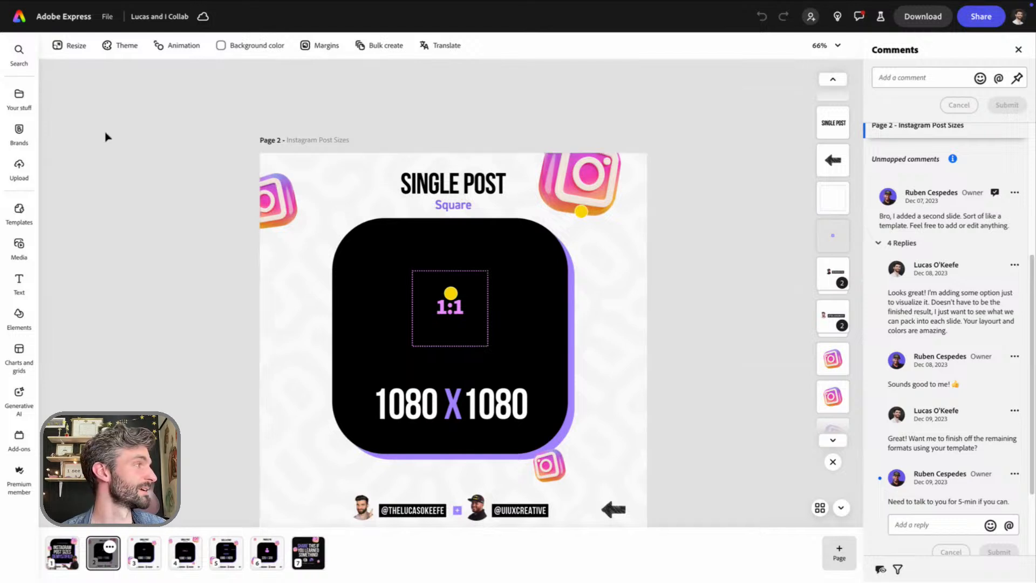
# Return to the home page, go to the brands overview and open the collaborator's shared brand listed first
pyautogui.moveTo(129, 24)
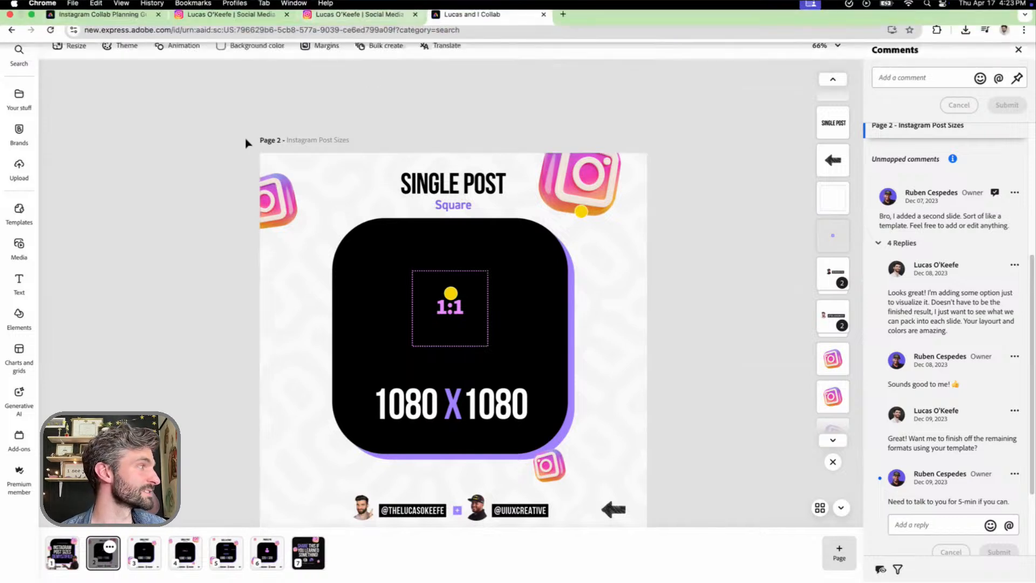
pyautogui.click(61, 27)
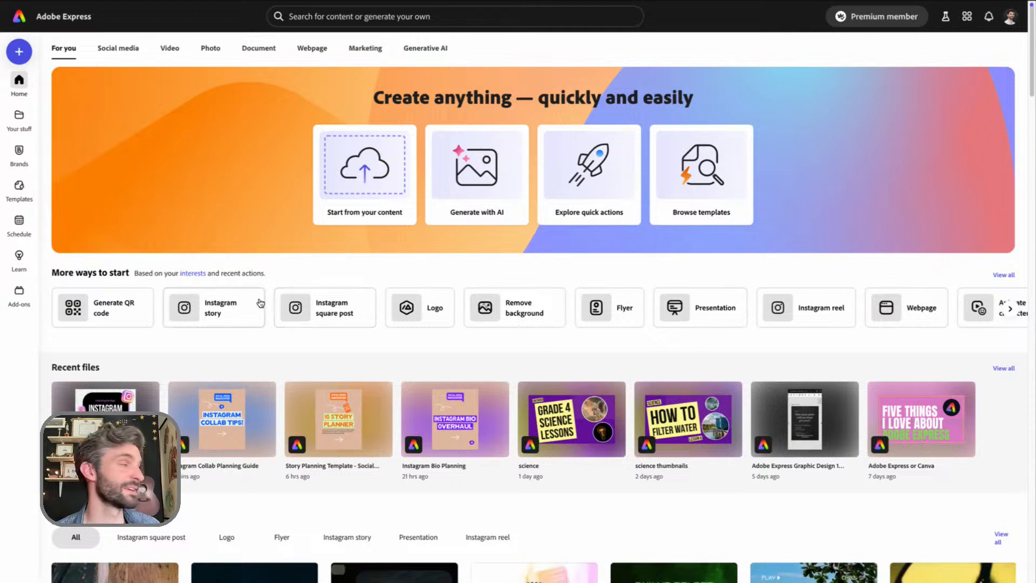
pyautogui.moveTo(16, 147)
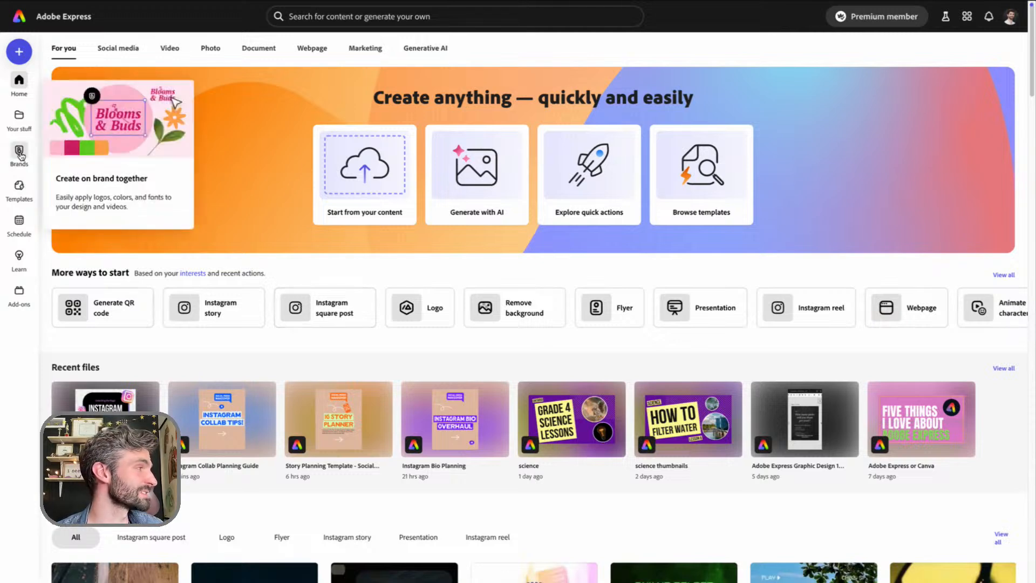
pyautogui.click(19, 154)
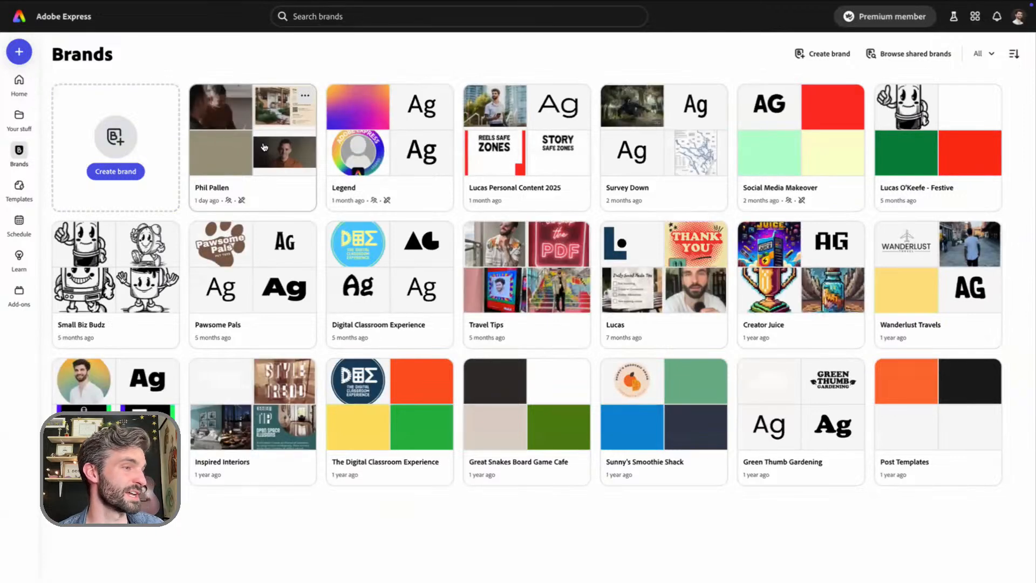
pyautogui.click(263, 147)
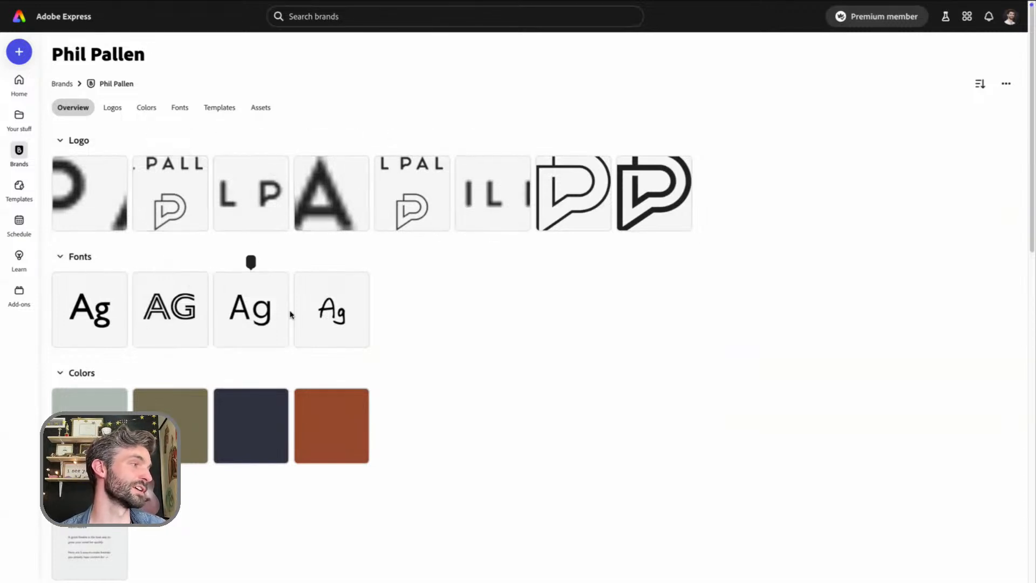
# Start a new file from the brand's Text-only carousel template and hide the search results beside the canvas
pyautogui.scroll(-1, 166, 370)
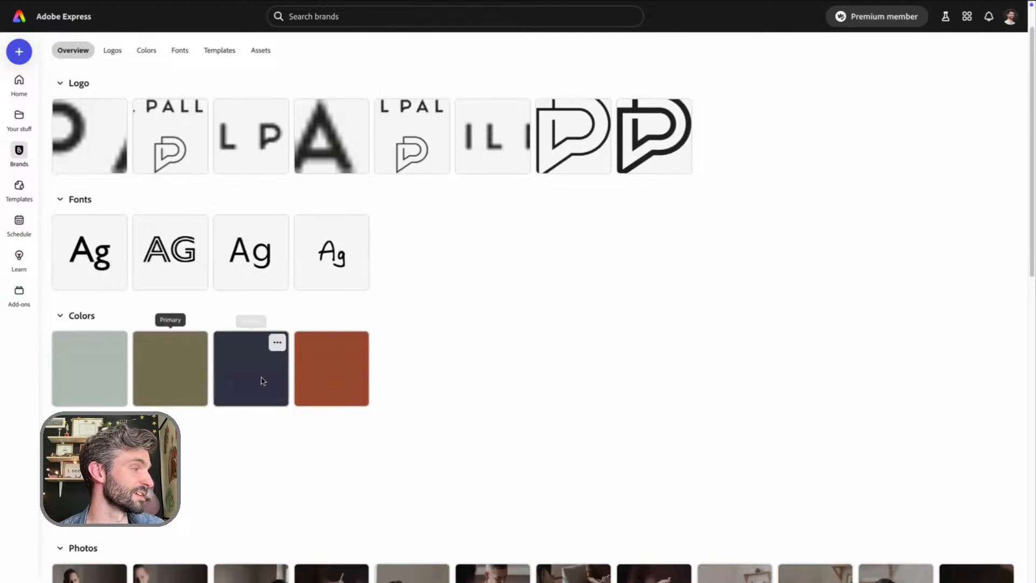
pyautogui.scroll(-7, 336, 375)
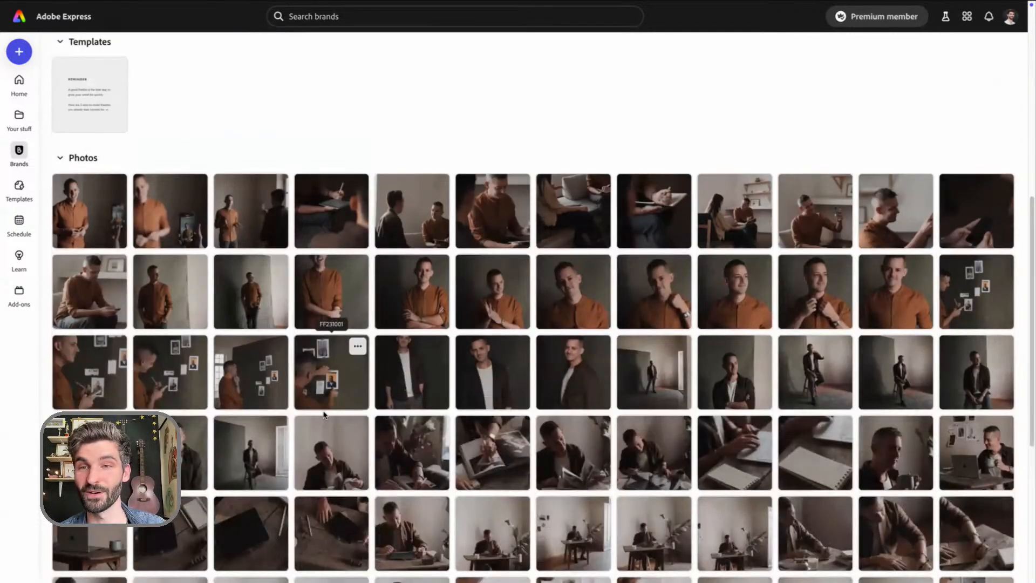
pyautogui.scroll(1, 332, 400)
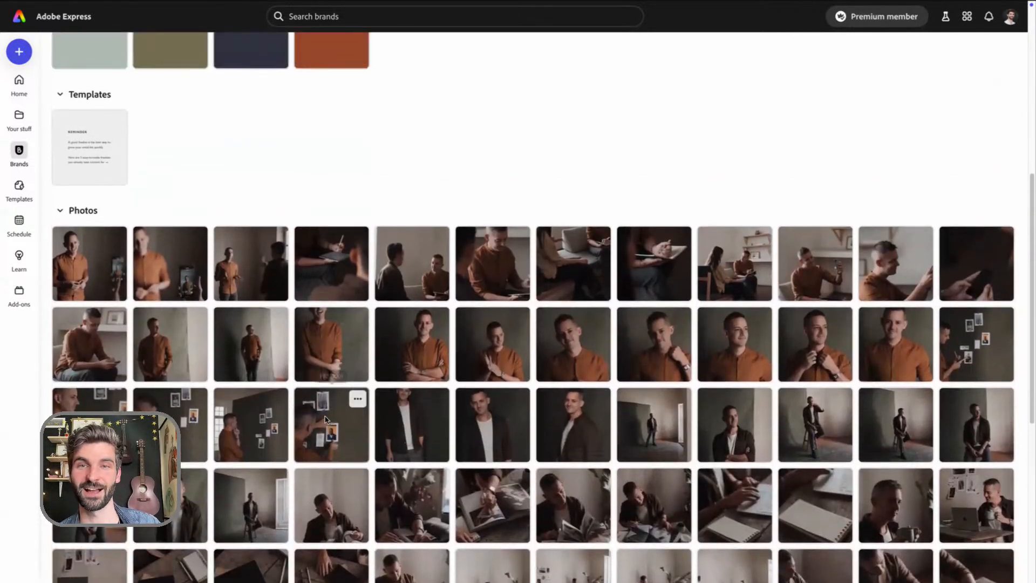
pyautogui.scroll(1, 325, 418)
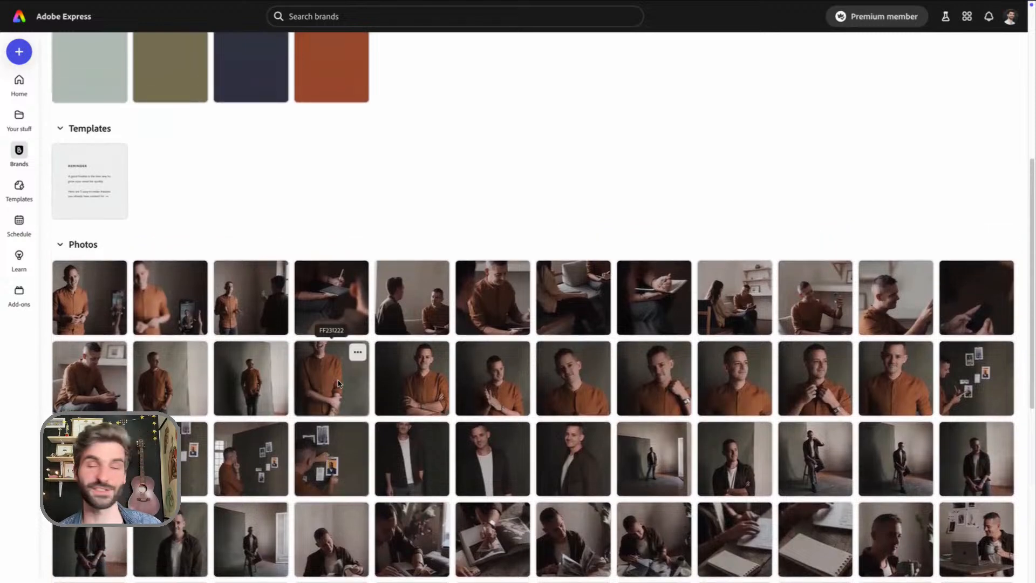
pyautogui.scroll(4, 340, 381)
pyautogui.scroll(-2, 294, 370)
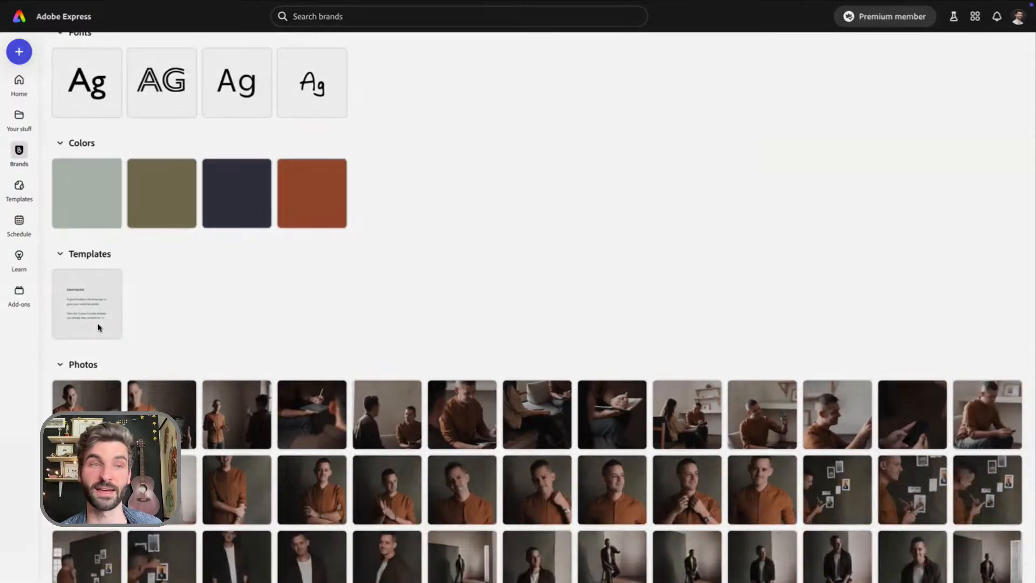
pyautogui.click(99, 327)
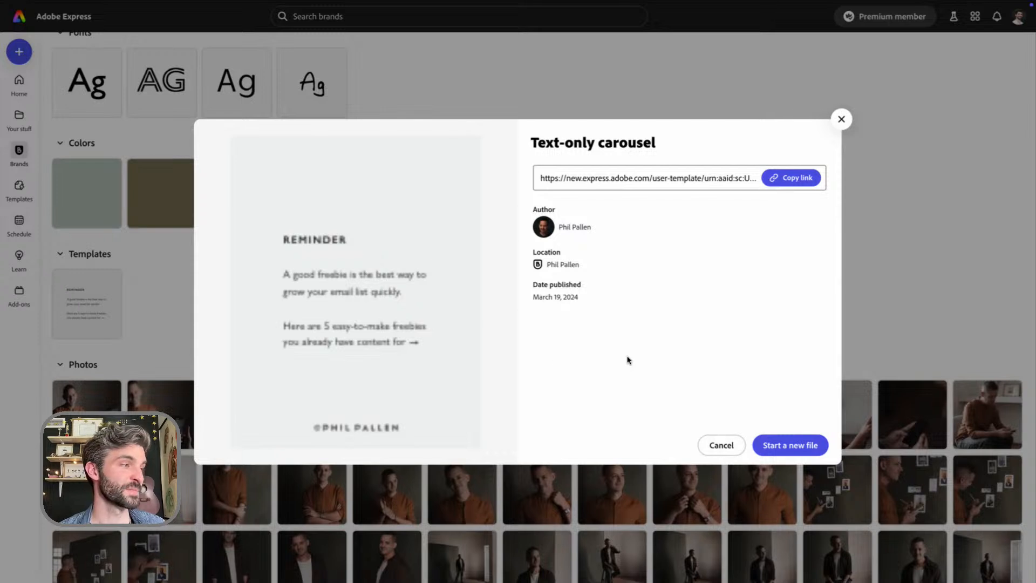
pyautogui.click(803, 447)
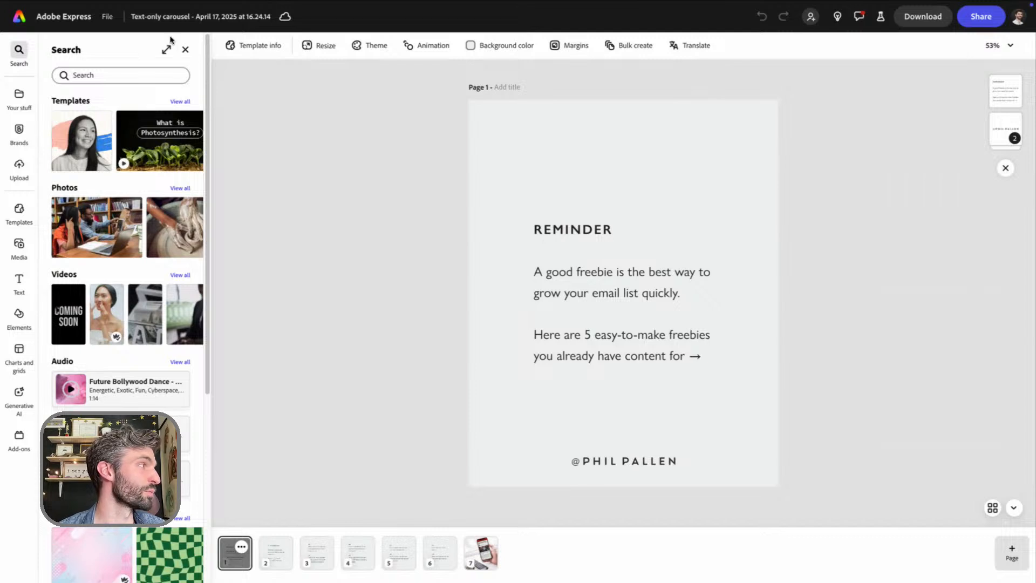
pyautogui.click(185, 50)
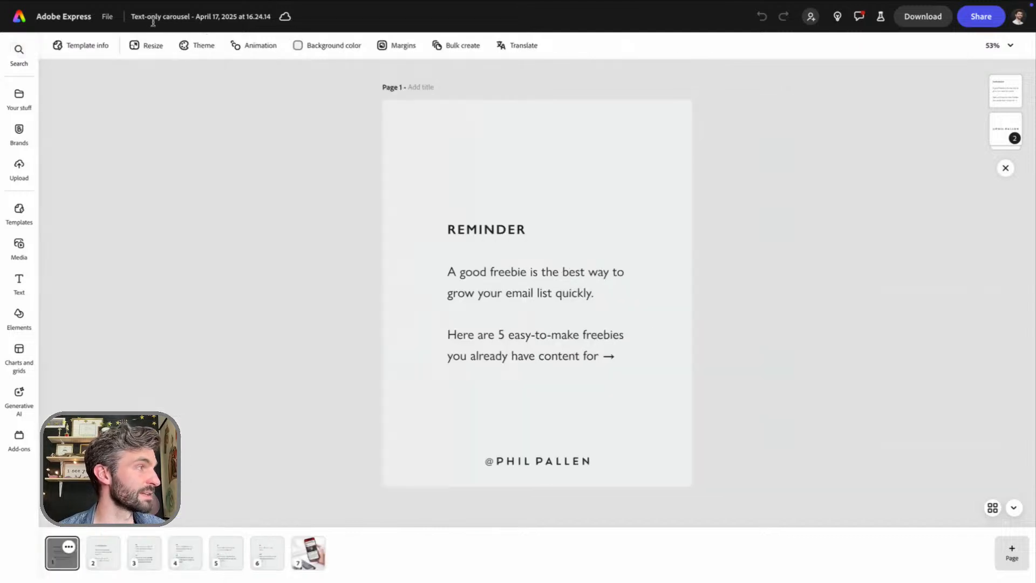
# Rename the new file as "Collab with", followed by the collaborator's first name and "April 2025"
pyautogui.click(152, 20)
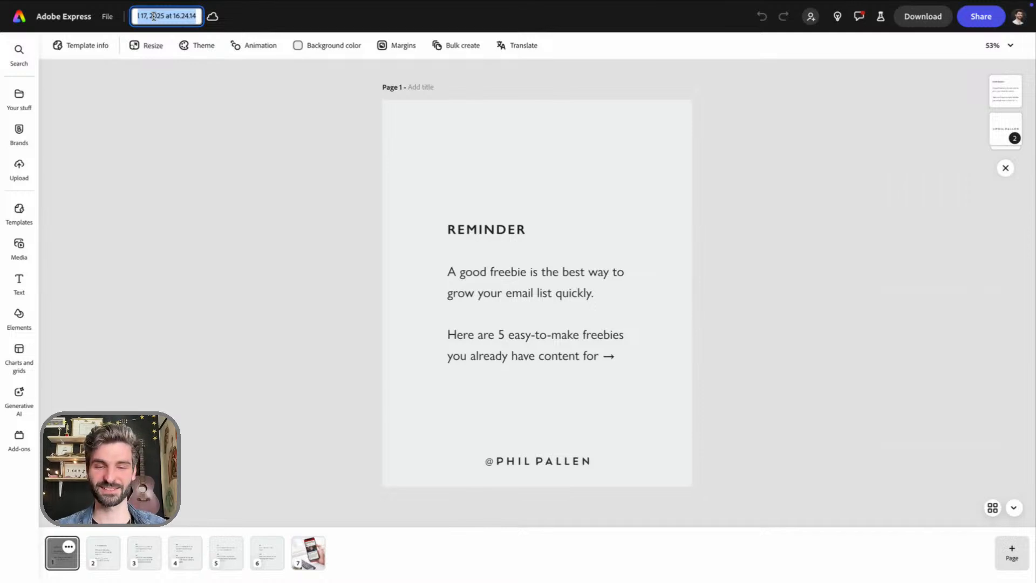
pyautogui.write('Collab with')
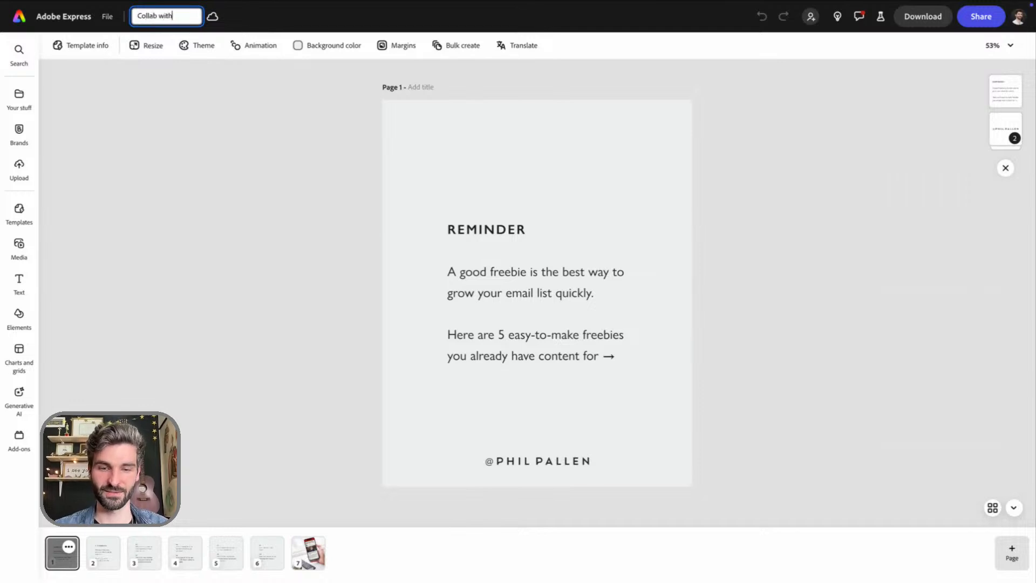
pyautogui.write(' Phil')
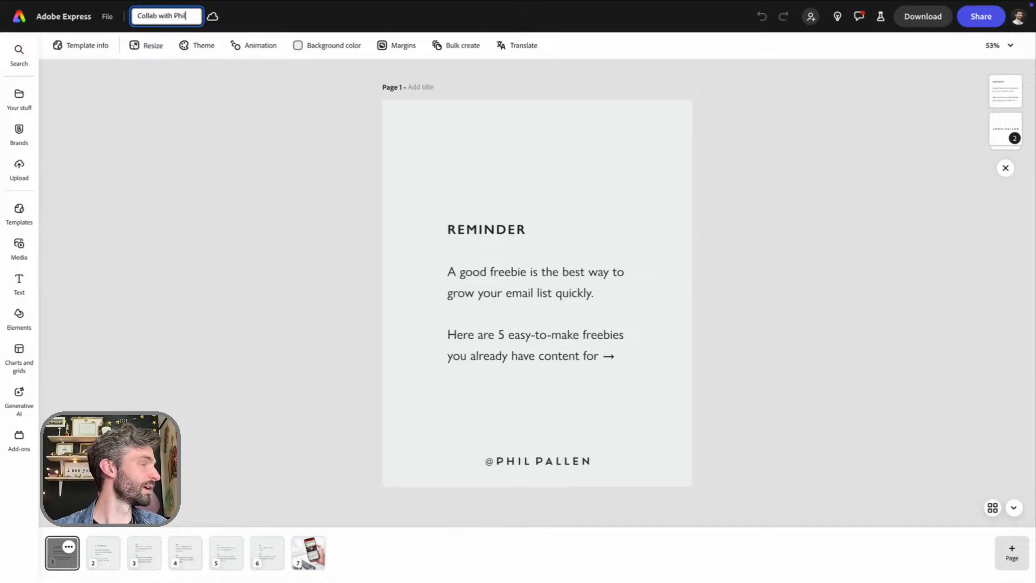
pyautogui.write(' April 2025')
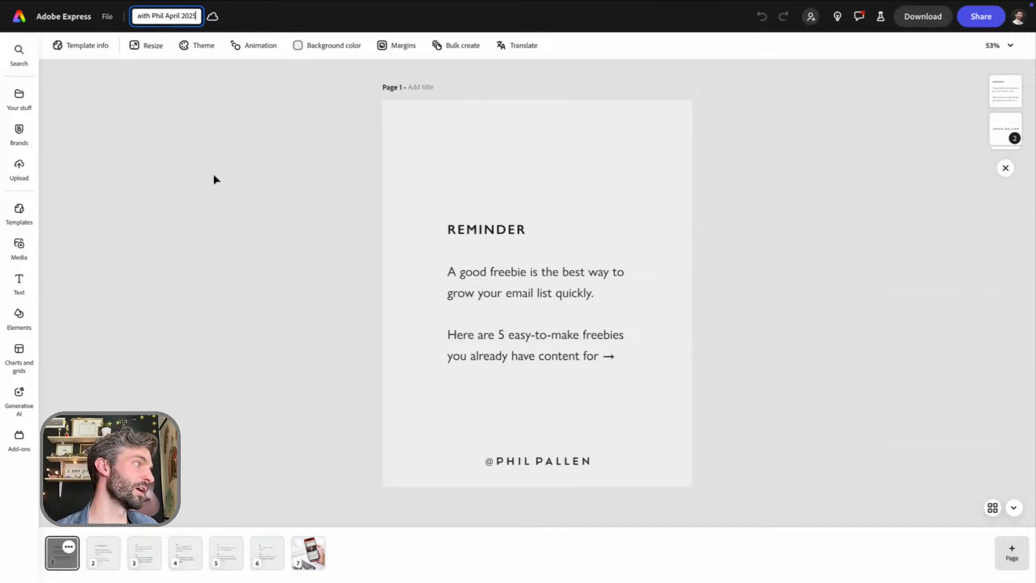
pyautogui.press('Return')
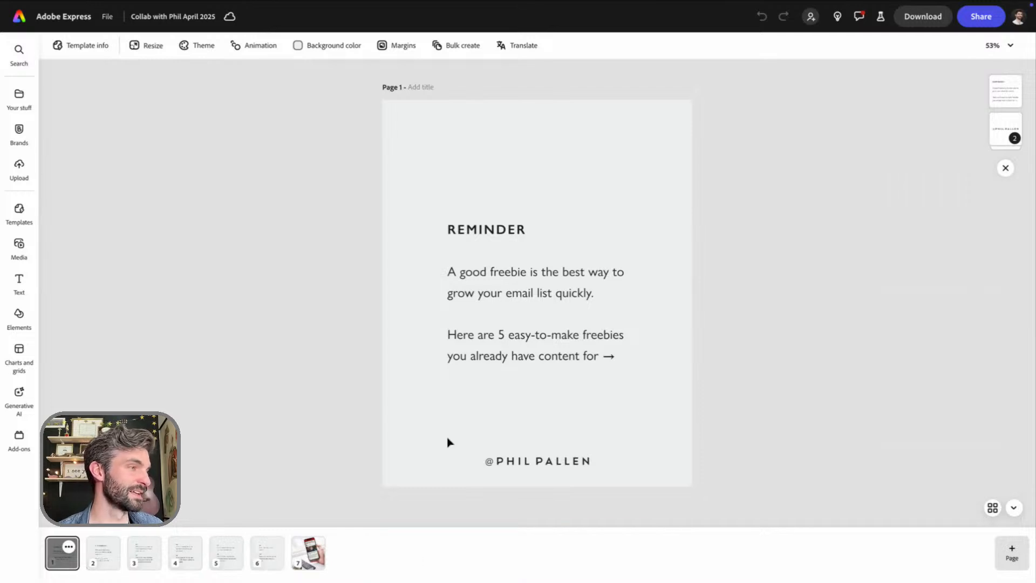
# Look through the carousel template's text pages up to page 6 and return to page 1
pyautogui.click(100, 562)
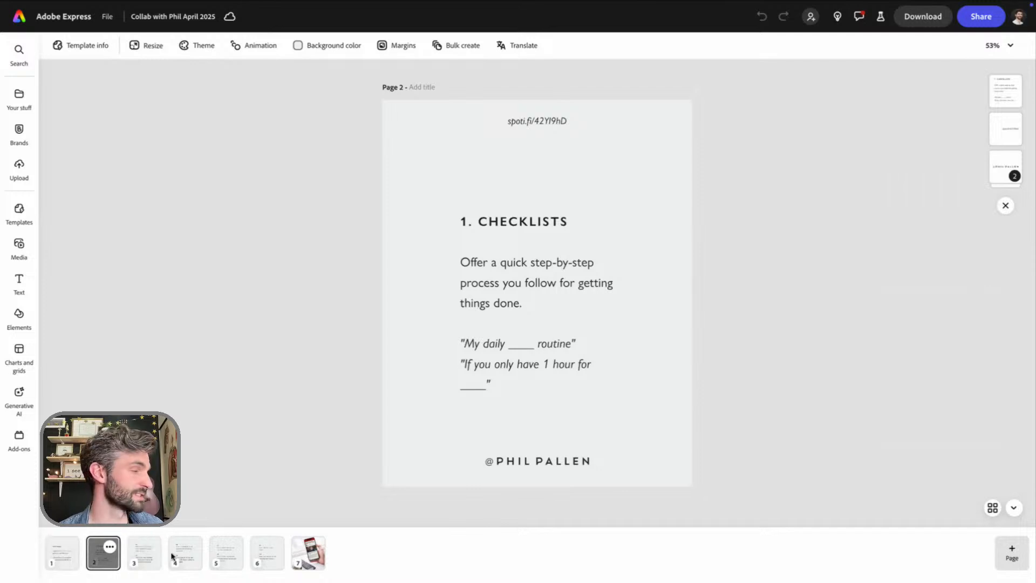
pyautogui.click(145, 561)
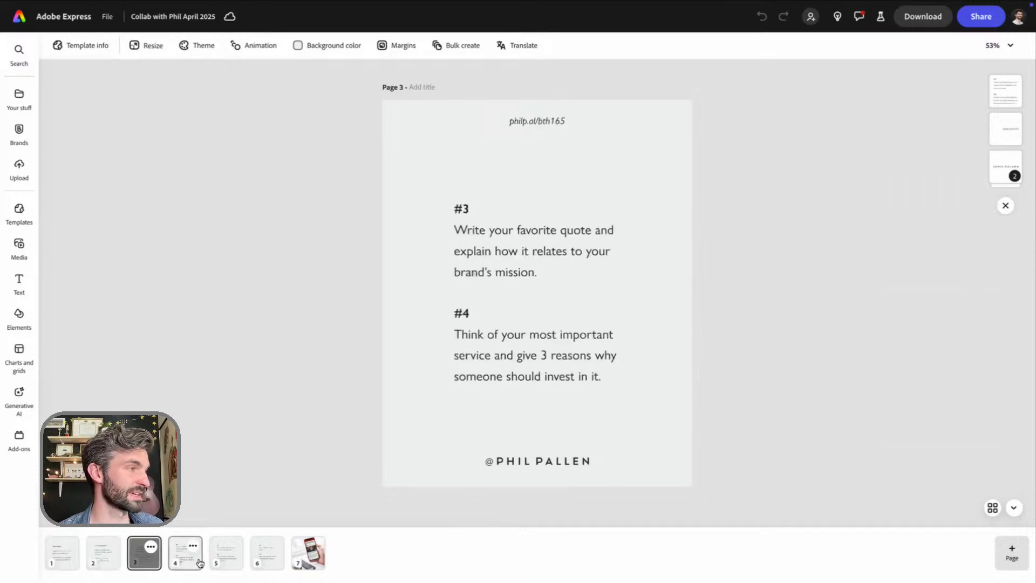
pyautogui.click(183, 560)
pyautogui.click(214, 558)
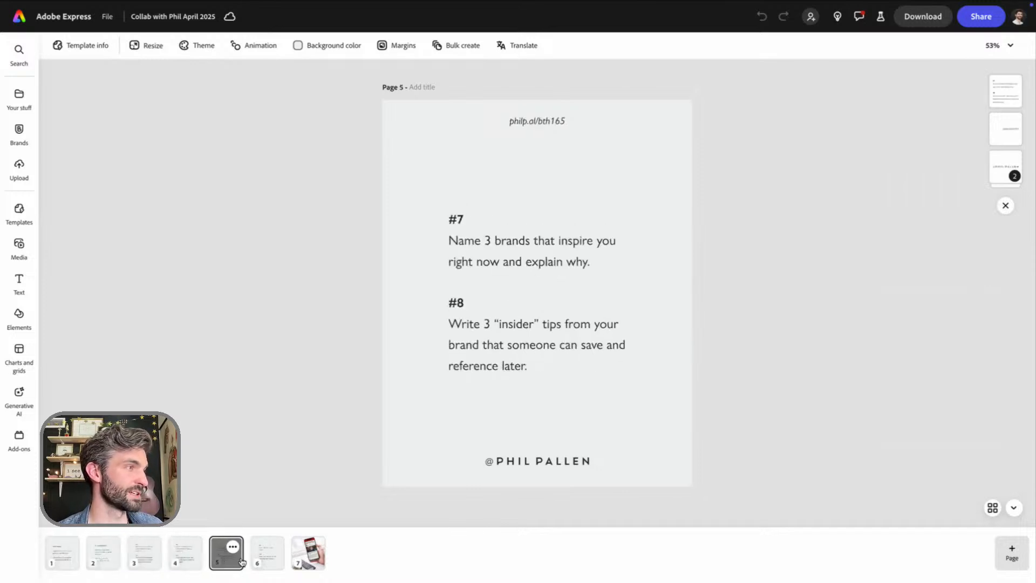
pyautogui.click(275, 560)
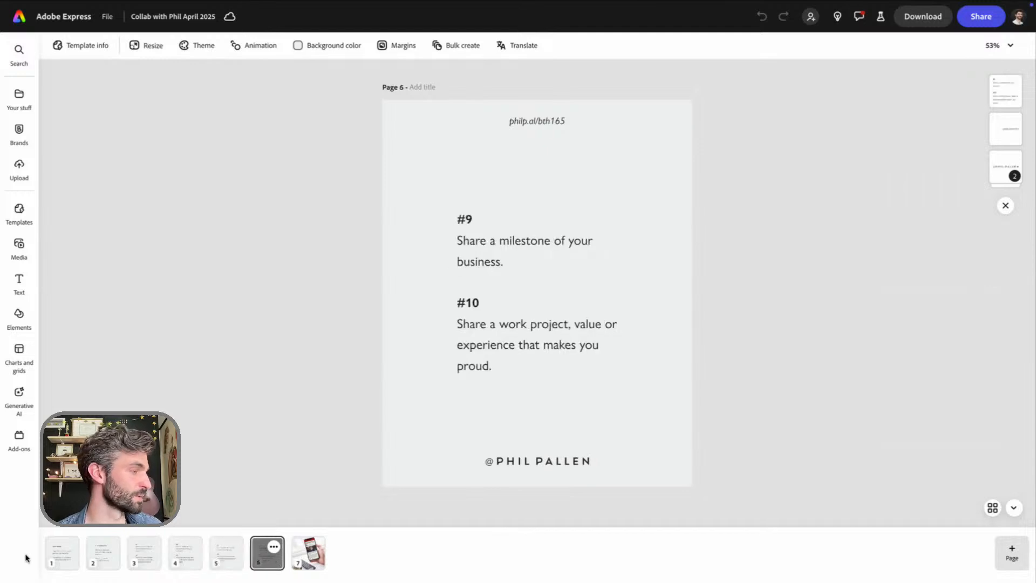
pyautogui.click(61, 564)
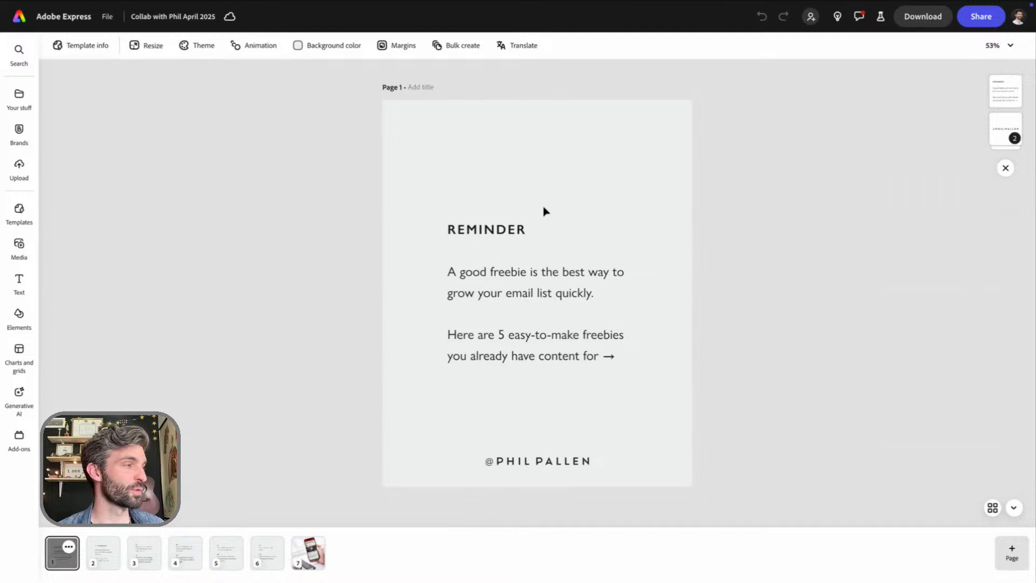
pyautogui.click(524, 231)
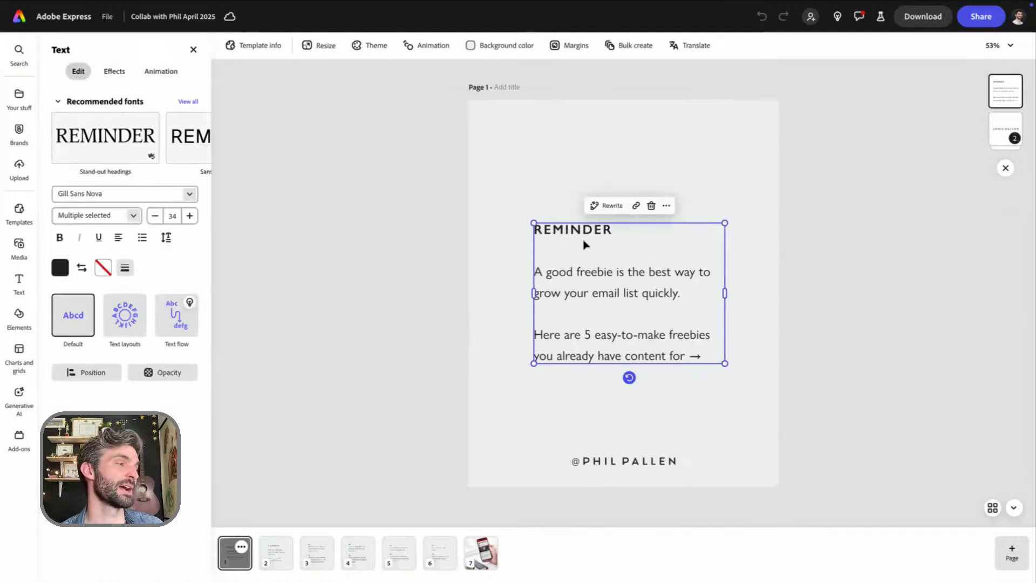
pyautogui.click(587, 246)
pyautogui.doubleClick(586, 228)
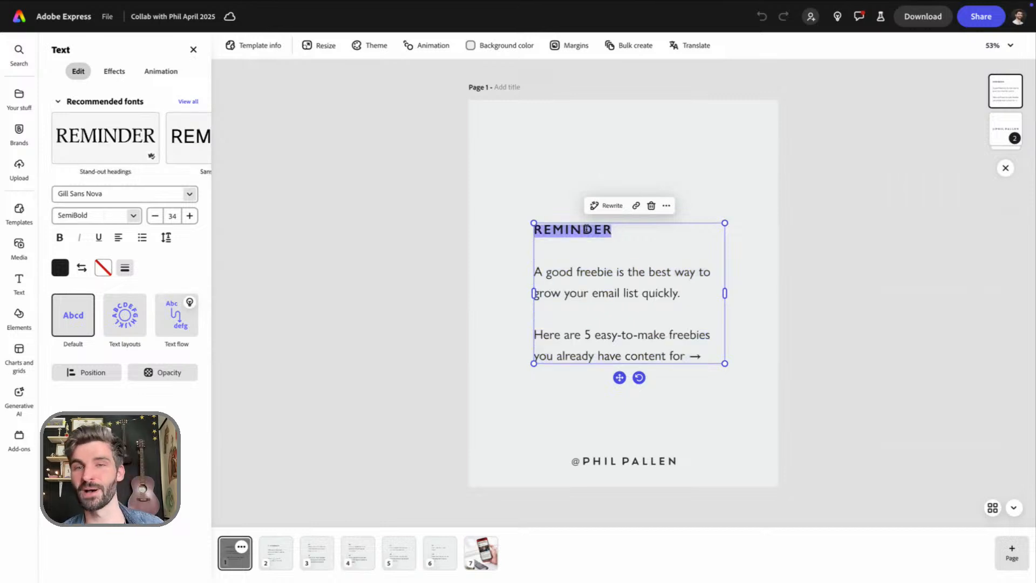
pyautogui.click(607, 298)
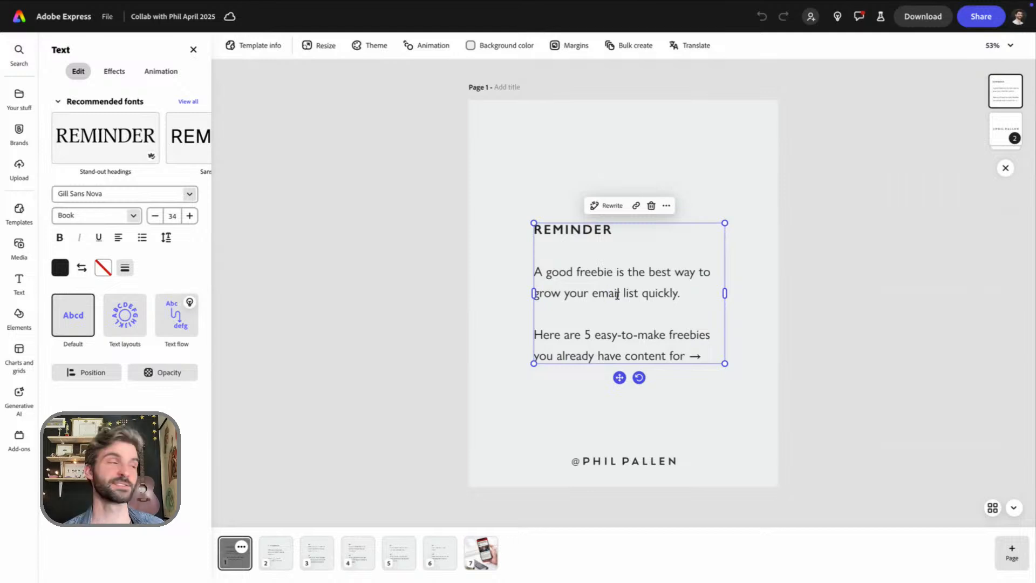
pyautogui.click(754, 283)
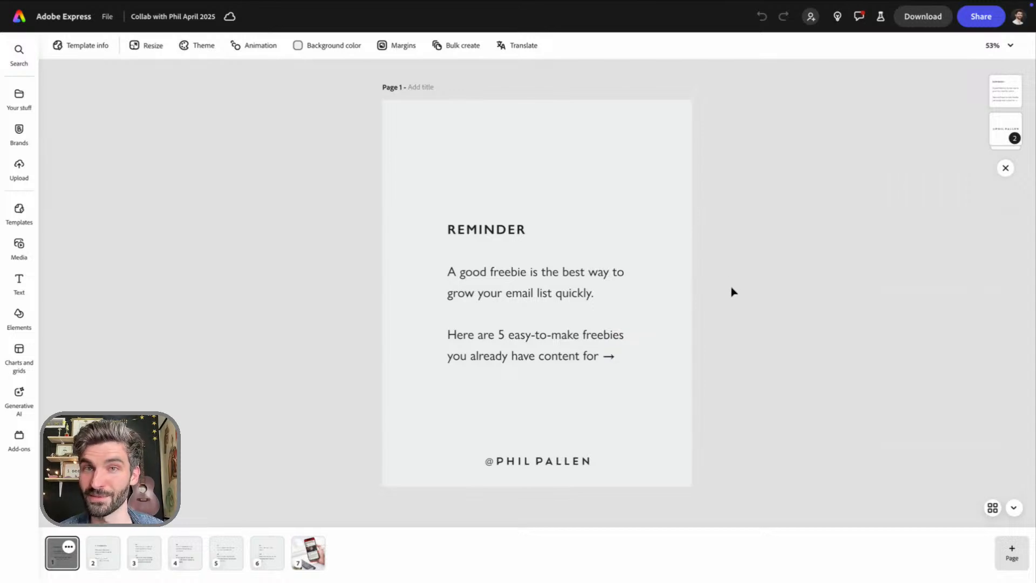
# Delete the body text and blank lines below the "REMINDER" heading on page 1
pyautogui.click(567, 293)
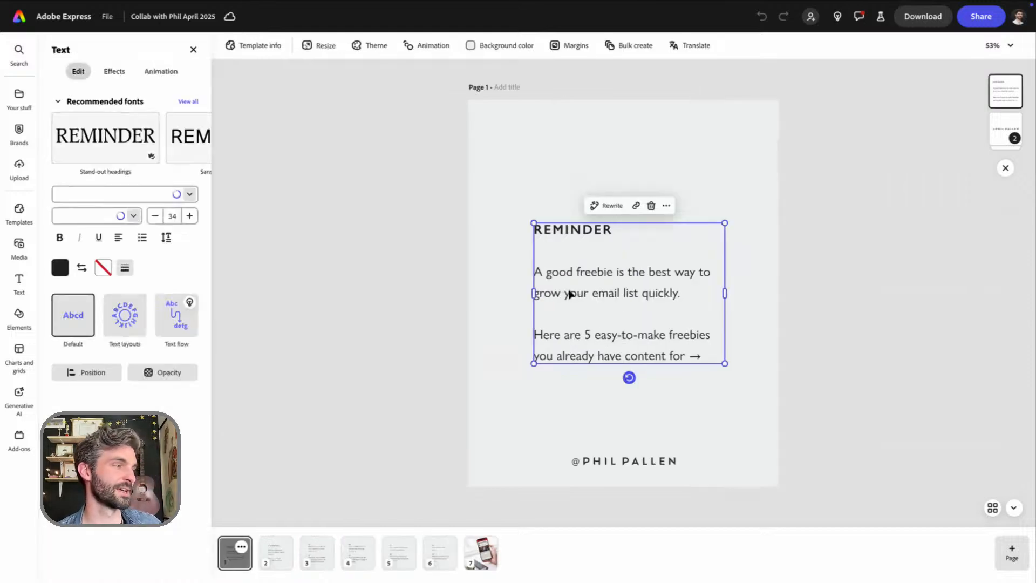
pyautogui.doubleClick(630, 303)
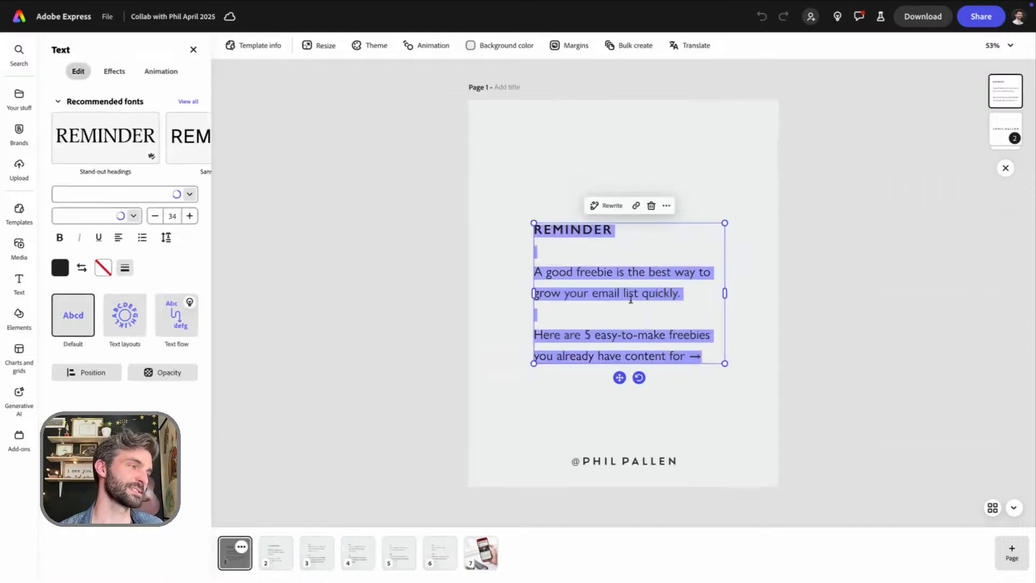
pyautogui.tripleClick(588, 291)
pyautogui.moveTo(538, 270); pyautogui.dragTo(712, 356)
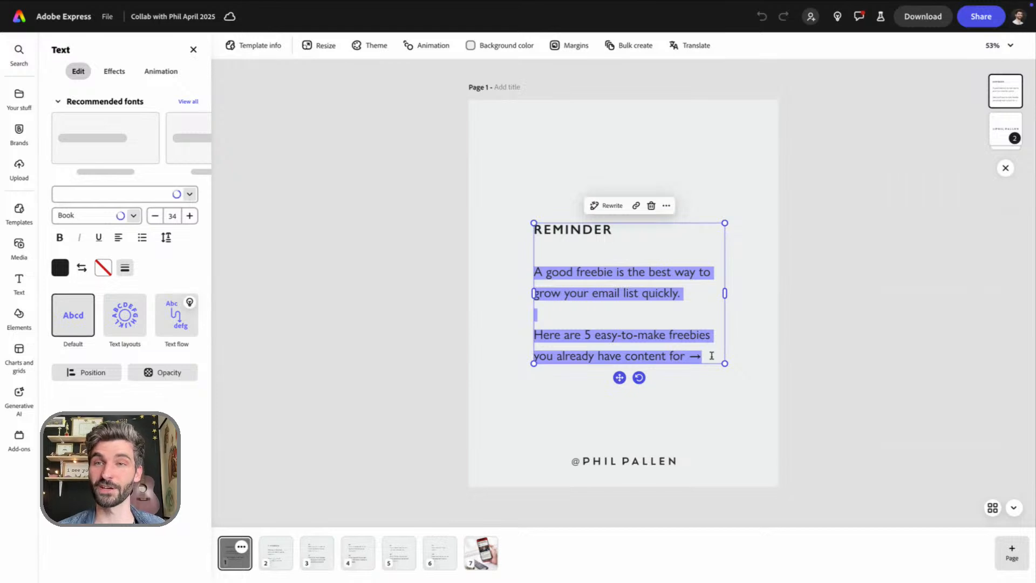
pyautogui.press('BackSpace')
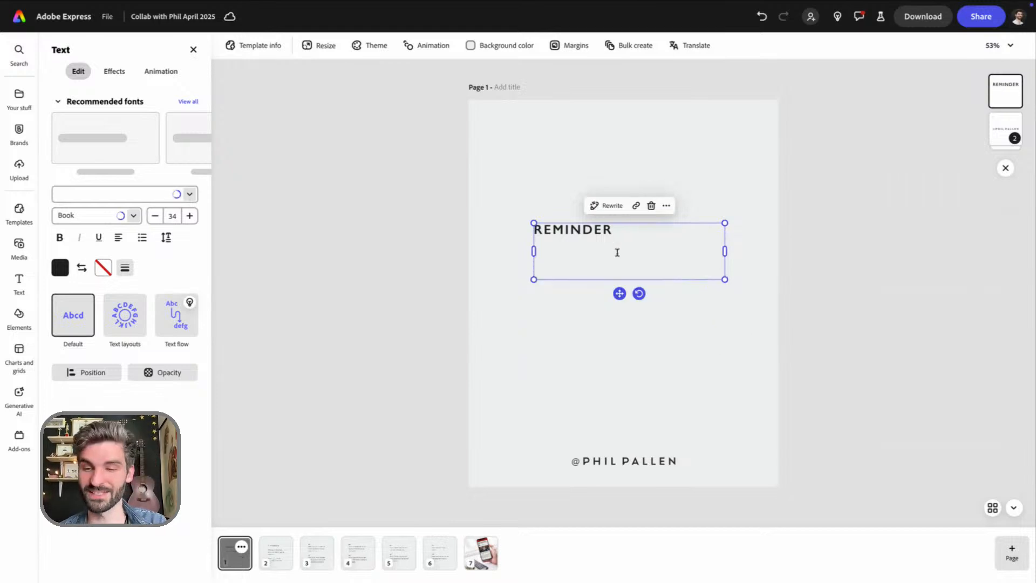
pyautogui.press('BackSpace')
# Replace the "REMINDER" heading with "Want to stand out on Instagram in 2025?"
pyautogui.doubleClick(576, 229)
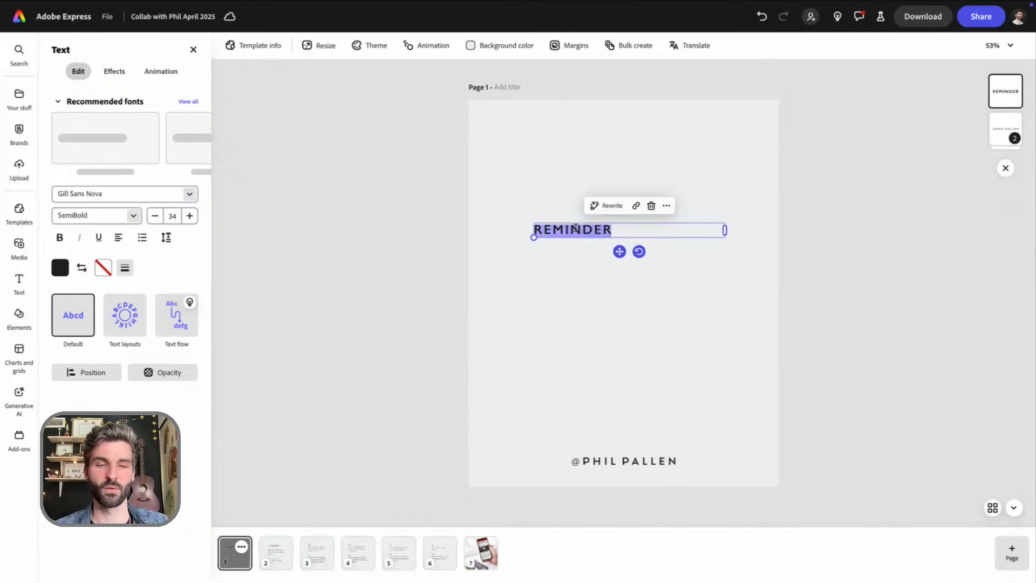
pyautogui.write('Wa')
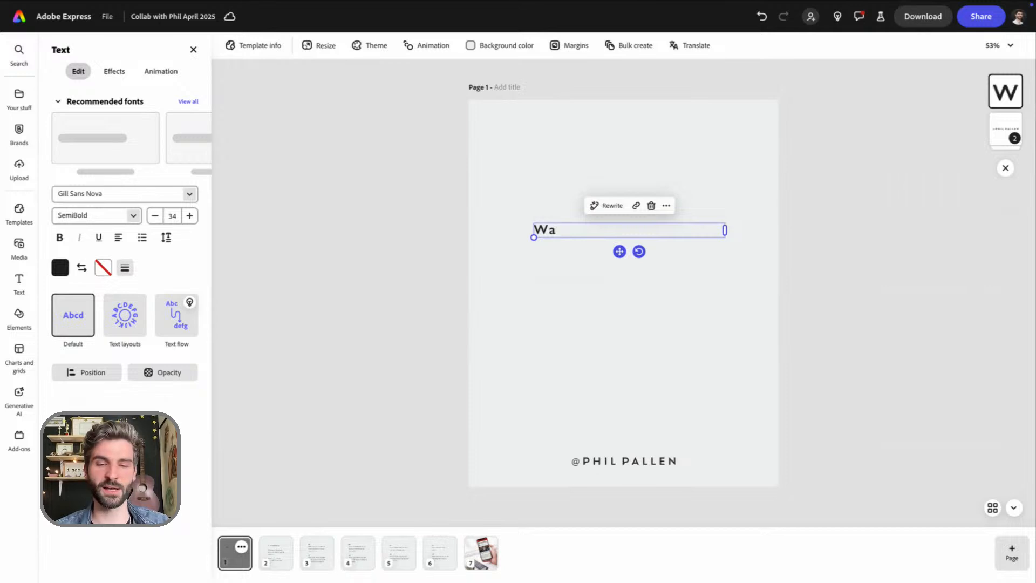
pyautogui.write('nt')
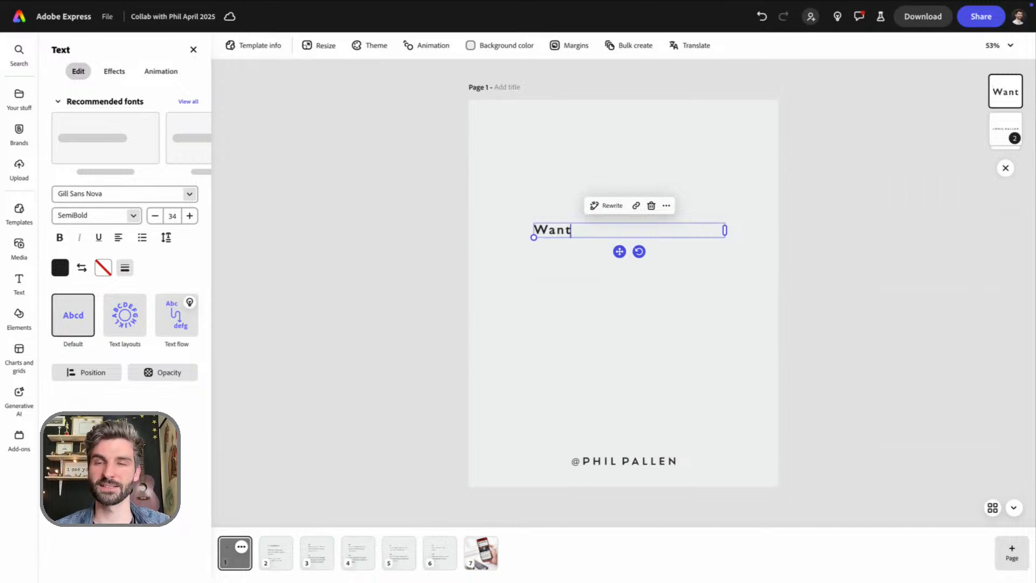
pyautogui.write(' to')
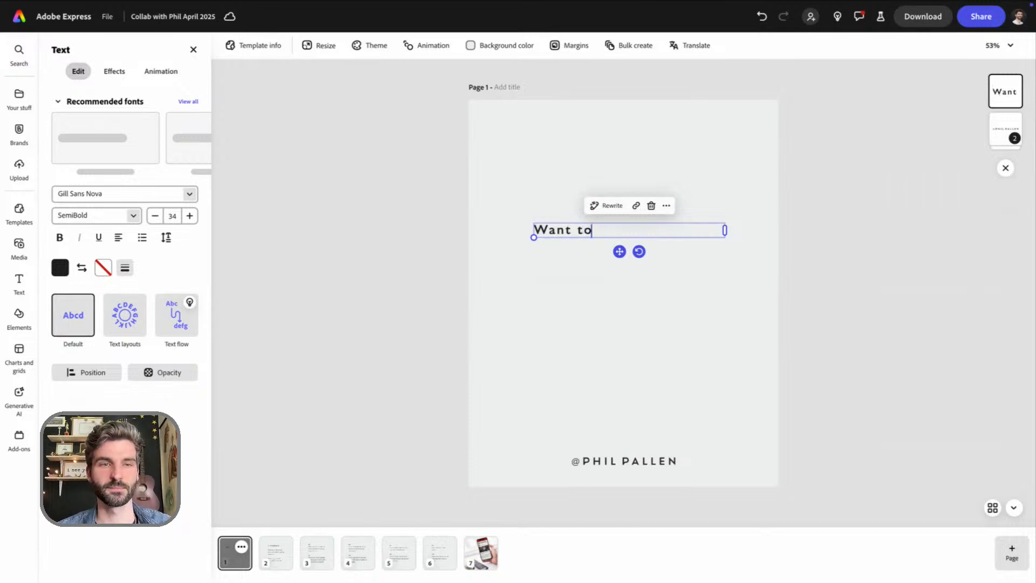
pyautogui.write(' stand out o')
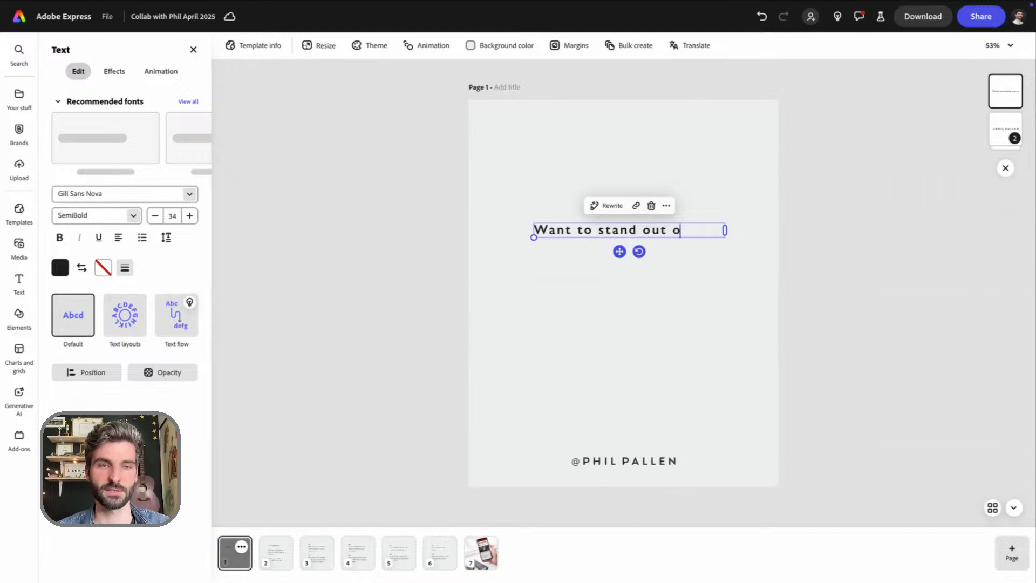
pyautogui.write('n Instagram in 2025?')
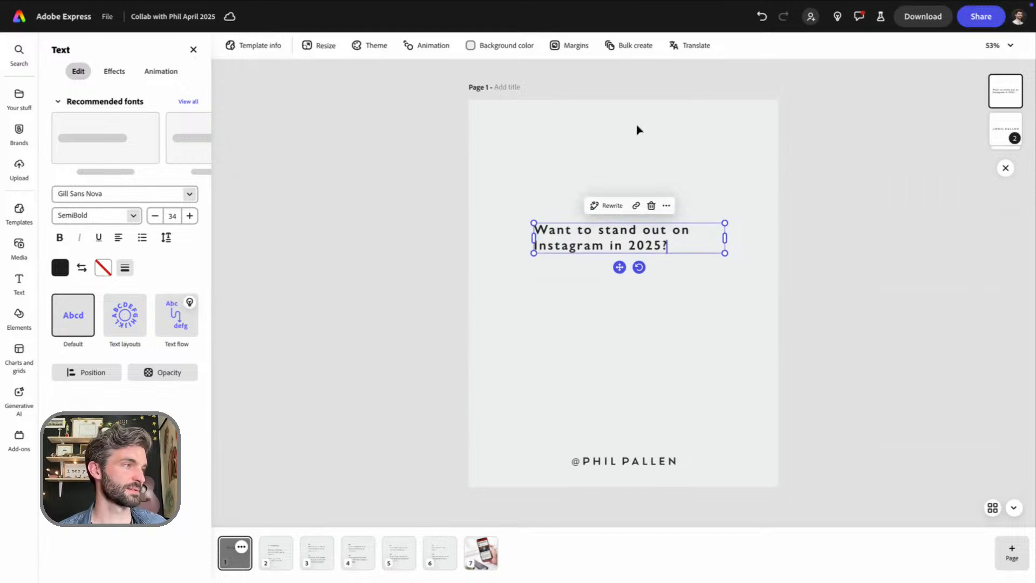
# Wrap the headline onto four lines, enlarge it to font size 86 and place it around the middle of page 1
pyautogui.moveTo(725, 238); pyautogui.dragTo(633, 249)
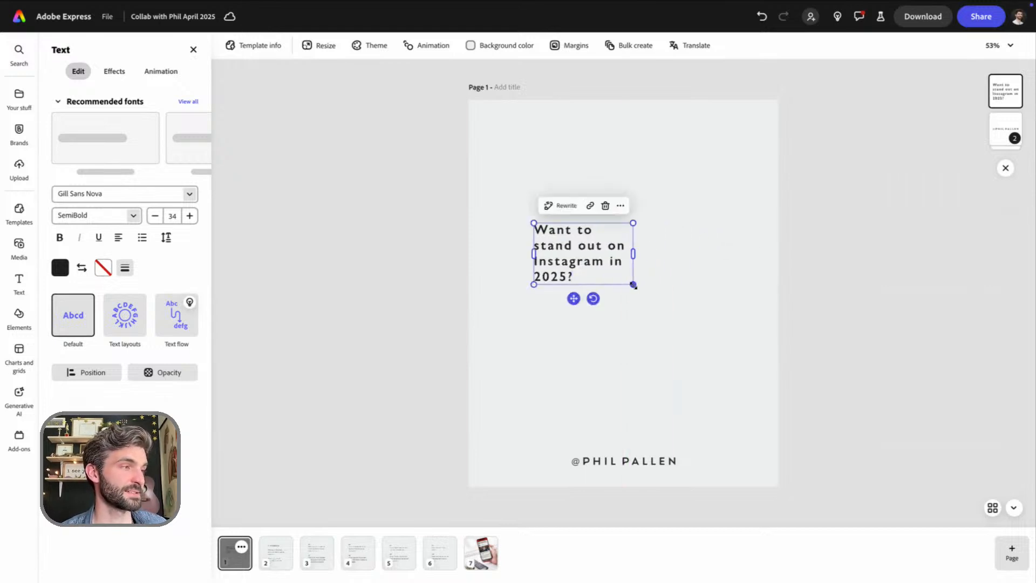
pyautogui.moveTo(633, 285); pyautogui.dragTo(751, 359)
pyautogui.moveTo(749, 291)
pyautogui.mouseDown()
pyautogui.moveTo(675, 284)
pyautogui.moveTo(741, 290)
pyautogui.mouseUp()
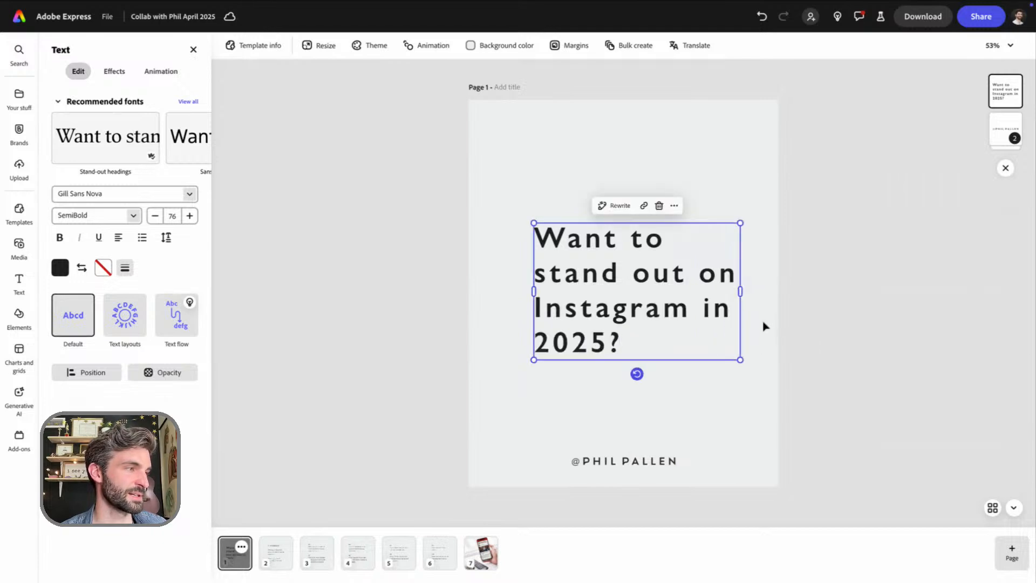
pyautogui.moveTo(604, 297); pyautogui.dragTo(579, 250)
pyautogui.moveTo(716, 312); pyautogui.dragTo(742, 336)
pyautogui.moveTo(588, 251); pyautogui.dragTo(588, 292)
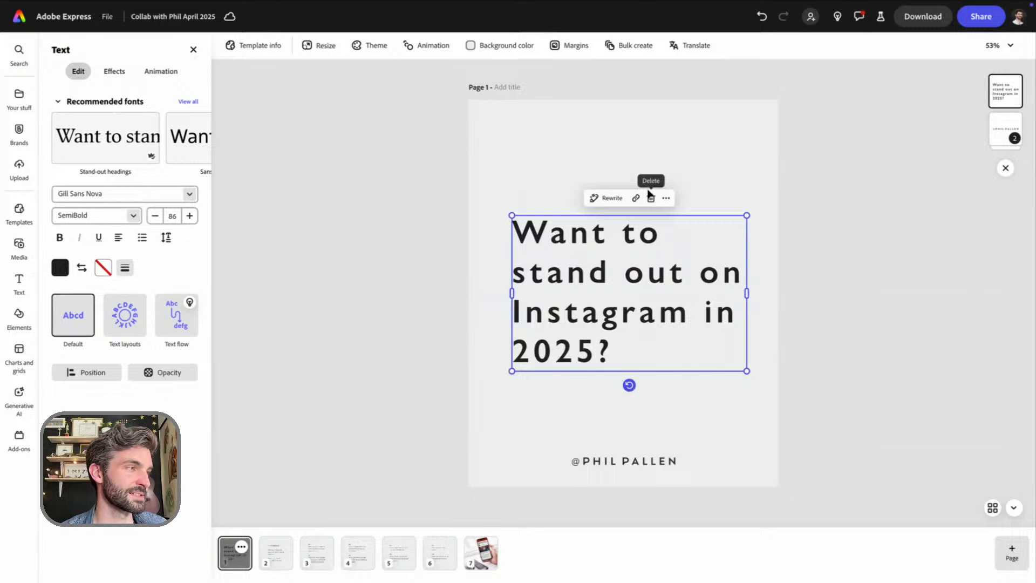
# Move the grouped collaborator handle near the lower edge of page 1 slightly upward
pyautogui.click(623, 139)
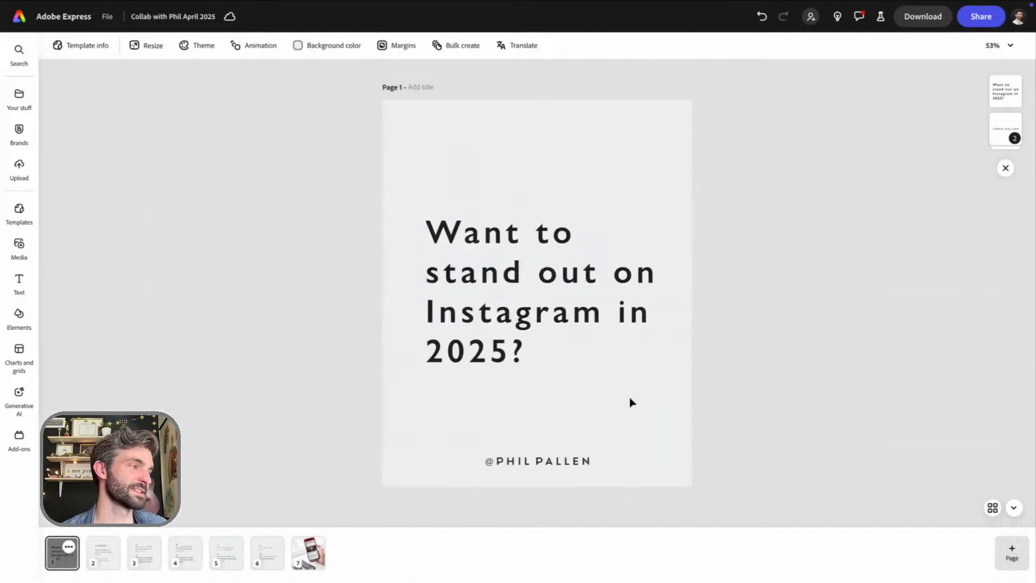
pyautogui.click(561, 462)
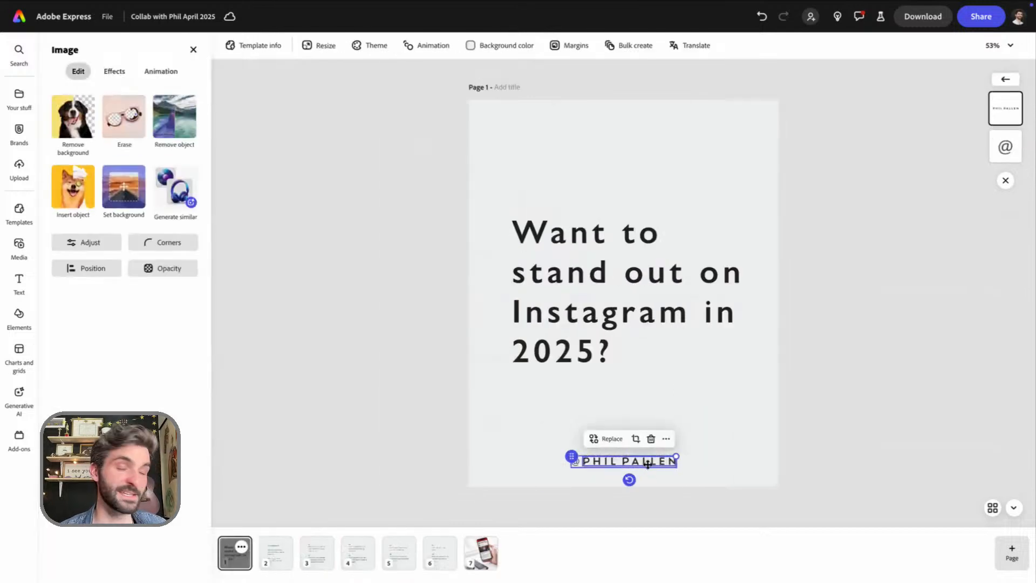
pyautogui.moveTo(645, 463); pyautogui.dragTo(644, 446)
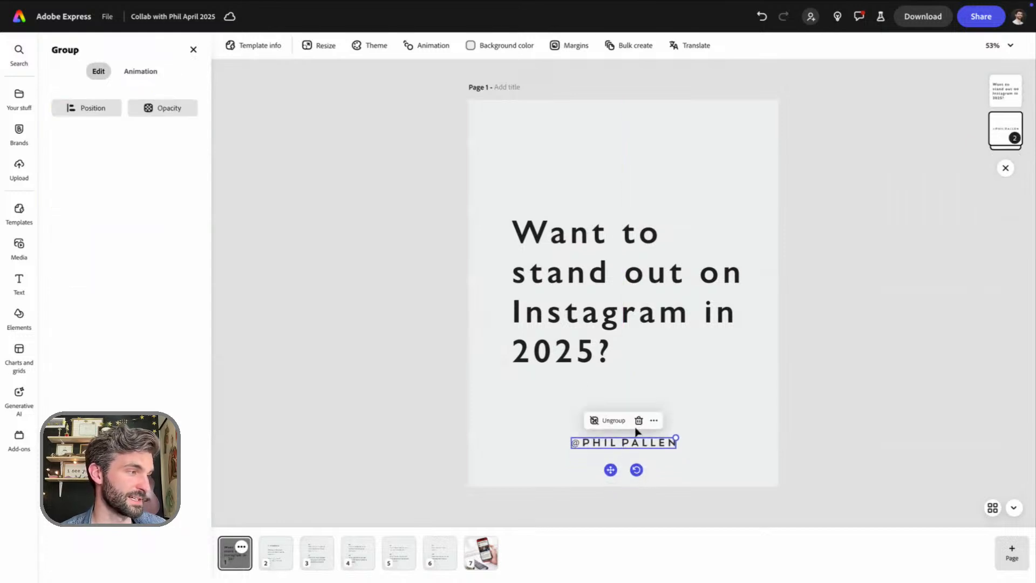
# Copy the small italic link text above the content on page 2 onto page 1 and nudge it slightly upward
pyautogui.click(283, 560)
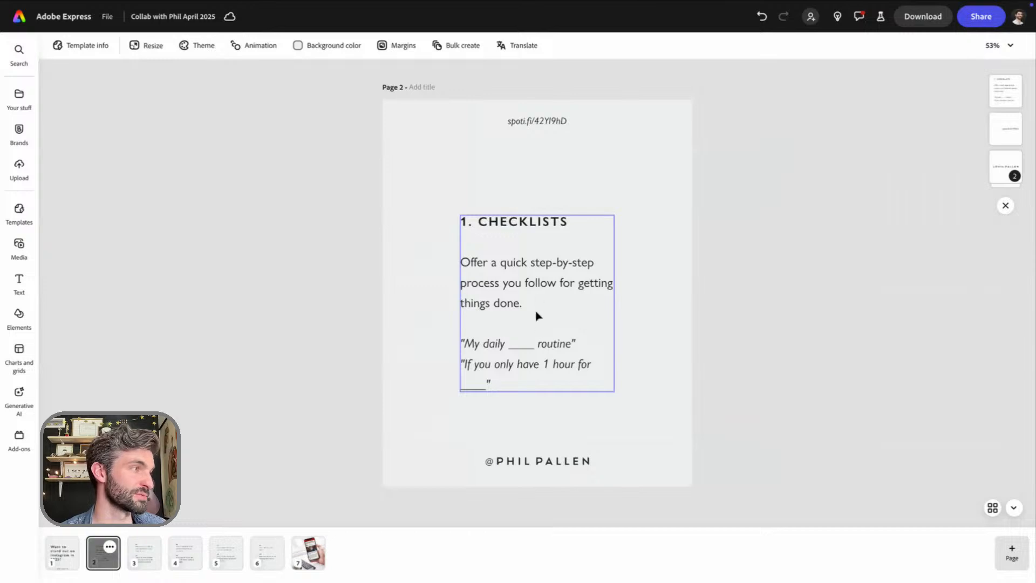
pyautogui.click(546, 126)
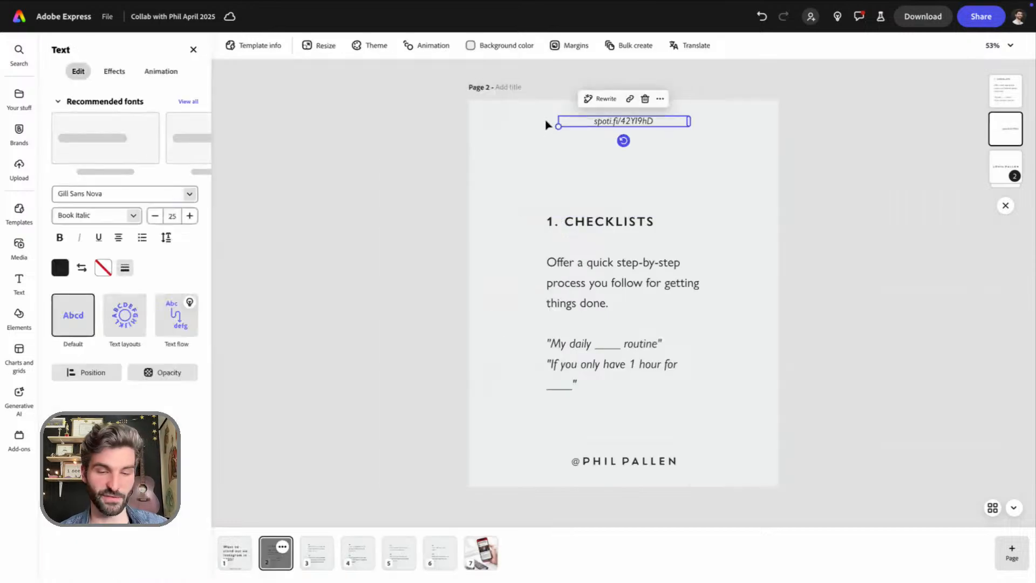
pyautogui.click(236, 556)
pyautogui.hotkey('ctrl', 'v')
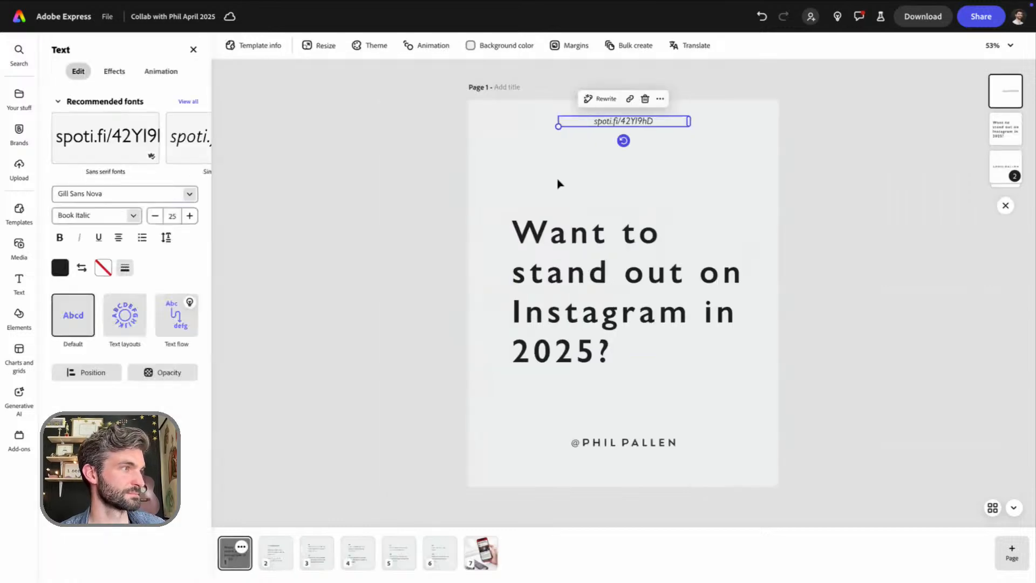
pyautogui.moveTo(617, 125); pyautogui.dragTo(617, 123)
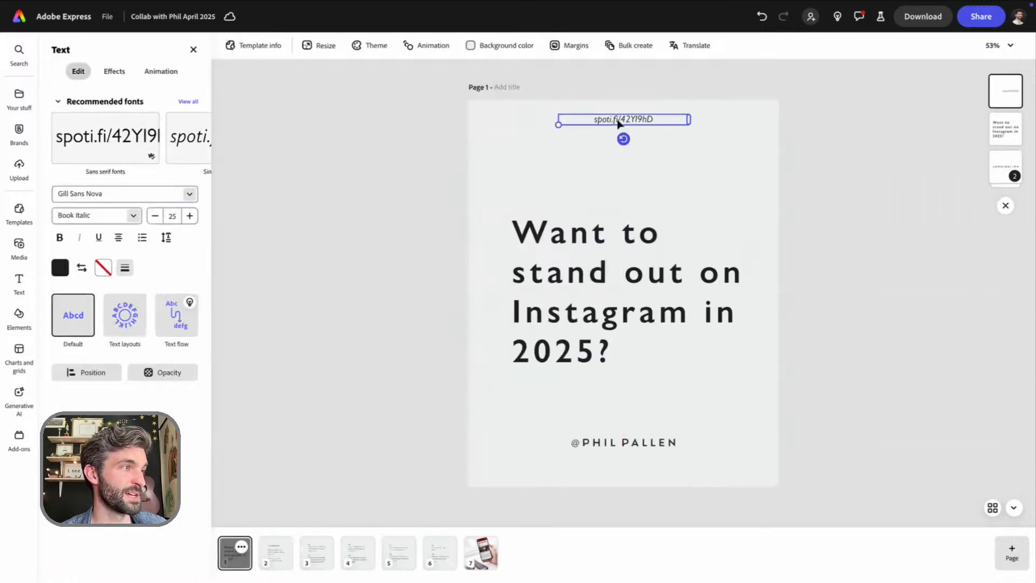
# Replace the copied link text on page 1 with the creator's own Instagram handle
pyautogui.doubleClick(618, 119)
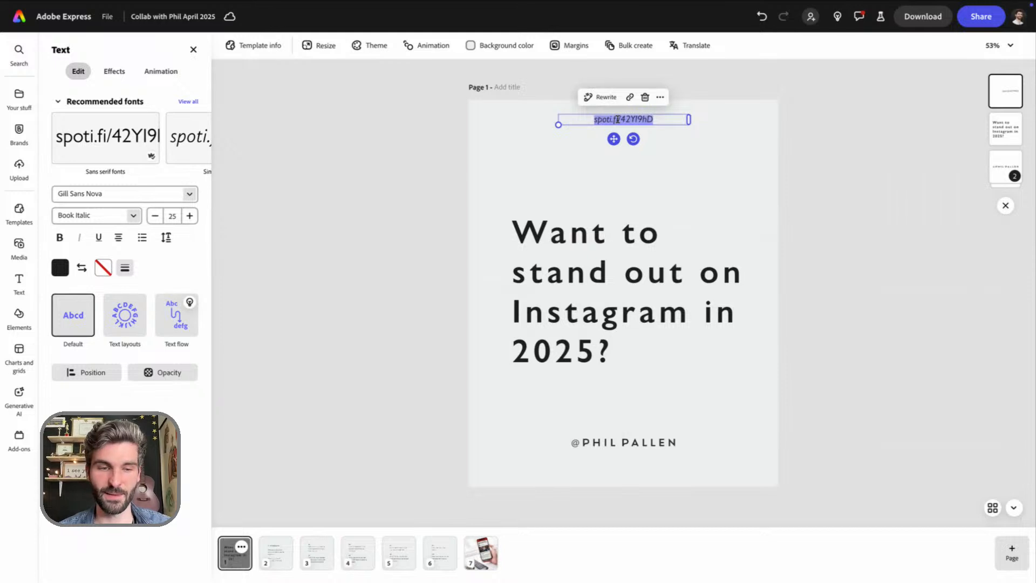
pyautogui.write('@theluca')
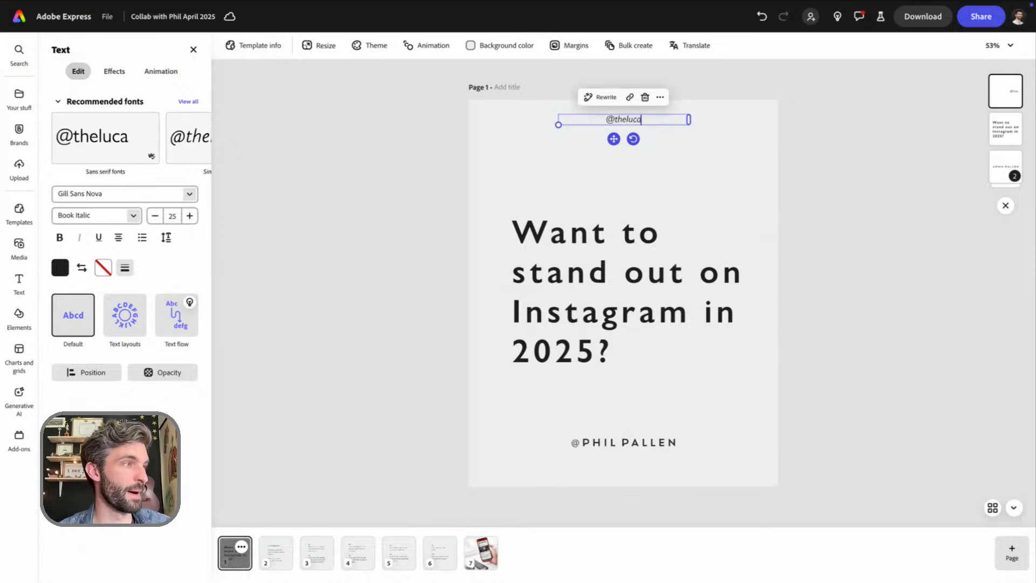
pyautogui.write('sokeefe')
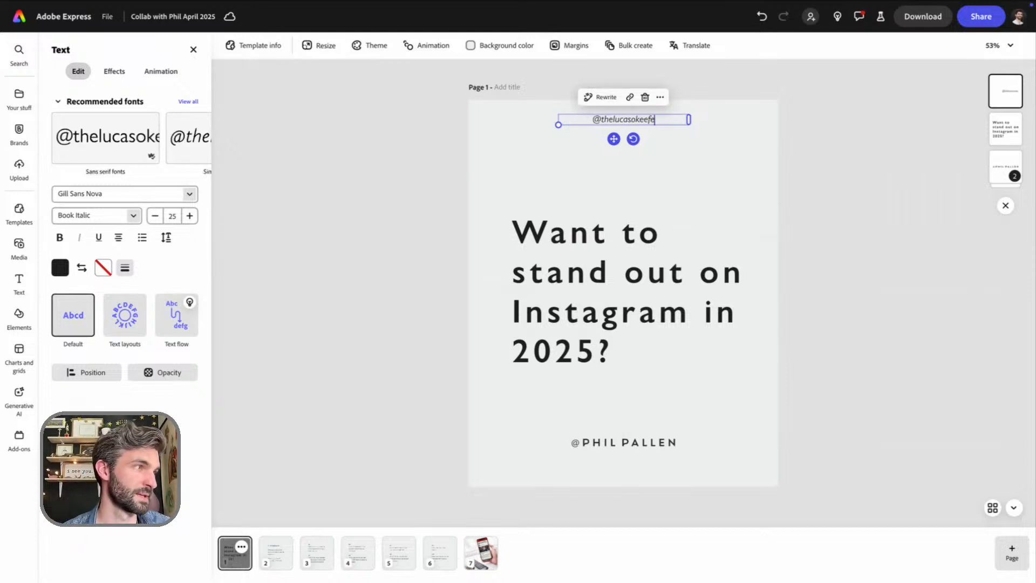
pyautogui.click(675, 164)
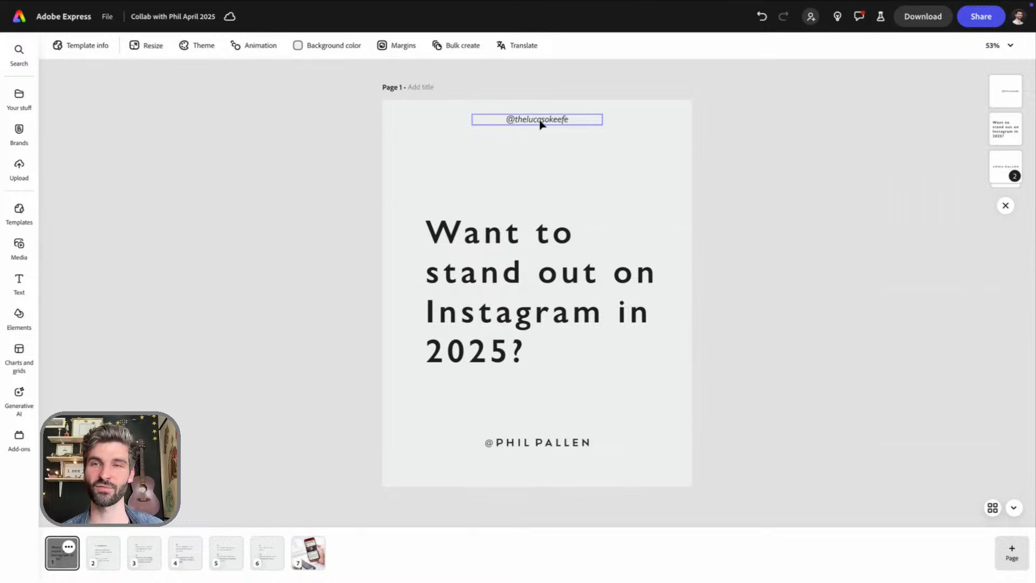
# Insert a line break in the page 1 headline so that "on" starts the third line
pyautogui.doubleClick(621, 279)
pyautogui.click(701, 279)
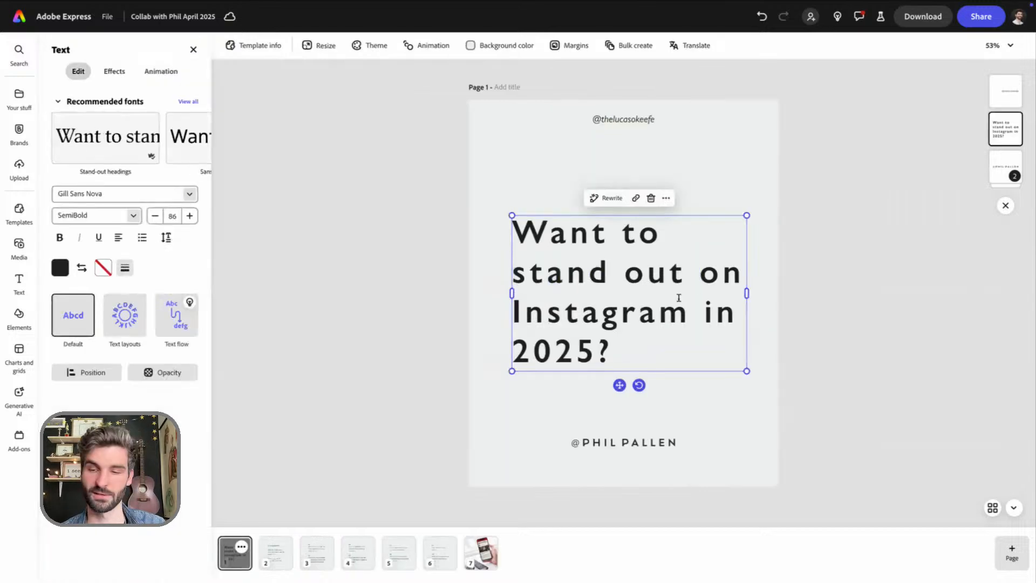
pyautogui.press('Return')
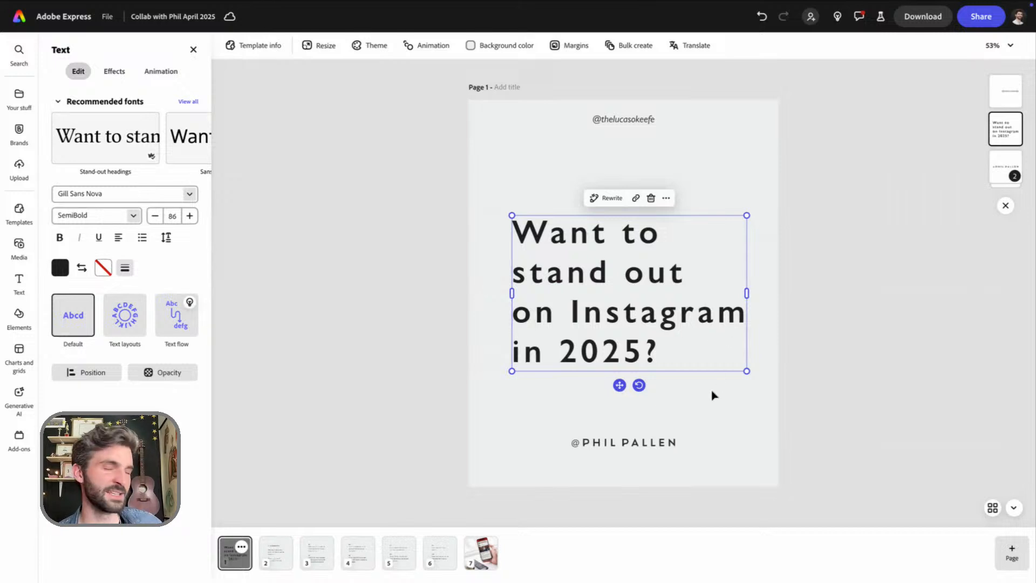
# Try shortening "Instagram" to "IG" in the page 1 headline with a line break before "in 2025?", and undo the edit
pyautogui.press('Escape')
pyautogui.click(698, 154)
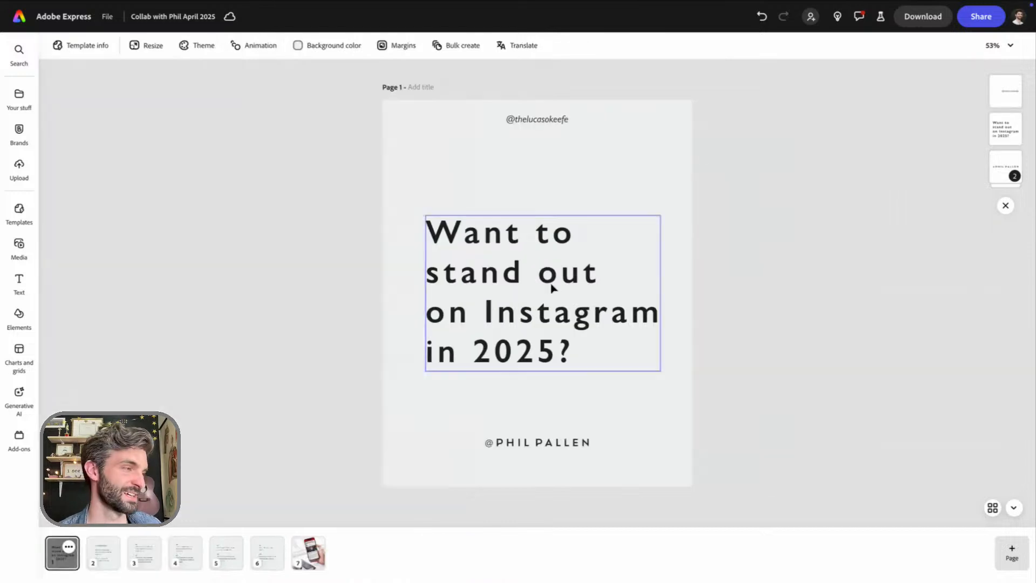
pyautogui.click(578, 322)
pyautogui.doubleClick(667, 313)
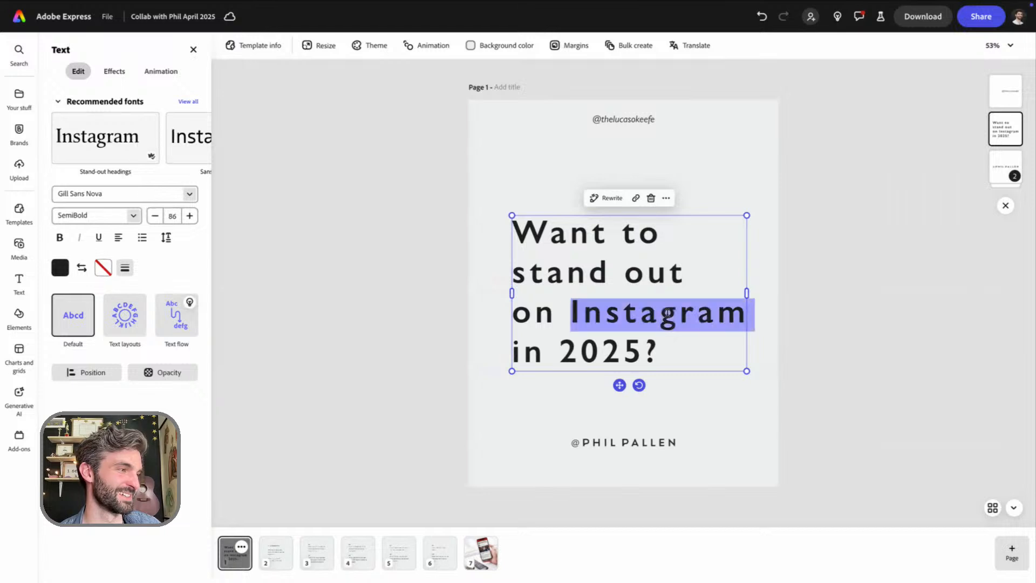
pyautogui.write('IG in')
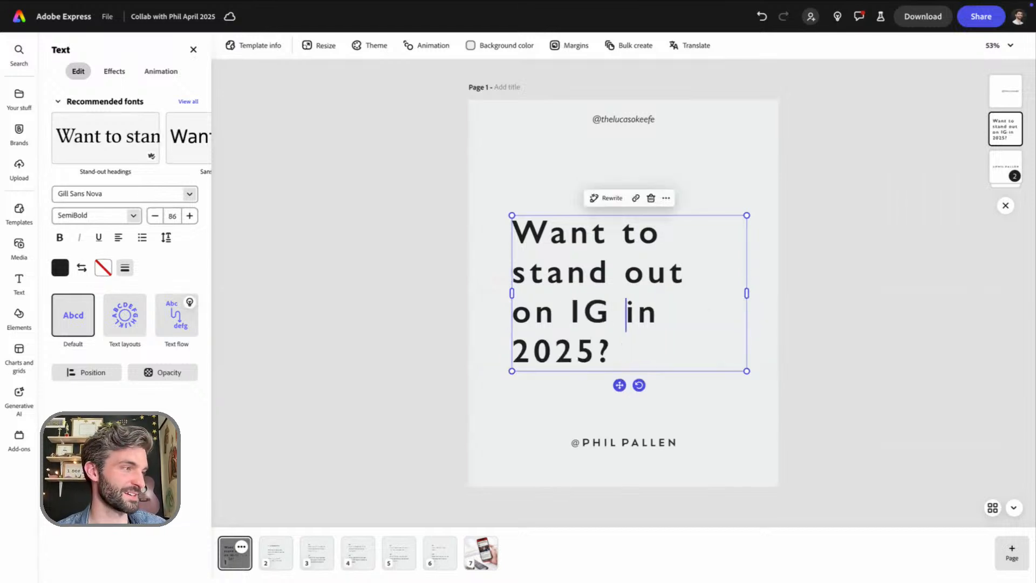
pyautogui.press('Return')
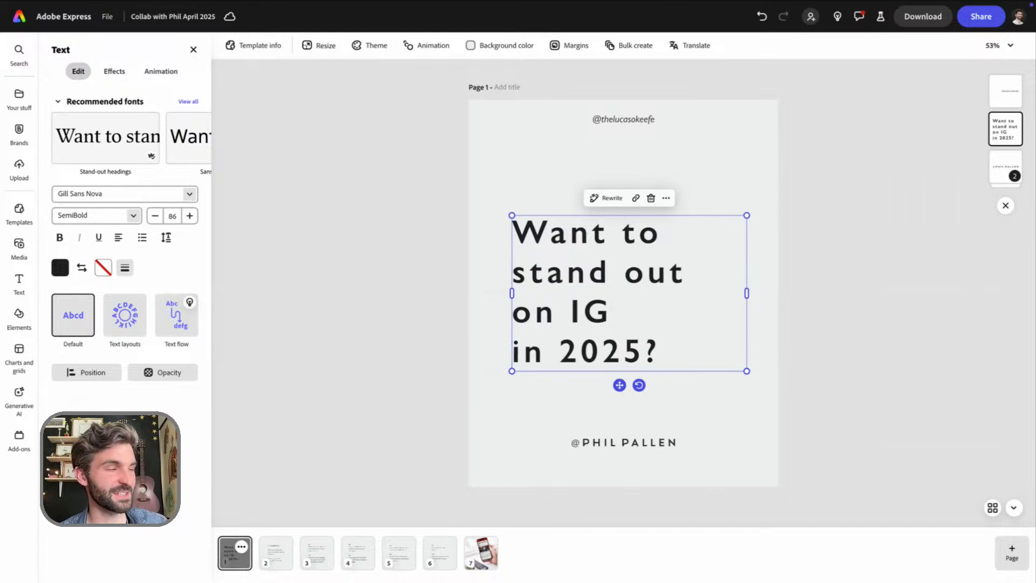
pyautogui.hotkey('ctrl', 'z')
pyautogui.hotkey('ctrl', 'z')
pyautogui.hotkey('ctrl', 'z')
pyautogui.hotkey('ctrl', 'z')
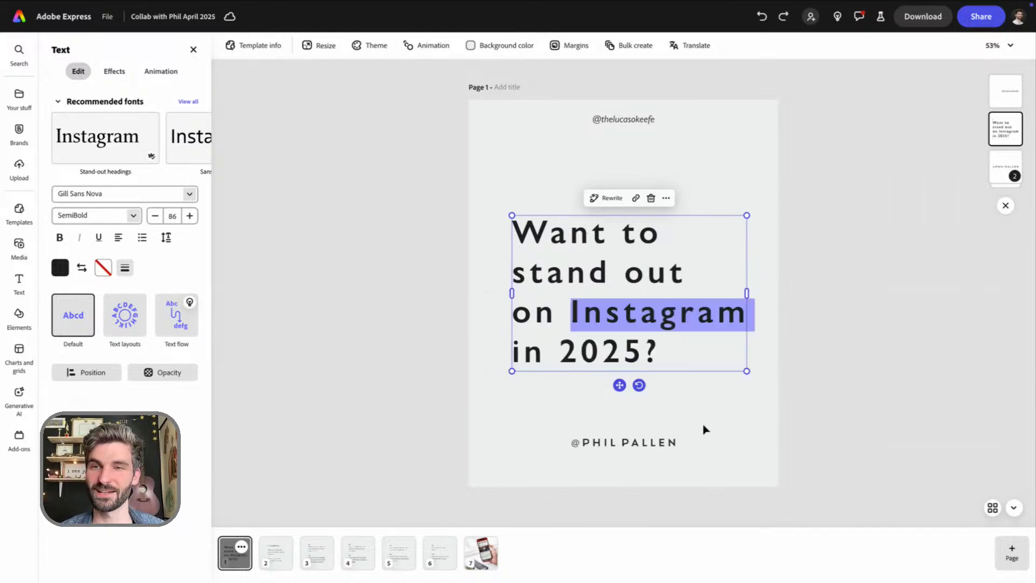
# Shift the page 1 headline text block slightly left so it sits horizontally centred on the page
pyautogui.press('Escape')
pyautogui.moveTo(615, 319); pyautogui.dragTo(605, 315)
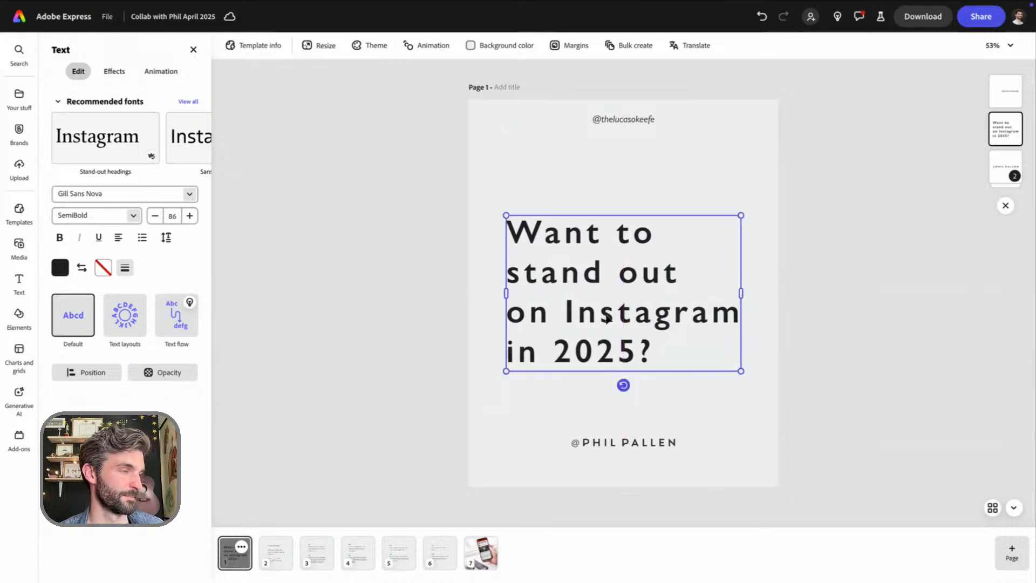
pyautogui.click(725, 177)
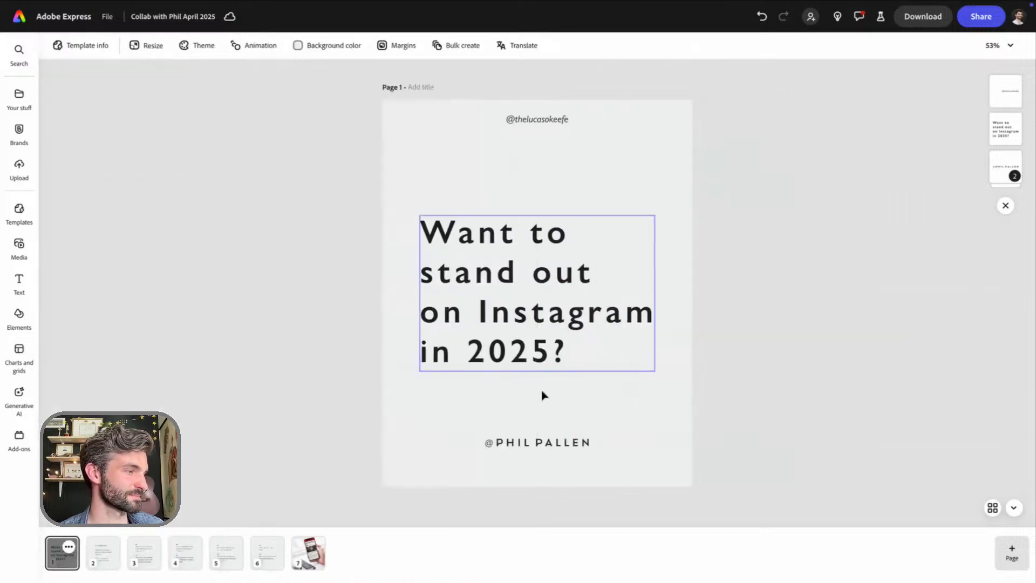
pyautogui.click(538, 442)
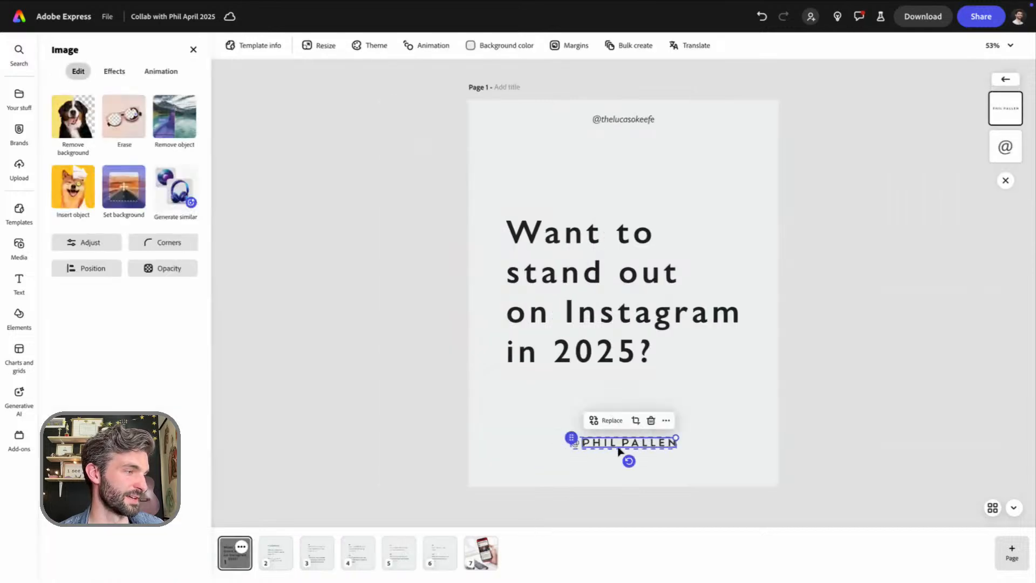
pyautogui.moveTo(634, 447); pyautogui.dragTo(634, 447)
pyautogui.press('super+z')
# Move the collaborator's grouped handle on page 1 slightly down, closer to the page's lower edge
pyautogui.moveTo(531, 434); pyautogui.dragTo(596, 457)
pyautogui.click(499, 435)
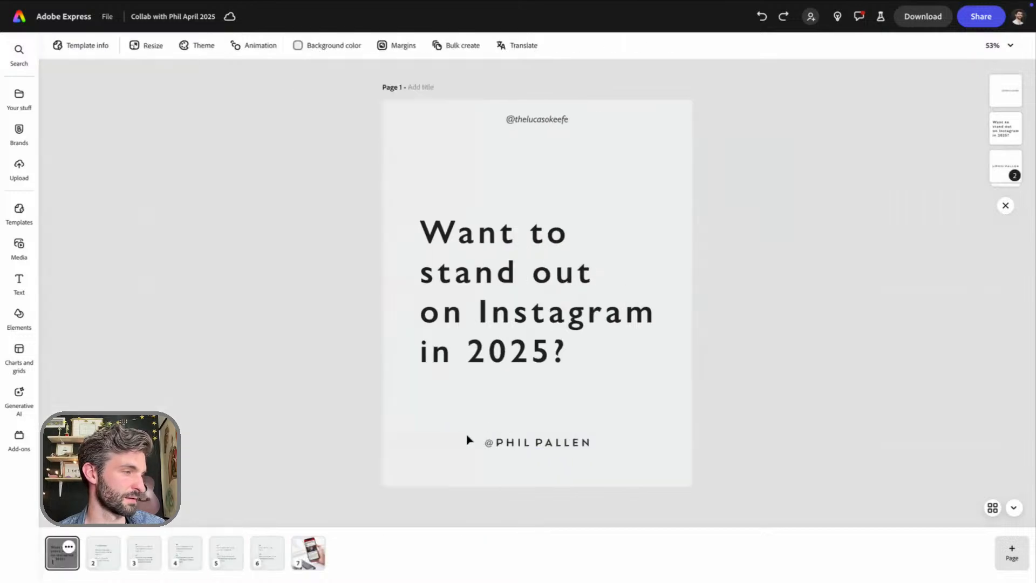
pyautogui.moveTo(446, 425); pyautogui.dragTo(630, 467)
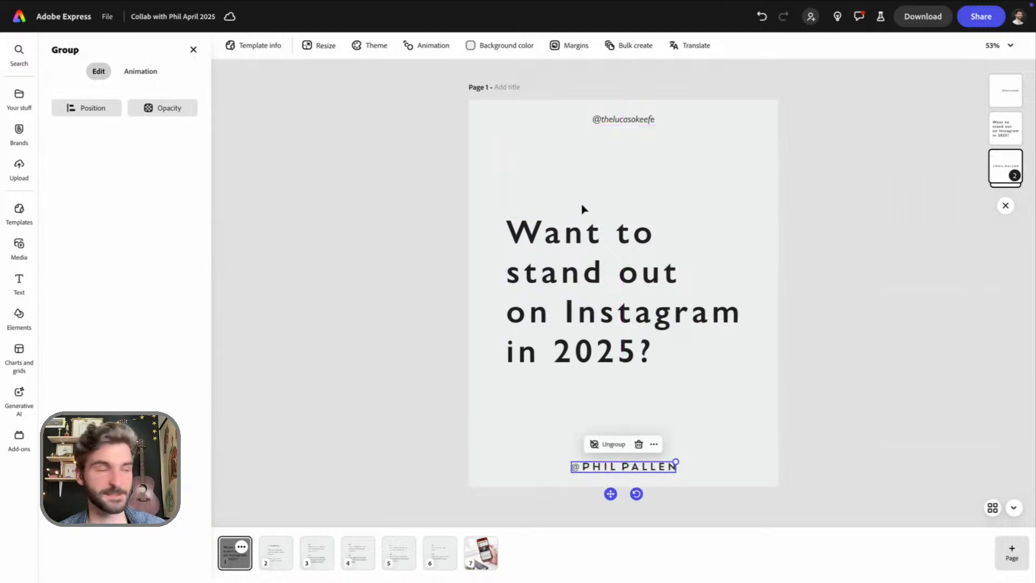
# Copy both creators' handles from page 1 and use them to replace the link text and old collaborator handle on page 2
pyautogui.keyDown('shift'); pyautogui.click(640, 126); pyautogui.keyUp('shift')
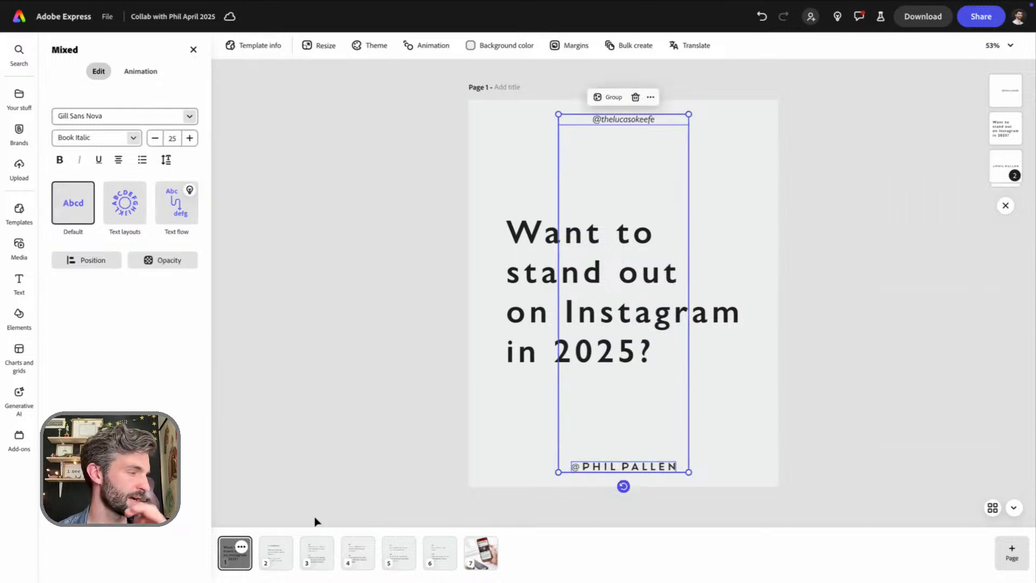
pyautogui.click(275, 564)
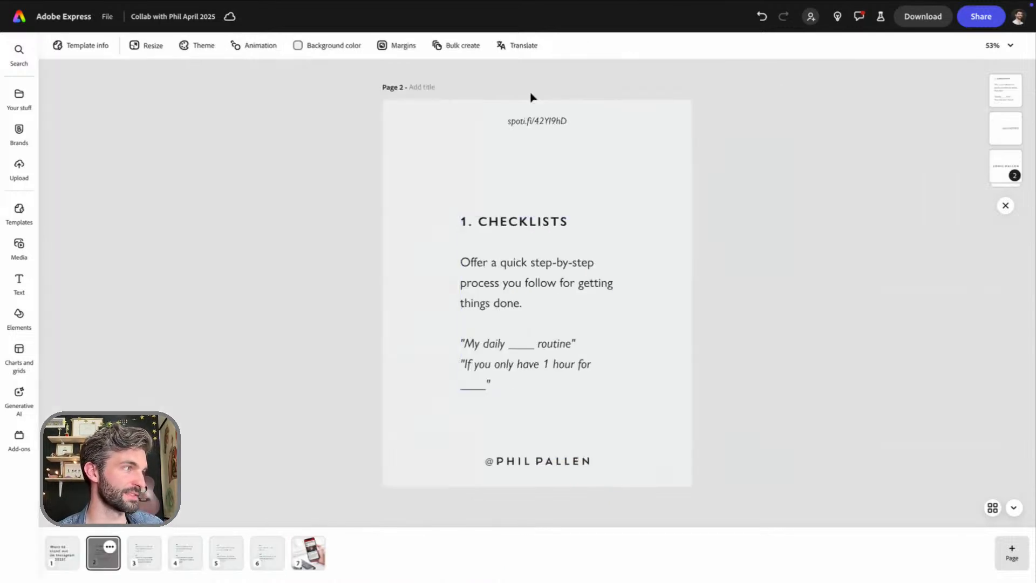
pyautogui.click(555, 123)
pyautogui.press('Delete')
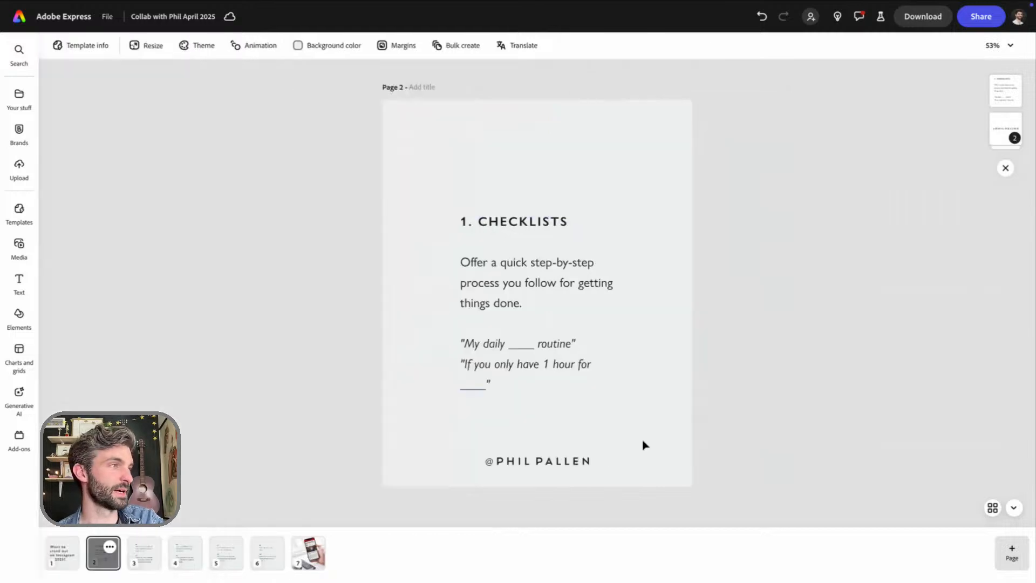
pyautogui.click(518, 459)
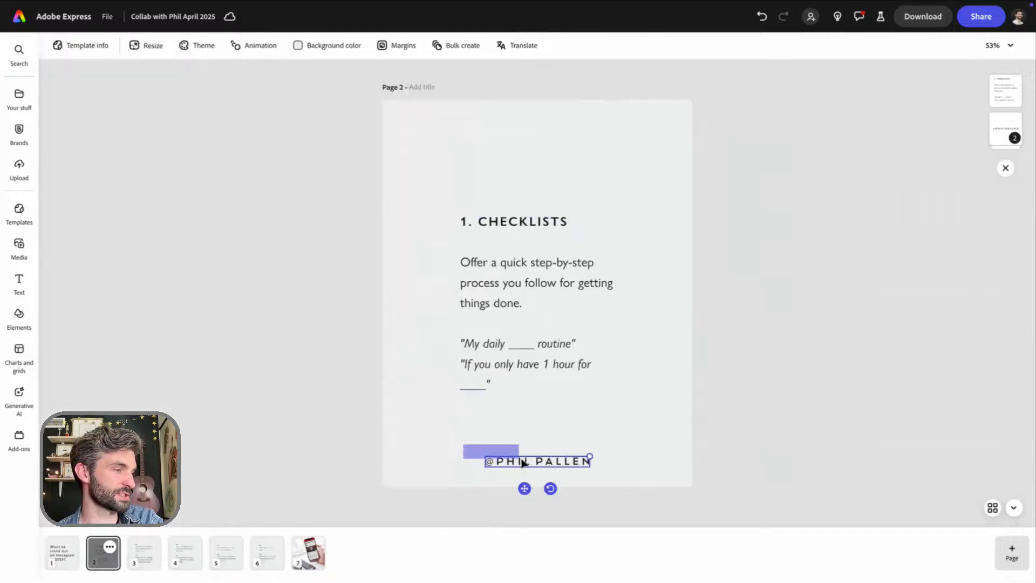
pyautogui.press('Delete')
pyautogui.hotkey('ctrl', 'z')
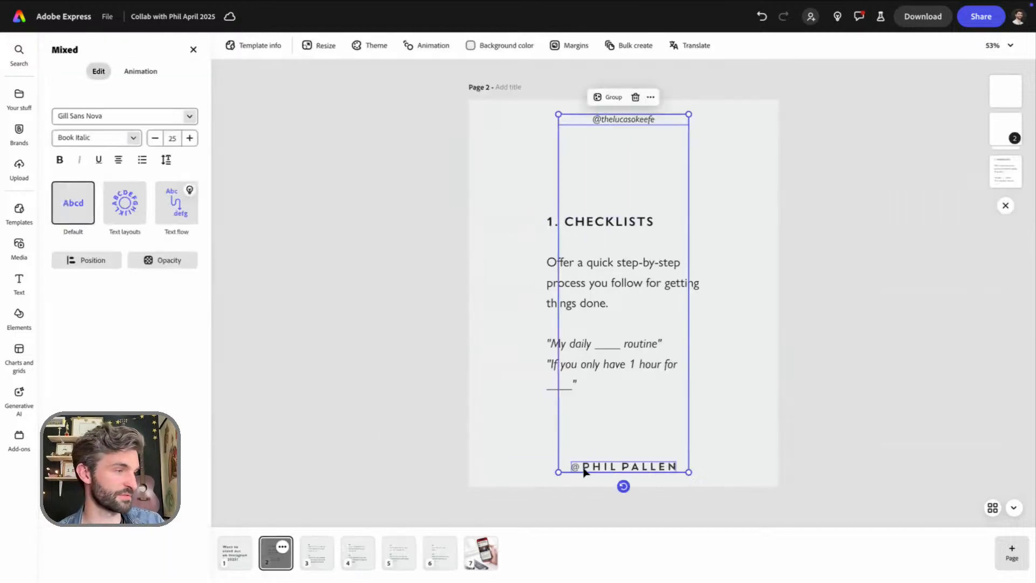
pyautogui.click(724, 414)
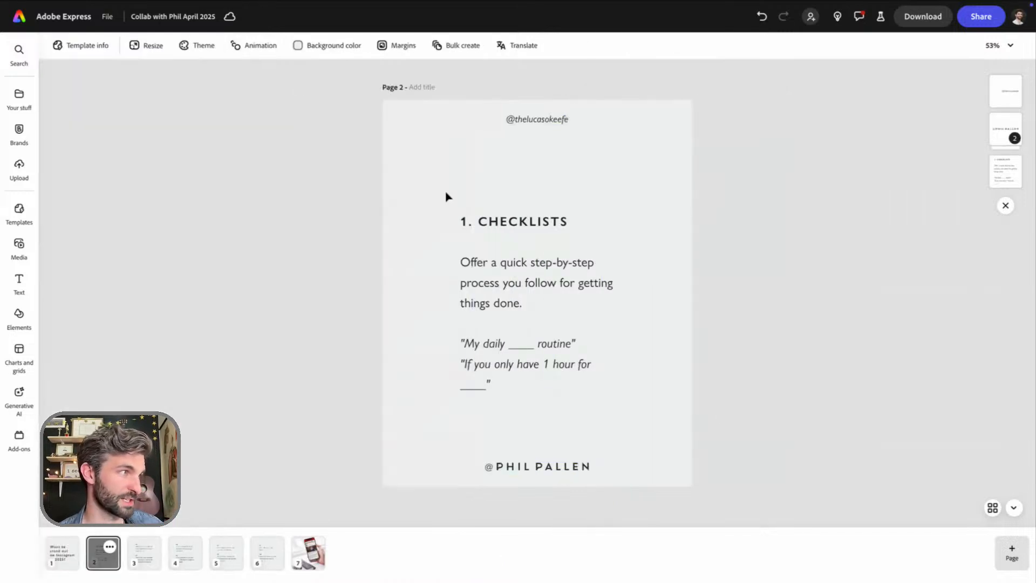
# Delete the link text and old collaborator handle on page 3 and paste the copied pair of handles in their place
pyautogui.click(143, 558)
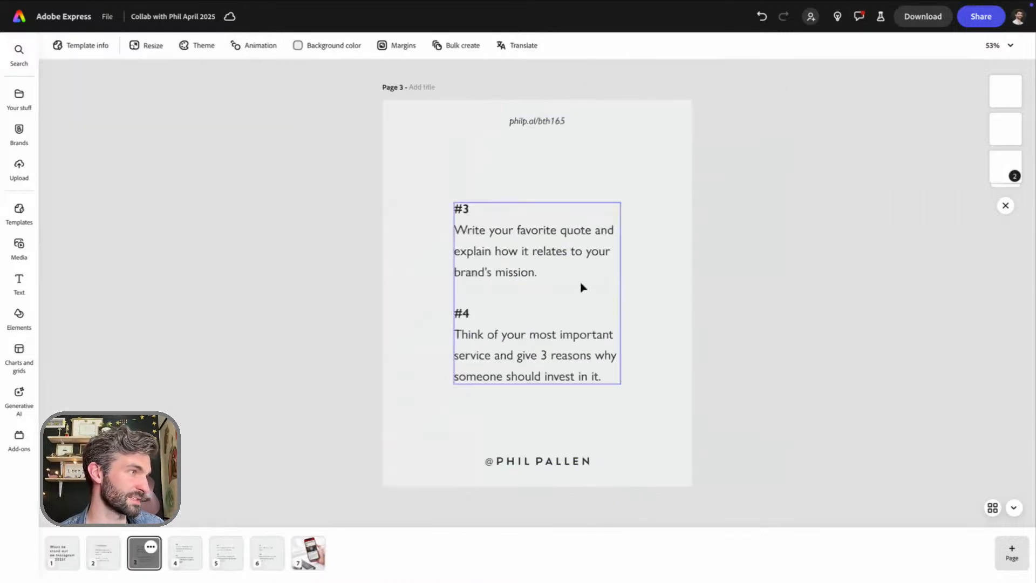
pyautogui.click(546, 124)
pyautogui.press('Delete')
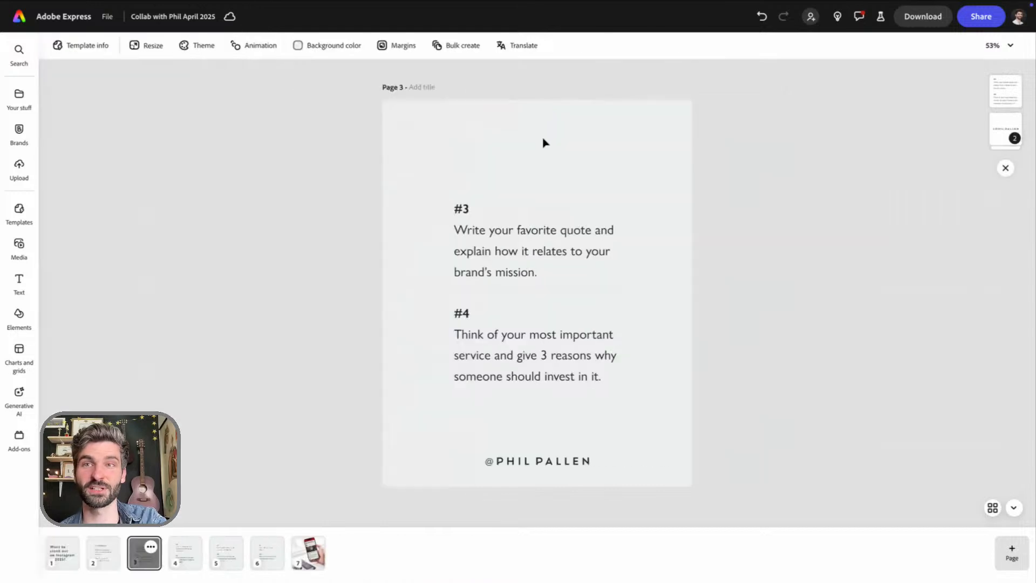
pyautogui.click(484, 464)
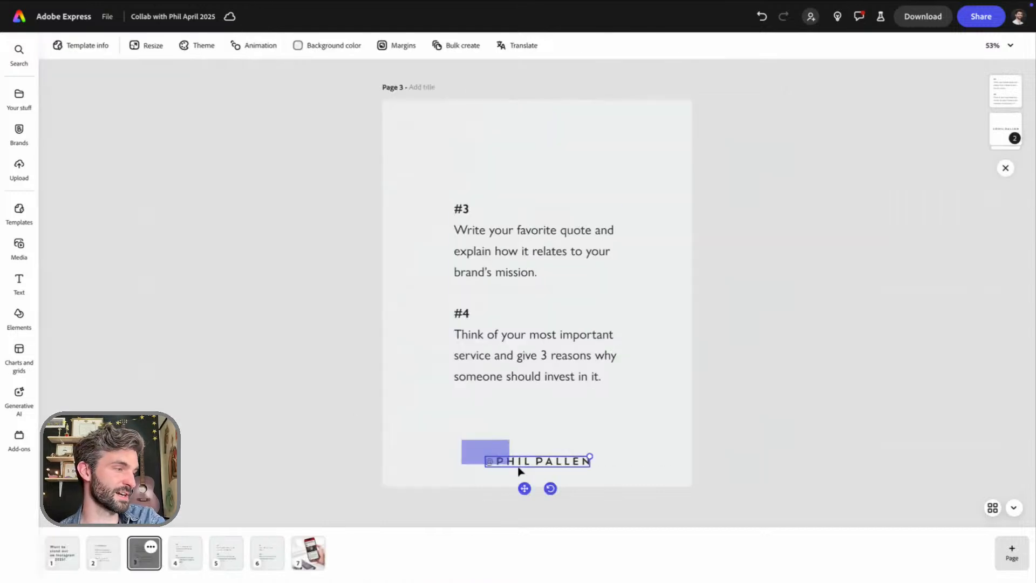
pyautogui.press('Delete')
pyautogui.hotkey('ctrl', 'z')
pyautogui.hotkey('ctrl', 'z')
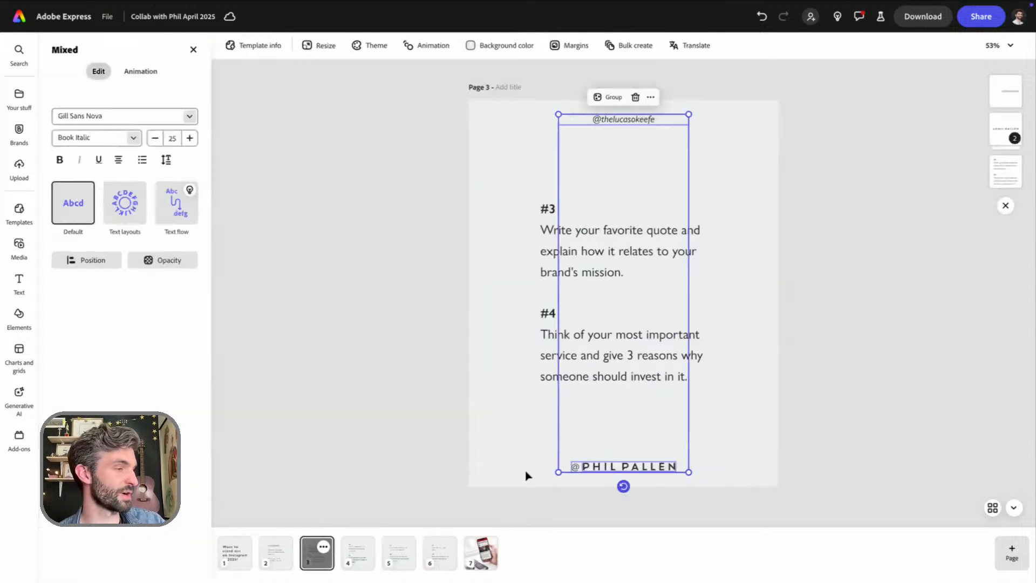
# Replace page 4's link text and old collaborator handle with the copied pair of handles
pyautogui.click(358, 555)
pyautogui.click(518, 122)
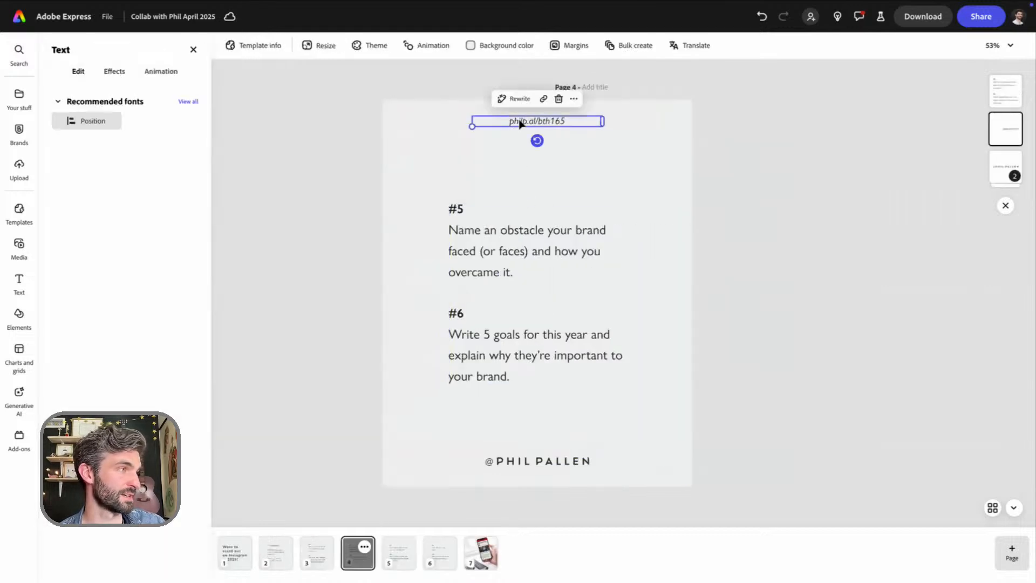
pyautogui.press('Delete')
pyautogui.click(532, 463)
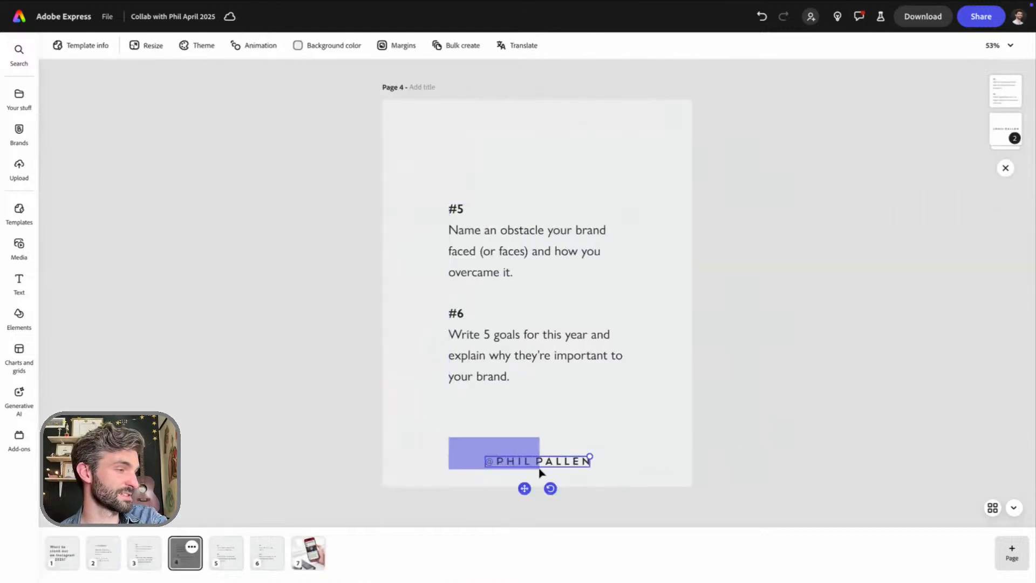
pyautogui.press('Delete')
pyautogui.hotkey('ctrl', 'z')
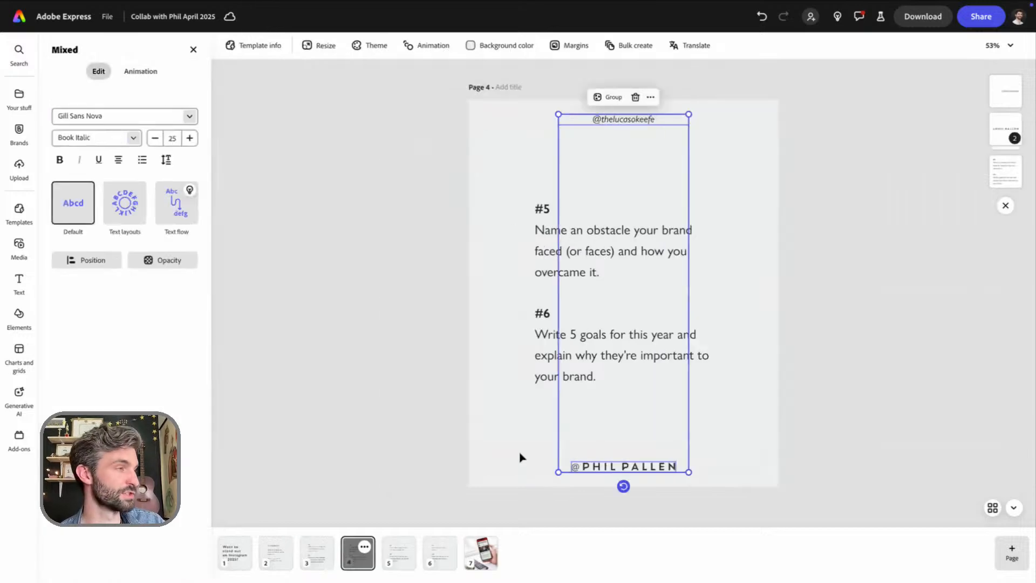
# Remove the link text and old collaborator handle from page 5 and paste in the copied pair of handles
pyautogui.click(395, 555)
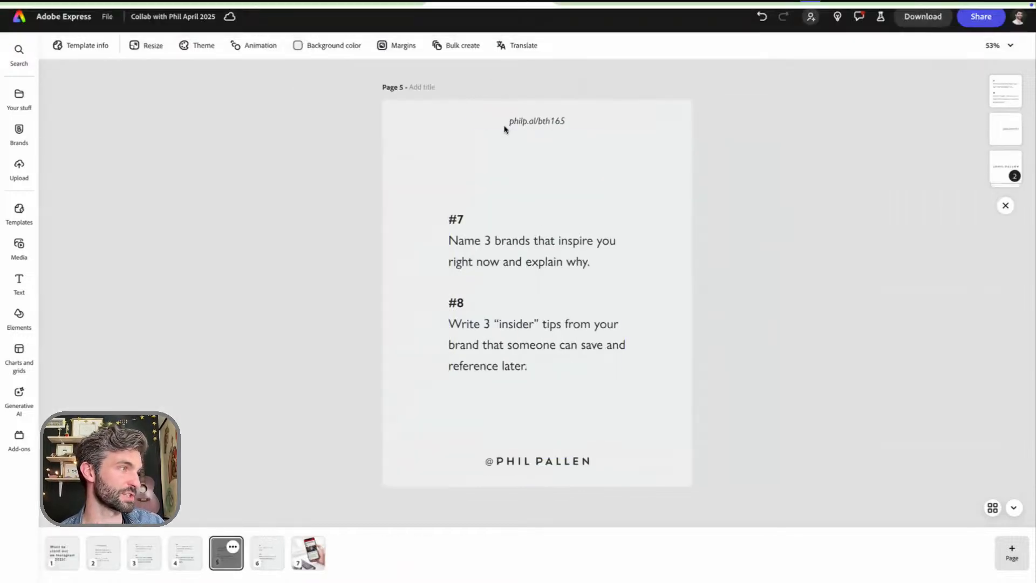
pyautogui.click(514, 123)
pyautogui.press('Delete')
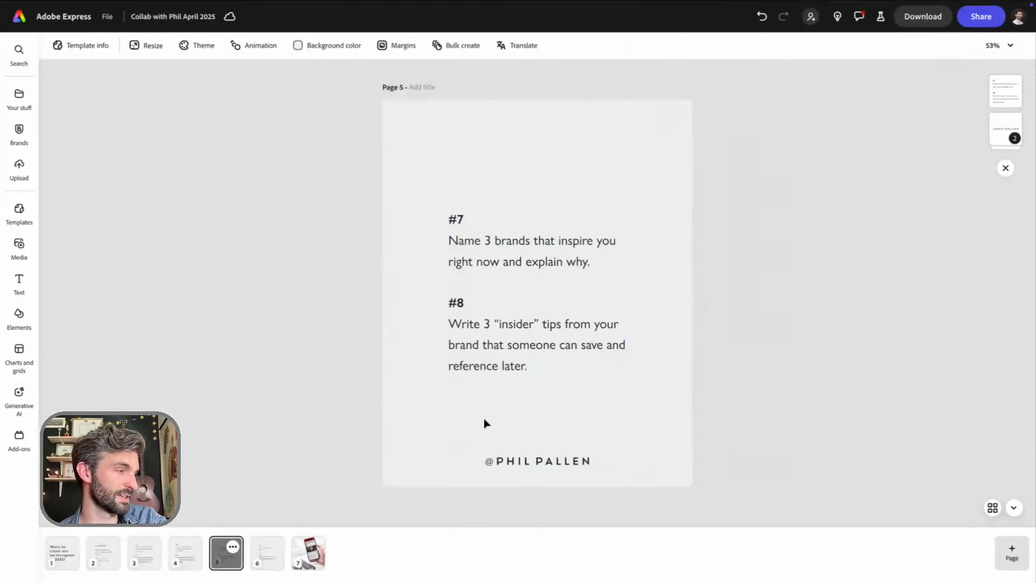
pyautogui.moveTo(463, 431); pyautogui.dragTo(555, 480)
pyautogui.press('Delete')
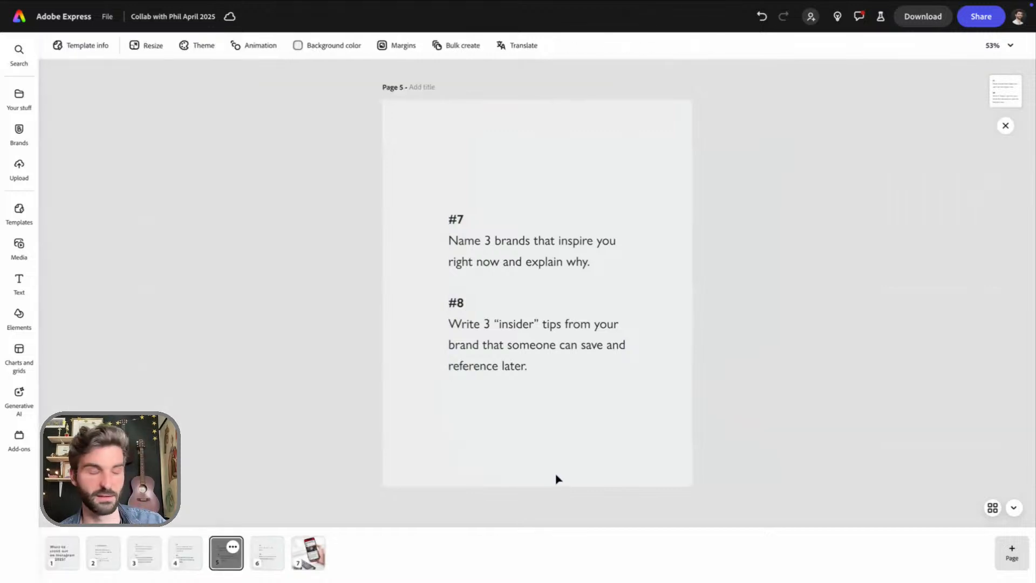
pyautogui.hotkey('ctrl', 'v')
# Swap the link text and old collaborator handle on page 6 for the copied pair of handles
pyautogui.click(438, 554)
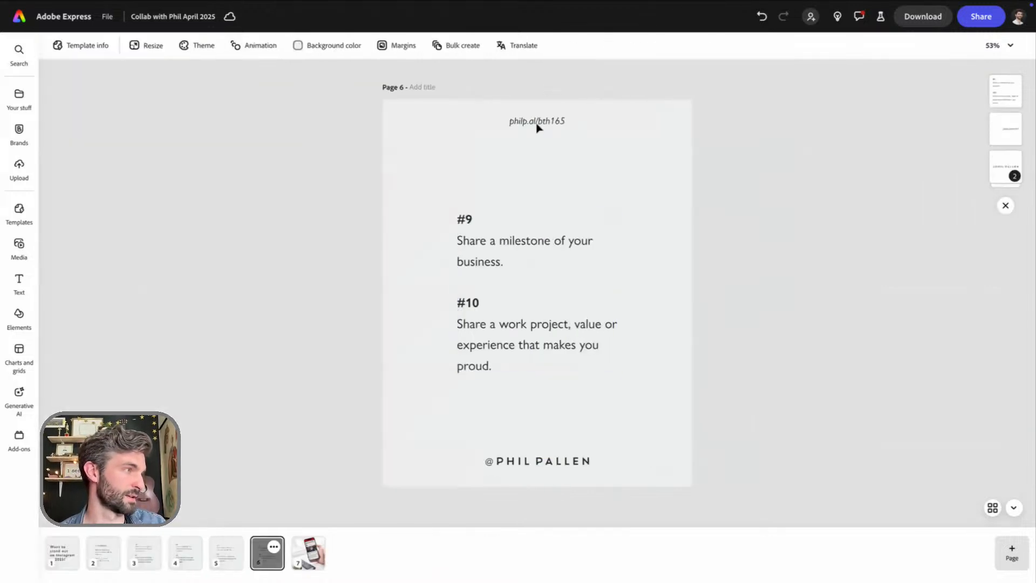
pyautogui.moveTo(471, 111); pyautogui.dragTo(576, 134)
pyautogui.press('Delete')
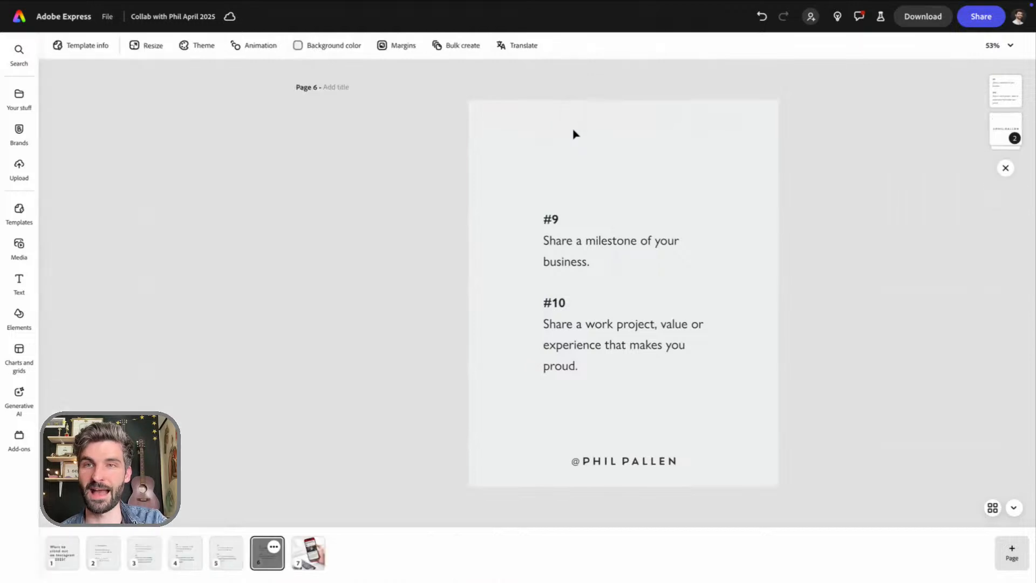
pyautogui.moveTo(441, 401); pyautogui.dragTo(573, 483)
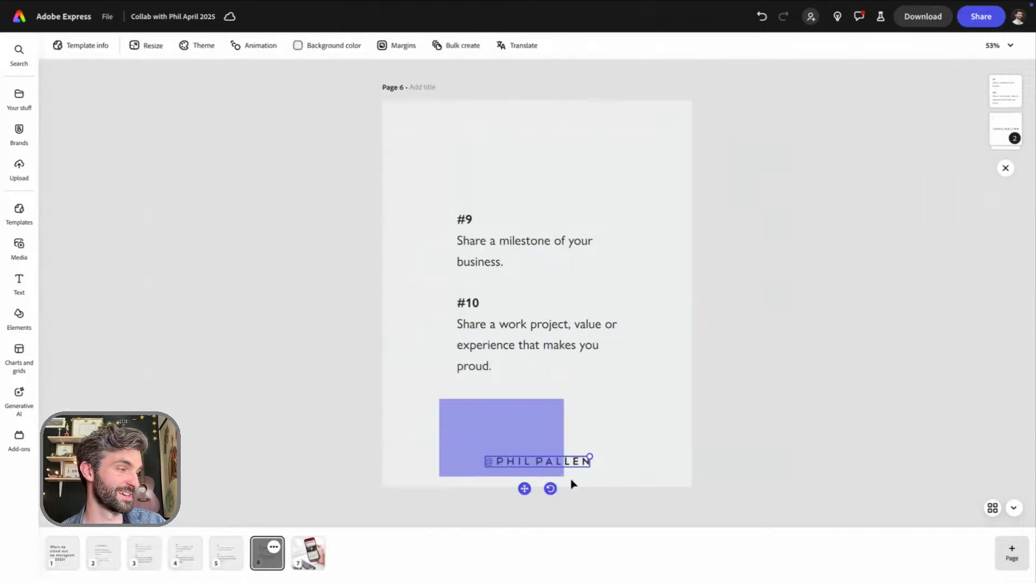
pyautogui.press('Delete')
pyautogui.hotkey('ctrl', 'v')
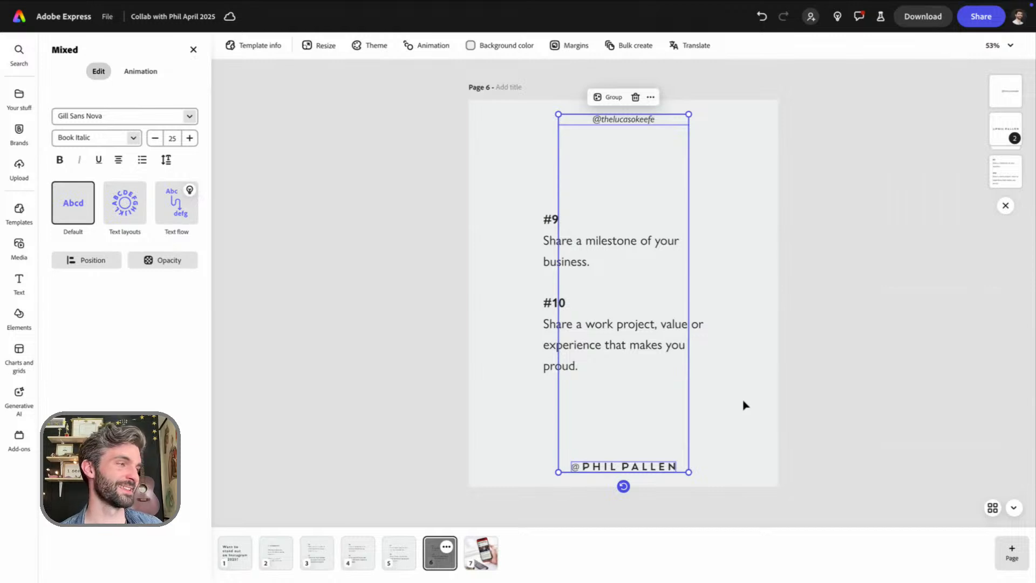
pyautogui.click(741, 398)
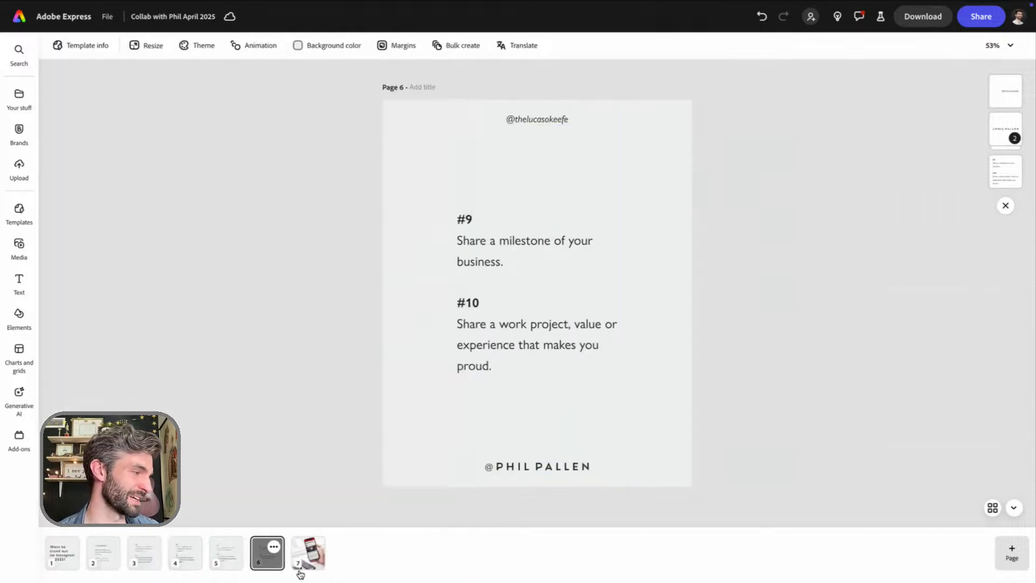
# Remove the phone and remote photo from page 7 and delete that emptied page from the carousel
pyautogui.click(315, 558)
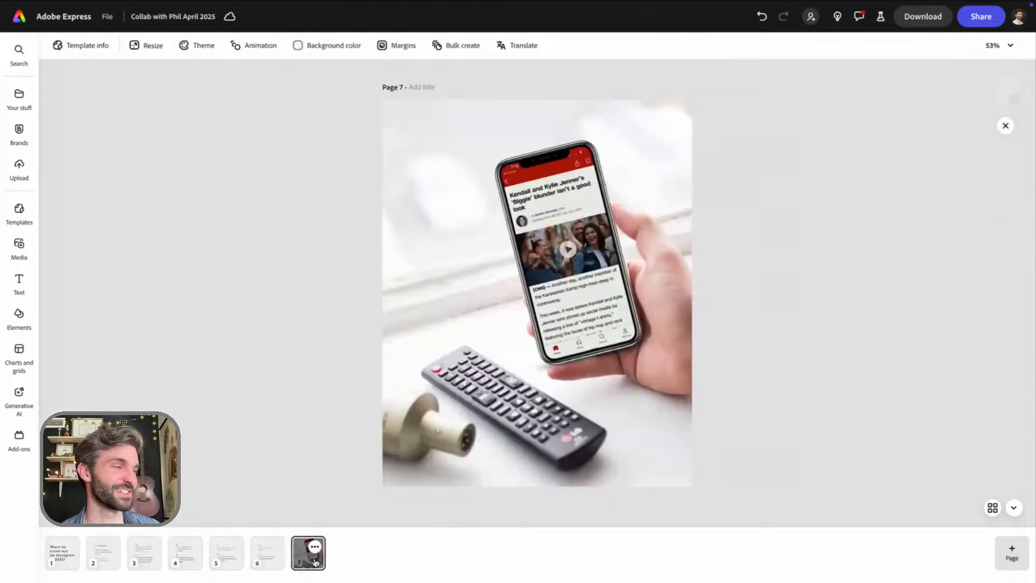
pyautogui.click(467, 396)
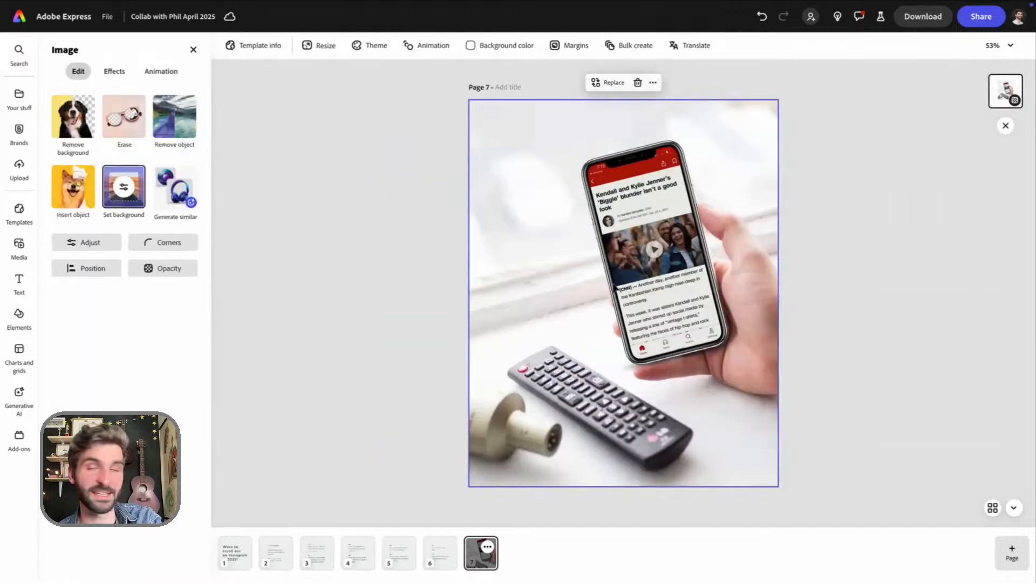
pyautogui.press('Delete')
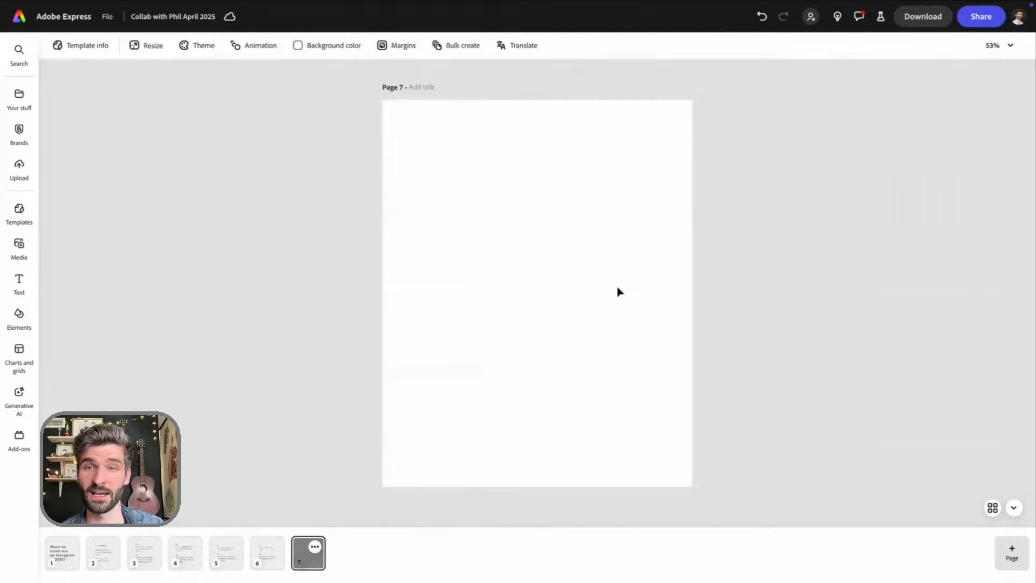
pyautogui.click(318, 547)
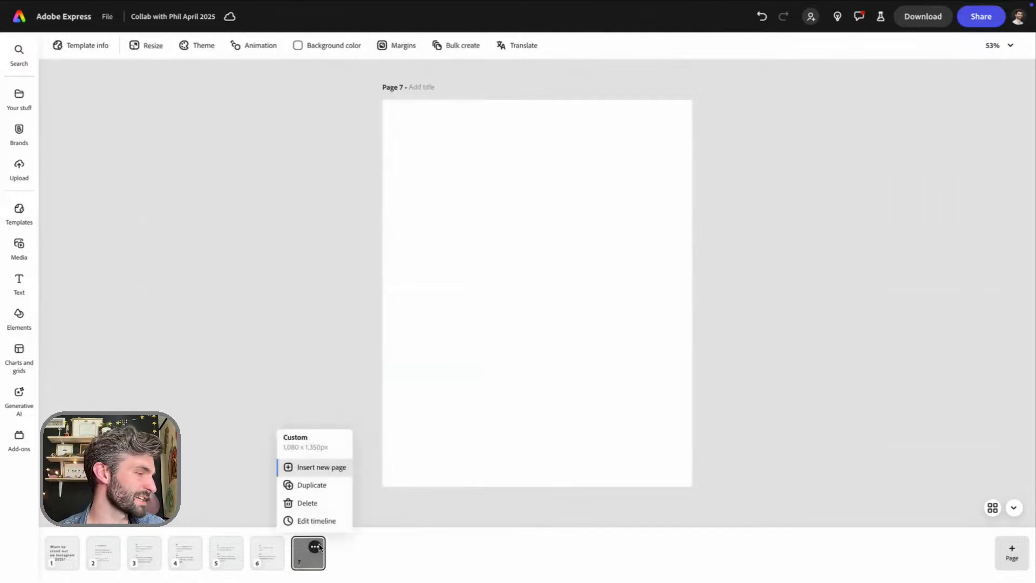
pyautogui.click(321, 502)
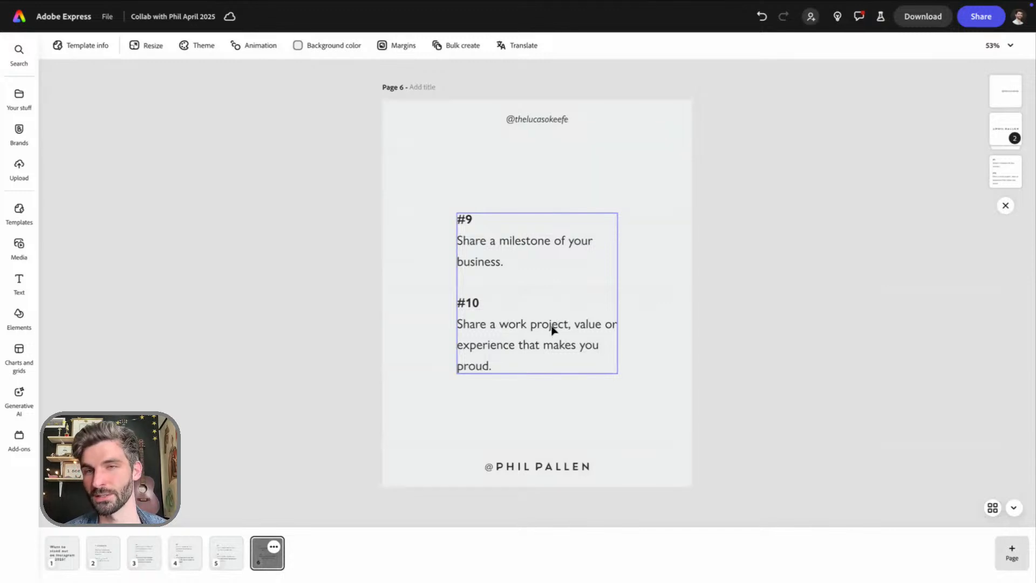
pyautogui.click(225, 310)
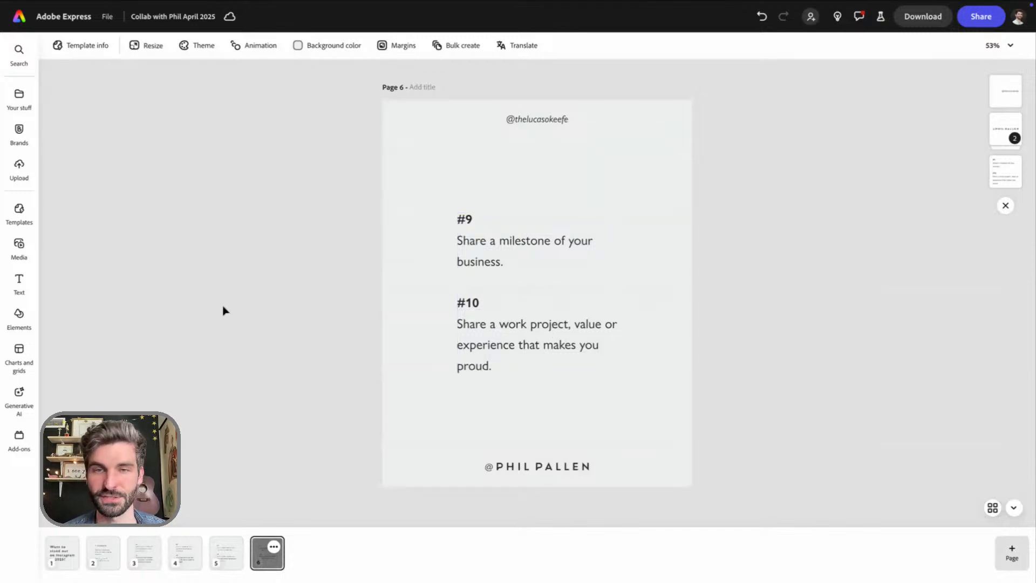
# Review the cover headline on page 1 against the checklist heading and body text on page 2
pyautogui.click(61, 553)
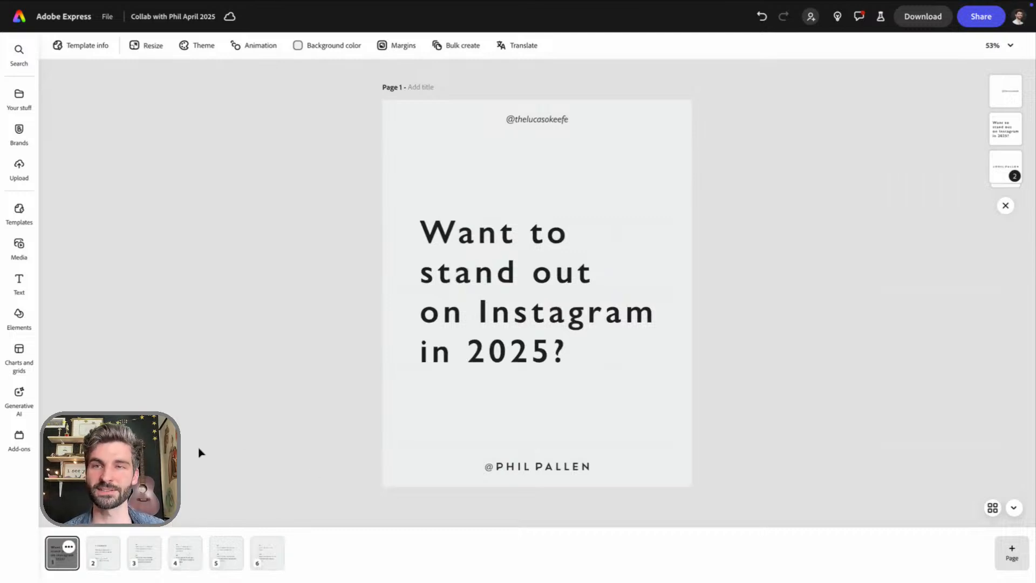
pyautogui.click(105, 563)
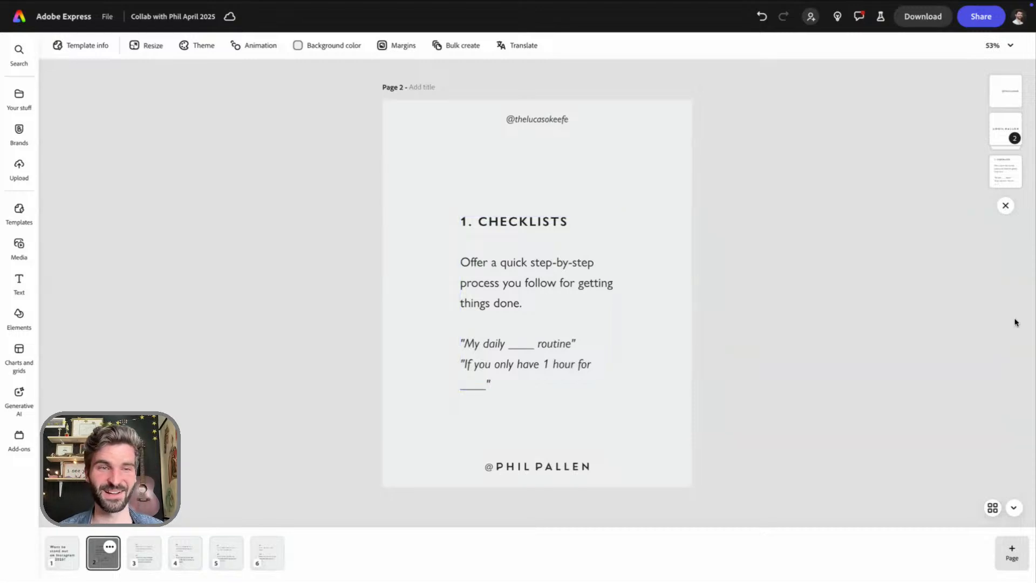
pyautogui.click(485, 302)
pyautogui.doubleClick(608, 229)
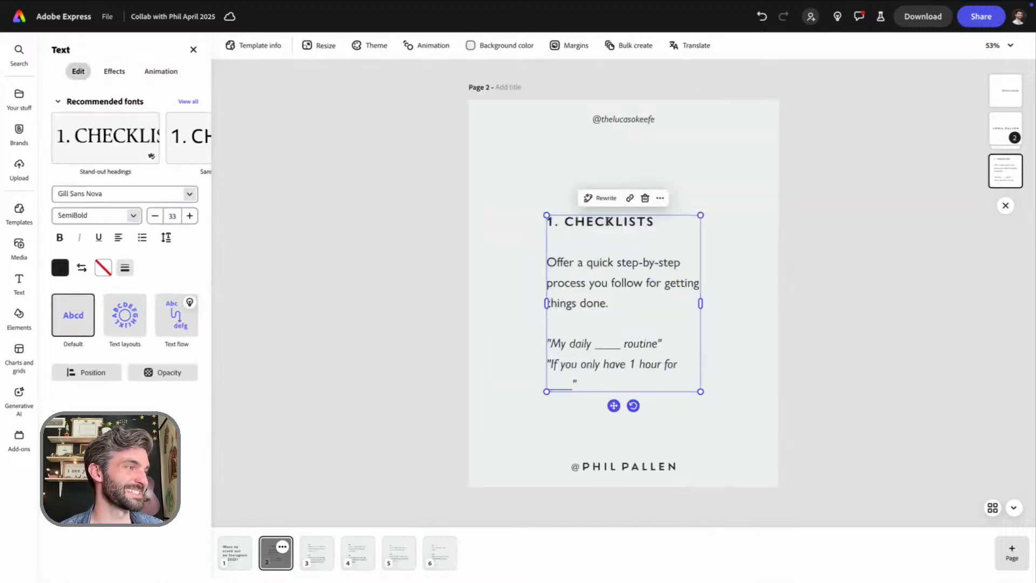
pyautogui.click(619, 312)
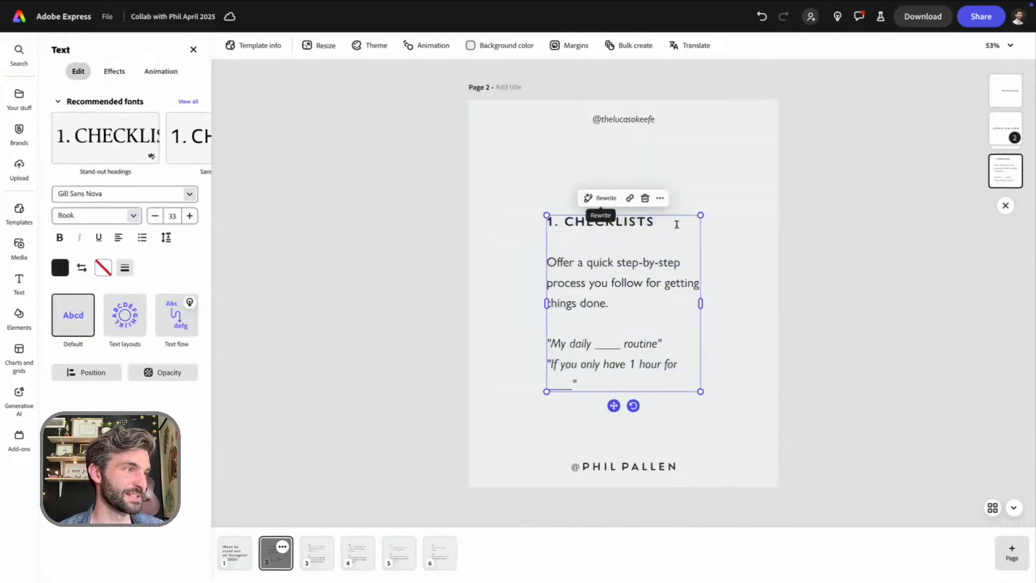
pyautogui.moveTo(655, 221); pyautogui.dragTo(546, 222)
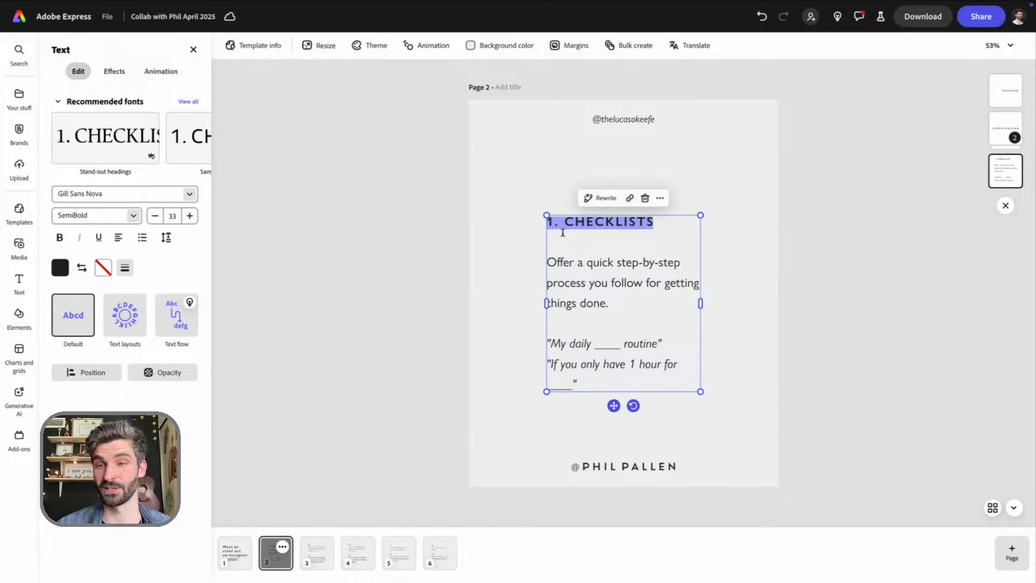
pyautogui.click(236, 567)
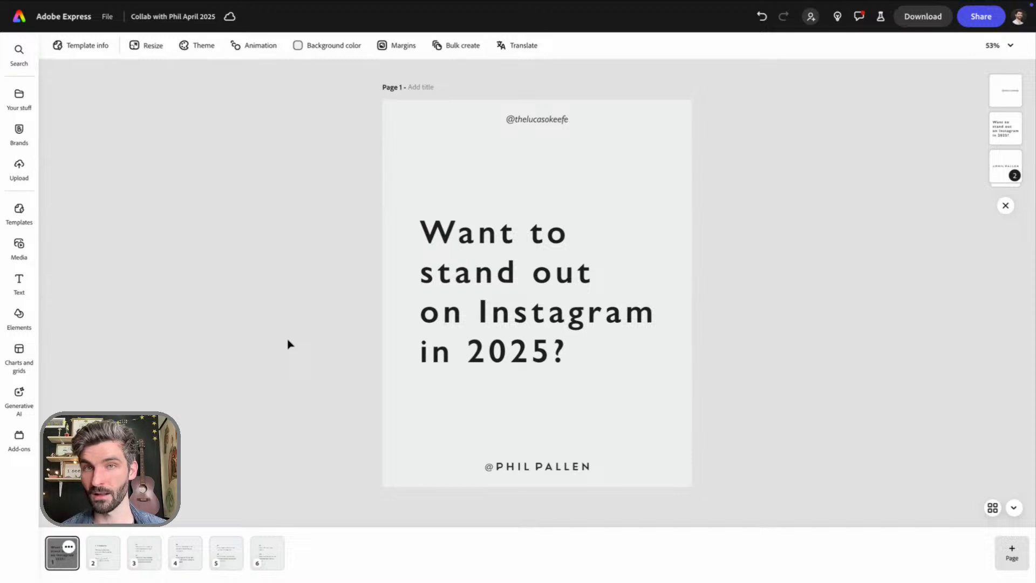
pyautogui.click(103, 556)
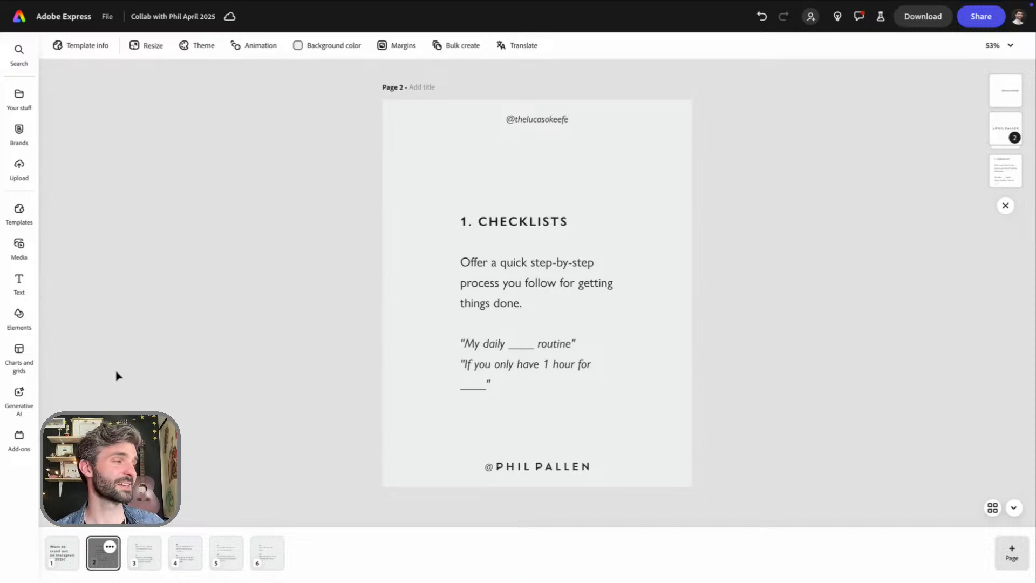
pyautogui.click(61, 568)
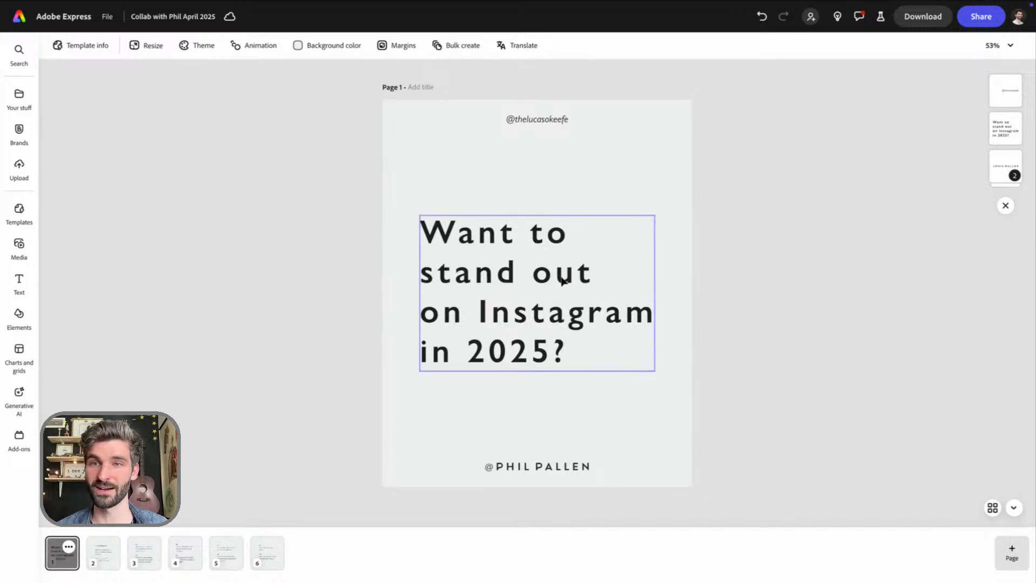
pyautogui.click(108, 567)
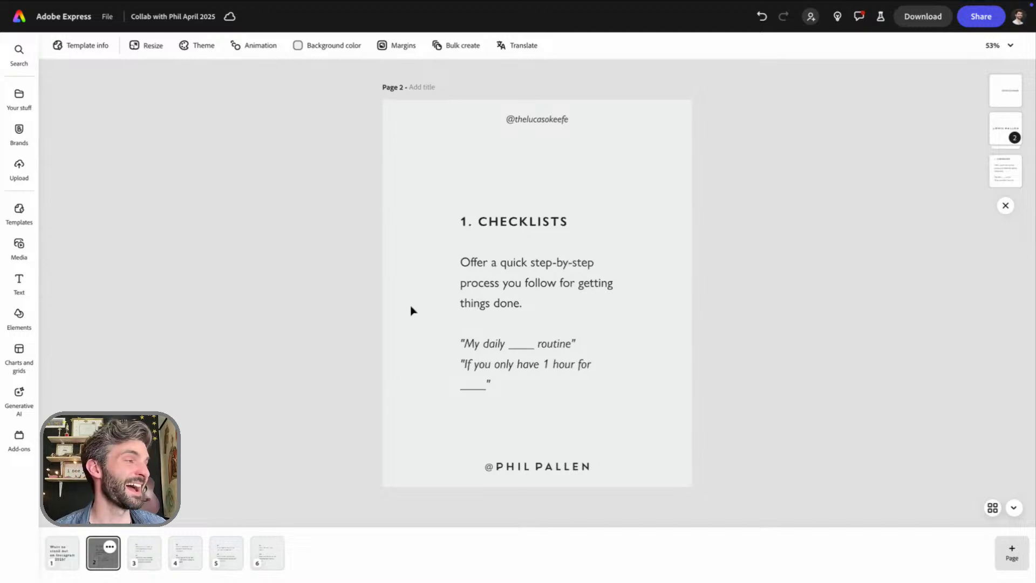
# Replace page 2's checklist heading with "Standing out starts with a scroll-stopping brand." and add a blank line below it
pyautogui.click(511, 222)
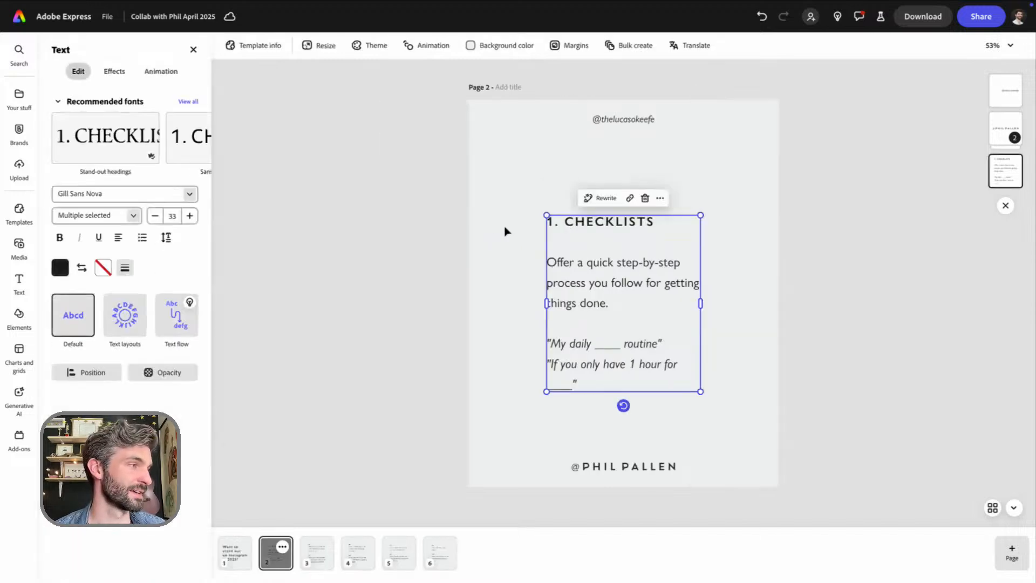
pyautogui.doubleClick(577, 226)
pyautogui.tripleClick(603, 222)
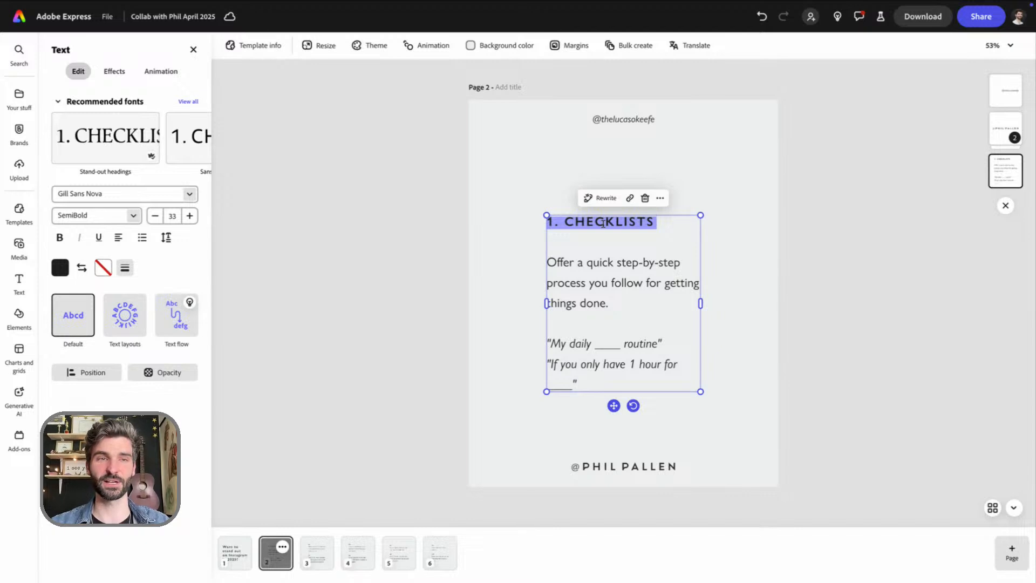
pyautogui.write('It')
pyautogui.press('BackSpace')
pyautogui.press('BackSpace')
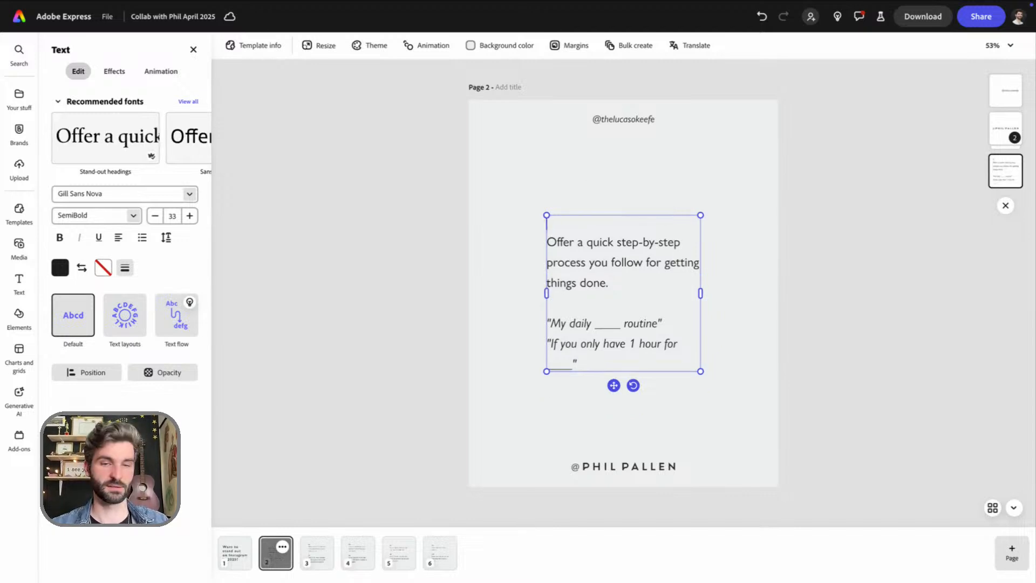
pyautogui.write('Standing out')
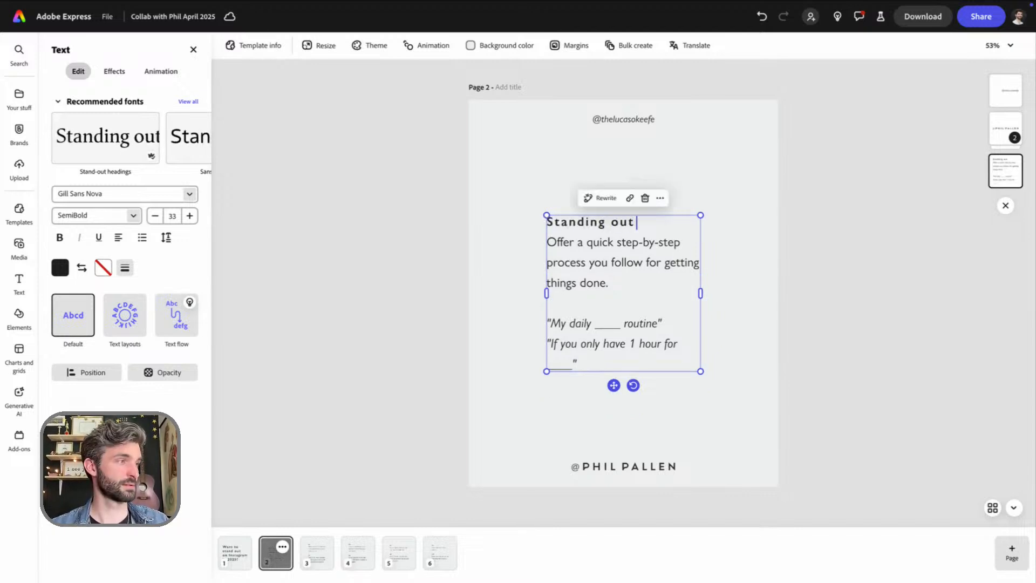
pyautogui.write(' Starts w')
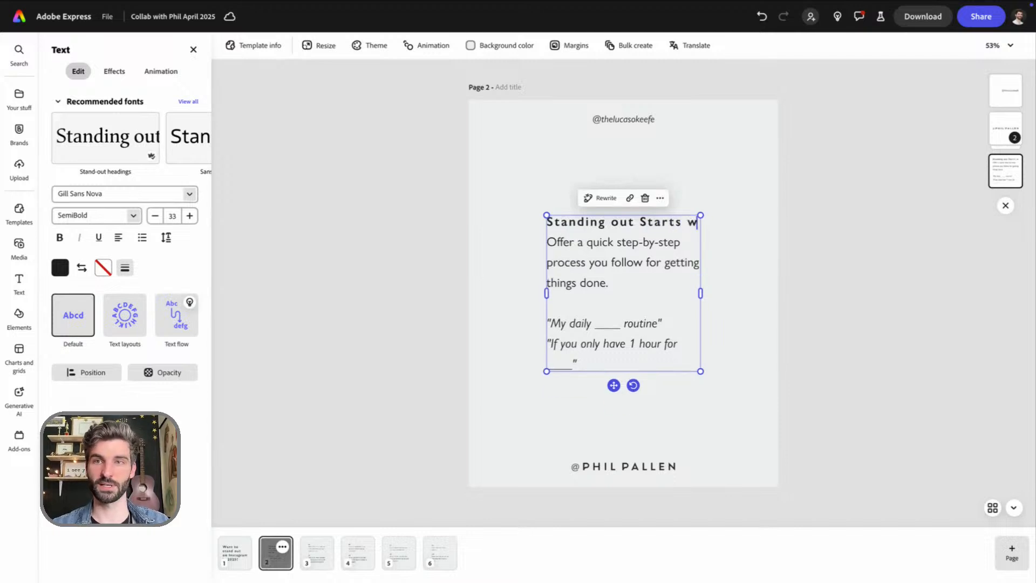
pyautogui.write('ith')
pyautogui.press('BackSpace')
pyautogui.press('BackSpace')
pyautogui.press('BackSpace')
pyautogui.press('BackSpace')
pyautogui.press('BackSpace')
pyautogui.press('BackSpace')
pyautogui.press('BackSpace')
pyautogui.press('BackSpace')
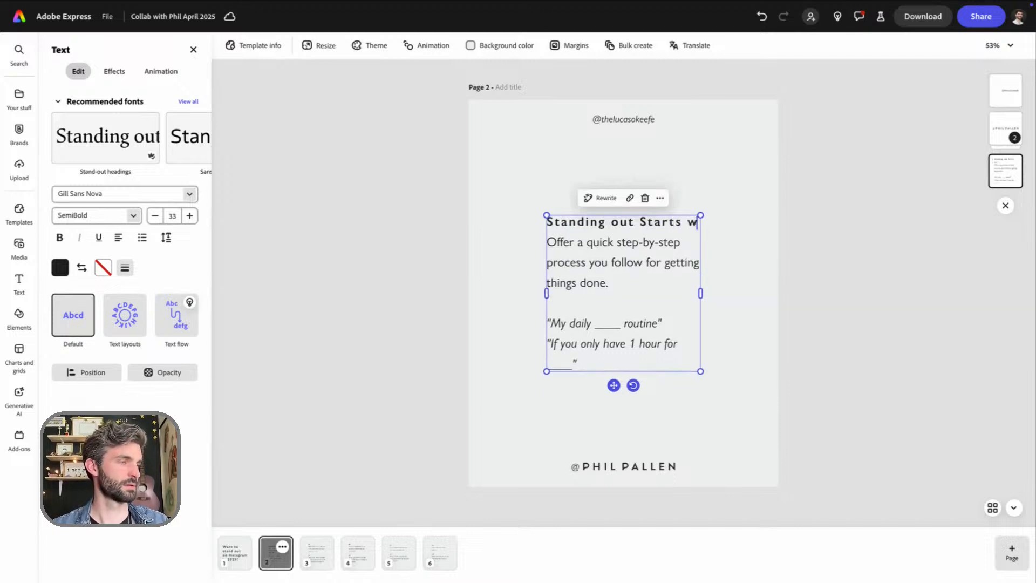
pyautogui.press('BackSpace')
pyautogui.press('BackSpace')
pyautogui.press('BackSpace')
pyautogui.write('s')
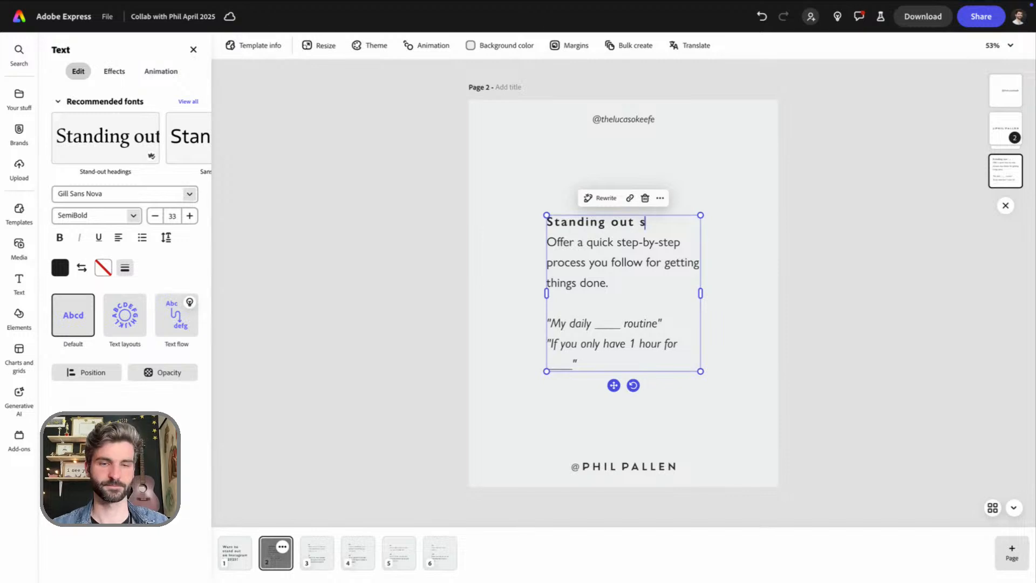
pyautogui.write('tarts with')
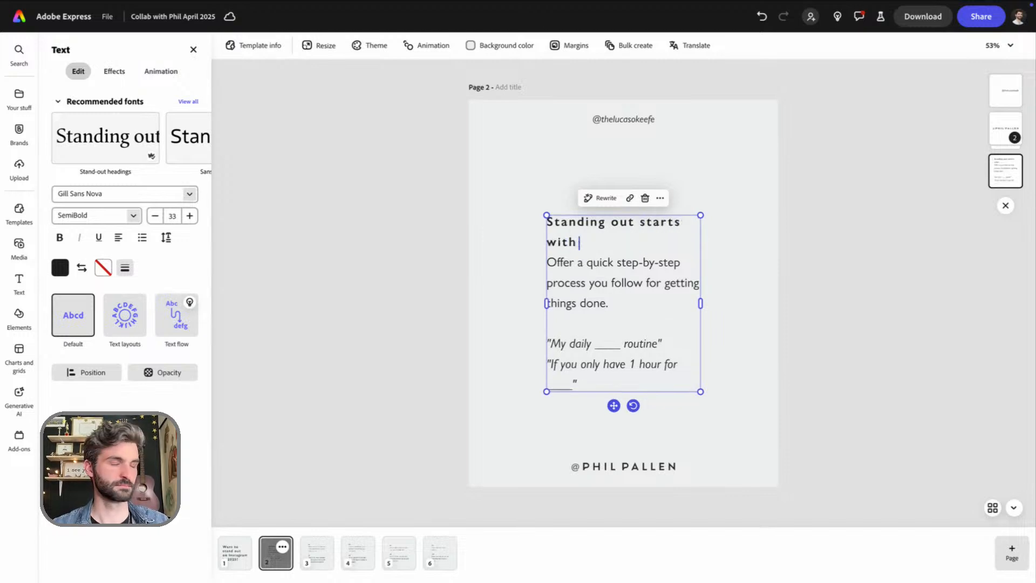
pyautogui.write(' a scroll-sto')
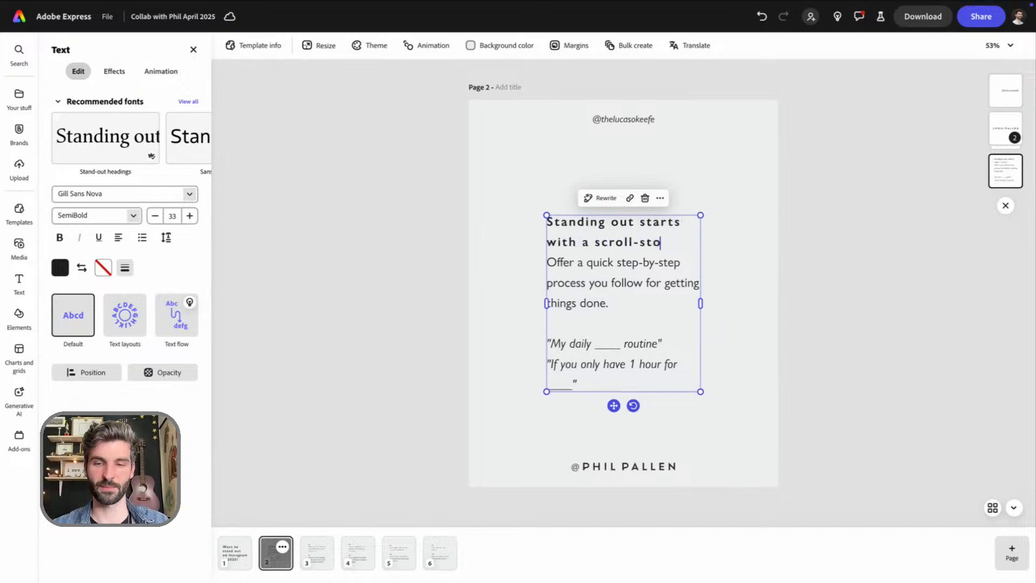
pyautogui.write('pping brand.')
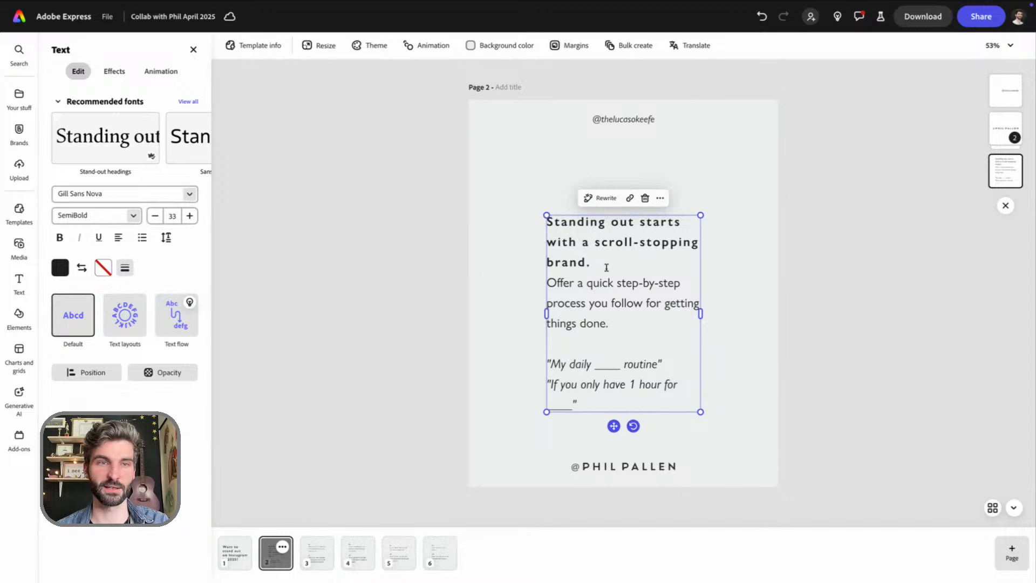
pyautogui.press('Return')
# Replace page 2's body text and italic examples with "Here's how to make yours unforgettable with tips from" followed by both creators' handles joined by "and"
pyautogui.moveTo(605, 421); pyautogui.dragTo(550, 308)
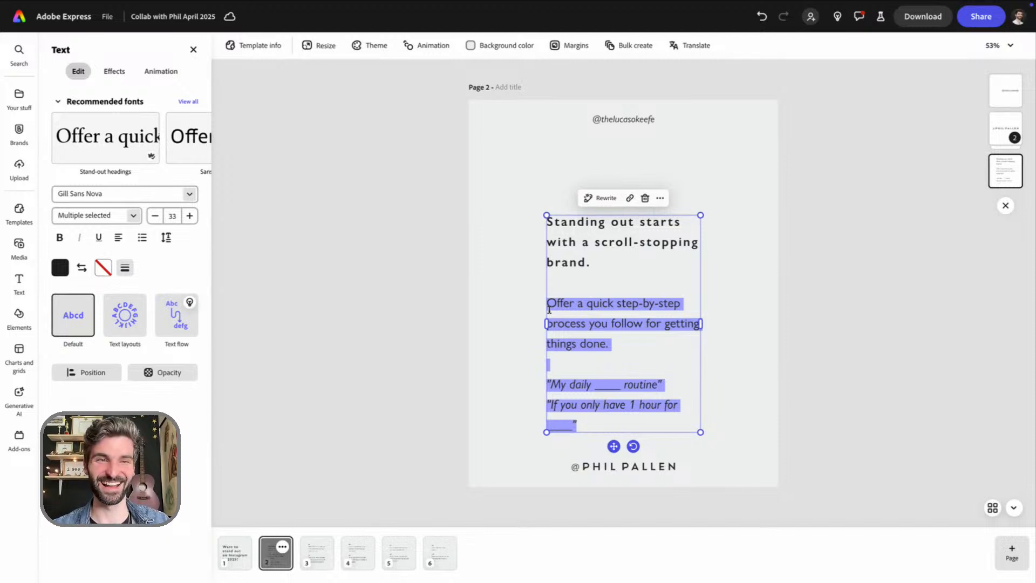
pyautogui.write("Here's ")
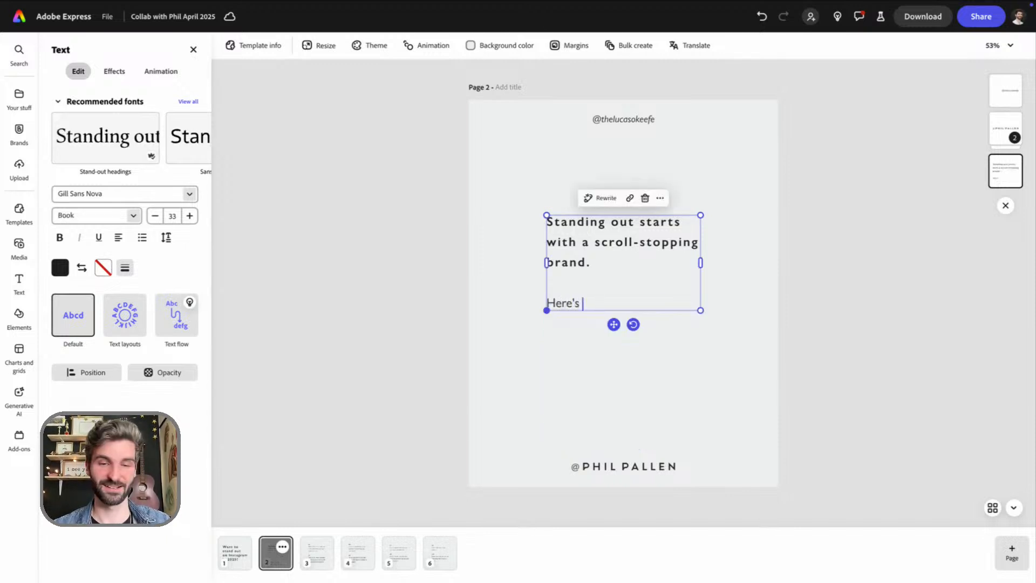
pyautogui.write('how to make yours')
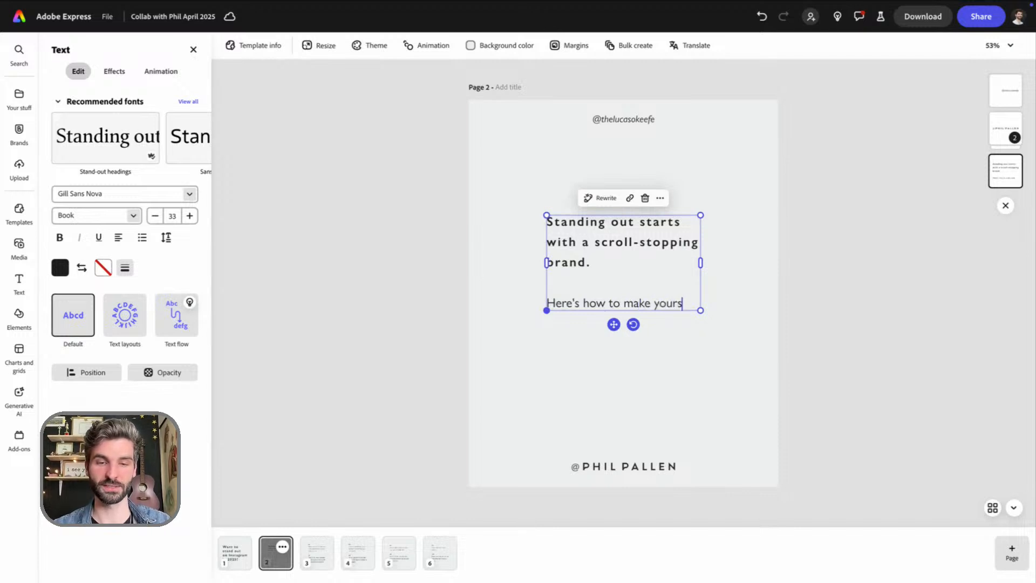
pyautogui.write(' unforgettable')
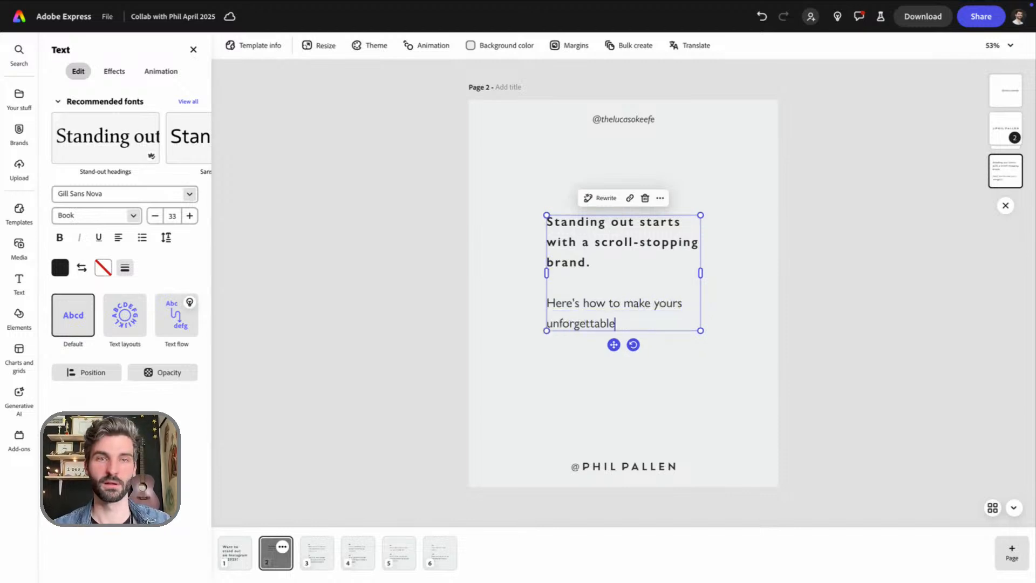
pyautogui.write(' with tips fro')
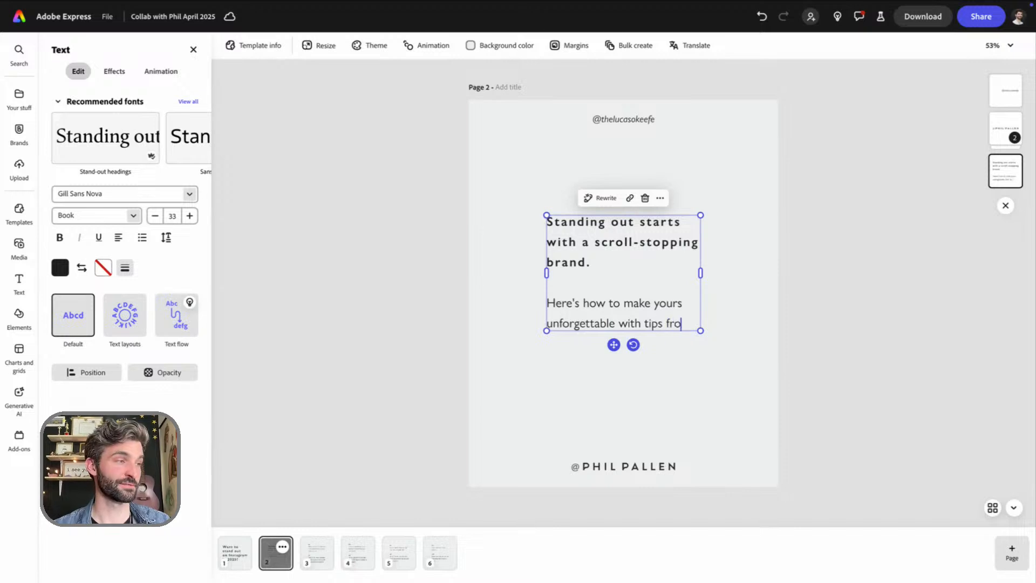
pyautogui.write('m @theluc')
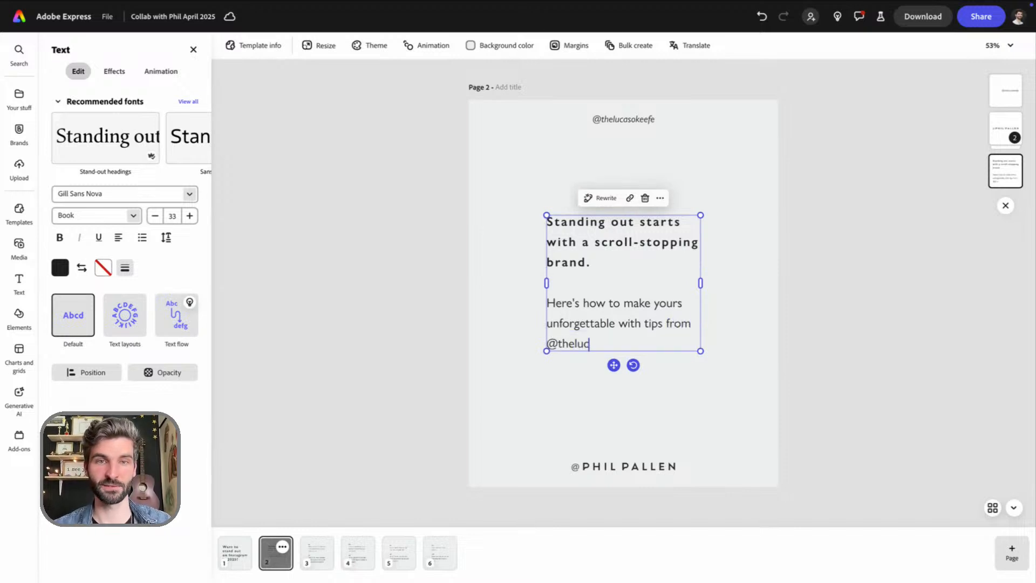
pyautogui.write('asokeefe')
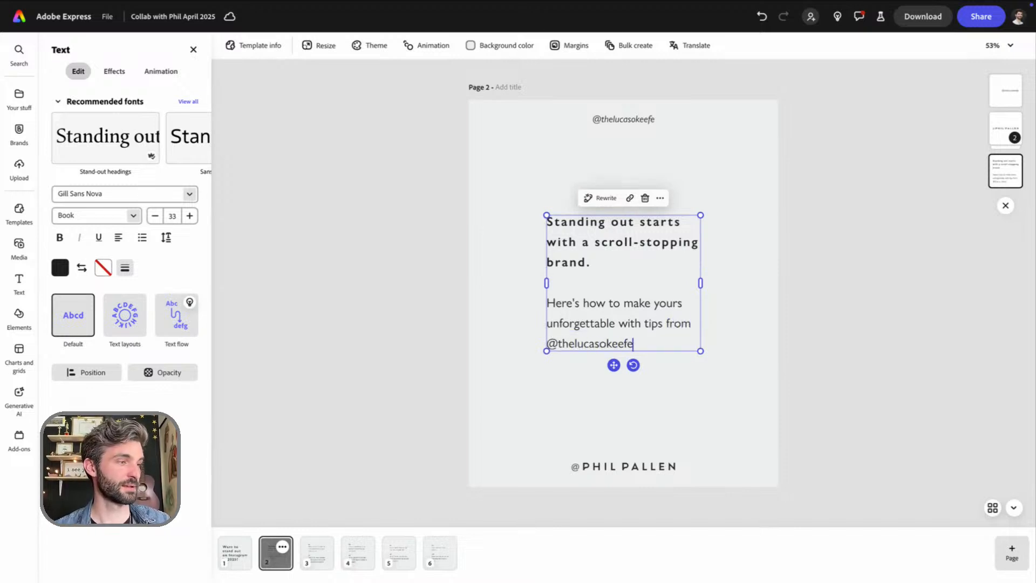
pyautogui.write(' and @')
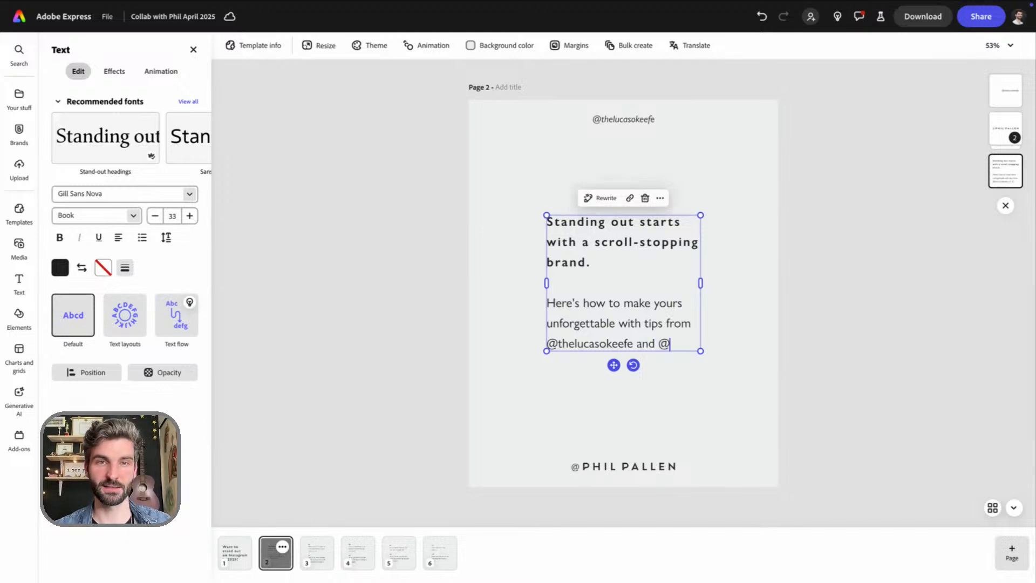
pyautogui.write('philpa')
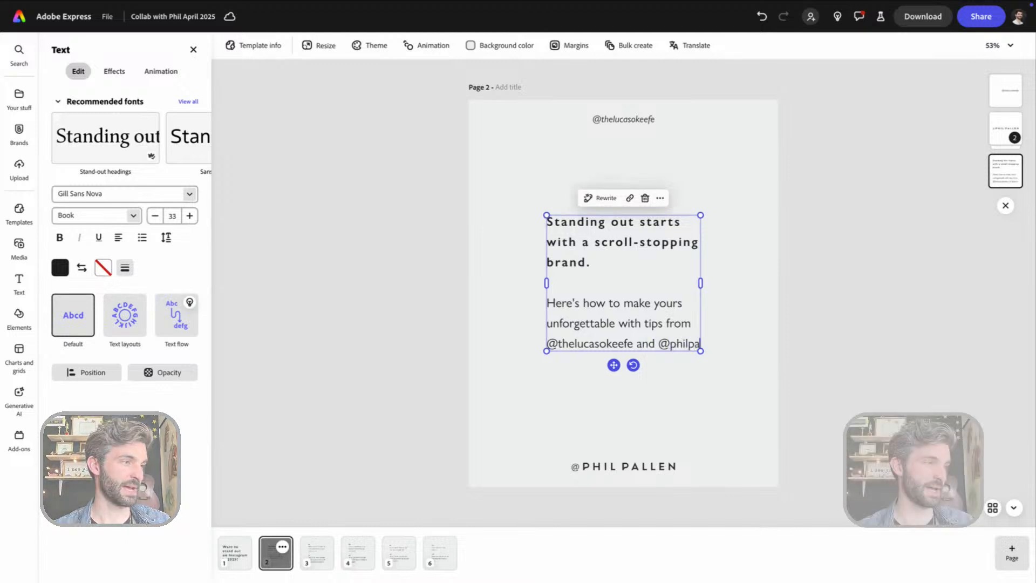
pyautogui.write('llen.')
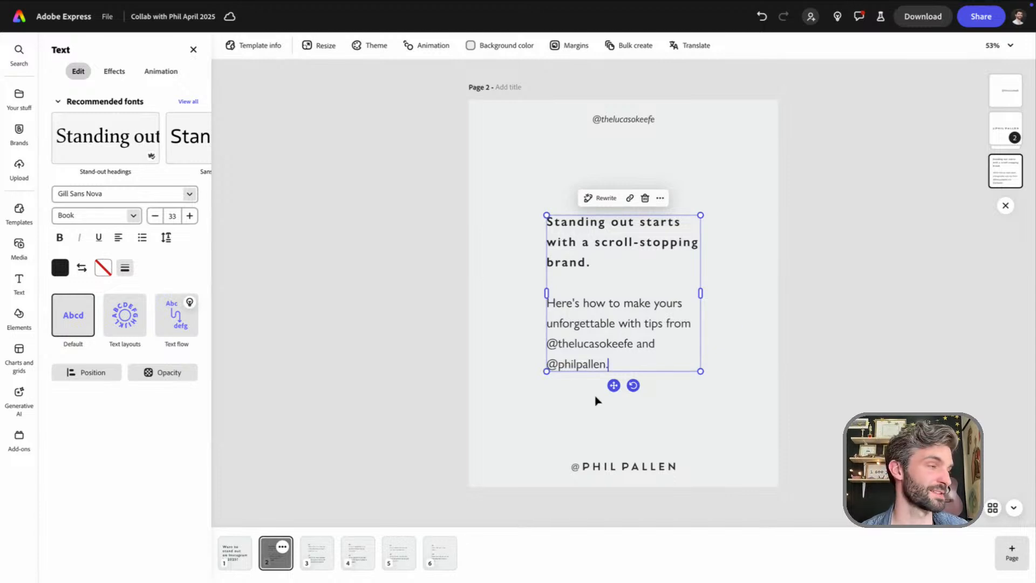
# Enlarge page 2's text block to font size 43 and centre it on the page
pyautogui.moveTo(575, 346); pyautogui.dragTo(558, 346)
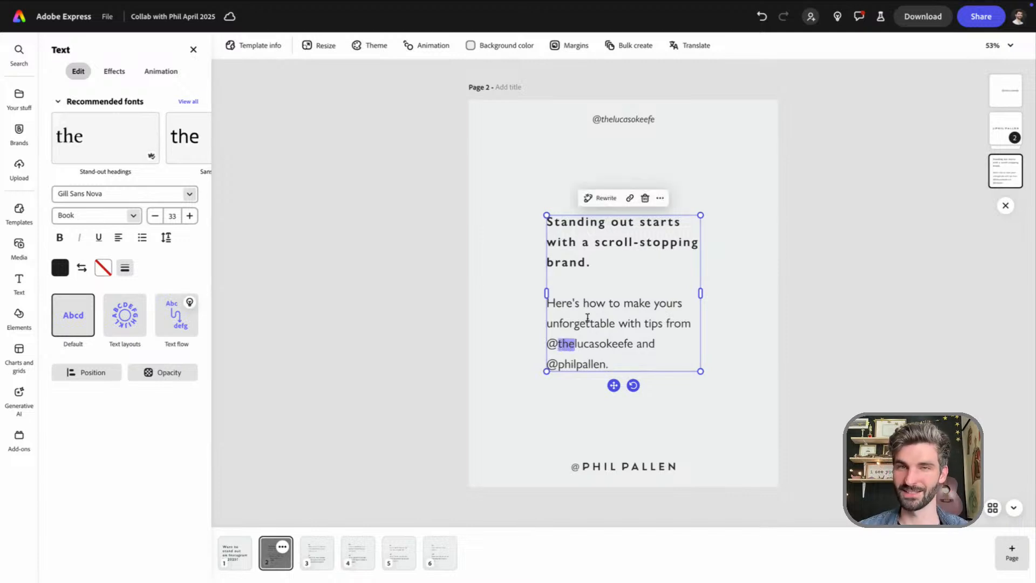
pyautogui.press('Escape')
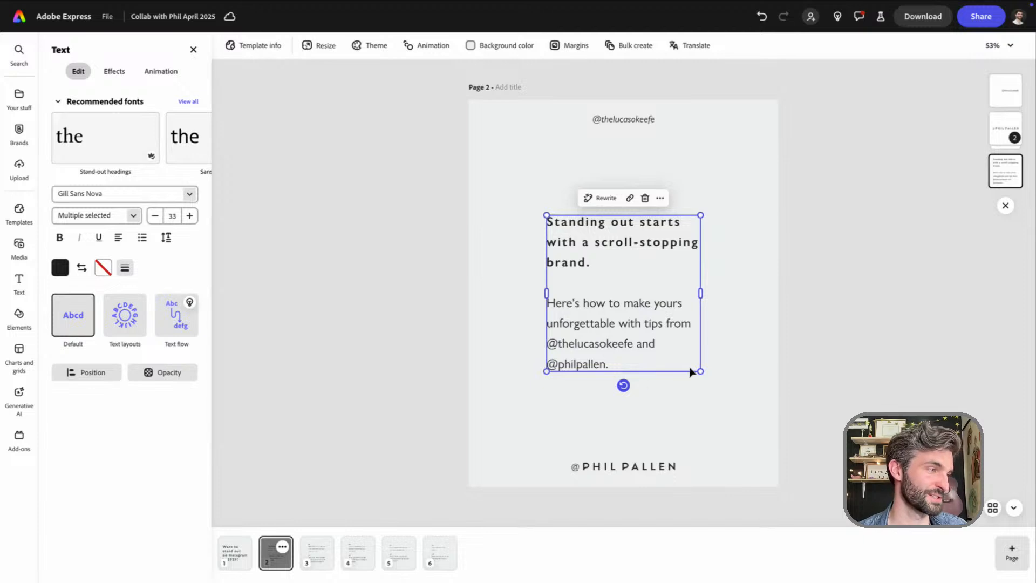
pyautogui.click(644, 355)
pyautogui.click(742, 418)
pyautogui.moveTo(623, 340)
pyautogui.mouseDown()
pyautogui.moveTo(624, 315)
pyautogui.moveTo(624, 342)
pyautogui.mouseUp()
pyautogui.moveTo(701, 371); pyautogui.dragTo(730, 401)
pyautogui.moveTo(545, 214); pyautogui.dragTo(523, 198)
pyautogui.moveTo(624, 311); pyautogui.dragTo(630, 316)
pyautogui.click(500, 243)
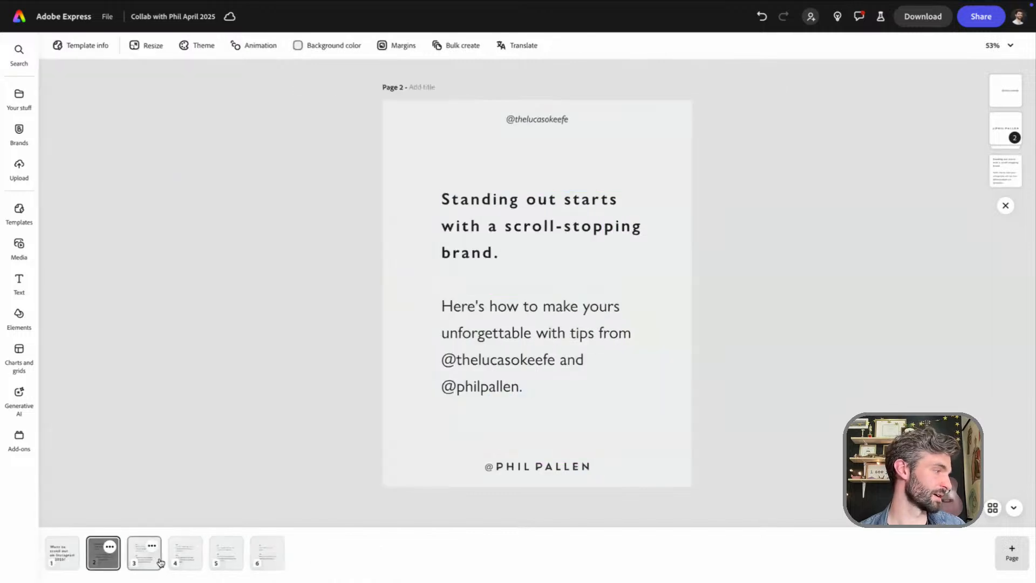
# Compare page 1's cover headline with the enlarged text block on page 2
pyautogui.click(66, 560)
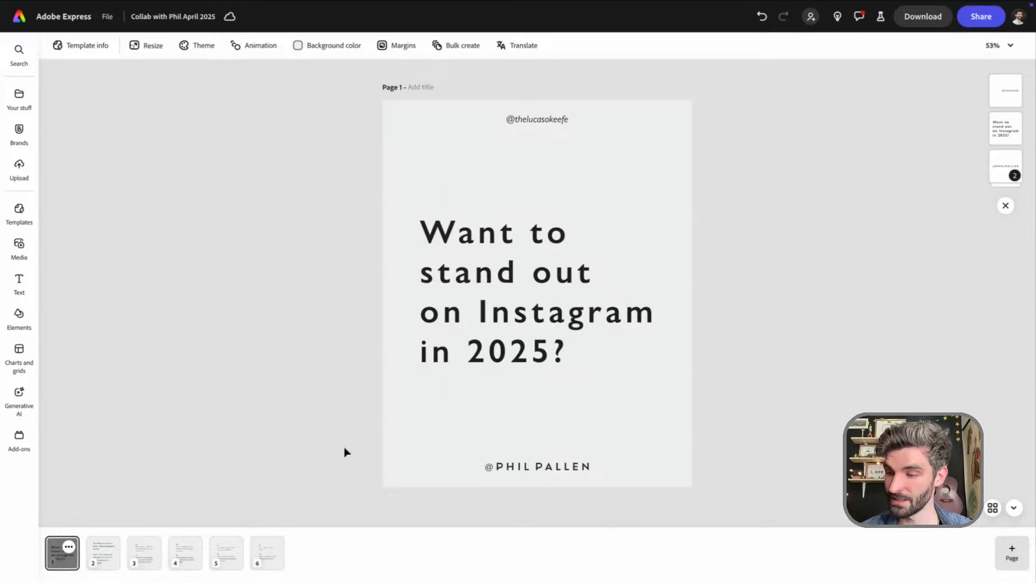
pyautogui.click(104, 563)
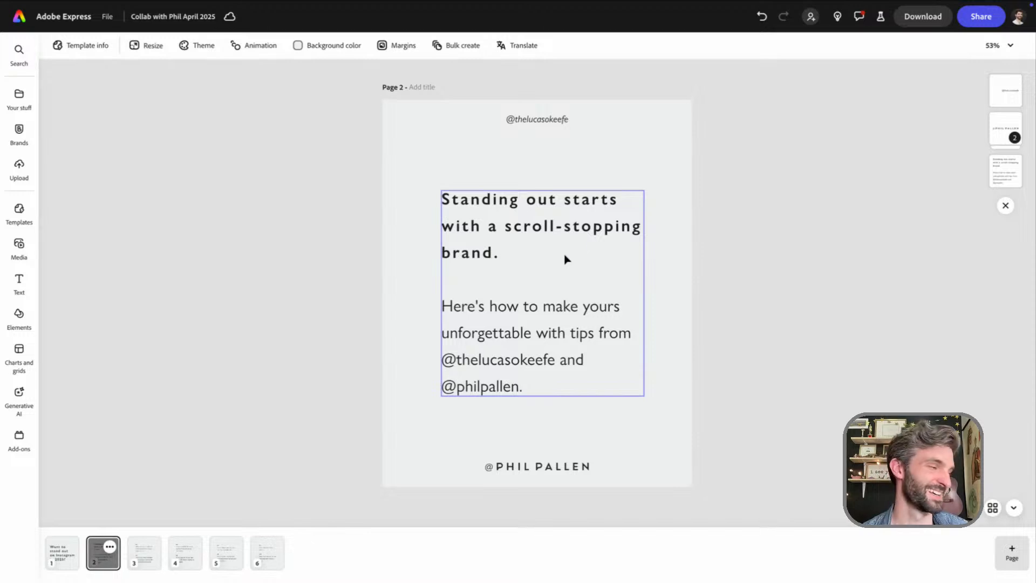
pyautogui.click(521, 366)
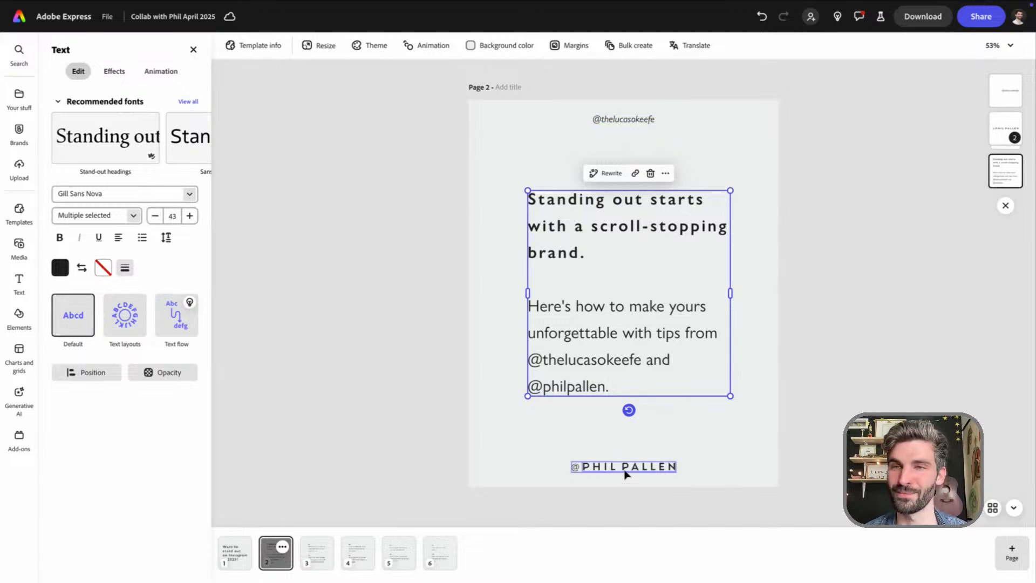
# Renumber the first tip on page 3 as #1
pyautogui.click(319, 559)
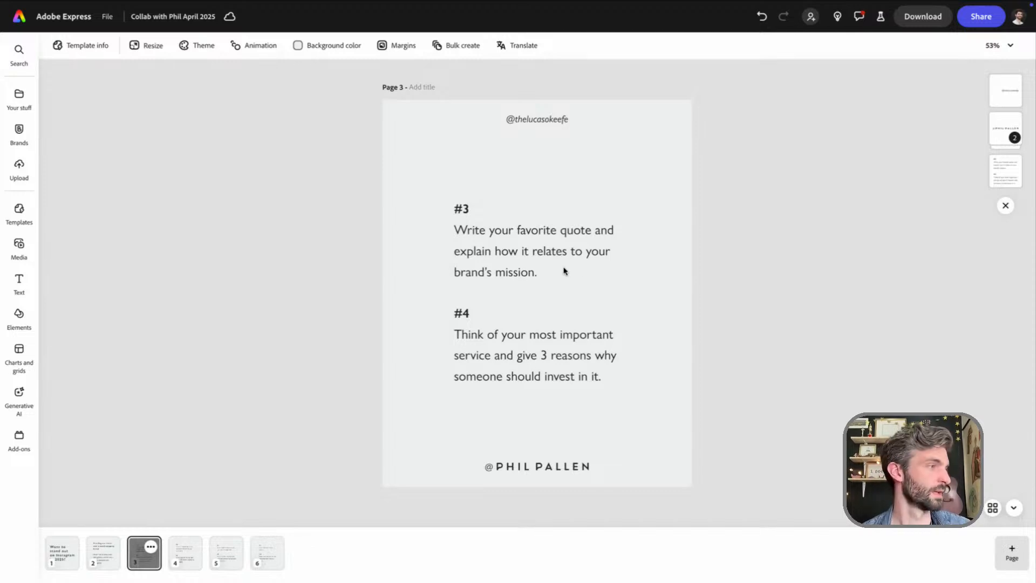
pyautogui.click(493, 214)
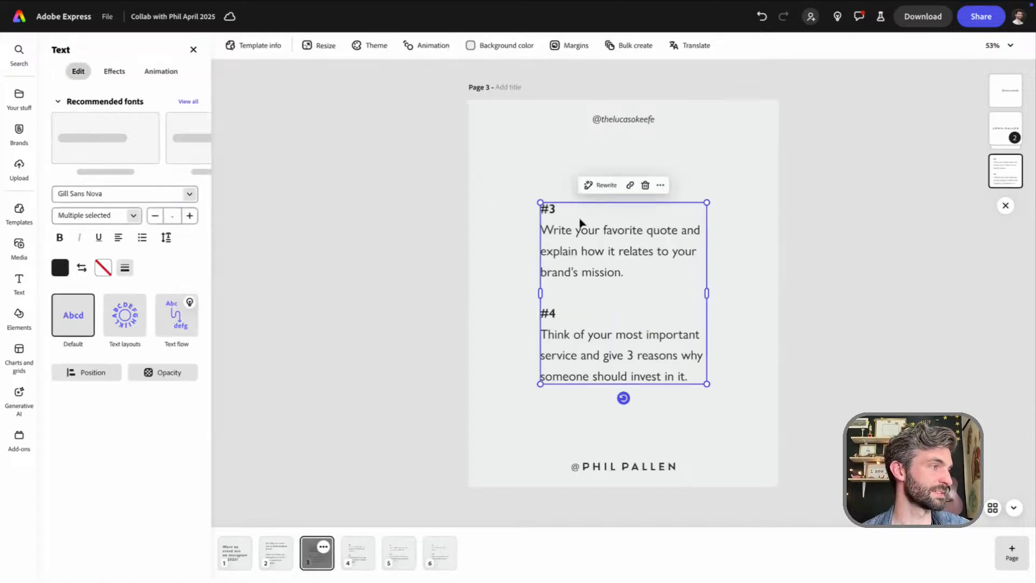
pyautogui.click(562, 211)
pyautogui.click(558, 210)
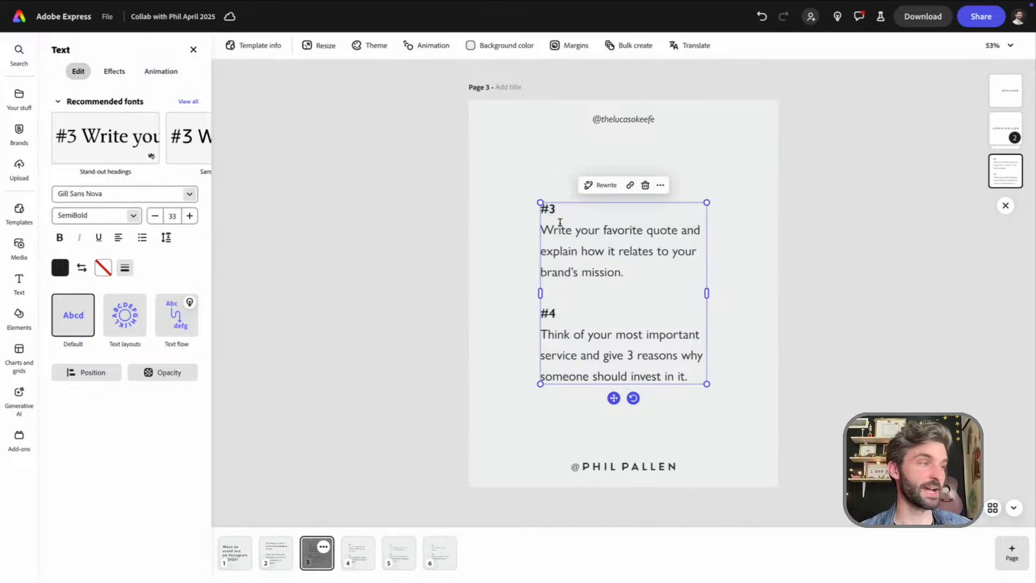
pyautogui.press('BackSpace')
pyautogui.write('1')
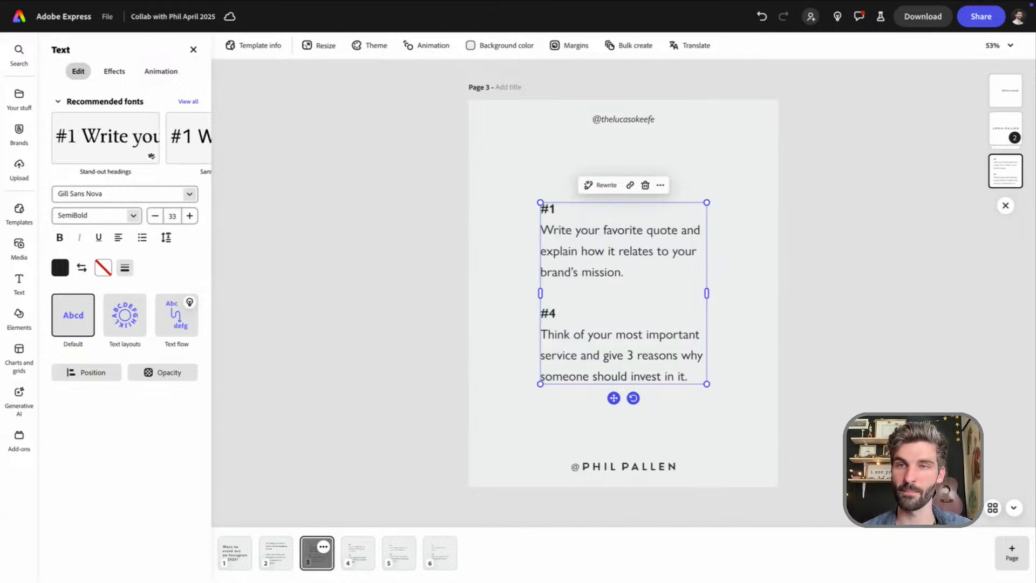
# Replace tip #1's text with "Pick ONE thing to be known for." and widen the text box so it fits on one line
pyautogui.moveTo(632, 272); pyautogui.dragTo(539, 233)
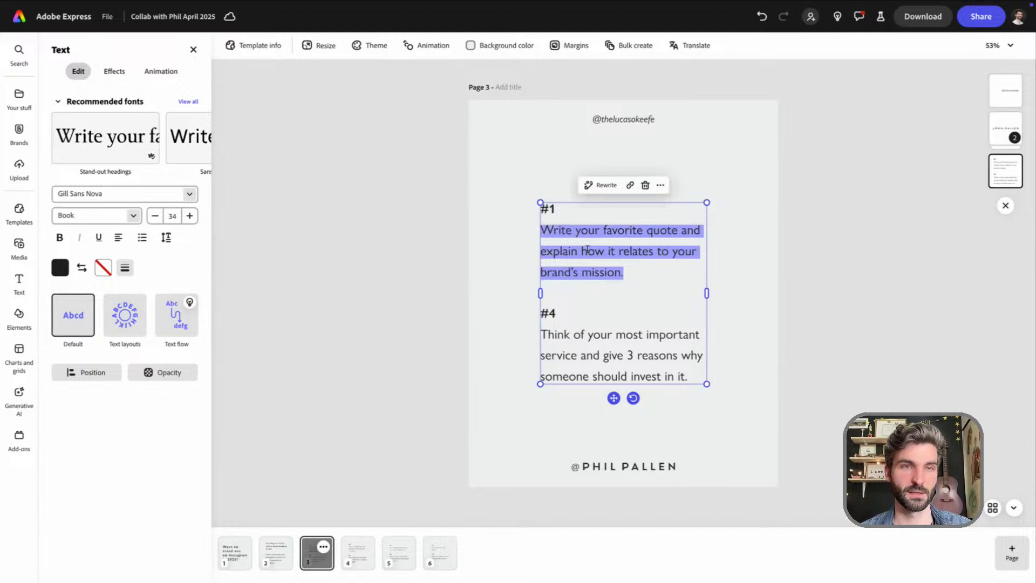
pyautogui.write('Pick ONE thing to be known for')
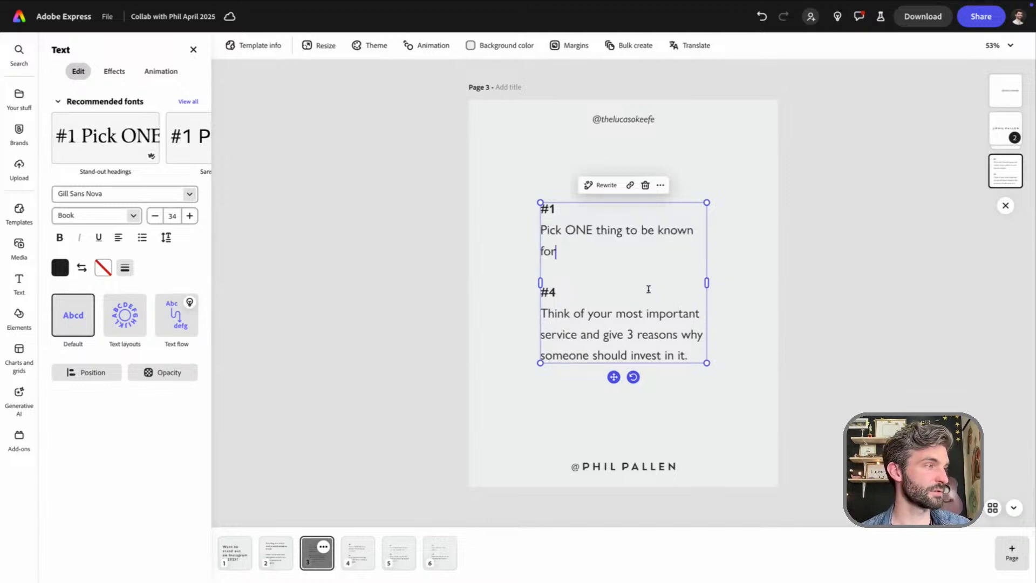
pyautogui.moveTo(707, 281); pyautogui.dragTo(721, 273)
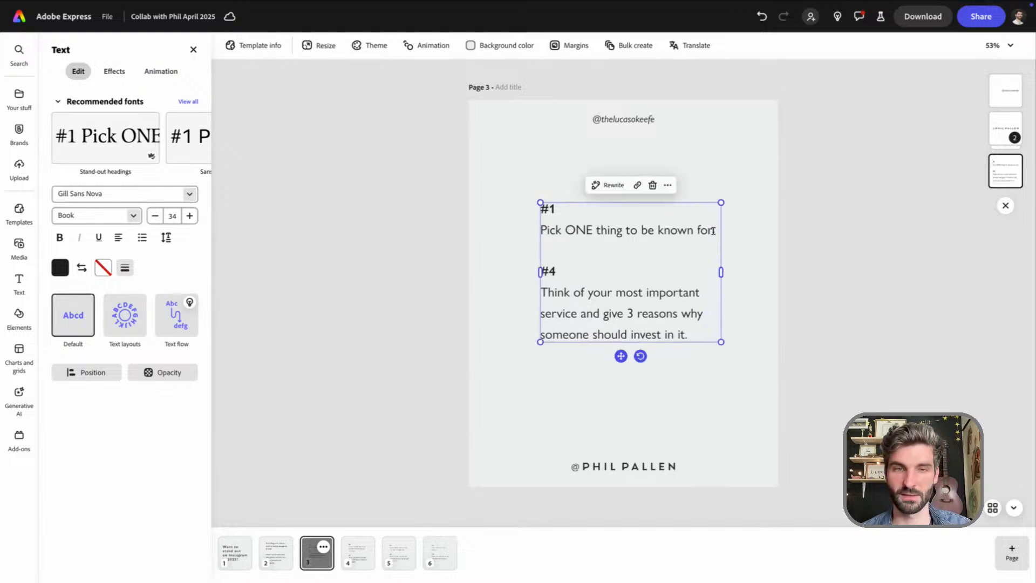
# Replace tip #4 on page 3 with the "Your brand should be crystal clear" paragraph and the "Tip: Try this test" fill-in sentence
pyautogui.click(550, 252)
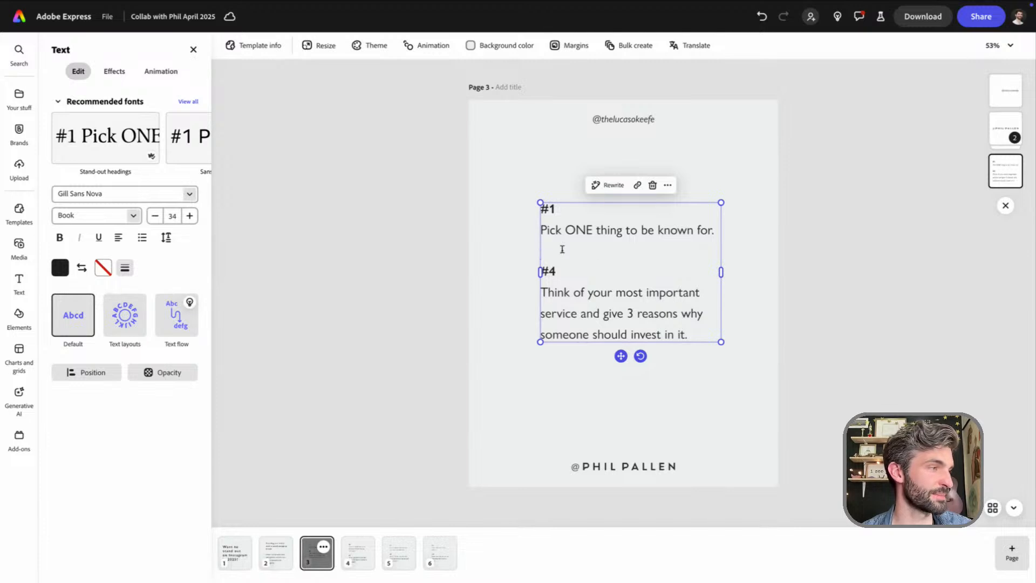
pyautogui.click(569, 276)
pyautogui.moveTo(542, 272); pyautogui.dragTo(689, 335)
pyautogui.press('BackSpace')
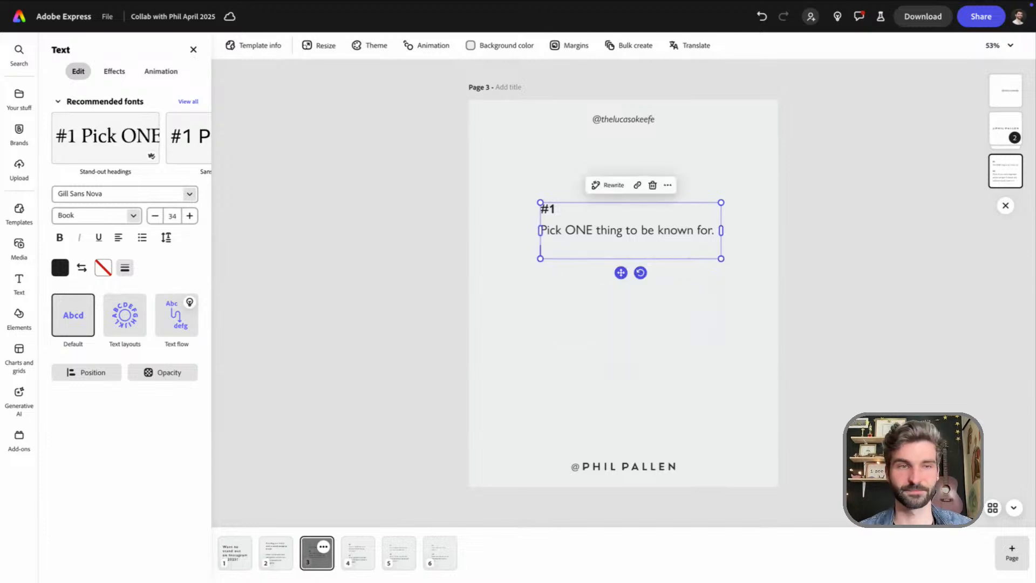
pyautogui.write('Your brand should be crystal clear. If people can’t describe you in one sentence, your niche isn’t focused enough. Tip: Try this test — "People follow ______________ because ___________________."')
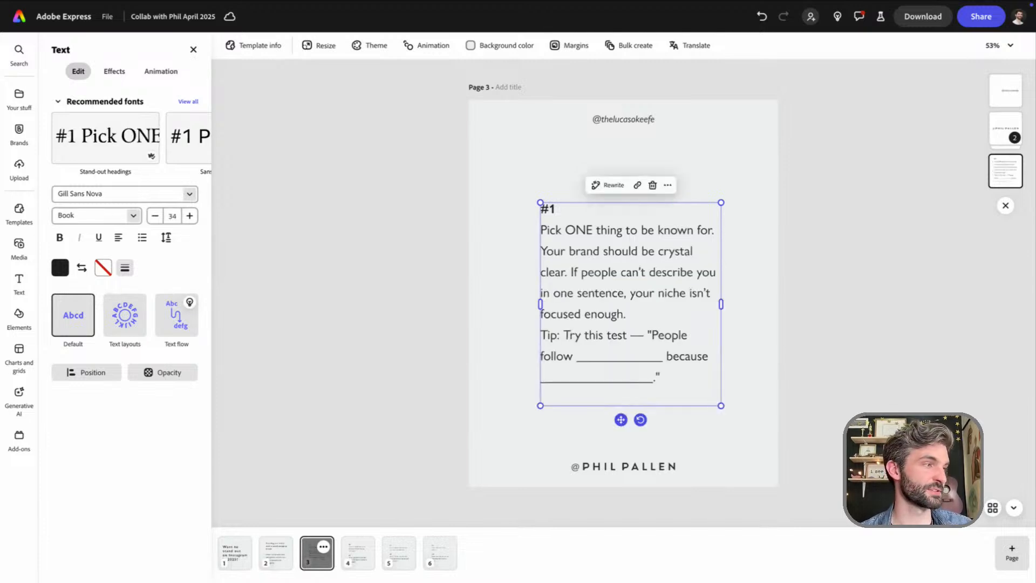
# Add blank lines before "Your brand should be crystal clear" and before "Tip:" on page 3, and remove the trailing empty line
pyautogui.click(716, 231)
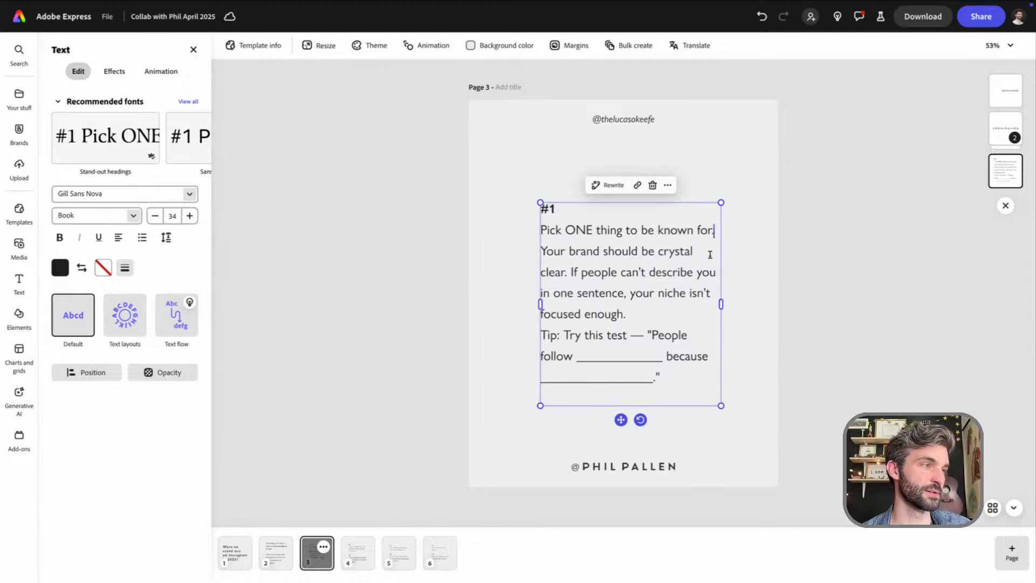
pyautogui.press('Return')
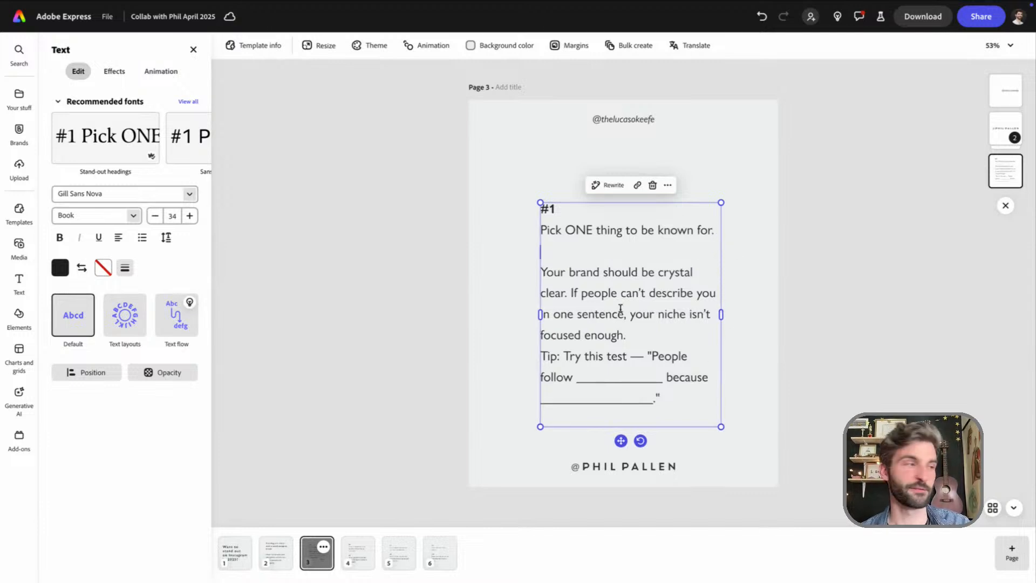
pyautogui.click(359, 553)
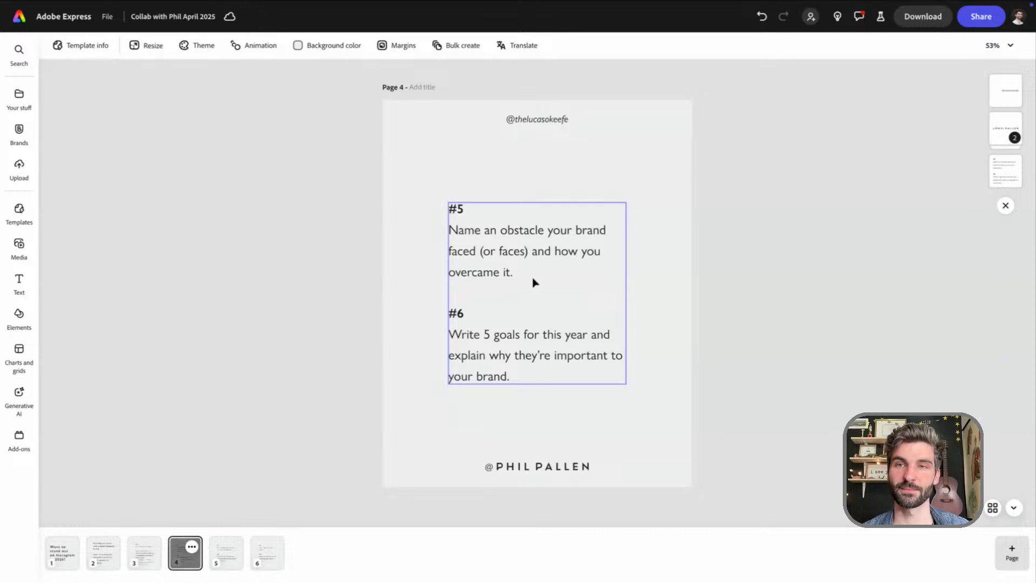
pyautogui.click(141, 565)
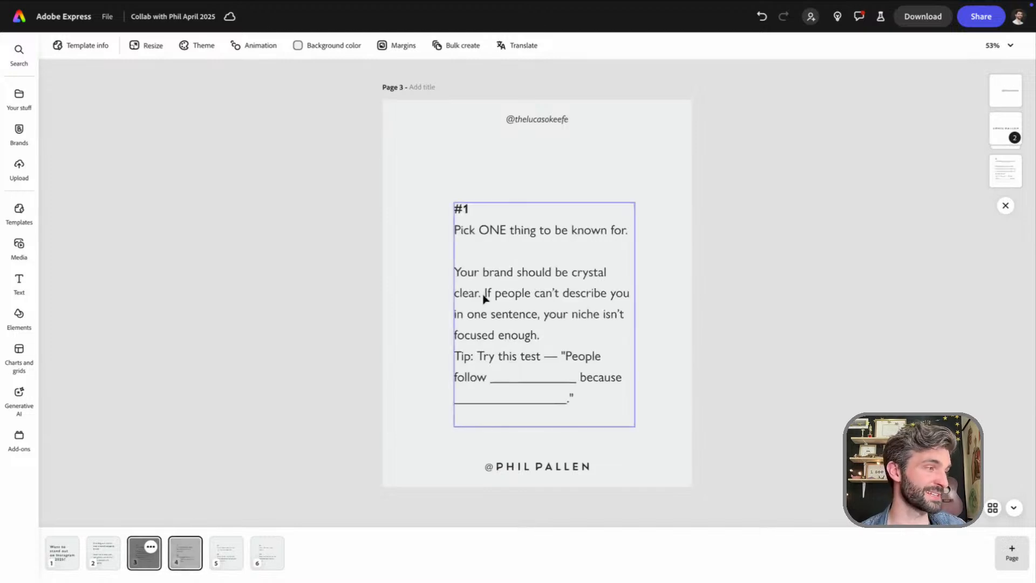
pyautogui.click(511, 419)
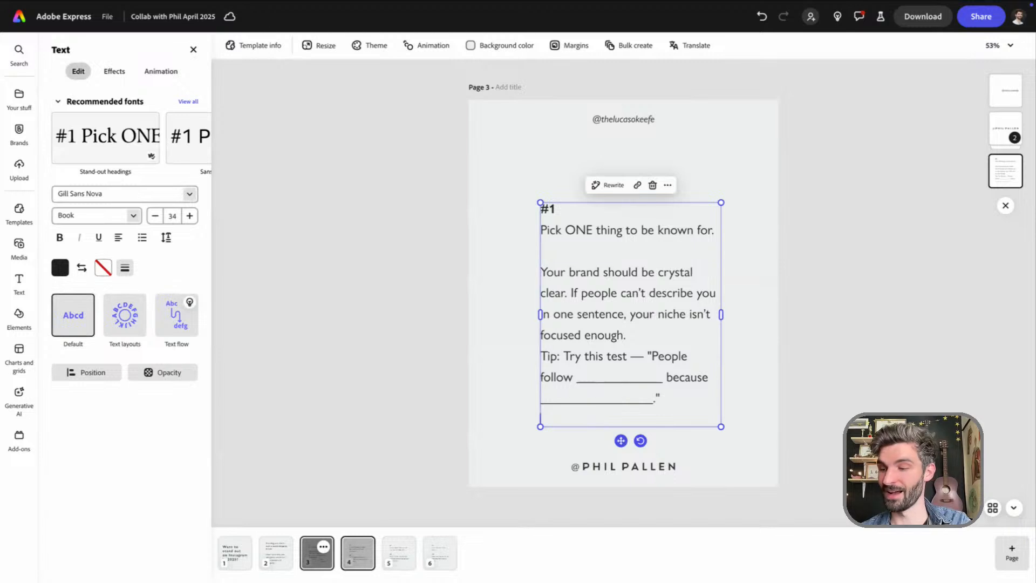
pyautogui.press('BackSpace')
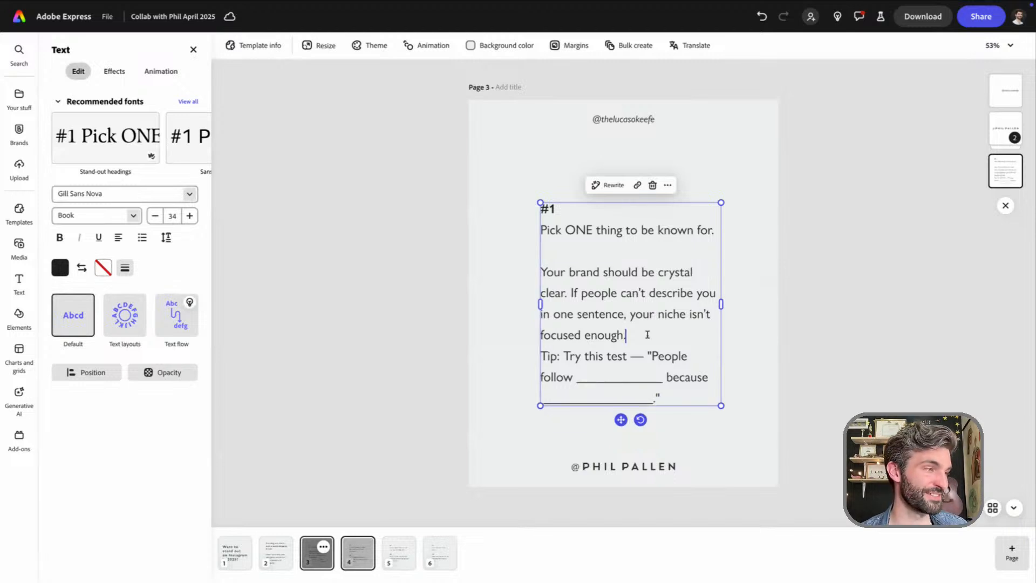
pyautogui.press('Return')
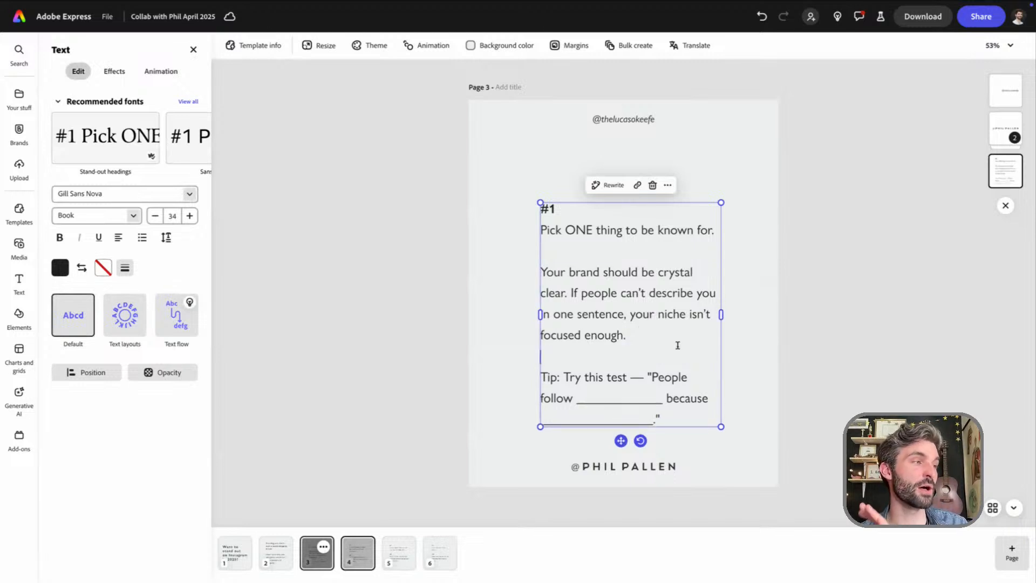
# Move page 3's text block up so it sits centred between the two creators' handles
pyautogui.press('Escape')
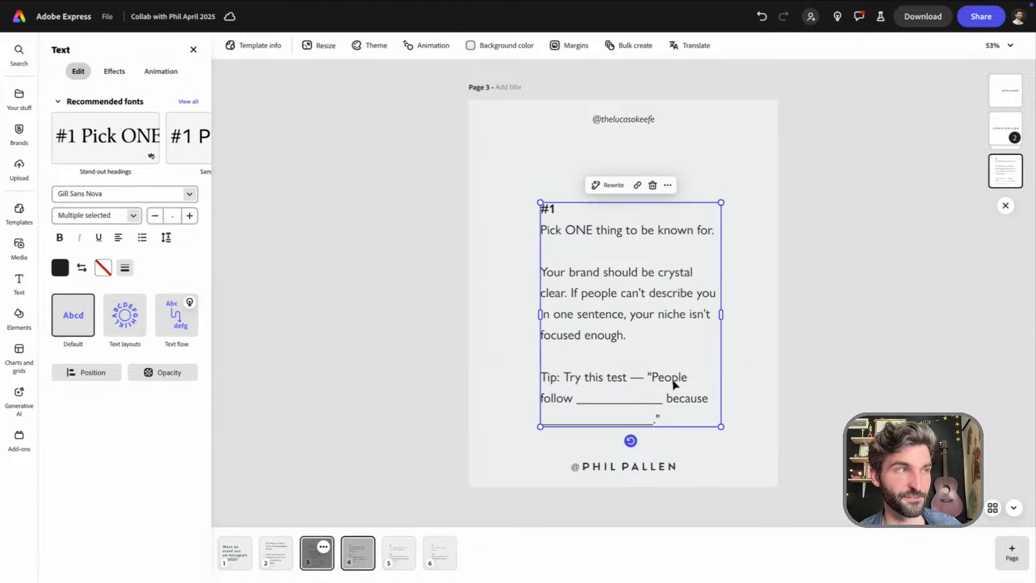
pyautogui.moveTo(666, 367); pyautogui.dragTo(658, 332)
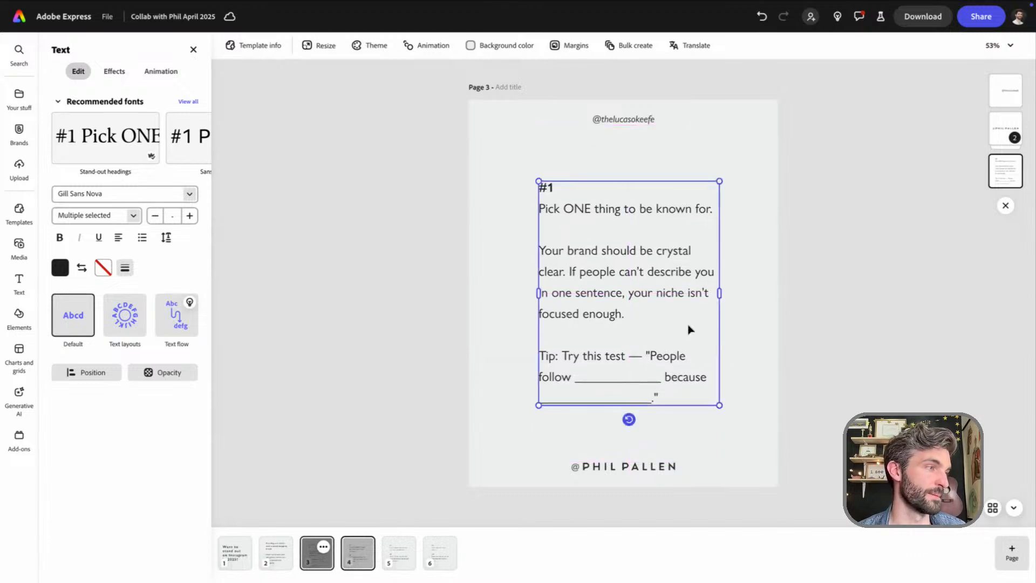
pyautogui.click(757, 323)
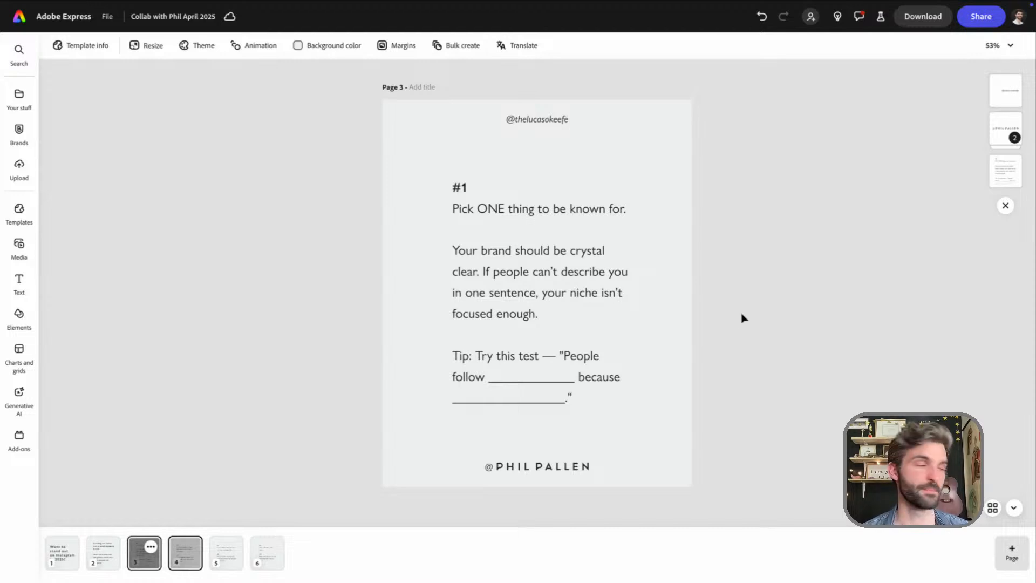
# Duplicate page 3 and delete the two old template pages containing tips #5 to #8
pyautogui.click(150, 547)
pyautogui.click(155, 486)
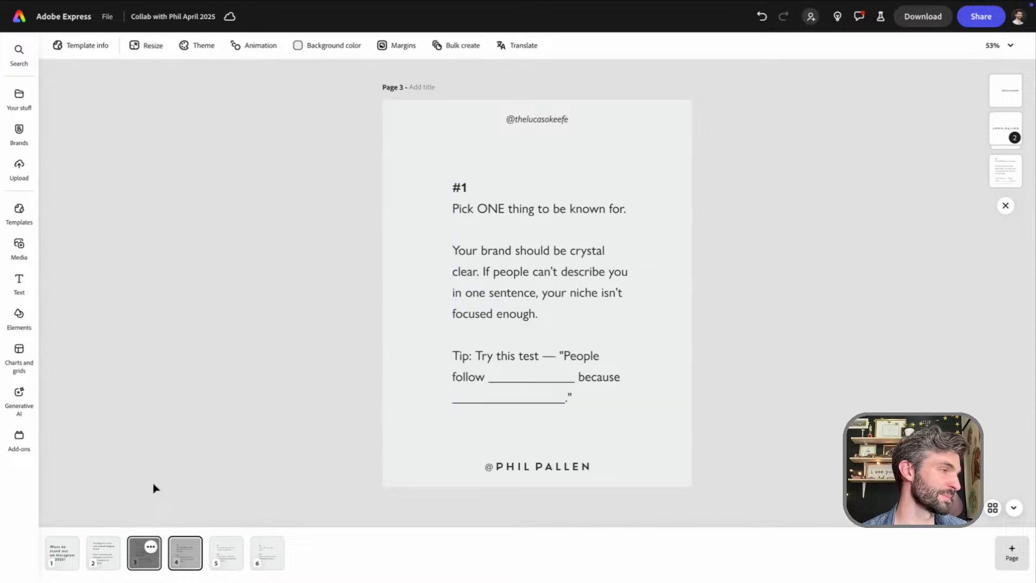
pyautogui.click(227, 556)
pyautogui.click(271, 563)
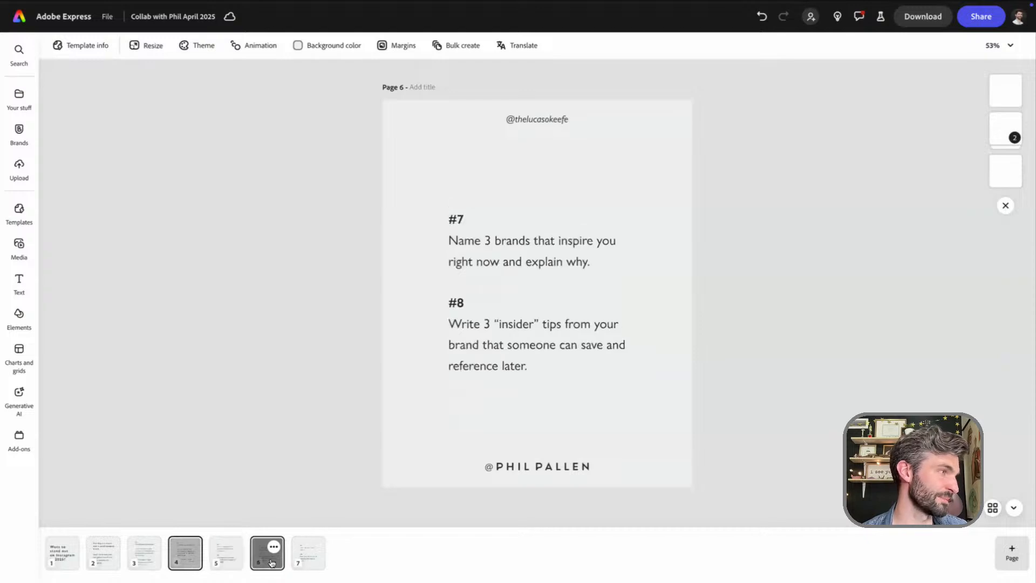
pyautogui.click(226, 564)
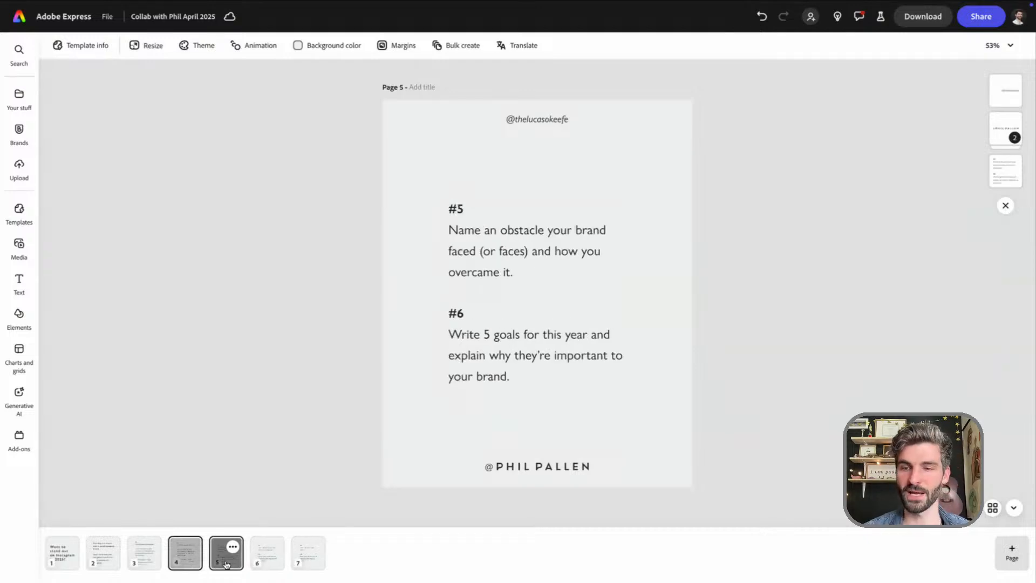
pyautogui.press('Delete')
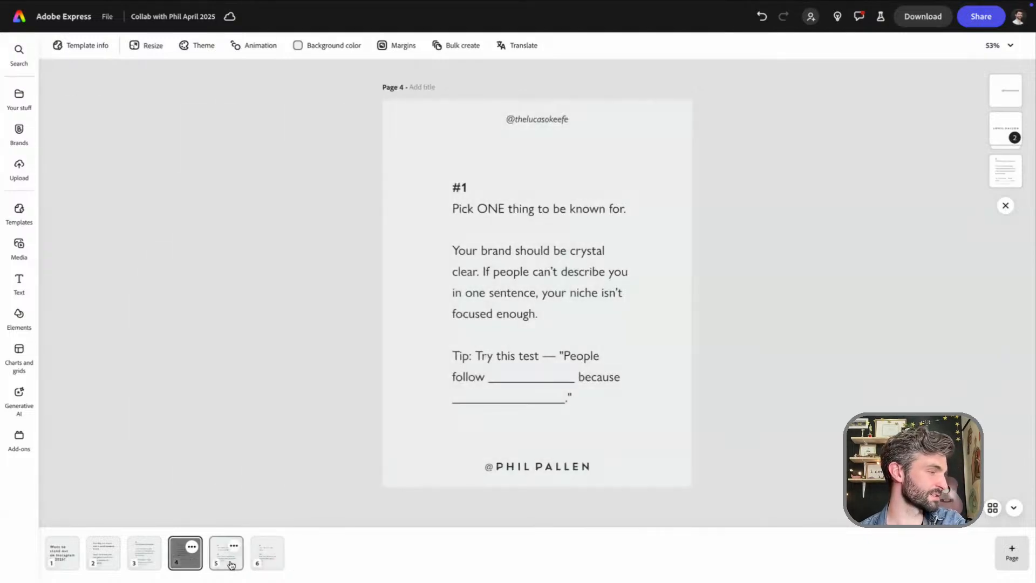
pyautogui.click(231, 565)
pyautogui.press('Delete')
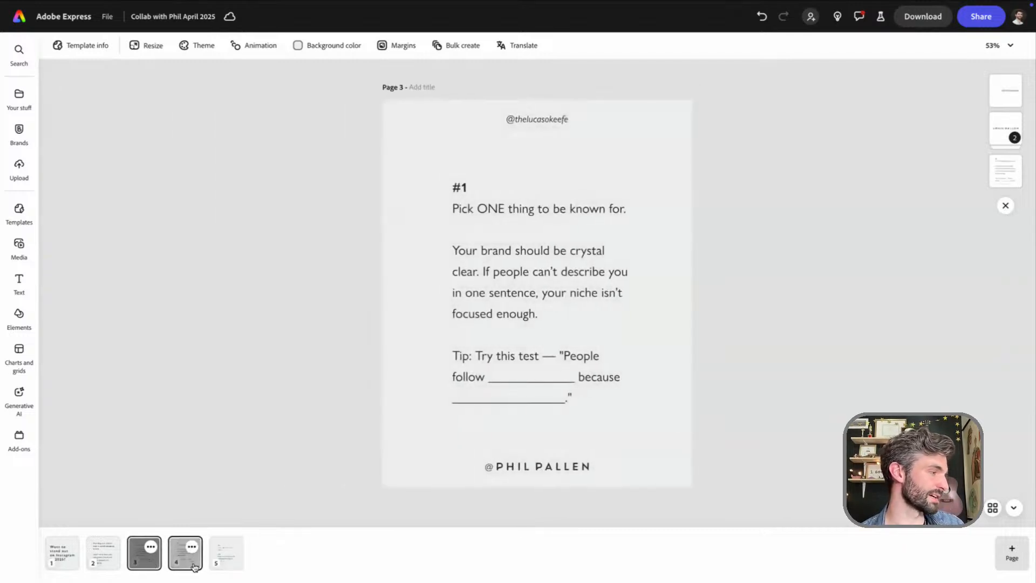
# On page 4, renumber the tip as #2 and replace its headline with "Build a visual identity that people feel"
pyautogui.click(471, 197)
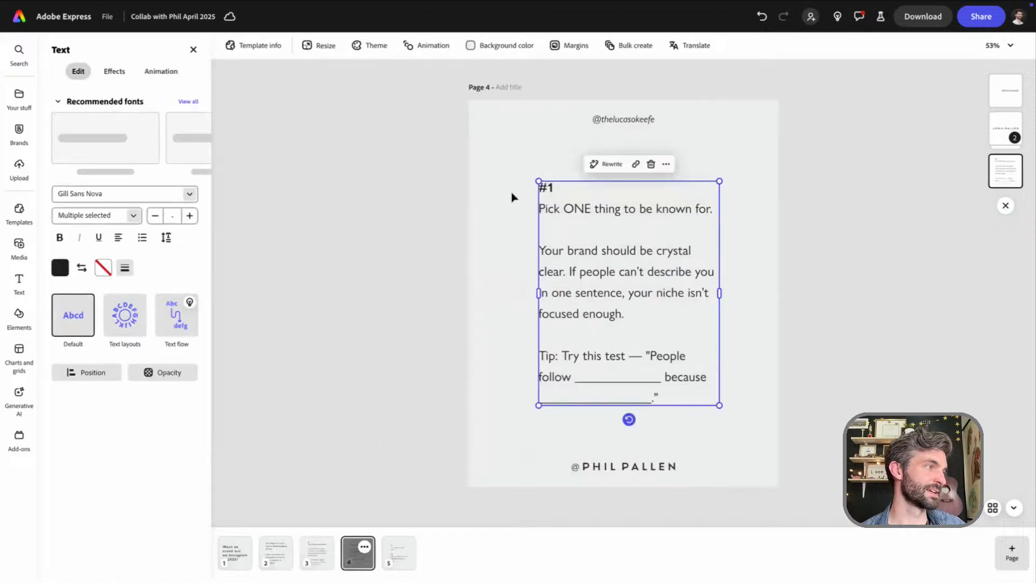
pyautogui.click(560, 188)
pyautogui.press('BackSpace')
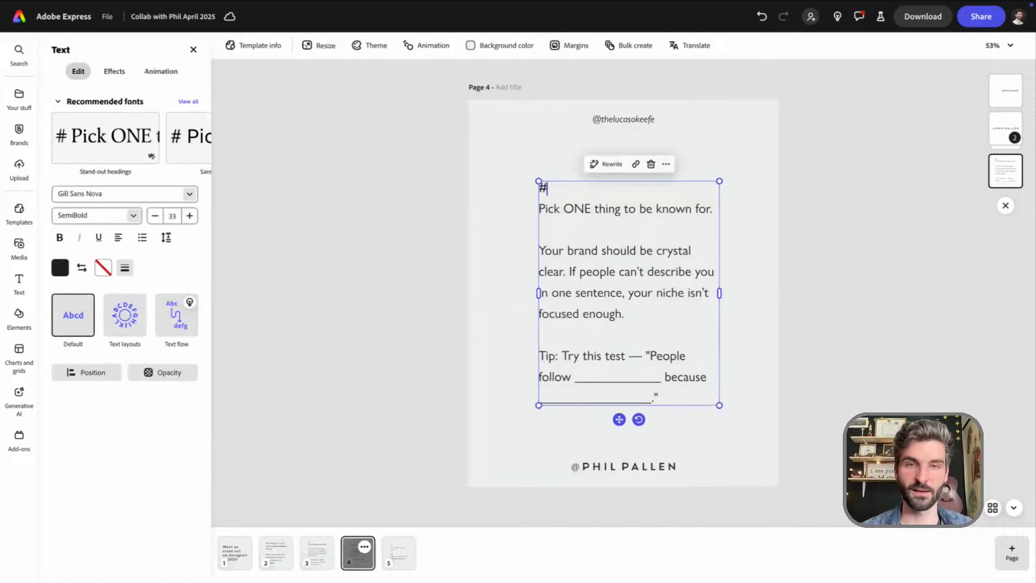
pyautogui.write('2')
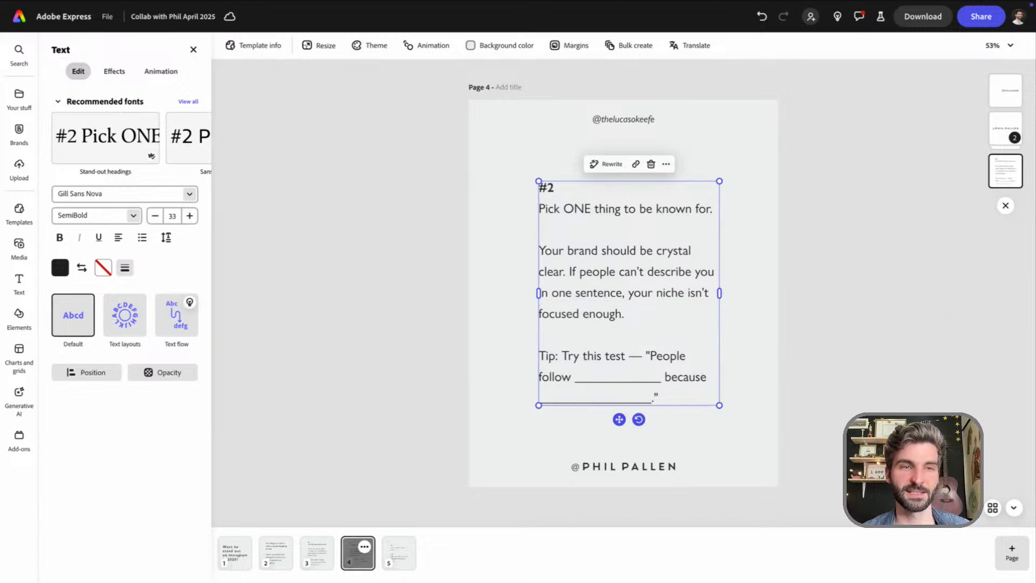
pyautogui.tripleClick(617, 210)
pyautogui.write('Build a visual identity that people feel')
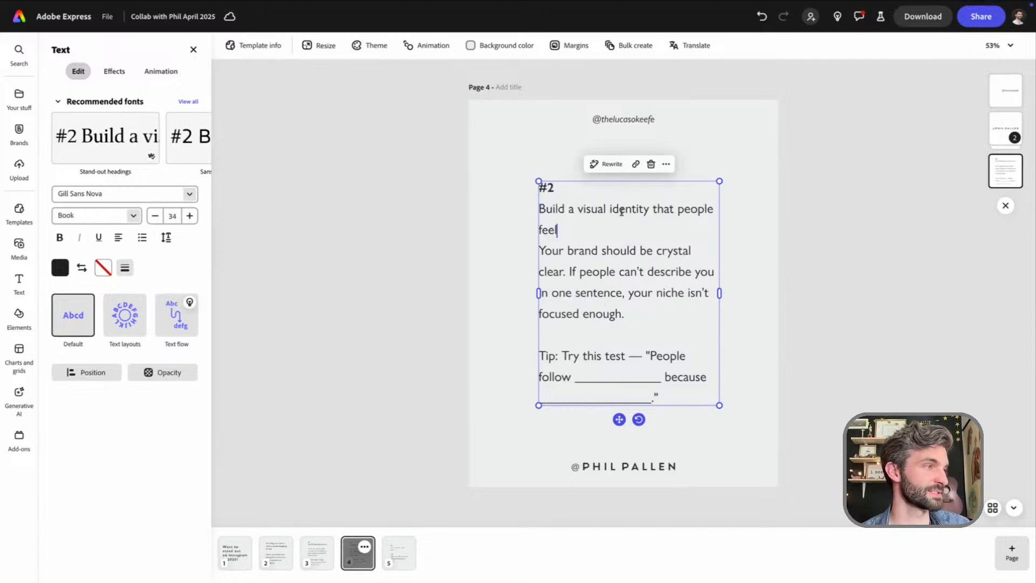
# End page 4's headline with a period, widen the text box so it fits on one line, and add a blank line below it
pyautogui.write('.')
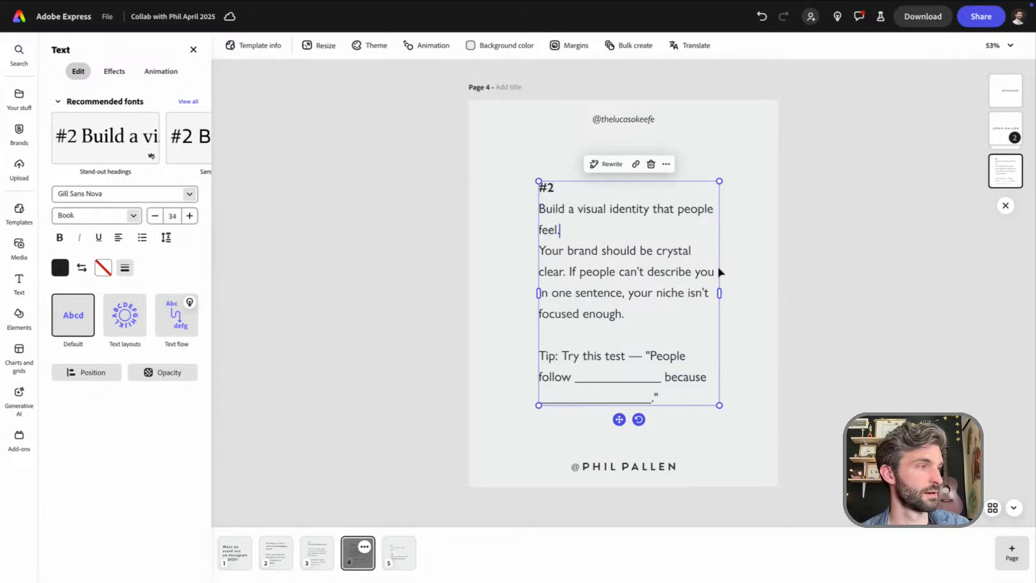
pyautogui.moveTo(724, 293); pyautogui.dragTo(742, 289)
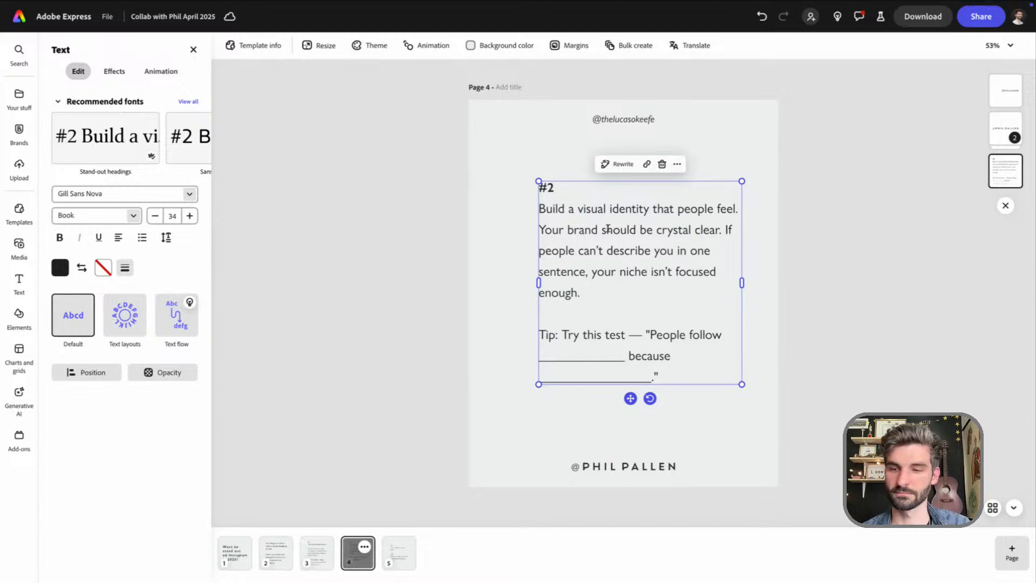
pyautogui.press('Return')
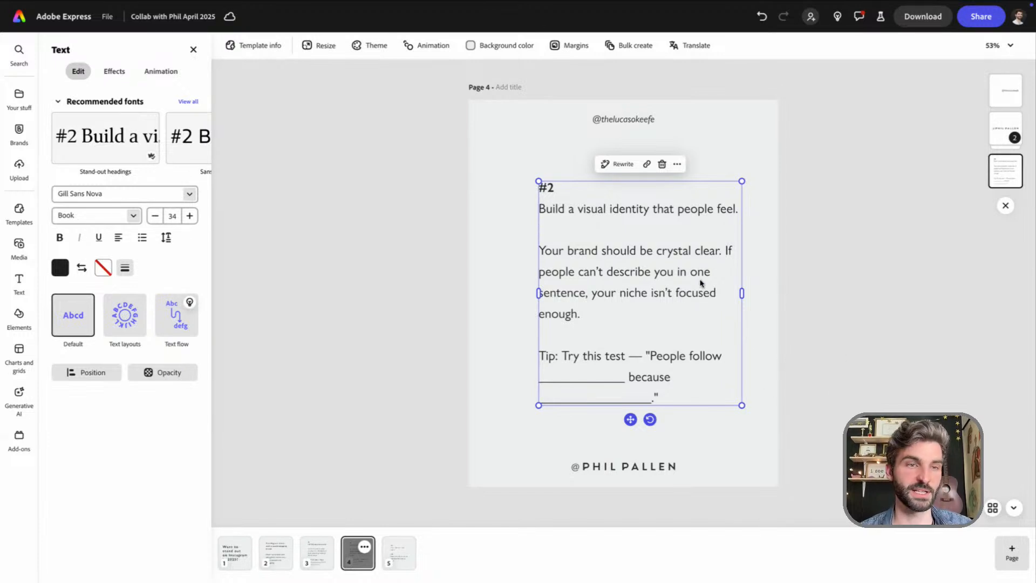
# Replace page 4's body paragraph with "Your colors, fonts, and vibe should spark emotion. A strong visual brand isn't just pretty — it's memorable."
pyautogui.click(596, 311)
pyautogui.moveTo(596, 312); pyautogui.dragTo(540, 250)
pyautogui.write("Your colors, fonts, and vibe should spark emotion. A strong visual brand isn't just pretty — it's memorable.")
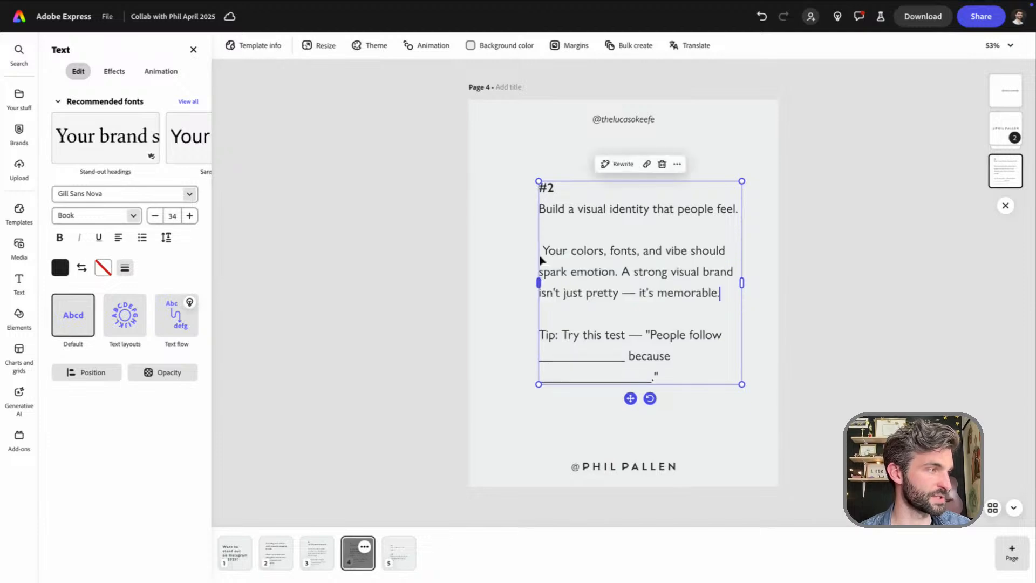
pyautogui.click(546, 257)
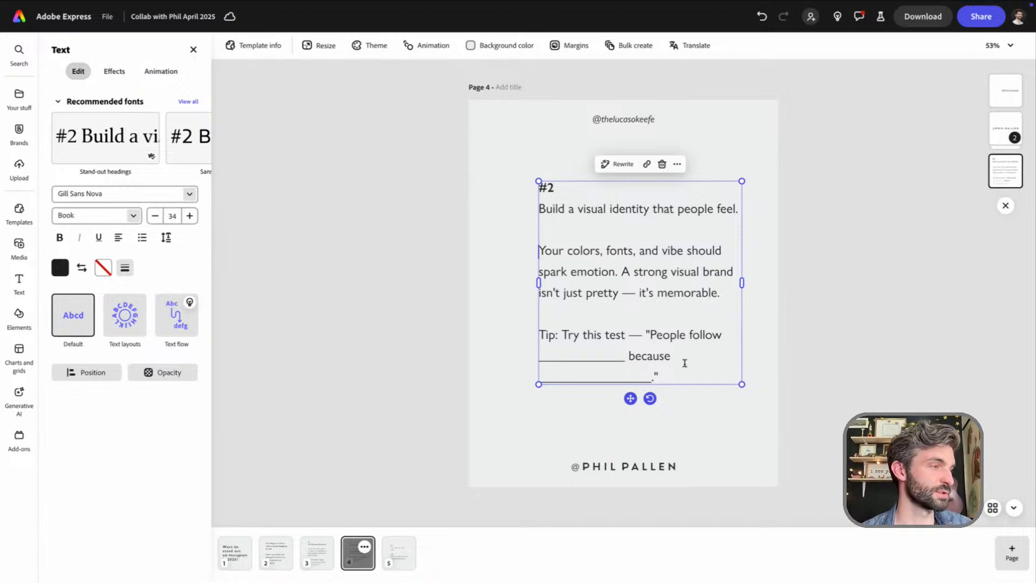
# Replace page 4's tip with "Pick 1–2 brand colors that reflect the feeling you want people to associate with your content." and centre the text block
pyautogui.moveTo(684, 363); pyautogui.dragTo(538, 335)
pyautogui.write('Tip: Pick 1–2 brand colors that reflect the feeling you want people to associate with your content.')
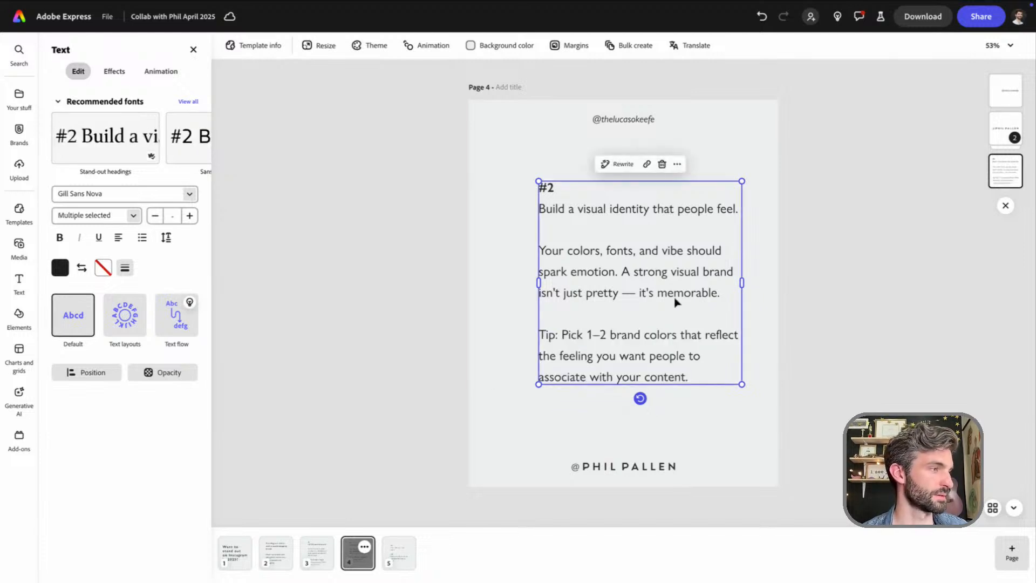
pyautogui.click(761, 327)
pyautogui.click(569, 293)
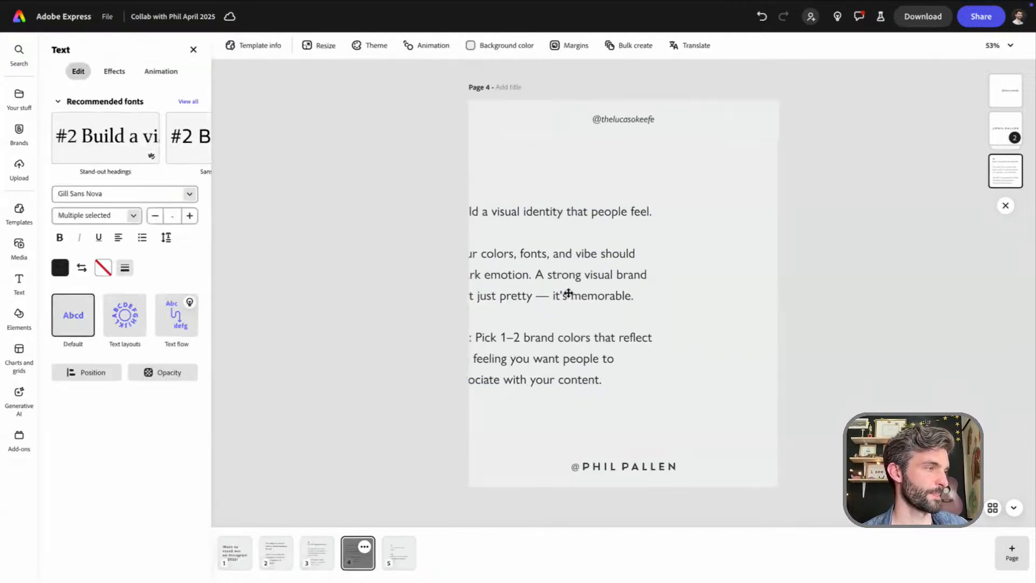
pyautogui.moveTo(568, 294); pyautogui.dragTo(638, 304)
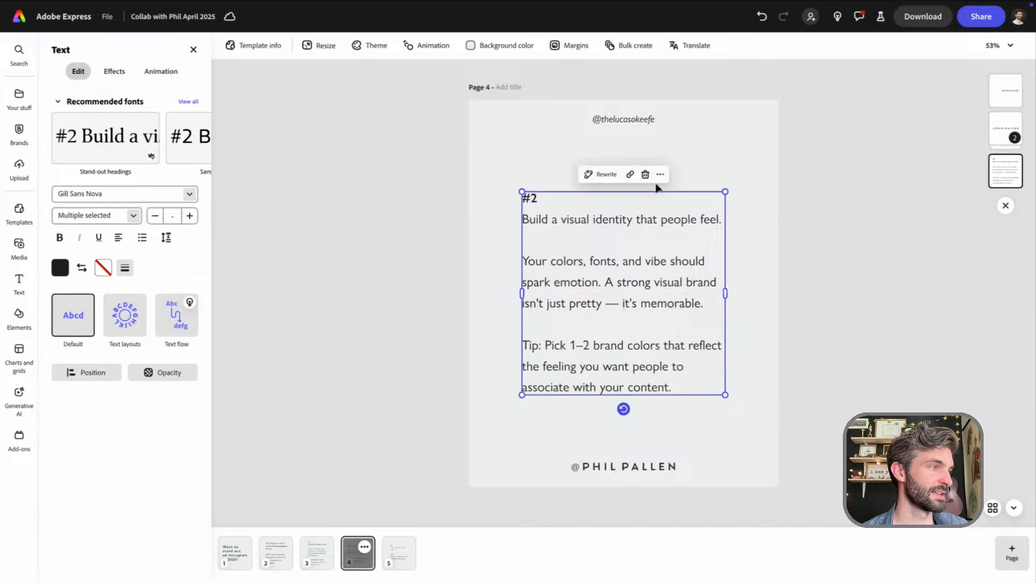
pyautogui.click(683, 173)
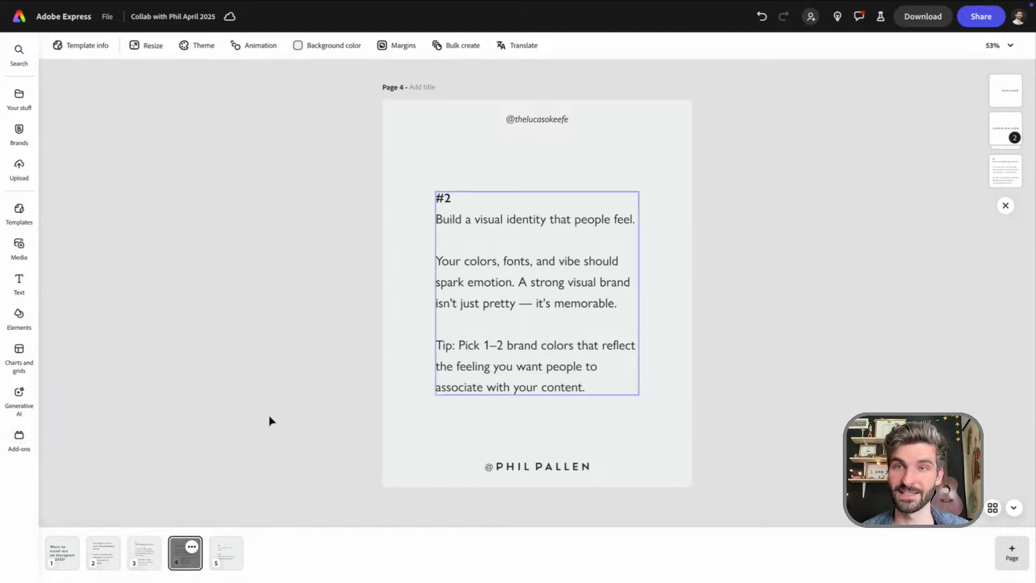
# Duplicate page 4 and renumber the tip on the copy as #3
pyautogui.click(192, 547)
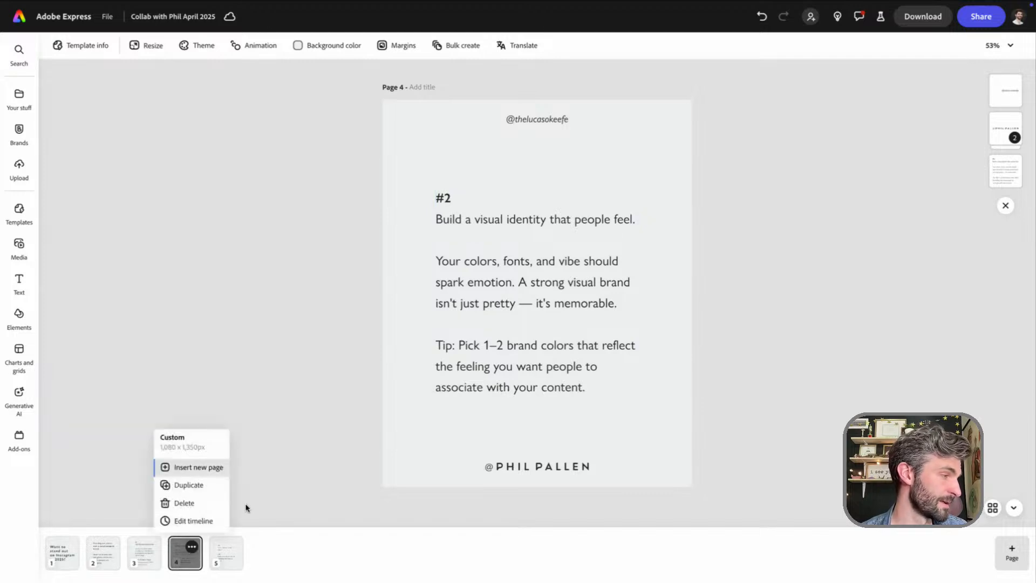
pyautogui.click(206, 486)
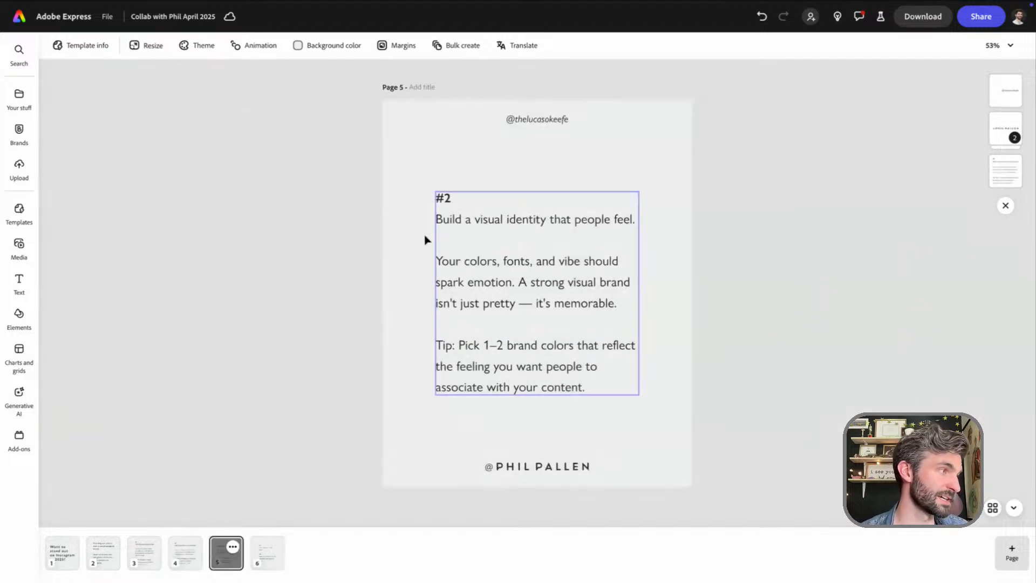
pyautogui.click(479, 218)
pyautogui.click(603, 198)
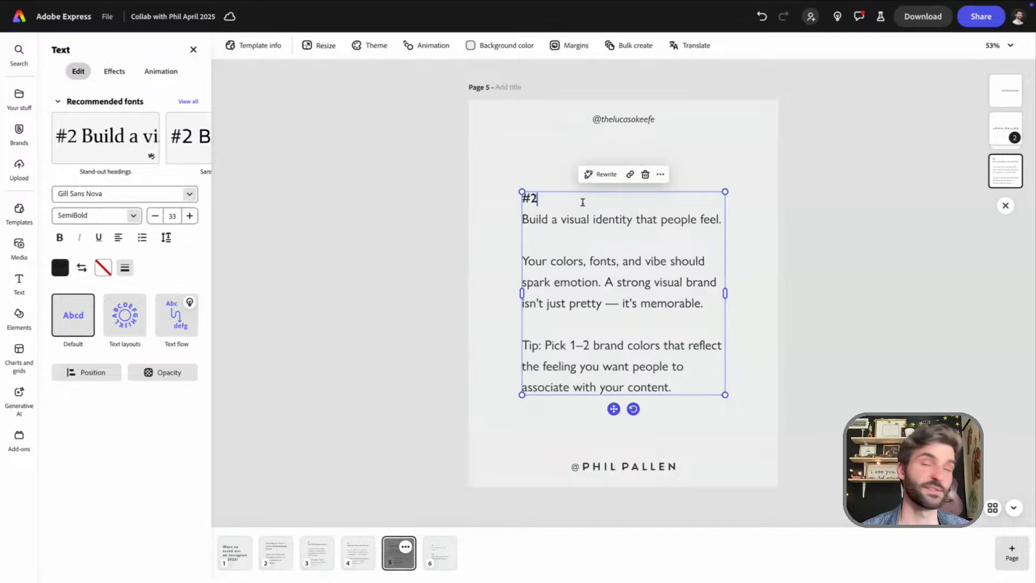
pyautogui.press('BackSpace')
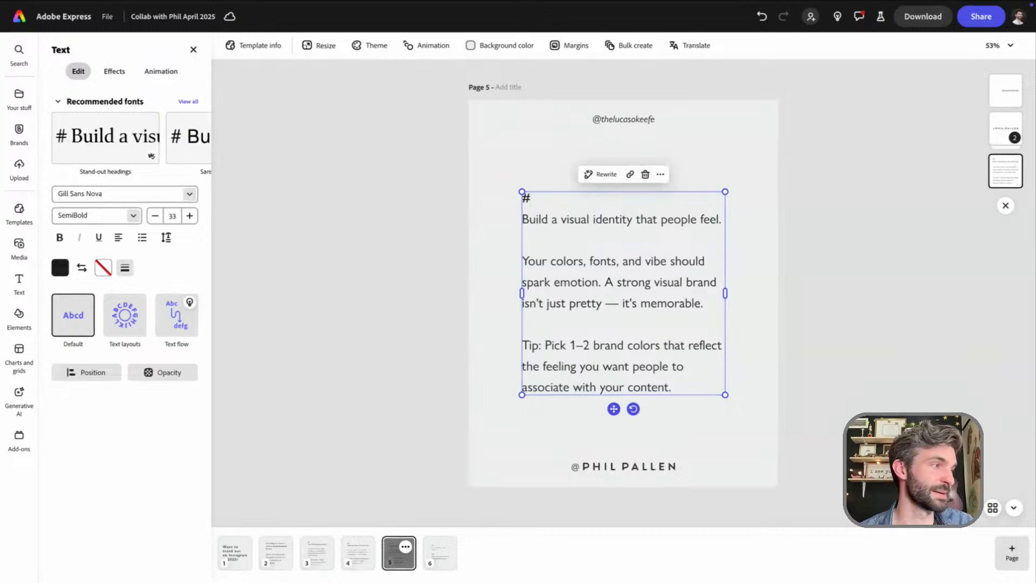
pyautogui.write('3')
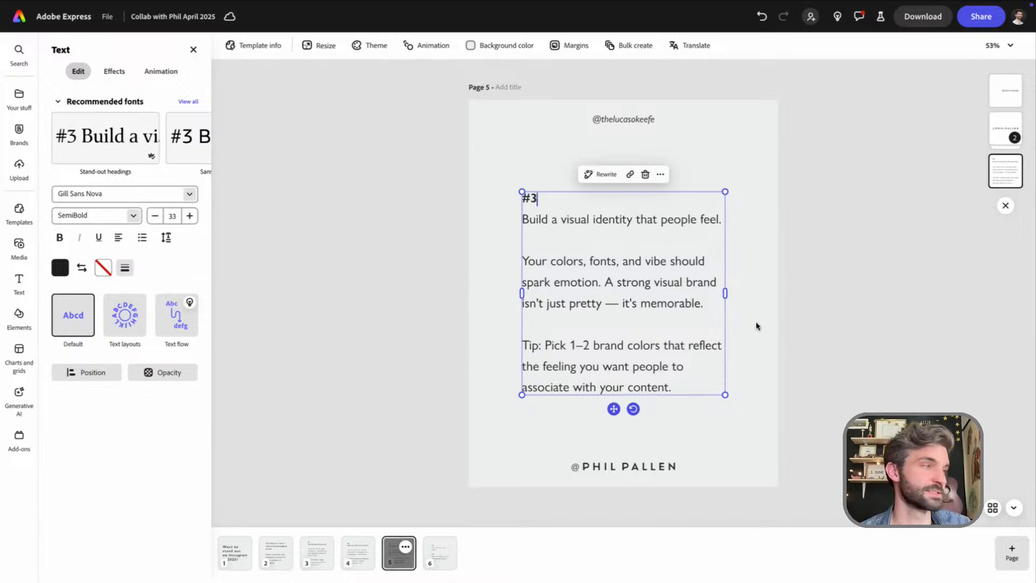
# Replace page 5's headline with "Be the face — not just the feed." and add a blank line below it
pyautogui.doubleClick(665, 220)
pyautogui.tripleClick(665, 220)
pyautogui.write('Be the face — not just the feed.')
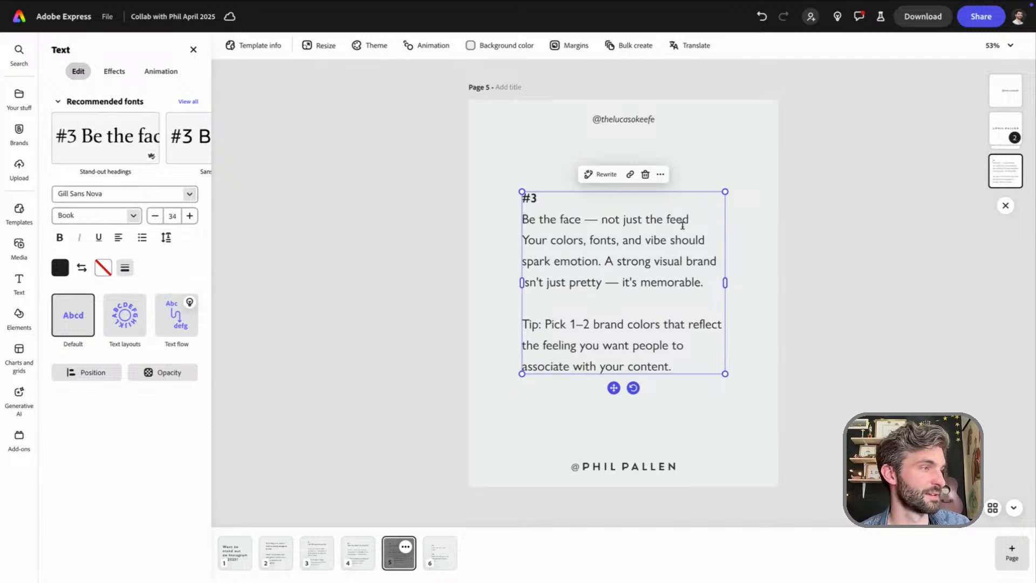
pyautogui.press('Return')
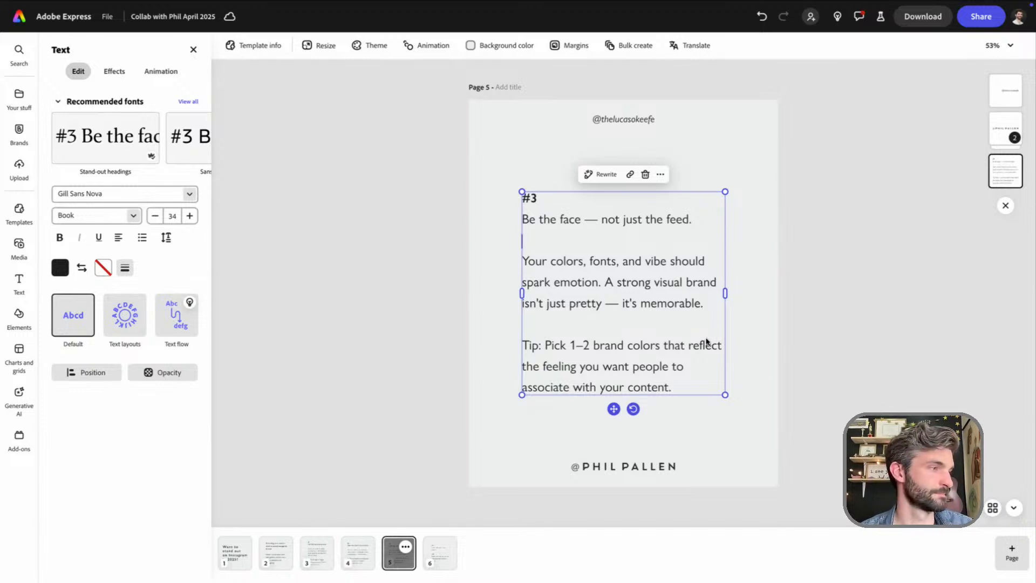
# Replace page 5's body paragraph with "People trust people. Showing up with your face, voice, or stories builds instant connection and trust."
pyautogui.moveTo(704, 304); pyautogui.dragTo(521, 261)
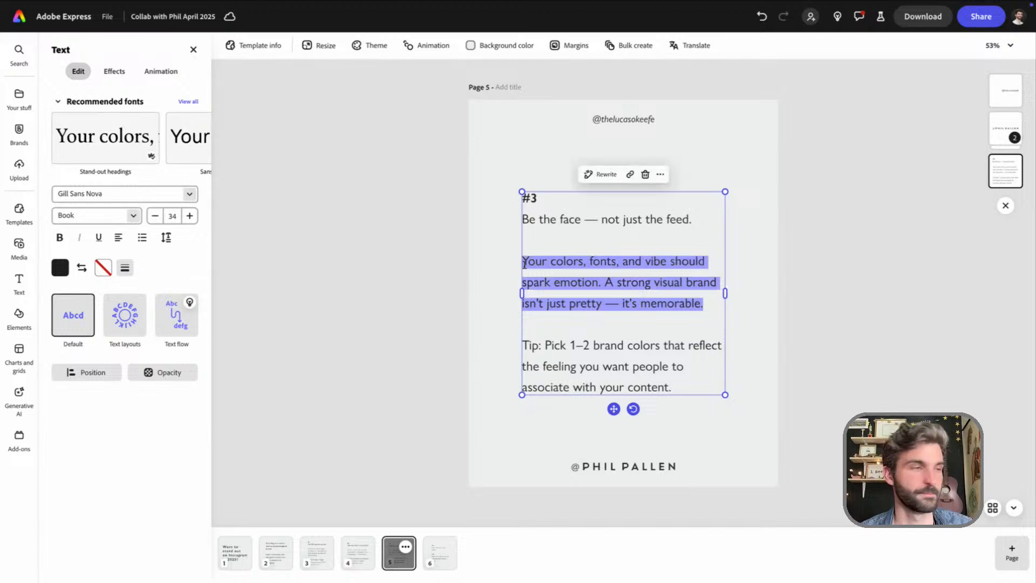
pyautogui.write('People trust people. Showing up with your face, voice, or stories builds instant connection and trust.')
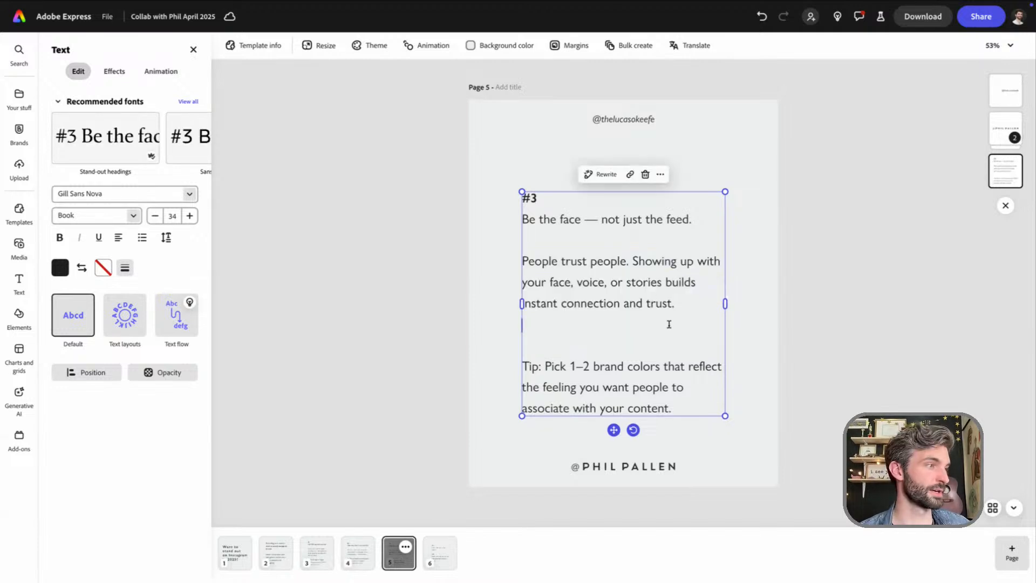
pyautogui.press('BackSpace')
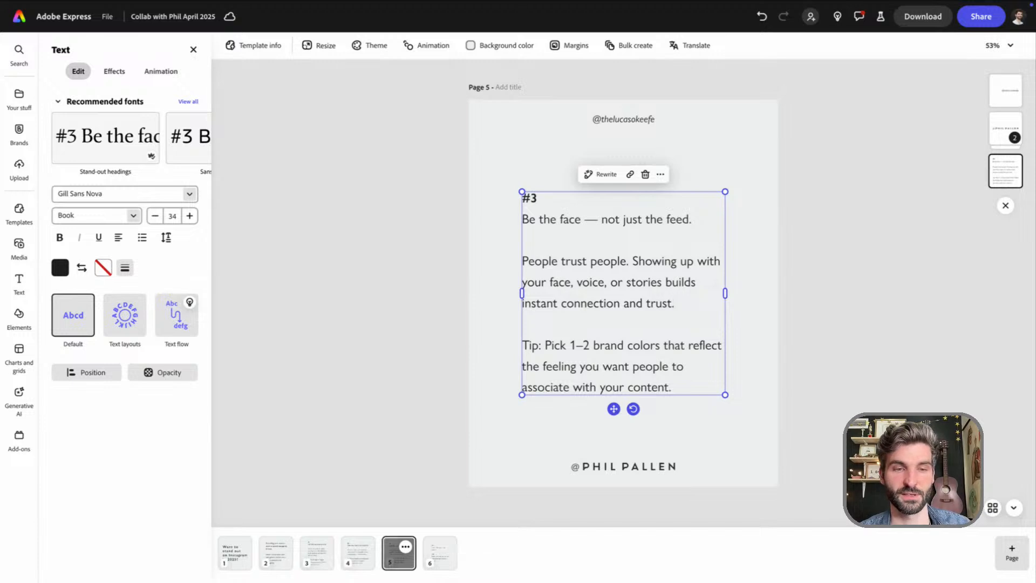
# Replace page 5's tip with "Use the S.T.O.R.Y. method in your Stories to stay visible without burning out."
pyautogui.click(687, 386)
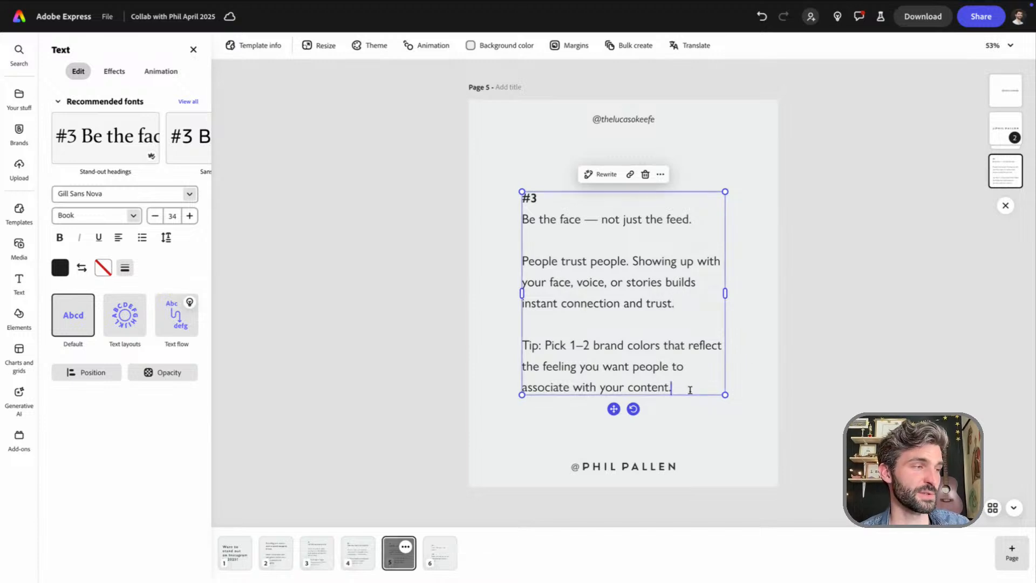
pyautogui.moveTo(683, 385); pyautogui.dragTo(524, 346)
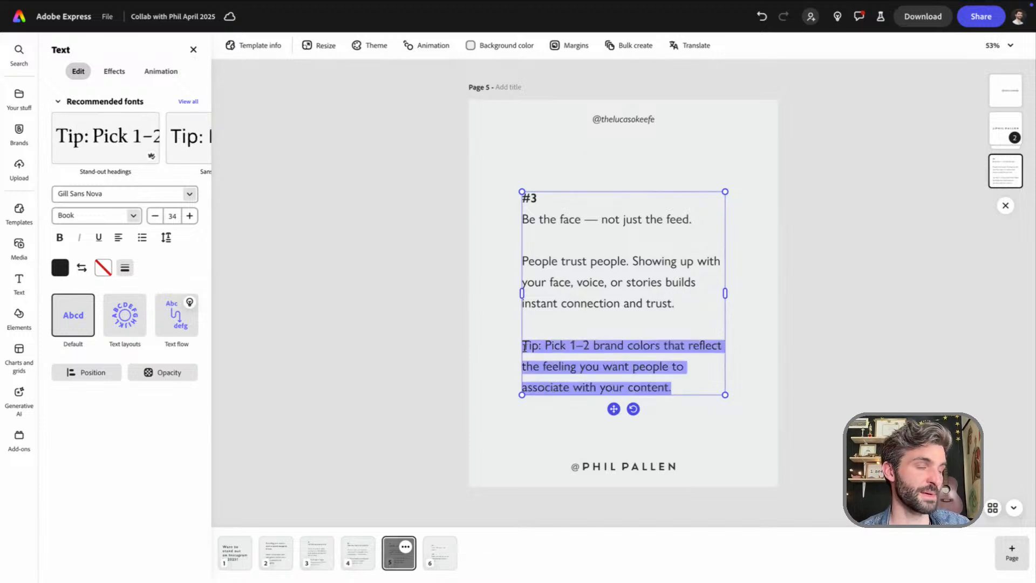
pyautogui.write('Tip: Use the S.T.O.R.Y. method in your Stories to stay visible without burning out.')
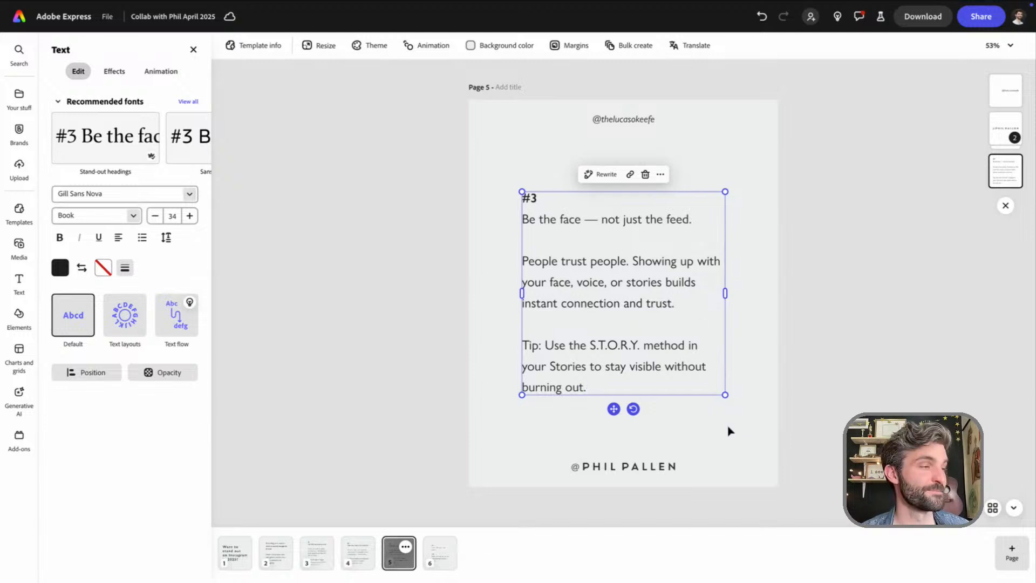
pyautogui.press('Escape')
pyautogui.moveTo(637, 307); pyautogui.dragTo(638, 308)
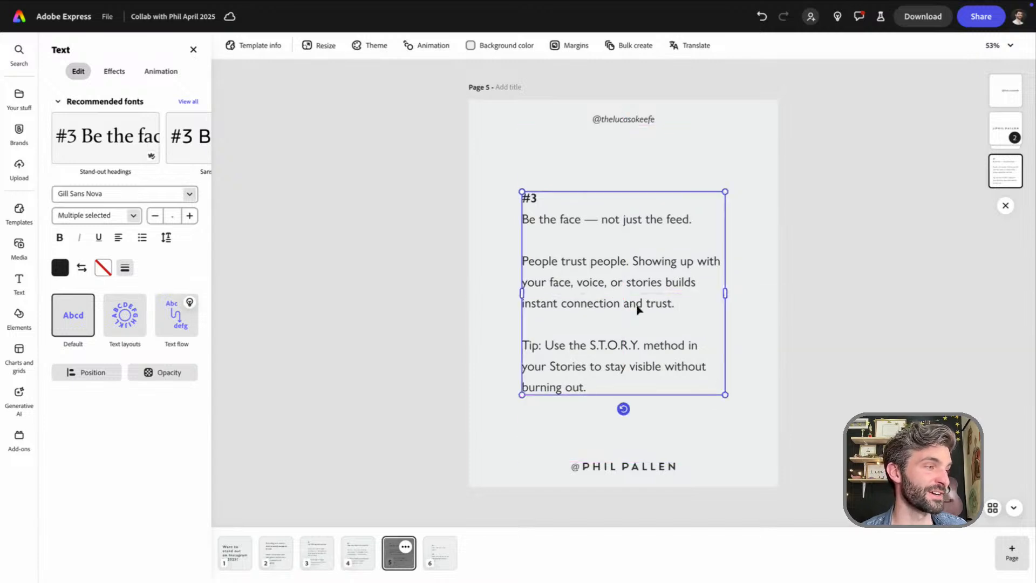
pyautogui.click(596, 344)
pyautogui.moveTo(590, 346); pyautogui.dragTo(641, 345)
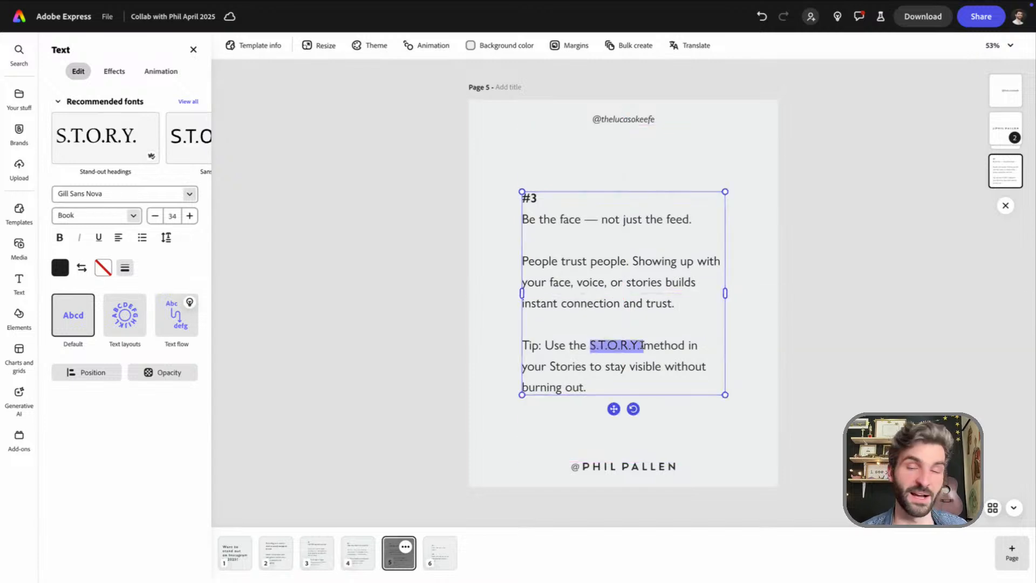
pyautogui.press('Escape')
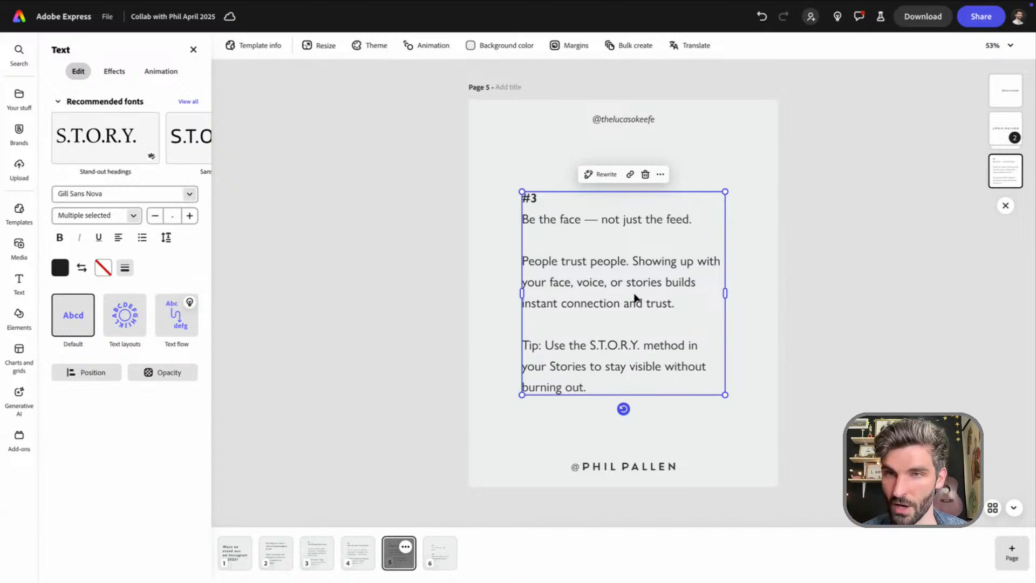
pyautogui.click(857, 231)
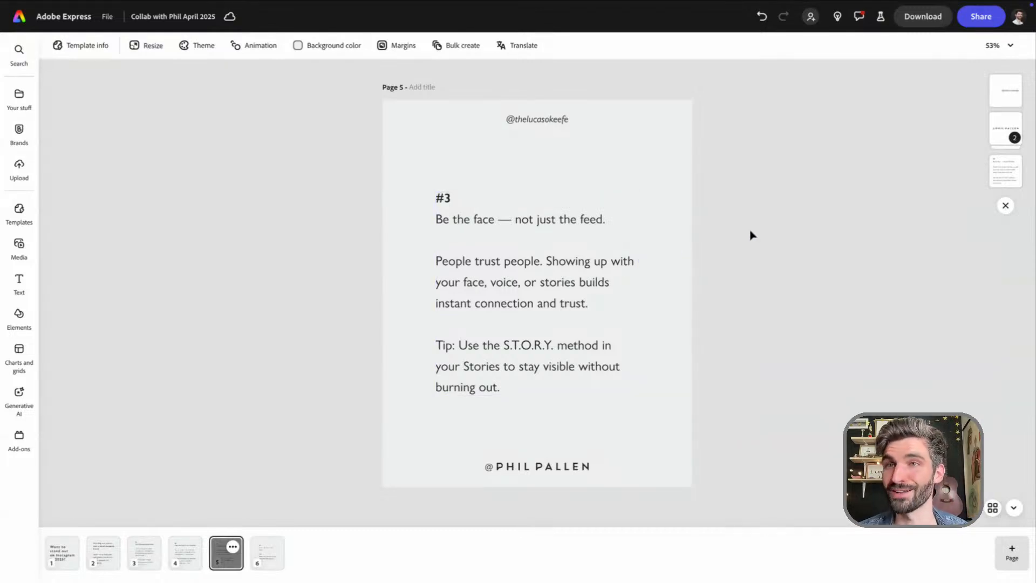
# Delete the old template page containing tips #9 and #10
pyautogui.click(272, 559)
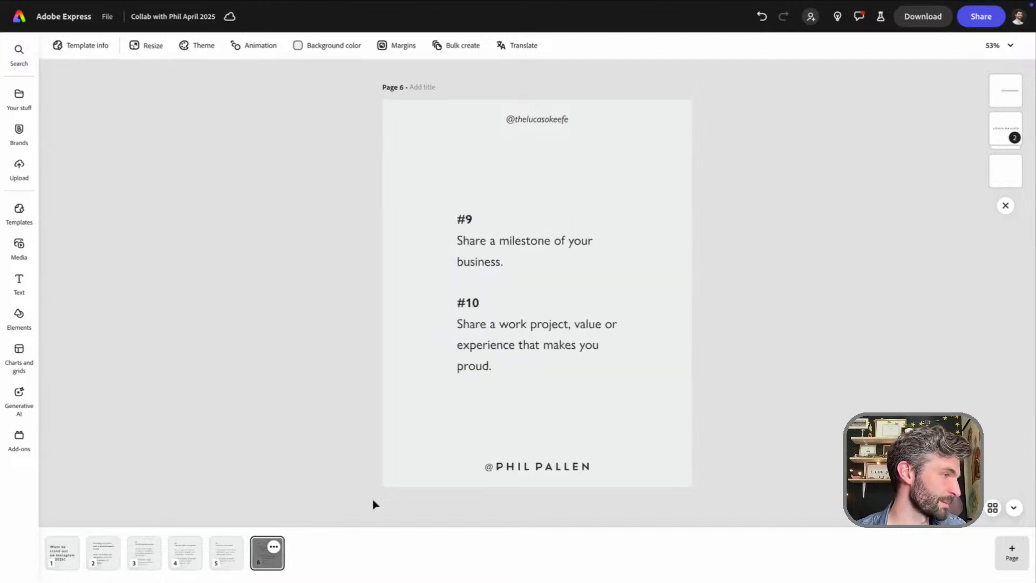
pyautogui.click(274, 546)
pyautogui.click(278, 506)
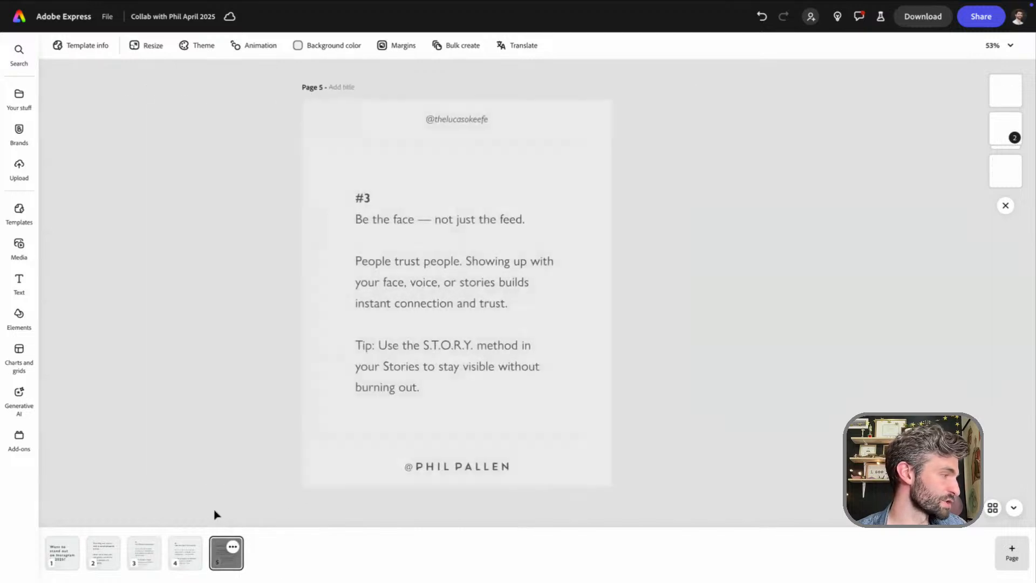
# Duplicate the cover page "Want to stand out on Instagram in 2025?" and move the copy to the end of the carousel
pyautogui.click(67, 558)
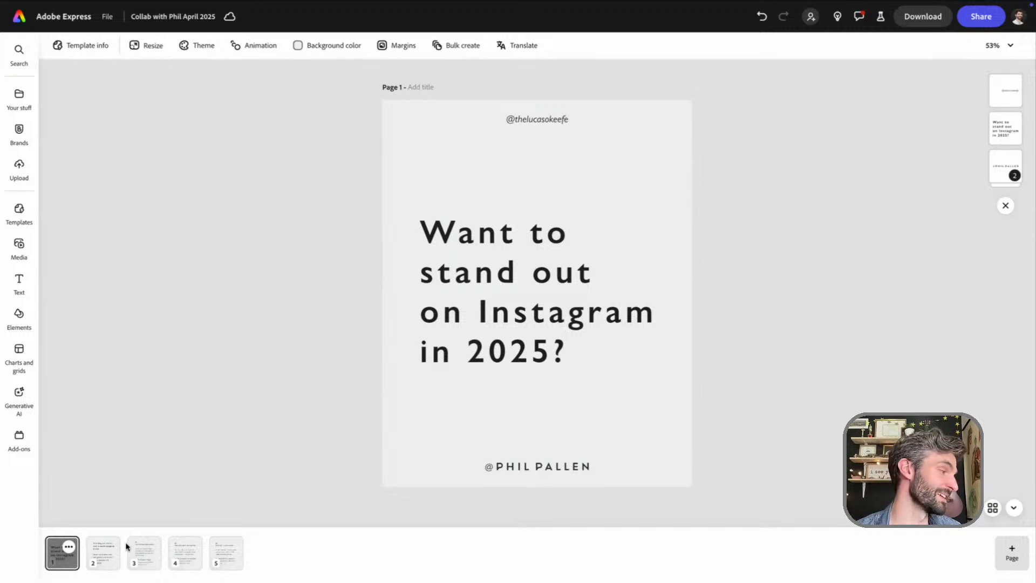
pyautogui.click(69, 547)
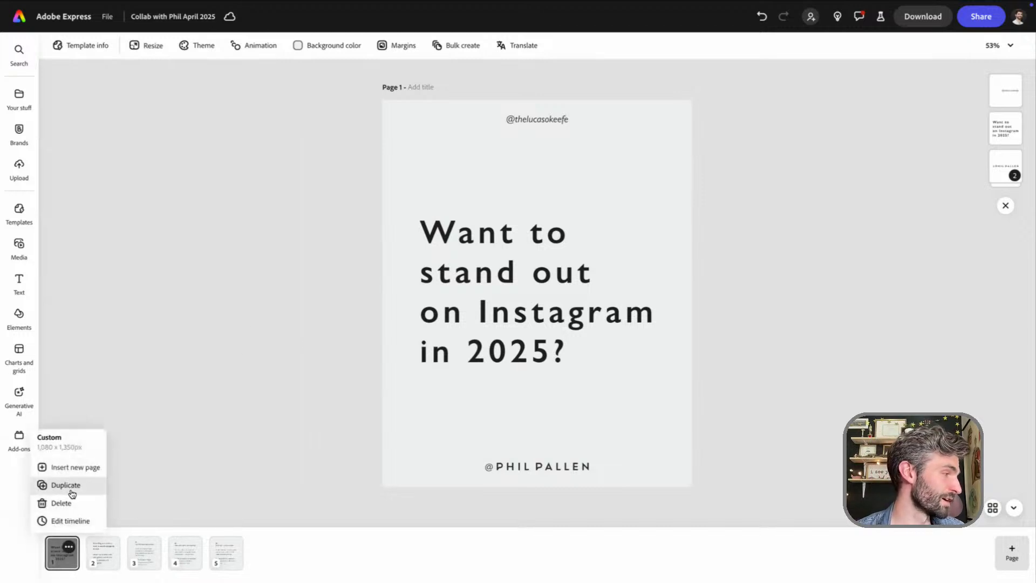
pyautogui.click(71, 486)
pyautogui.moveTo(103, 559); pyautogui.dragTo(303, 563)
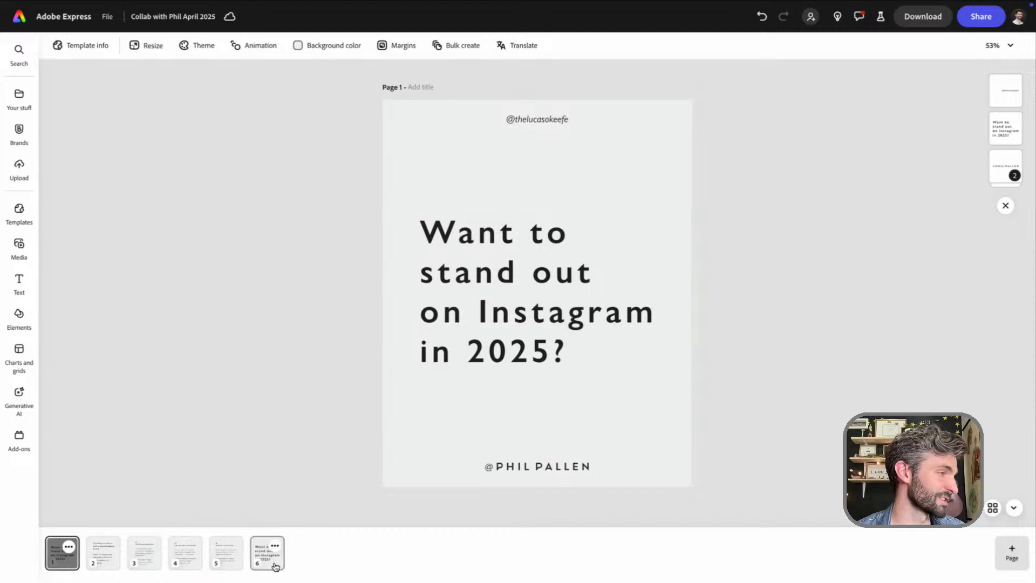
# Replace the headline on page 6 with "Are you ready to make your brand unmissable?"
pyautogui.click(274, 564)
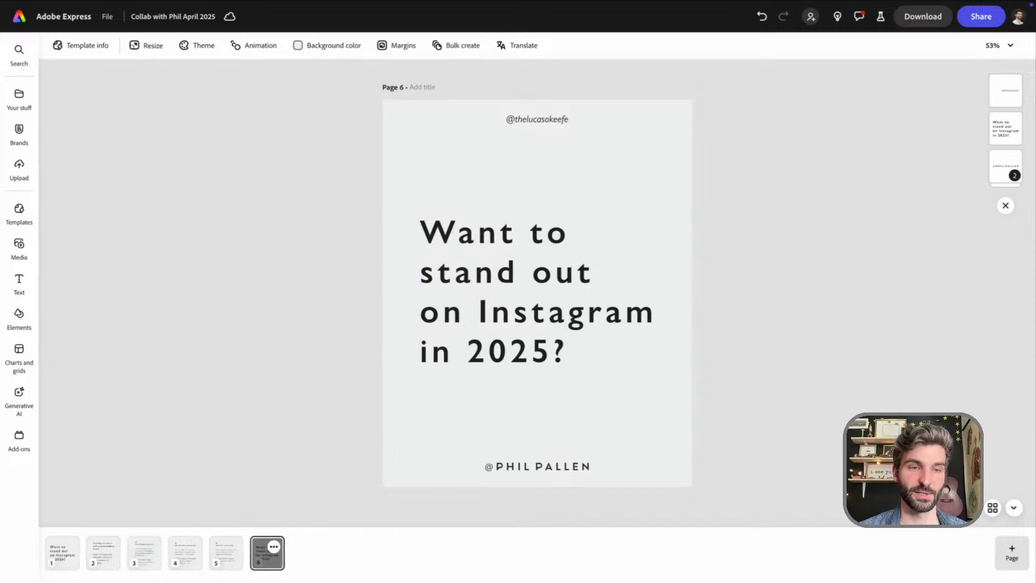
pyautogui.click(545, 317)
pyautogui.doubleClick(583, 296)
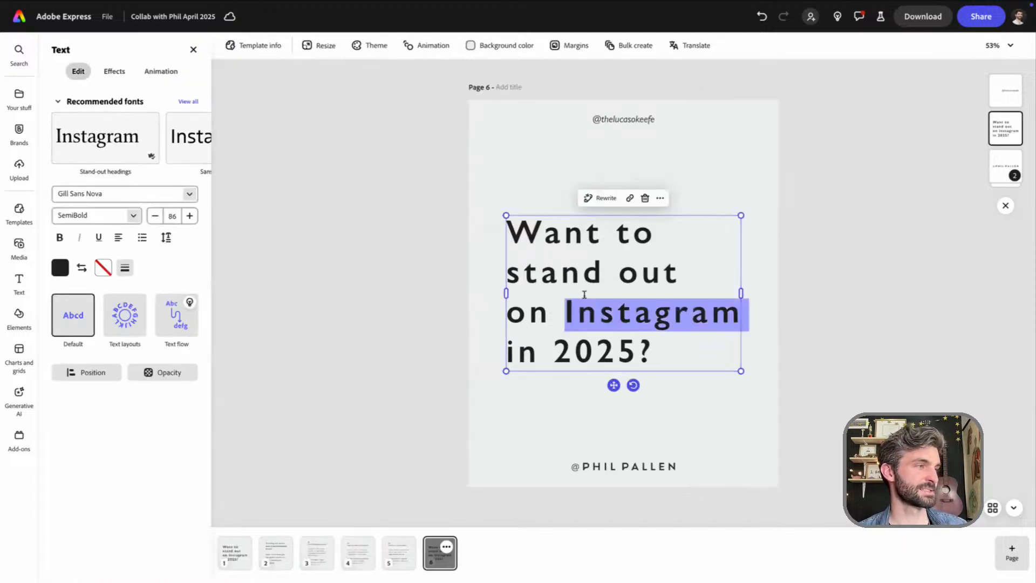
pyautogui.tripleClick(584, 295)
pyautogui.hotkey('ctrl', 'a')
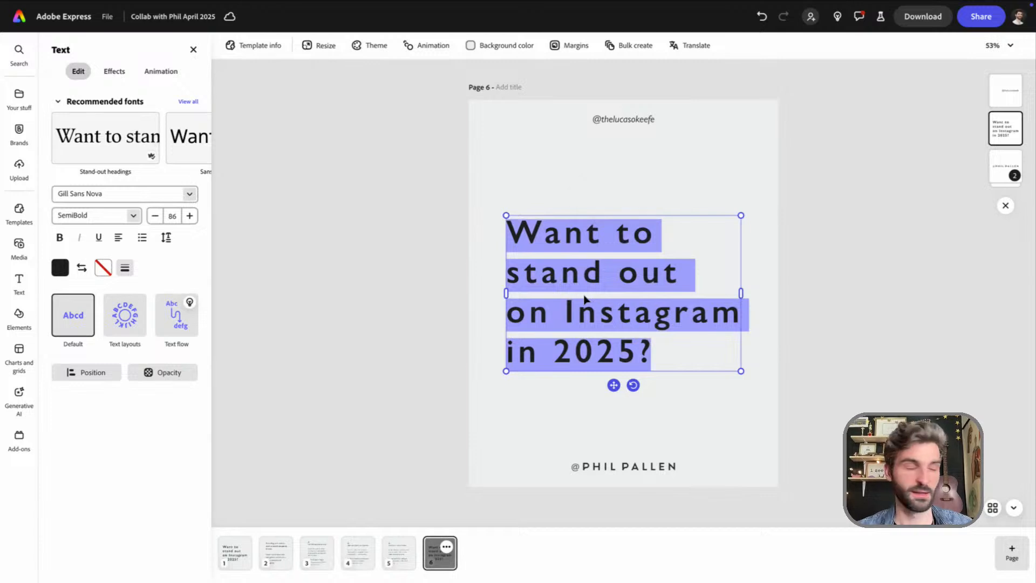
pyautogui.write('Are you ')
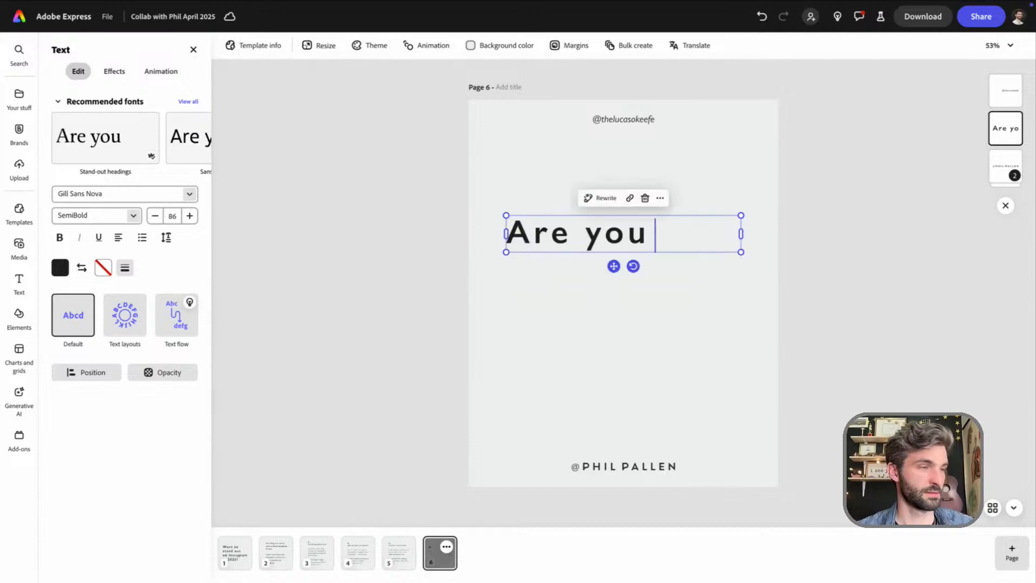
pyautogui.write('ready t')
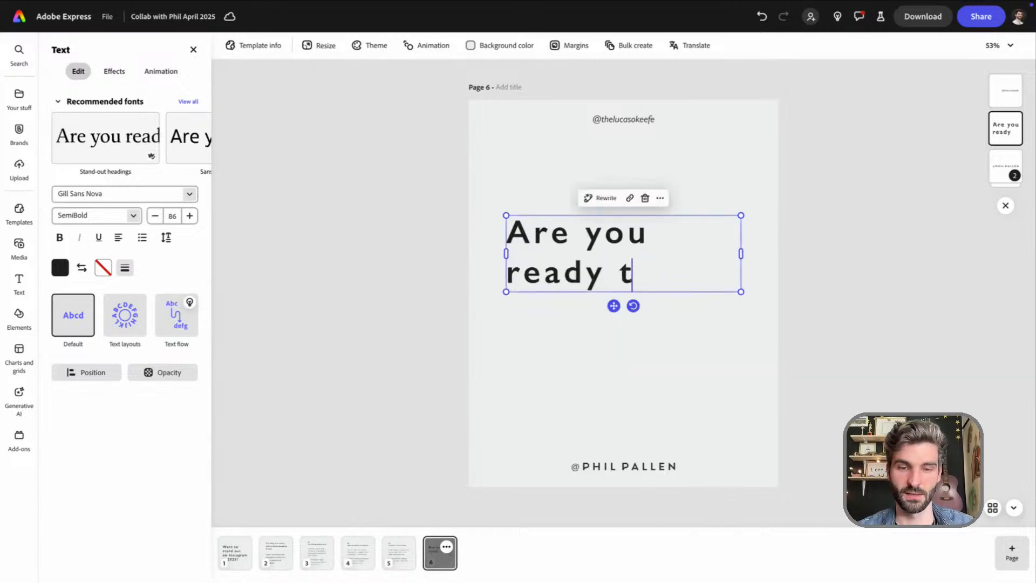
pyautogui.write('o make your brand u')
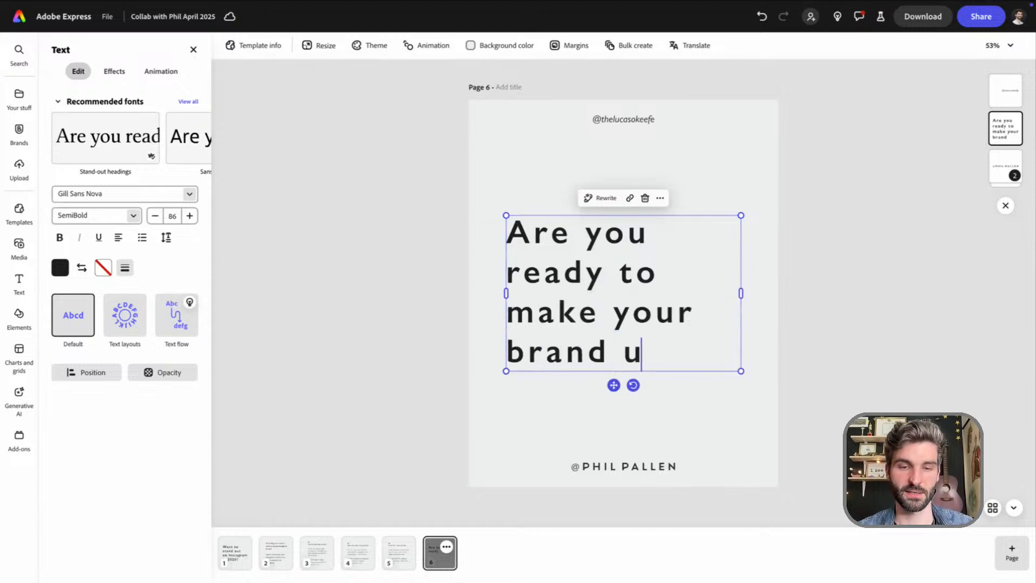
pyautogui.write('nmissable')
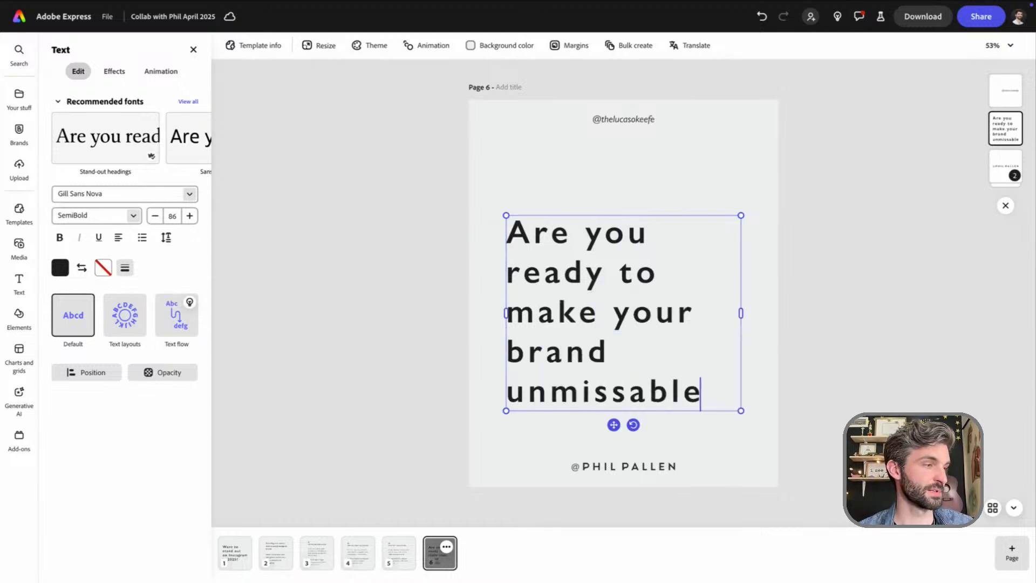
pyautogui.write('?')
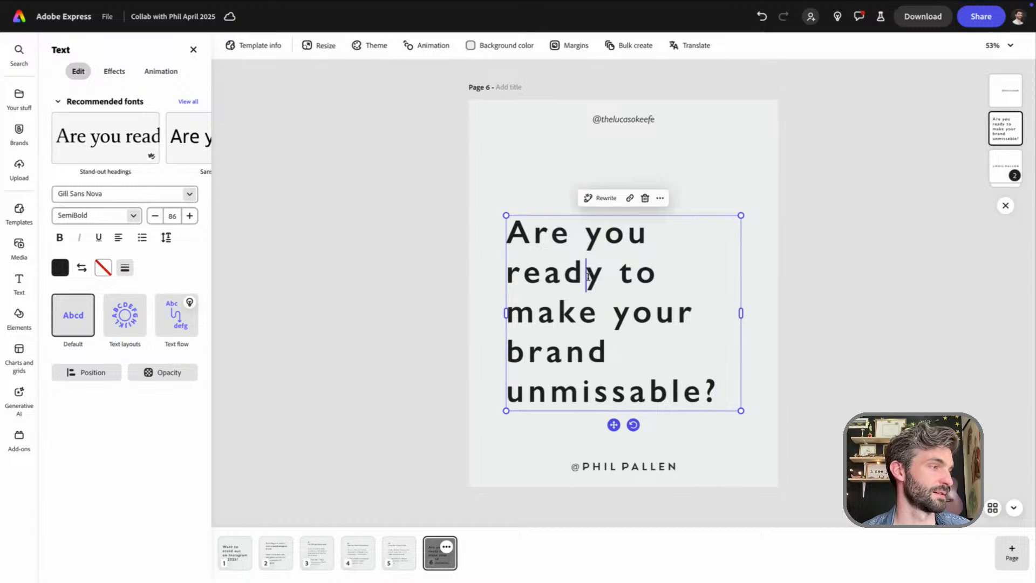
# Reduce page 6's headline to font size 71 and narrow its text box so it wraps onto five lines
pyautogui.tripleClick(588, 277)
pyautogui.click(155, 216)
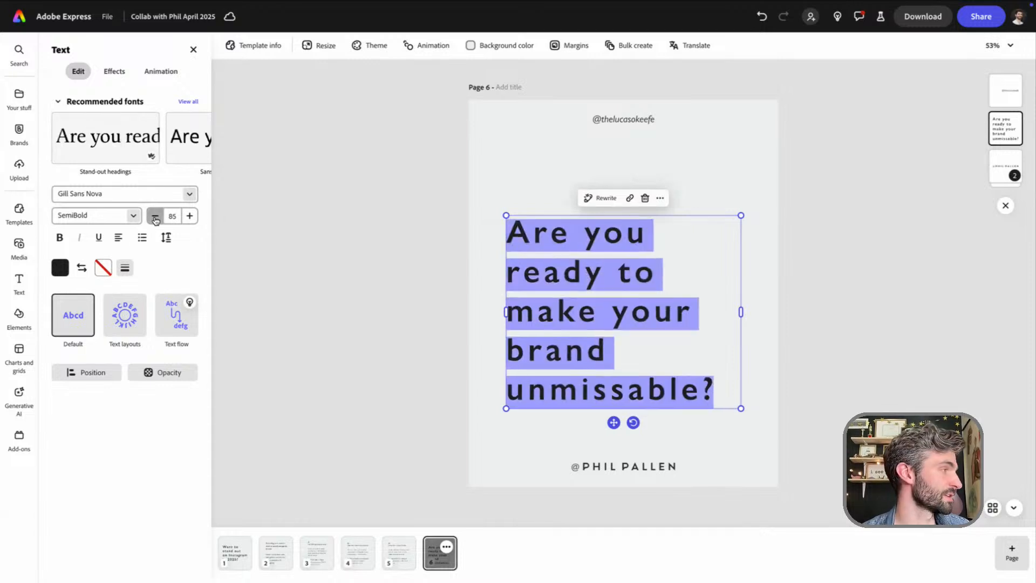
pyautogui.click(155, 216)
pyautogui.click(155, 216)
pyautogui.click(154, 216)
pyautogui.click(155, 216)
pyautogui.click(155, 215)
pyautogui.click(155, 216)
pyautogui.click(155, 216)
pyautogui.click(154, 216)
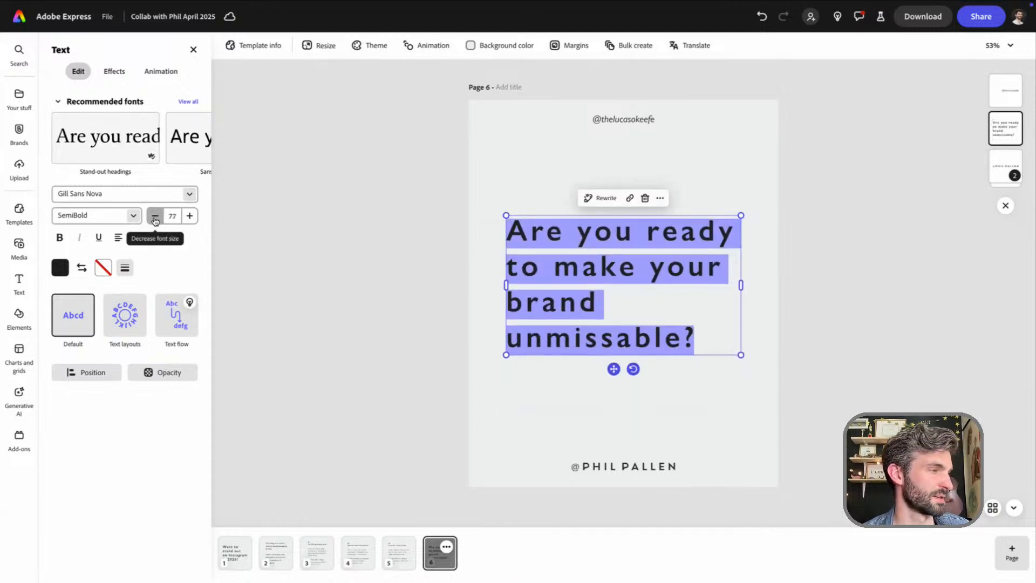
pyautogui.click(154, 216)
pyautogui.click(155, 216)
pyautogui.click(155, 216)
pyautogui.click(155, 215)
pyautogui.click(155, 216)
pyautogui.click(155, 216)
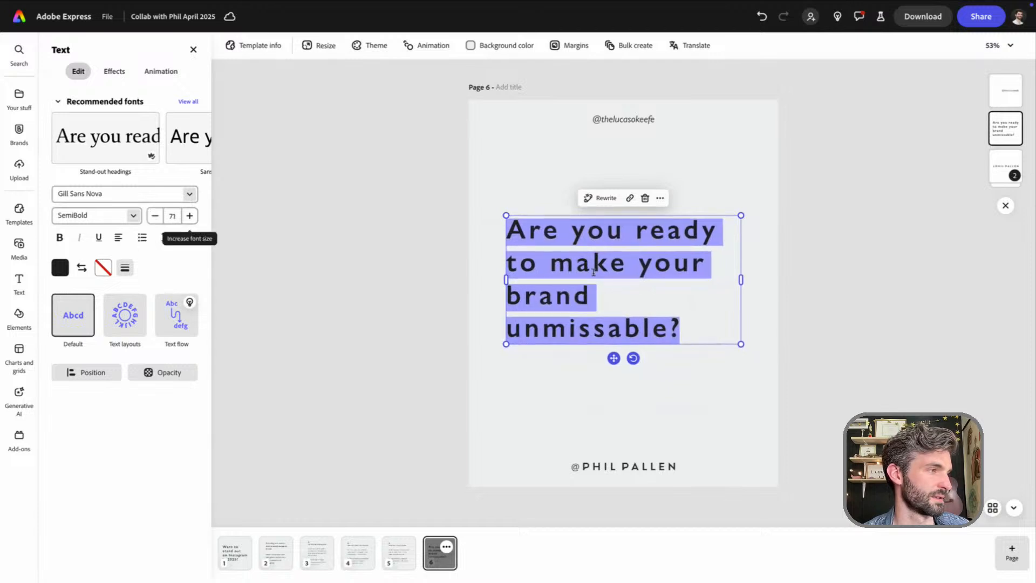
pyautogui.click(638, 231)
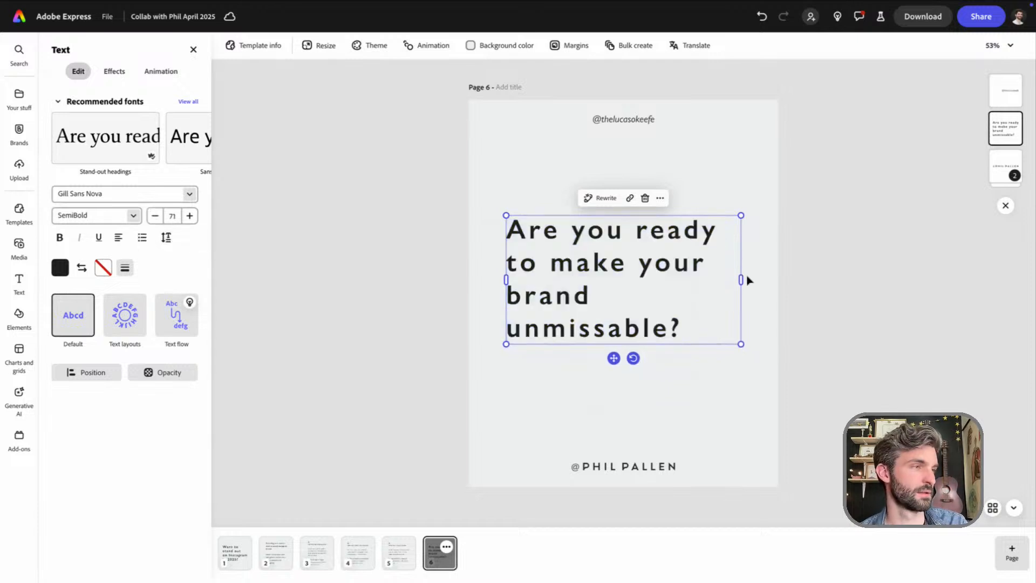
pyautogui.moveTo(740, 278); pyautogui.dragTo(713, 276)
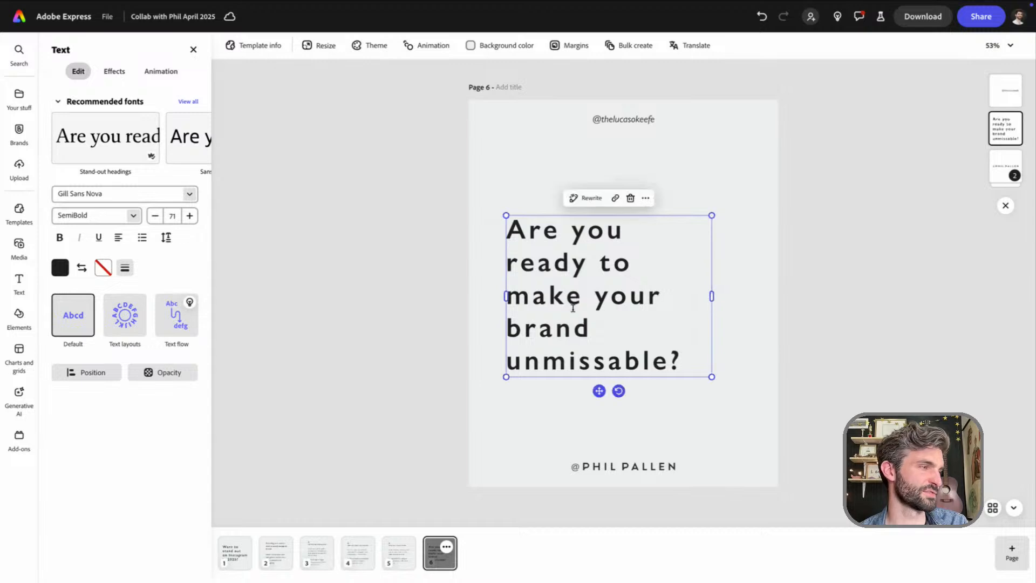
pyautogui.click(798, 348)
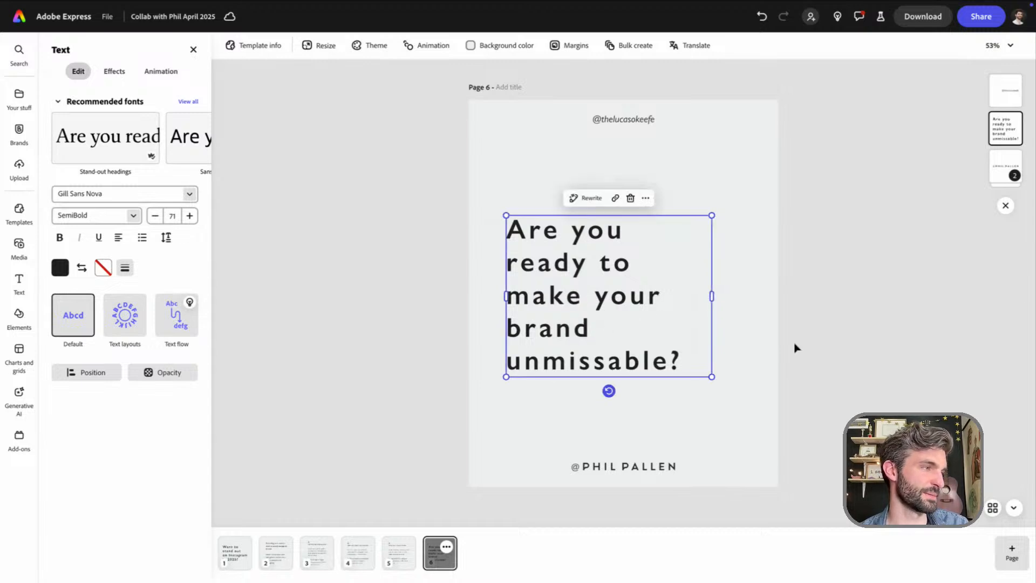
pyautogui.click(720, 435)
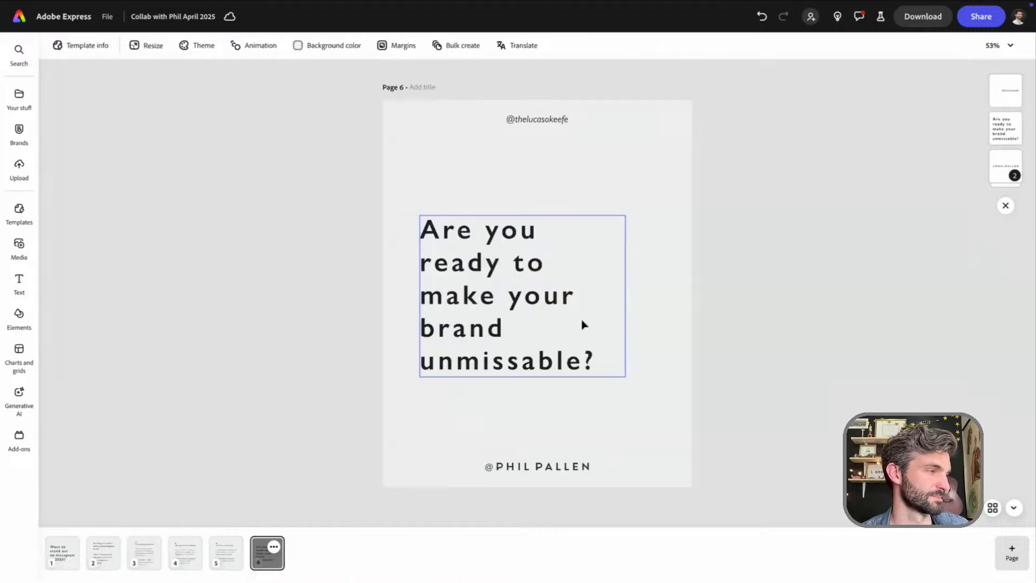
# Move page 6's headline up toward the upper handle and center-align its text
pyautogui.click(583, 324)
pyautogui.moveTo(621, 328); pyautogui.dragTo(633, 273)
pyautogui.click(119, 239)
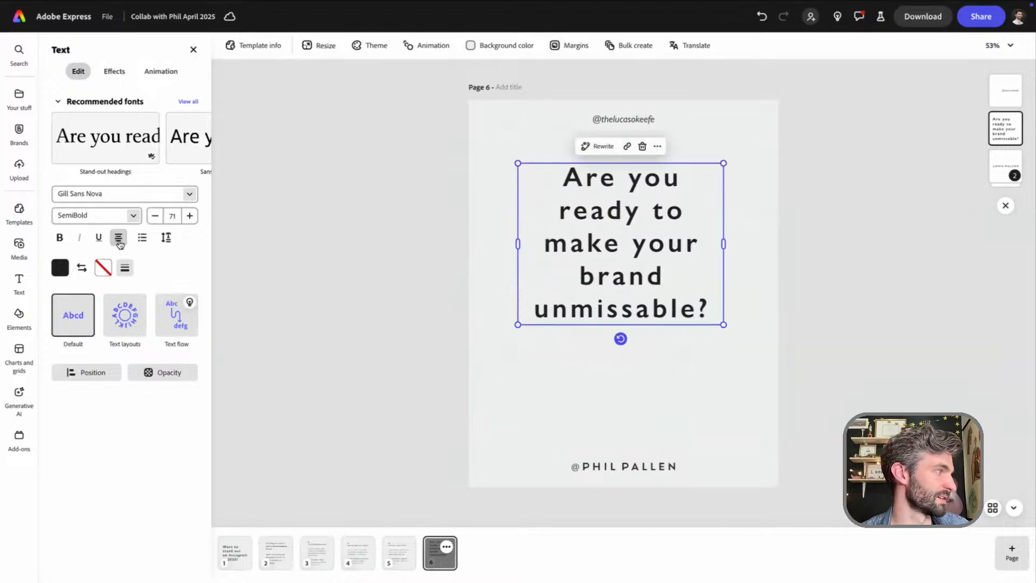
pyautogui.moveTo(615, 276); pyautogui.dragTo(621, 268)
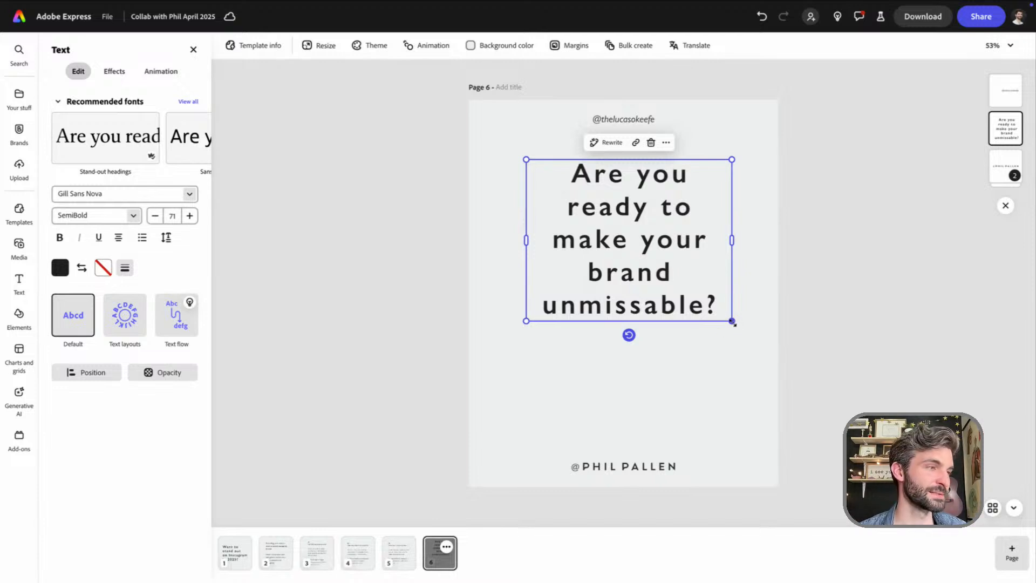
# Scale page 6's headline down to size 59, widening its box to three lines and centering it in the page's upper half
pyautogui.moveTo(732, 322); pyautogui.dragTo(696, 300)
pyautogui.moveTo(695, 227); pyautogui.dragTo(757, 225)
pyautogui.click(705, 265)
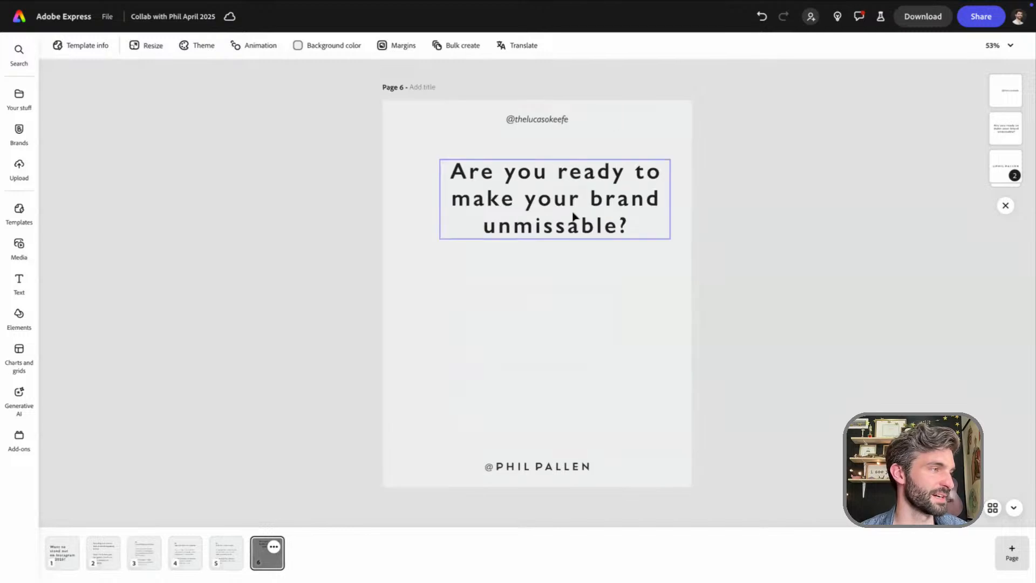
pyautogui.click(573, 216)
pyautogui.moveTo(628, 212); pyautogui.dragTo(617, 236)
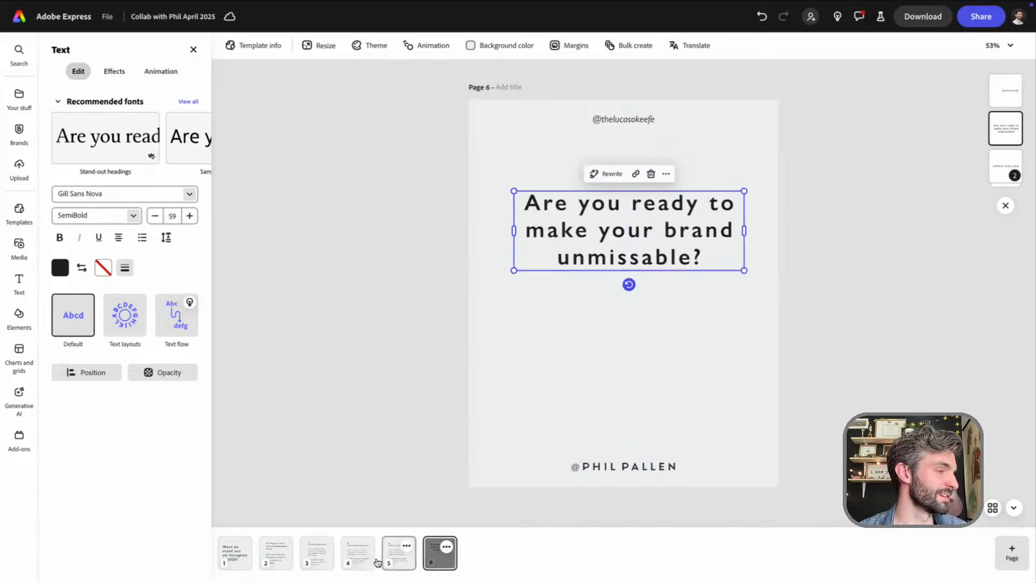
# Copy page 5's #3 text block onto page 6 and replace its contents with "And don't forget"
pyautogui.click(399, 553)
pyautogui.click(582, 318)
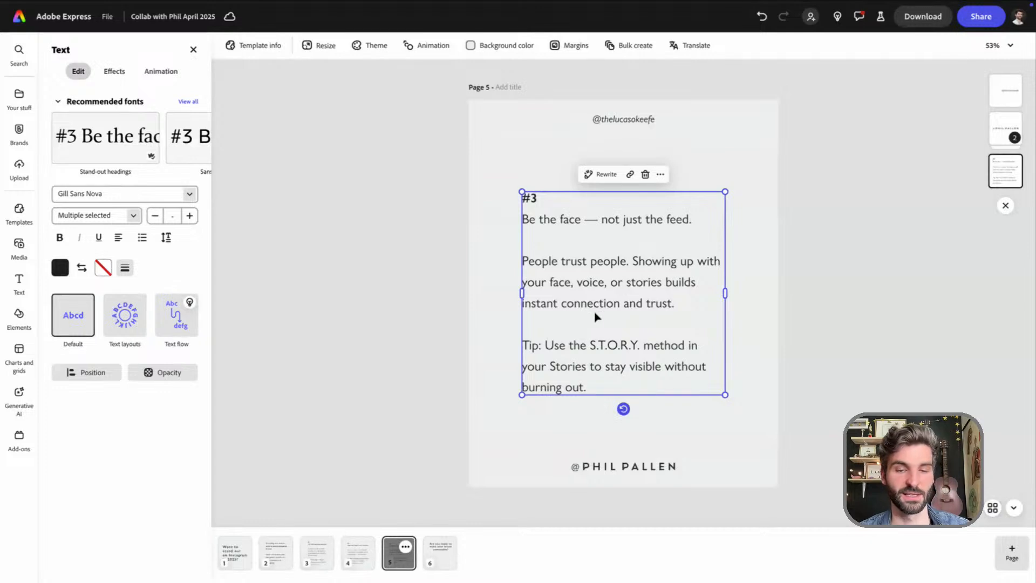
pyautogui.click(440, 552)
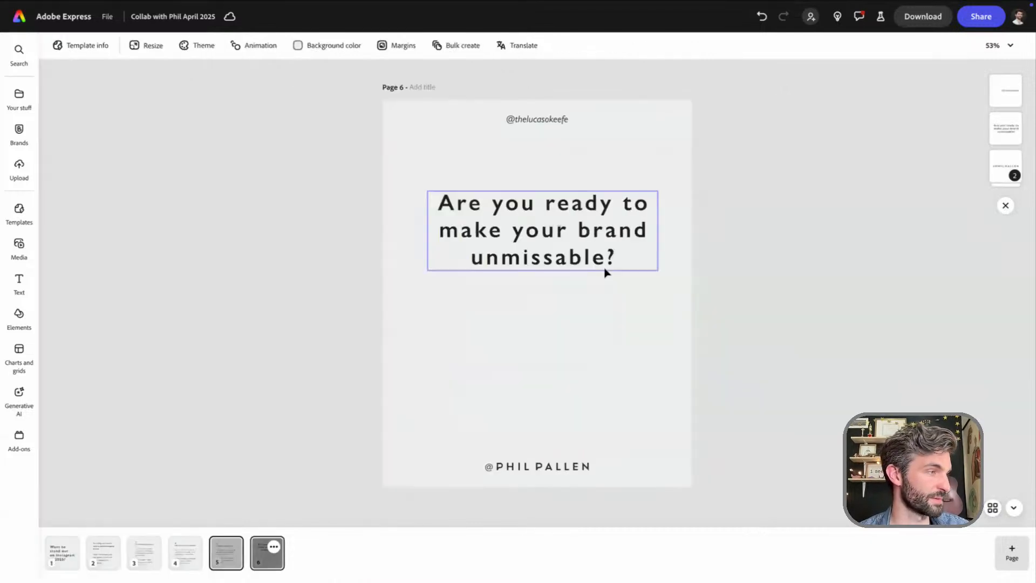
pyautogui.hotkey('ctrl', 'v')
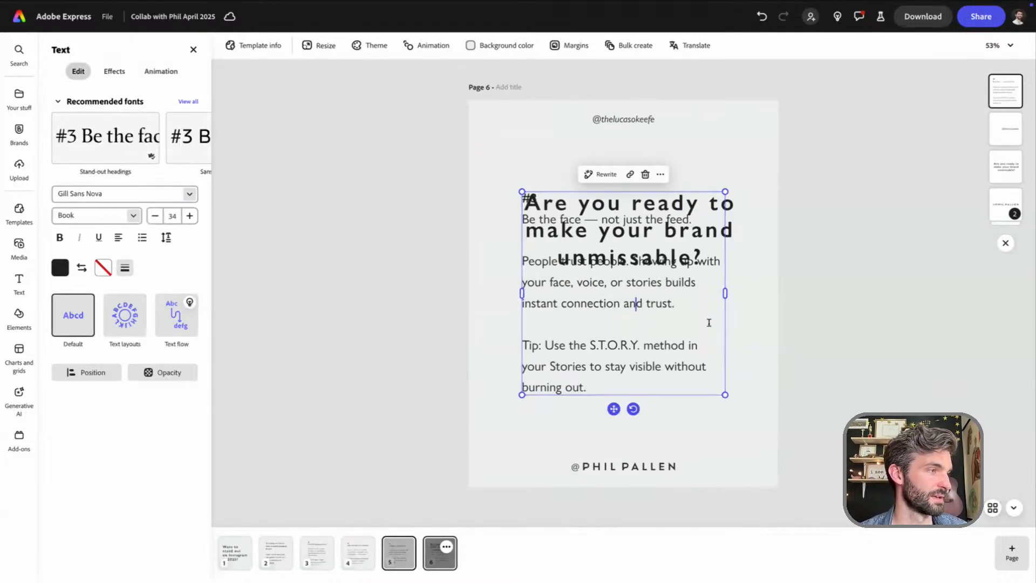
pyautogui.click(612, 324)
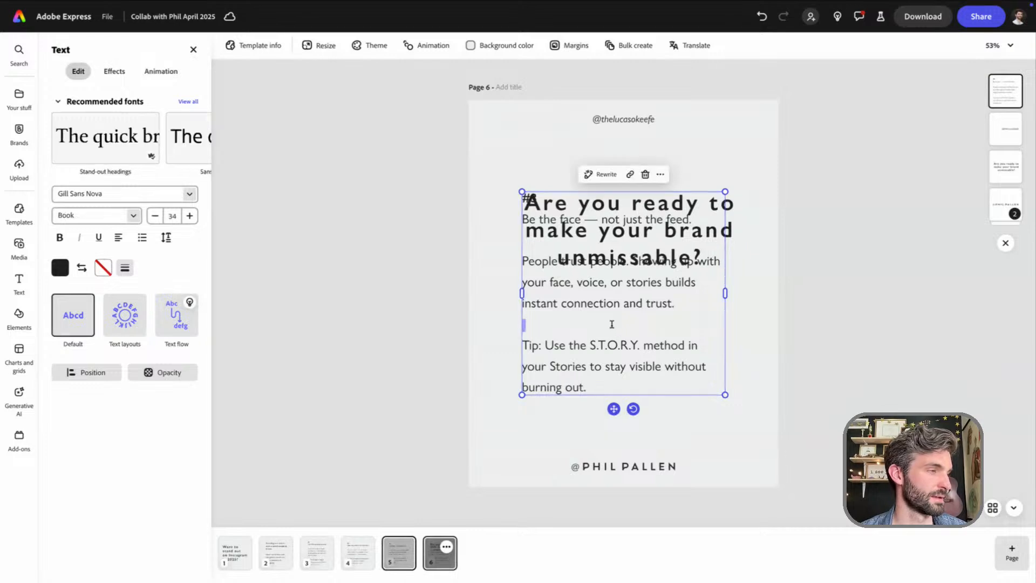
pyautogui.hotkey('ctrl', 'a')
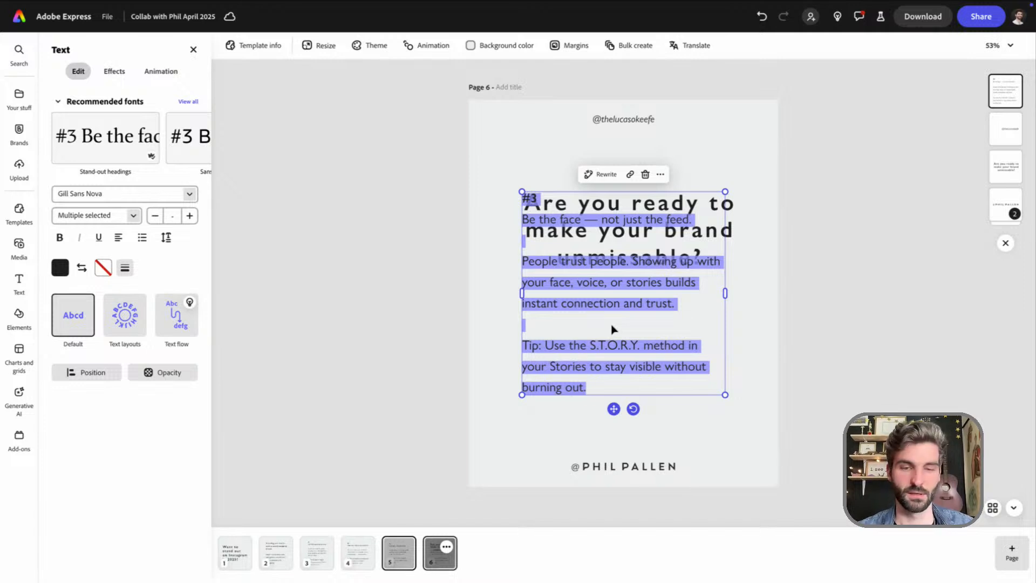
pyautogui.write('And don')
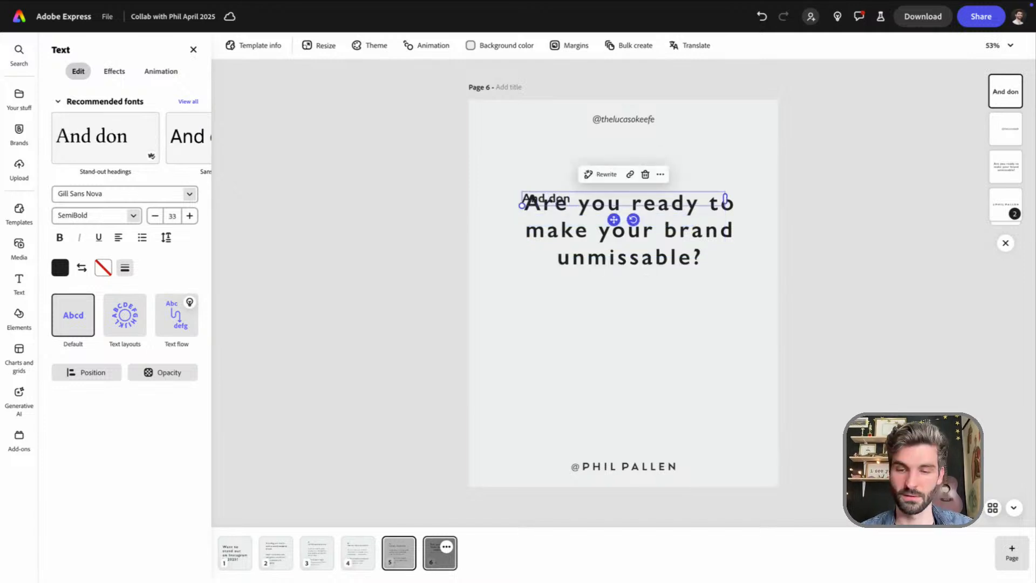
pyautogui.write("'t forget")
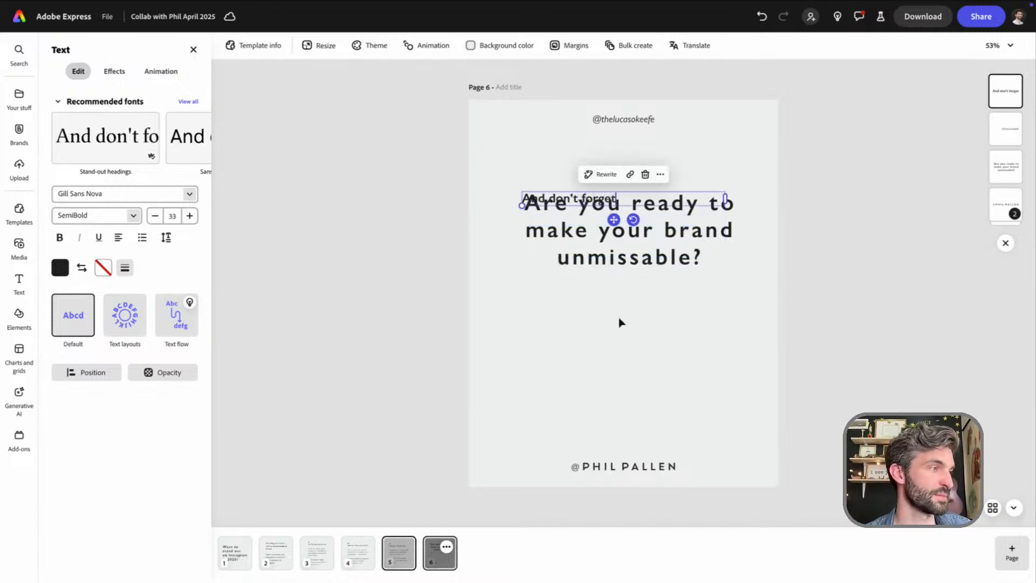
# Place the "And don't forget" text just below page 6's headline and center-align it
pyautogui.moveTo(616, 219); pyautogui.dragTo(616, 314)
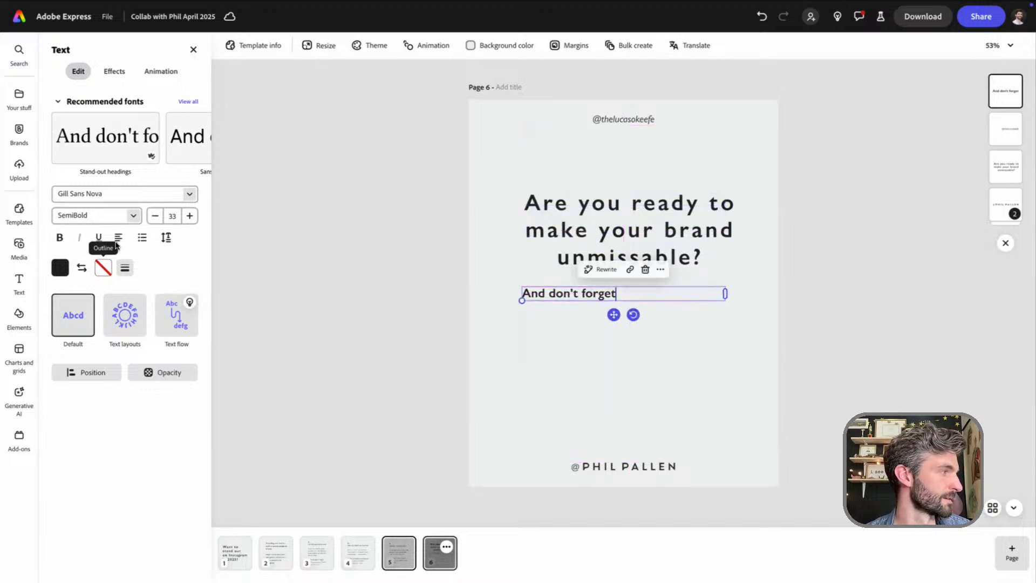
pyautogui.click(104, 267)
pyautogui.click(118, 238)
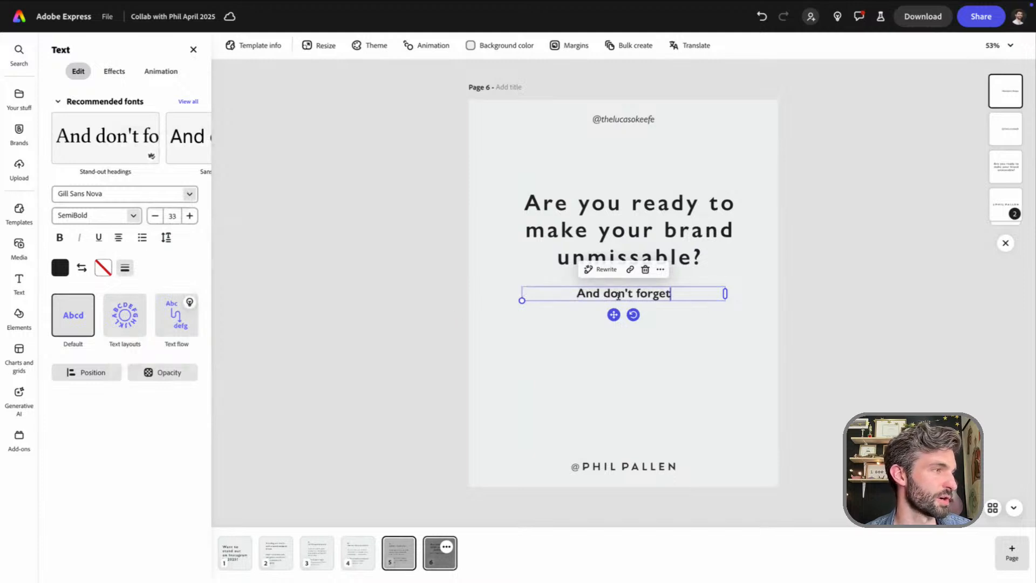
# Reword page 6's "And don't forget" text as "Well don't forget to follow", both collaborators' handles, and "for more content tips and branding insights."
pyautogui.doubleClick(588, 293)
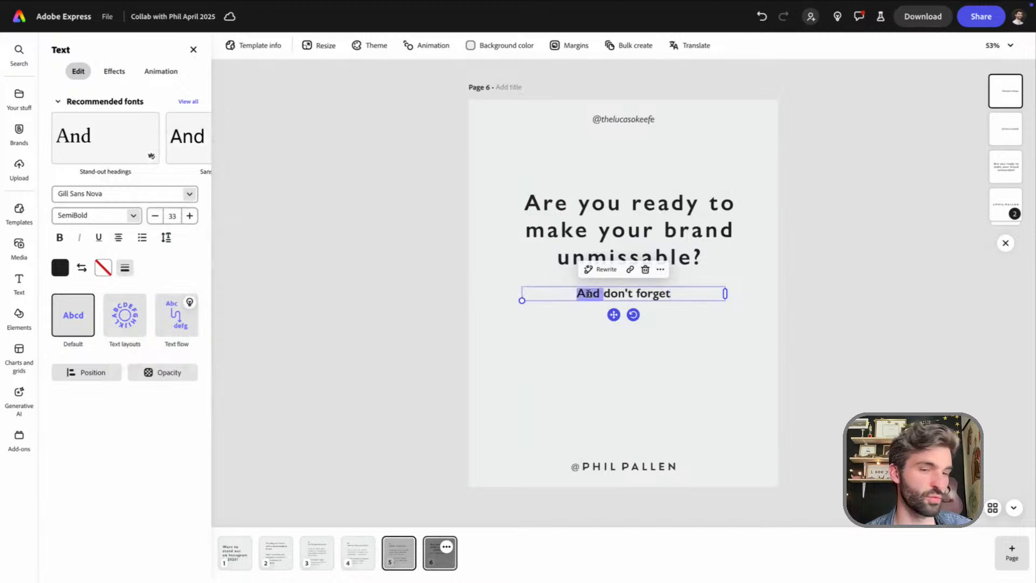
pyautogui.write("Well don'")
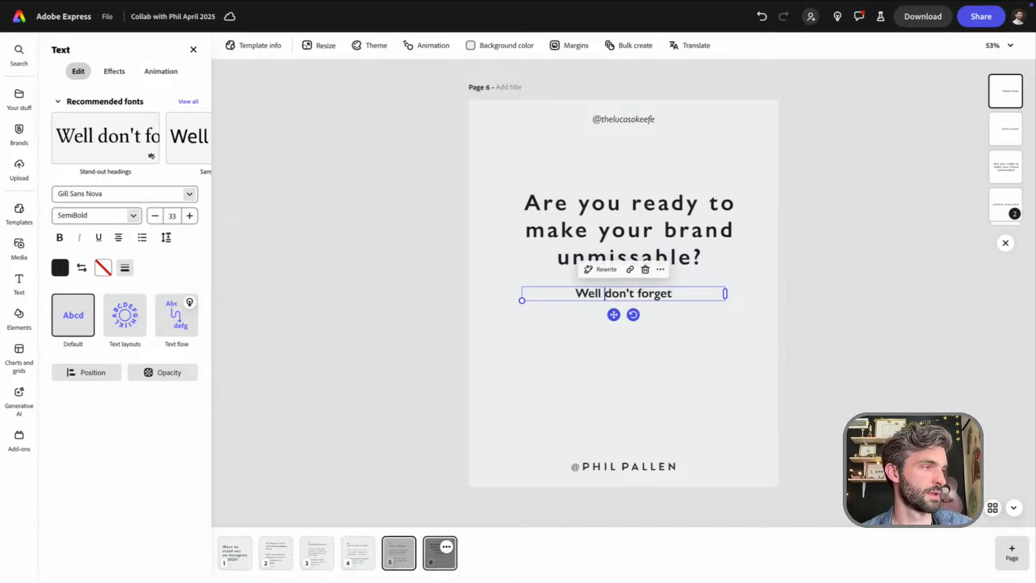
pyautogui.write('t forget to ')
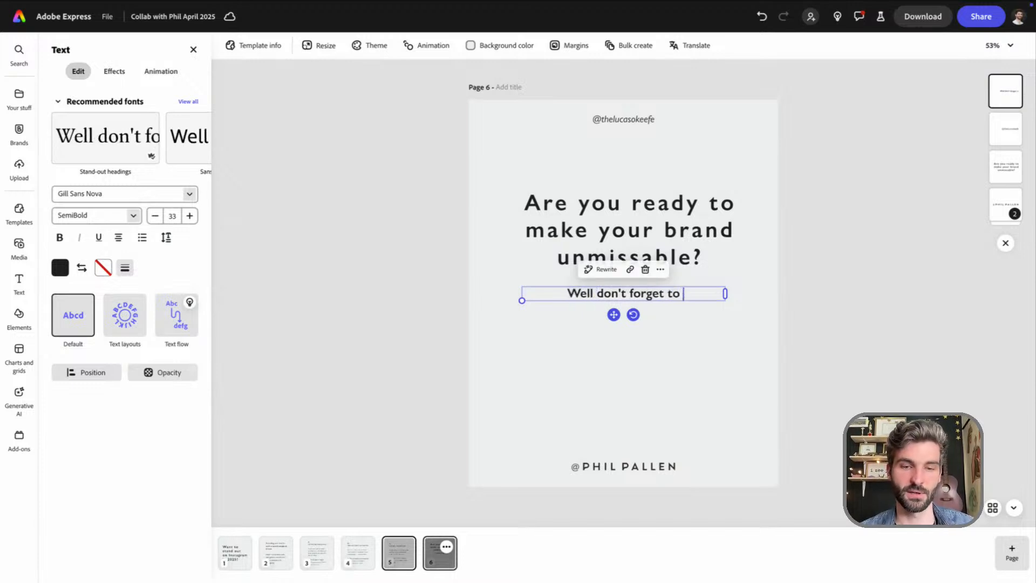
pyautogui.write('follow @the')
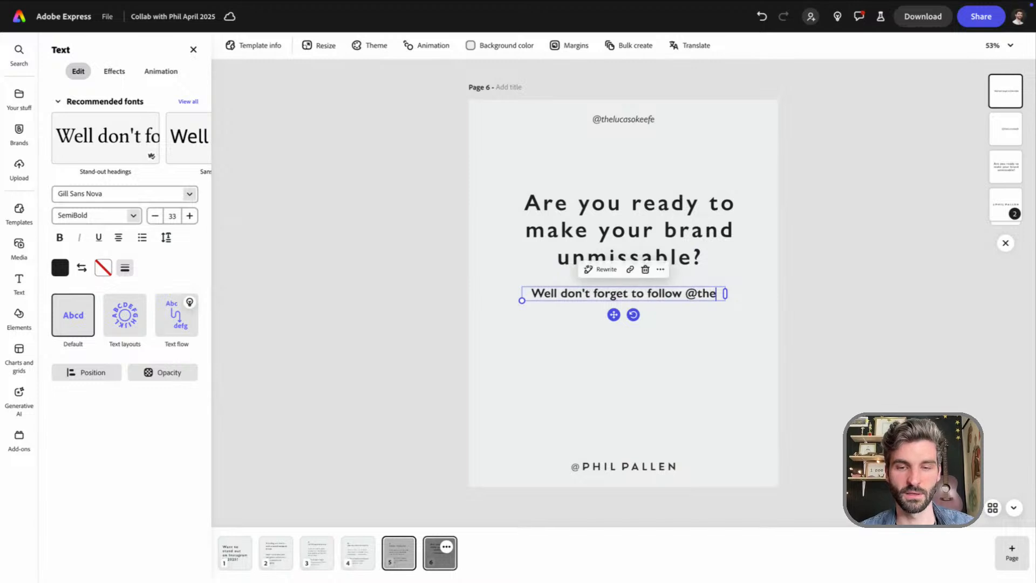
pyautogui.write('lucasokeefe')
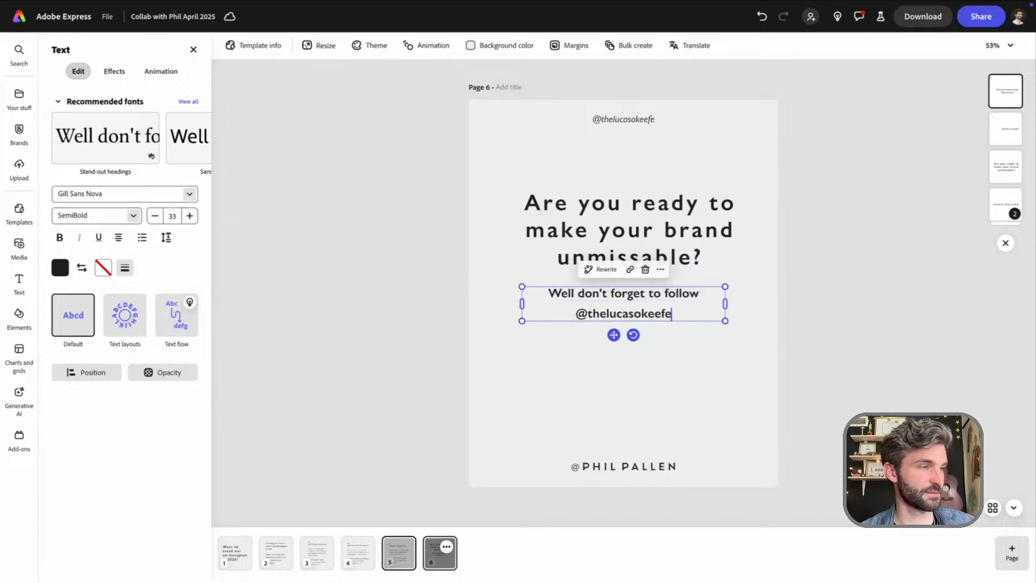
pyautogui.write(' and @phil')
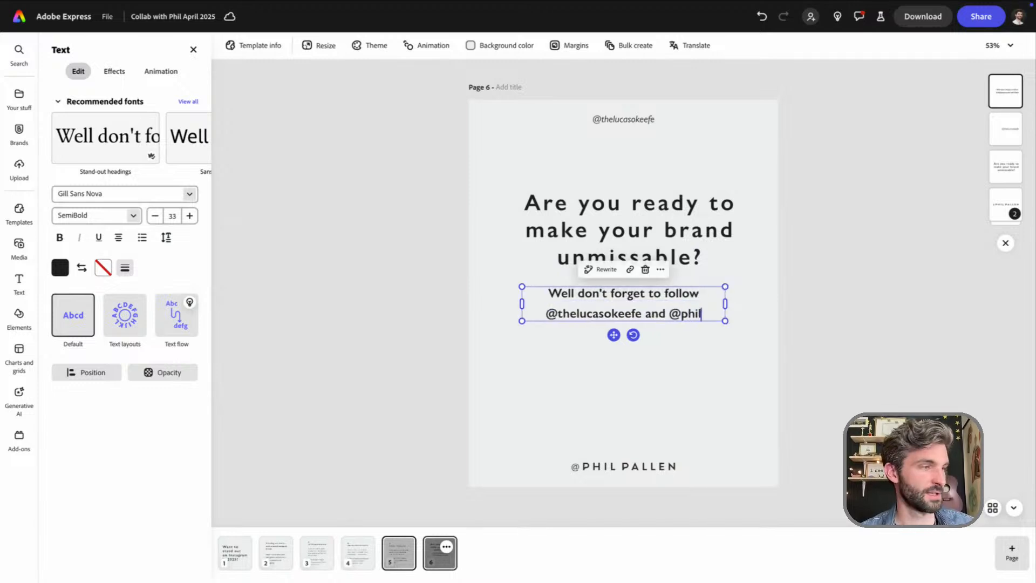
pyautogui.write('pallen for m')
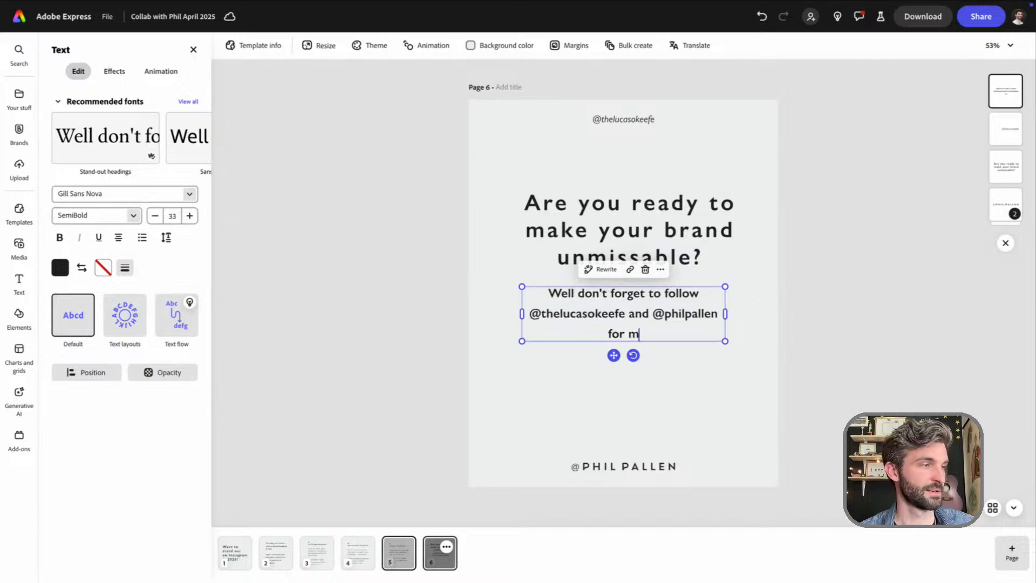
pyautogui.write('ore content ')
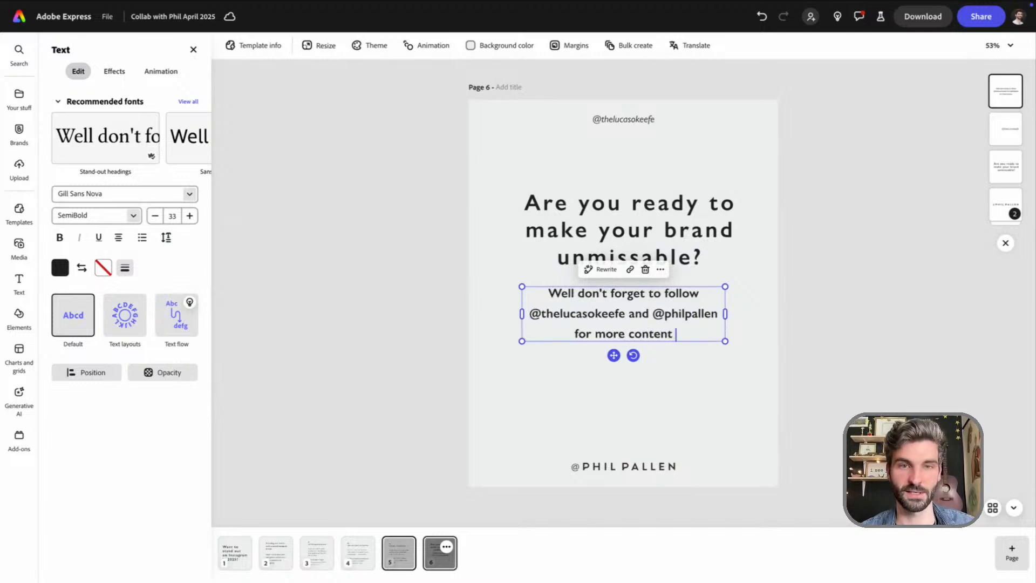
pyautogui.write('tips and')
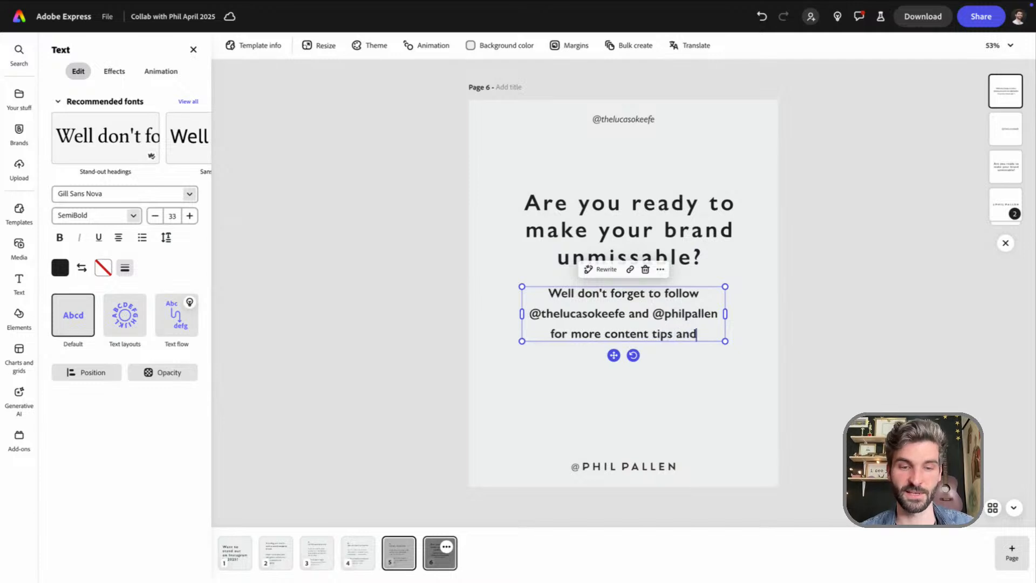
pyautogui.write(' branding insights.')
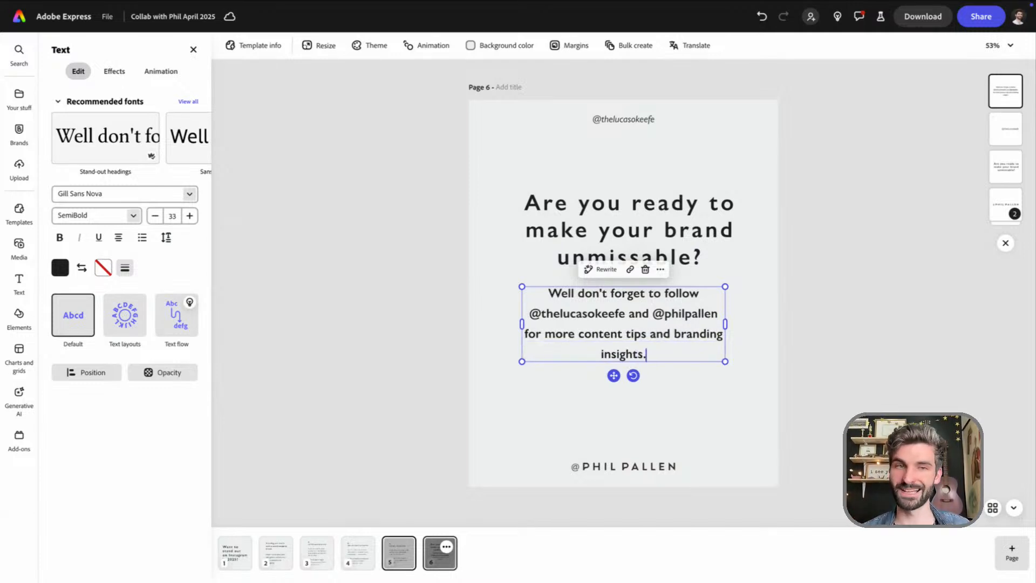
# Narrow page 6's follow text box slightly, keeping four lines, and center it horizontally with a larger gap below the headline
pyautogui.moveTo(522, 324); pyautogui.dragTo(548, 323)
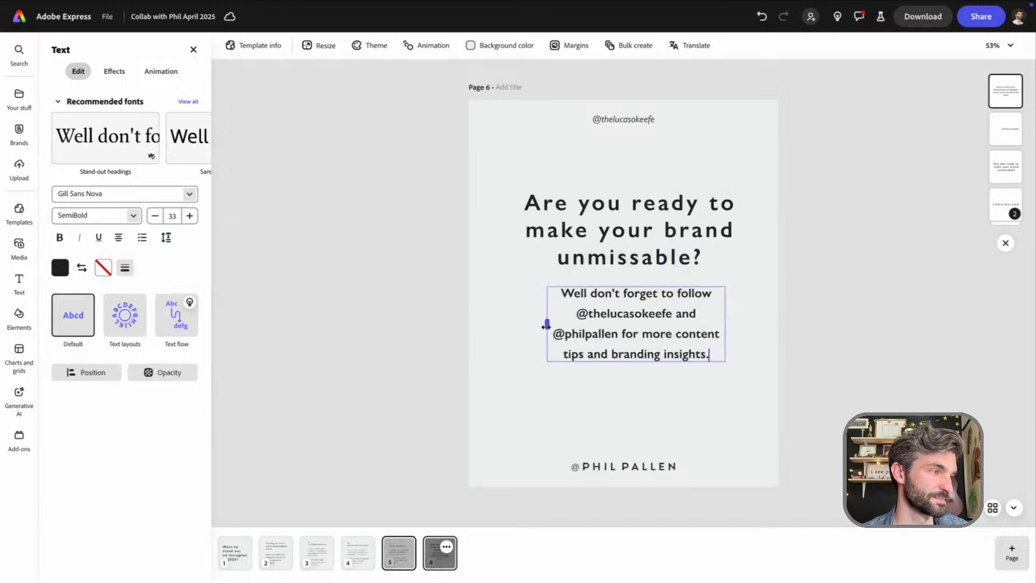
pyautogui.click(682, 399)
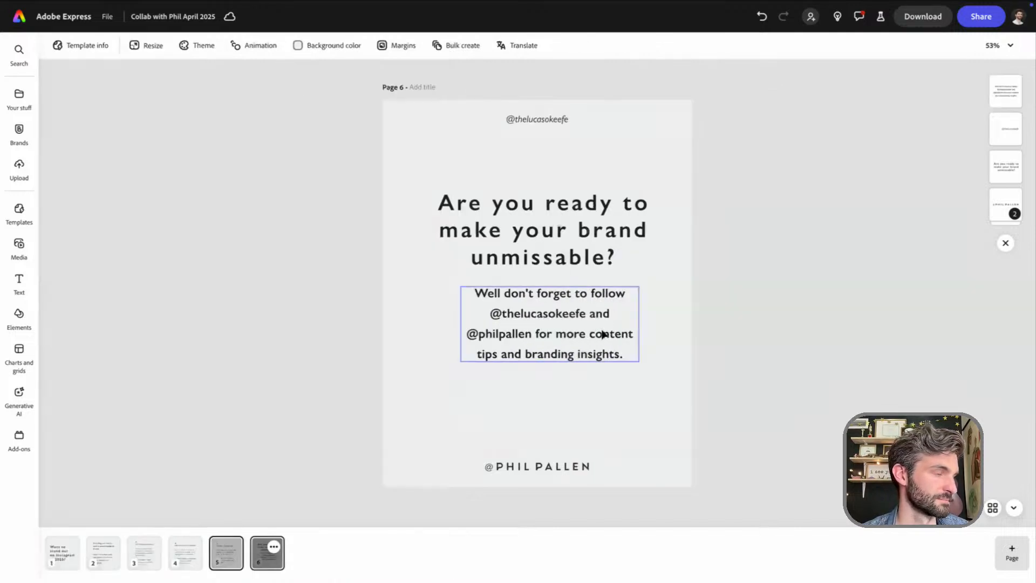
pyautogui.moveTo(600, 336); pyautogui.dragTo(673, 356)
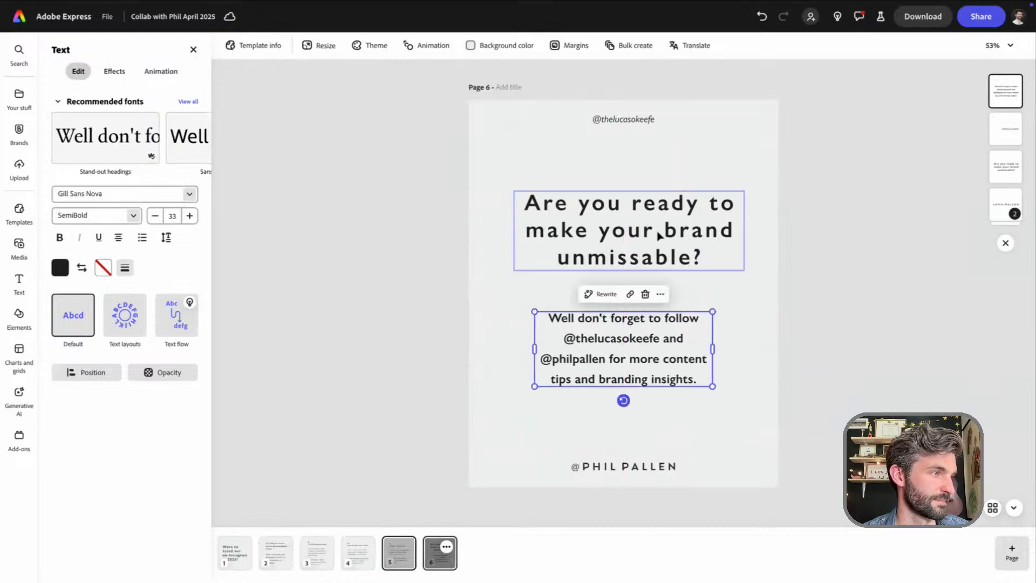
# Shift page 6's headline and follow text together slightly down, keeping both centered between the two handles
pyautogui.keyDown('shift'); pyautogui.click(658, 239); pyautogui.keyUp('shift')
pyautogui.moveTo(665, 234)
pyautogui.mouseDown()
pyautogui.moveTo(663, 217)
pyautogui.moveTo(667, 249)
pyautogui.mouseUp()
pyautogui.press('Escape')
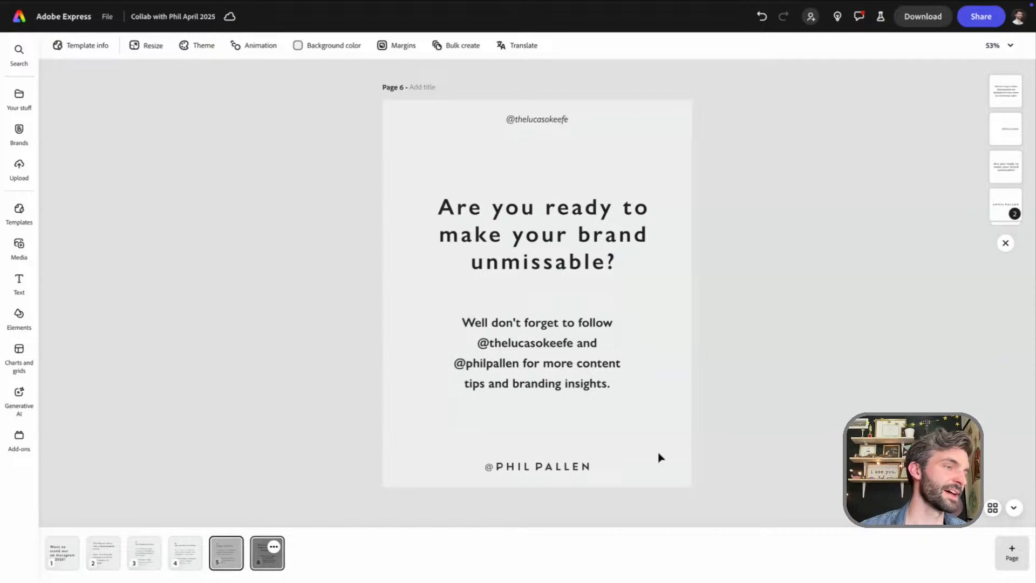
# Review all six carousel pages side by side in the grid overview, and return to page 1 in the editor
pyautogui.click(992, 507)
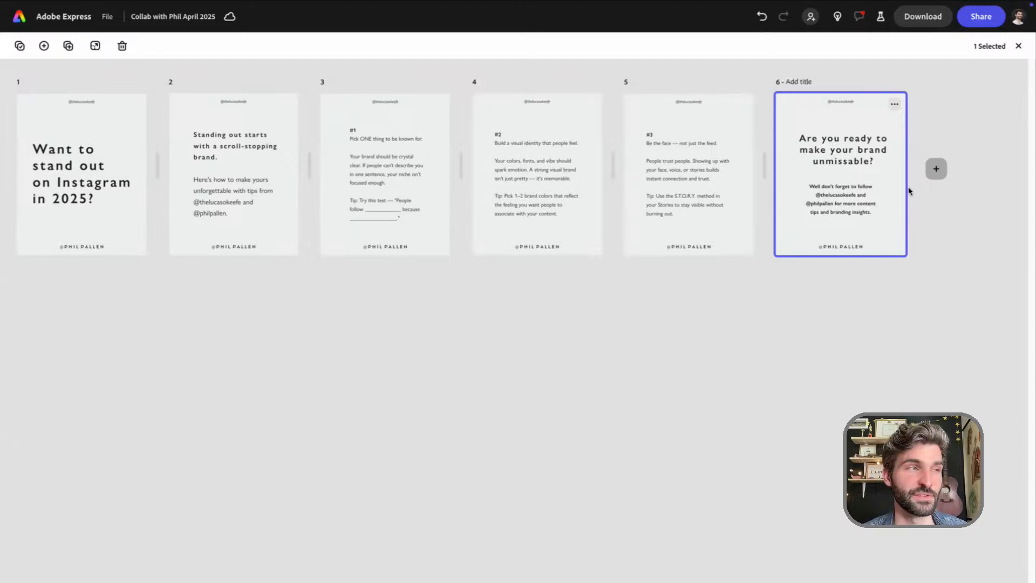
pyautogui.click(1018, 46)
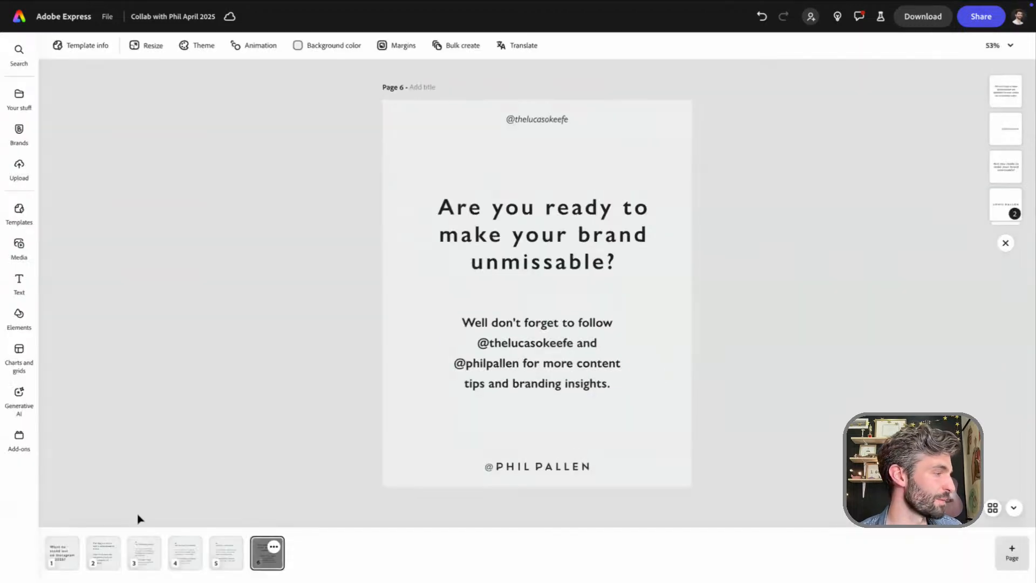
pyautogui.click(64, 559)
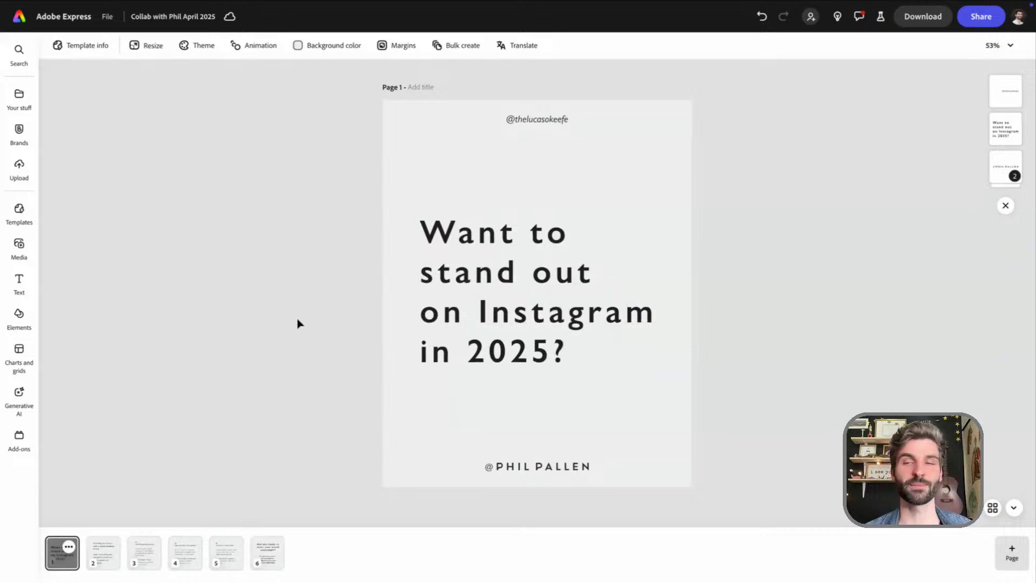
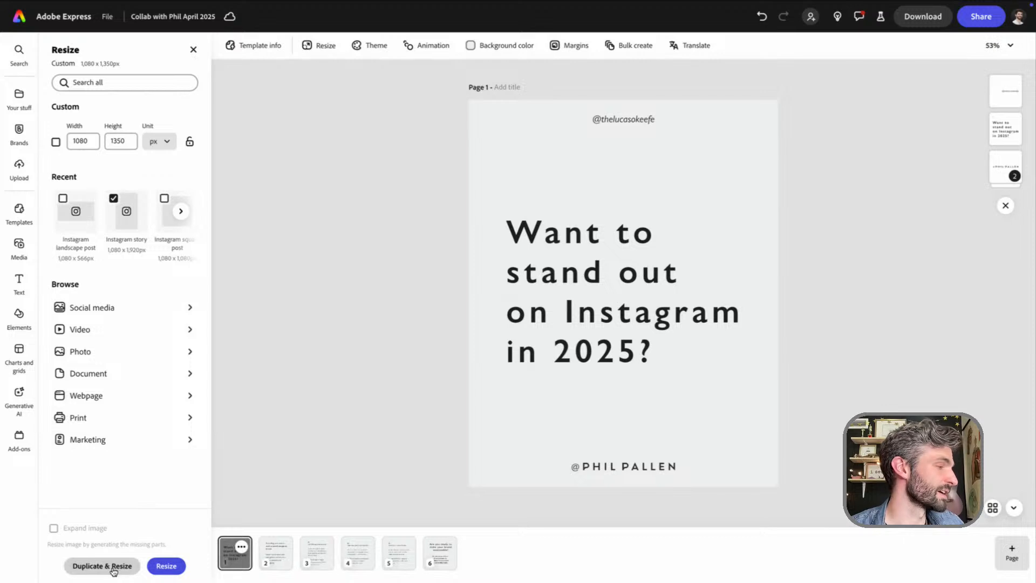
# Duplicate page 1 at the Instagram story size of 1,080 x 1,920 px, keeping the original at its carousel size
pyautogui.click(167, 566)
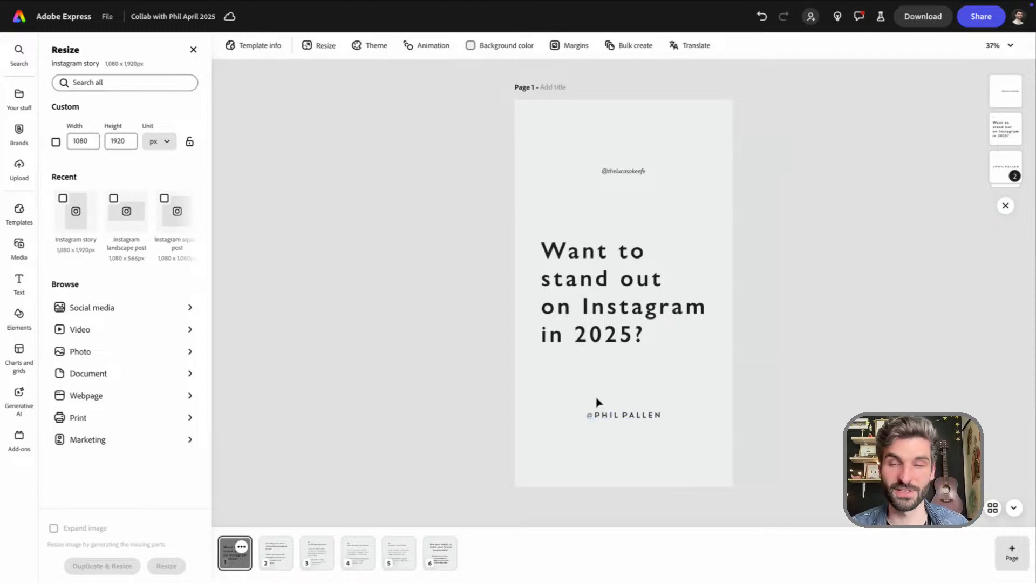
pyautogui.hotkey('ctrl', 'z')
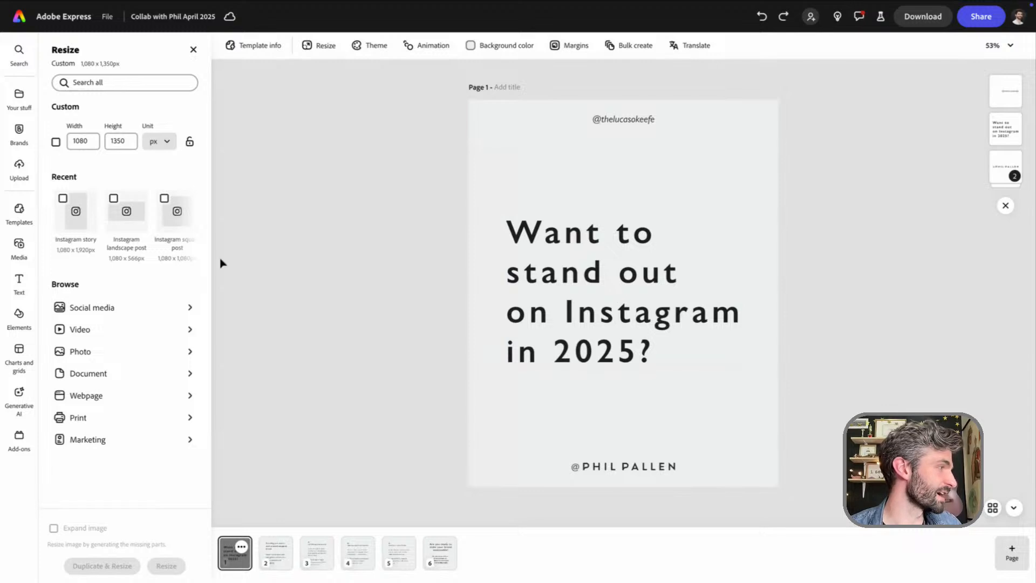
pyautogui.click(62, 198)
pyautogui.click(123, 565)
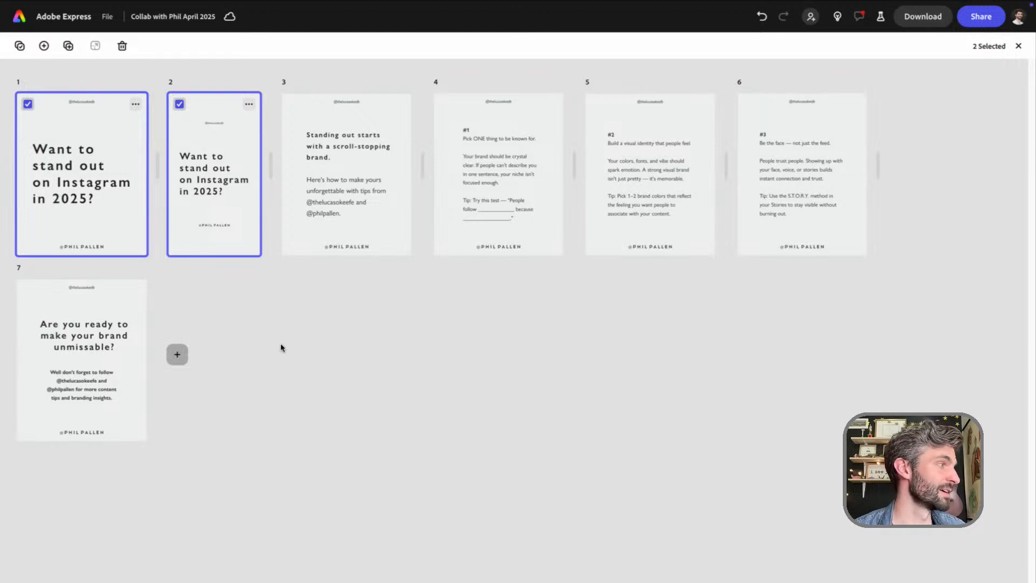
# Move the story-size copy ahead of the original cover in the page overview and open it for editing
pyautogui.click(199, 129)
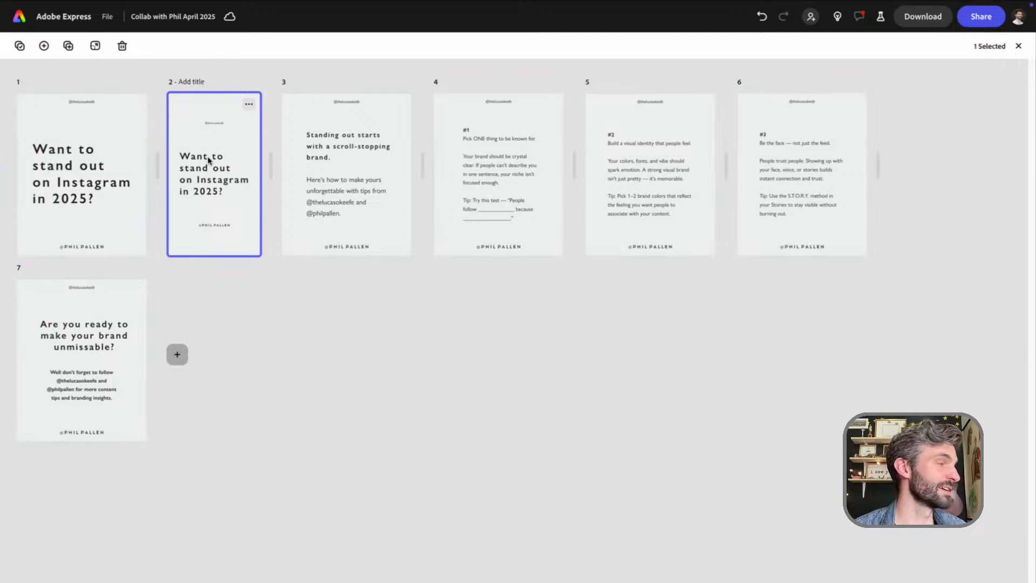
pyautogui.moveTo(221, 163); pyautogui.dragTo(80, 178)
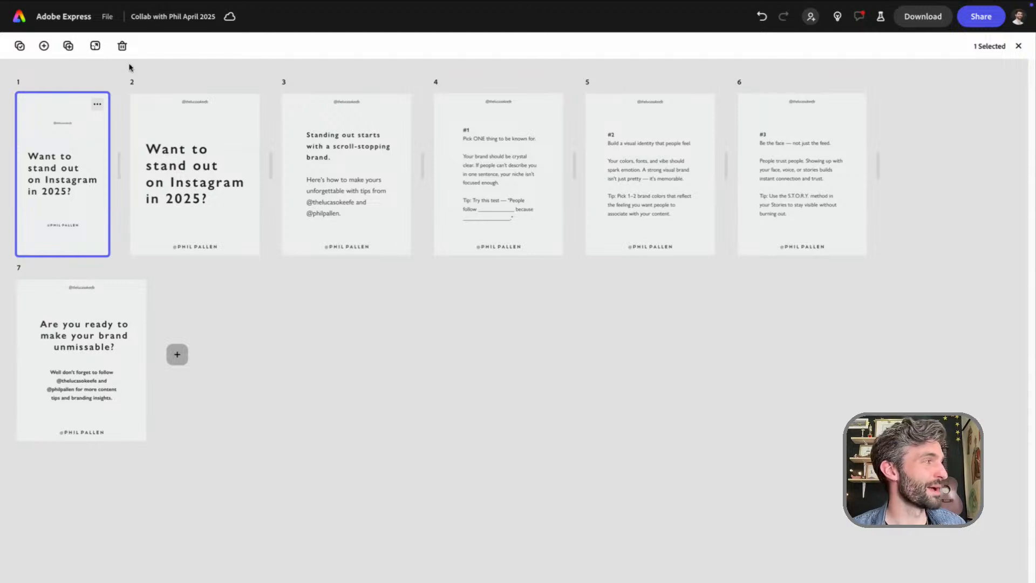
pyautogui.doubleClick(64, 178)
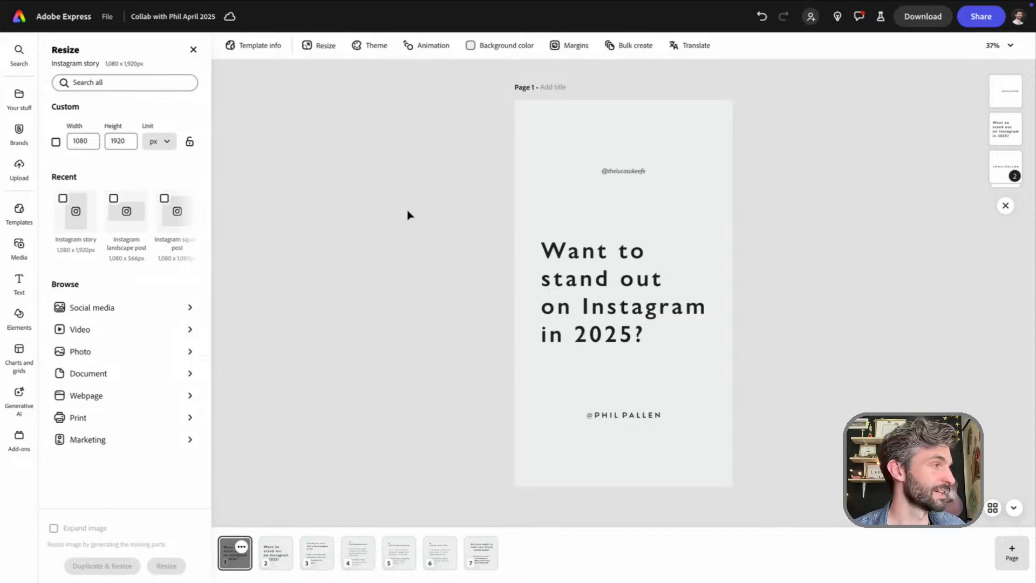
# Delete both collaborators' handles from the story page, leaving only the headline
pyautogui.click(630, 172)
pyautogui.press('Delete')
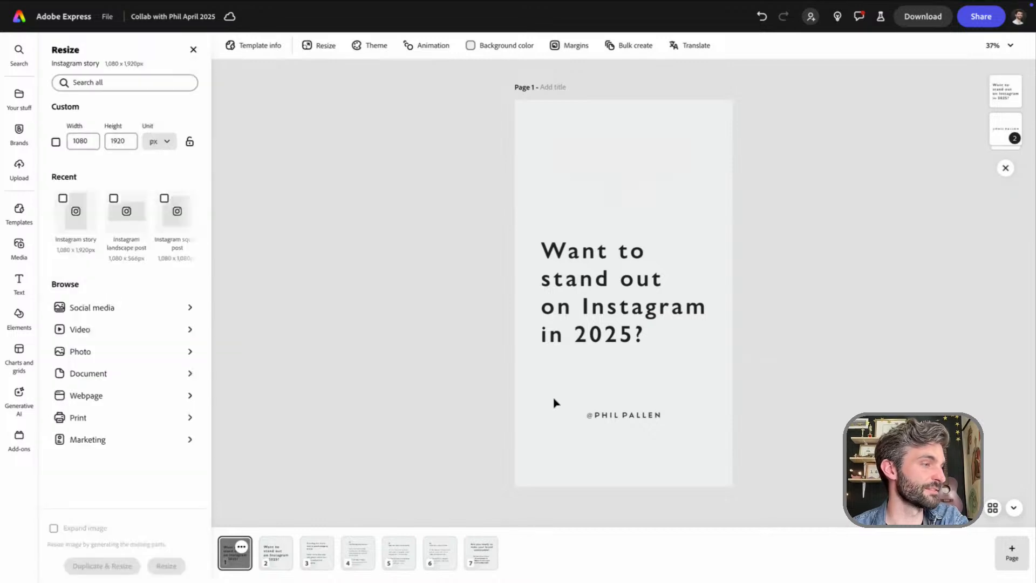
pyautogui.click(621, 415)
pyautogui.press('Delete')
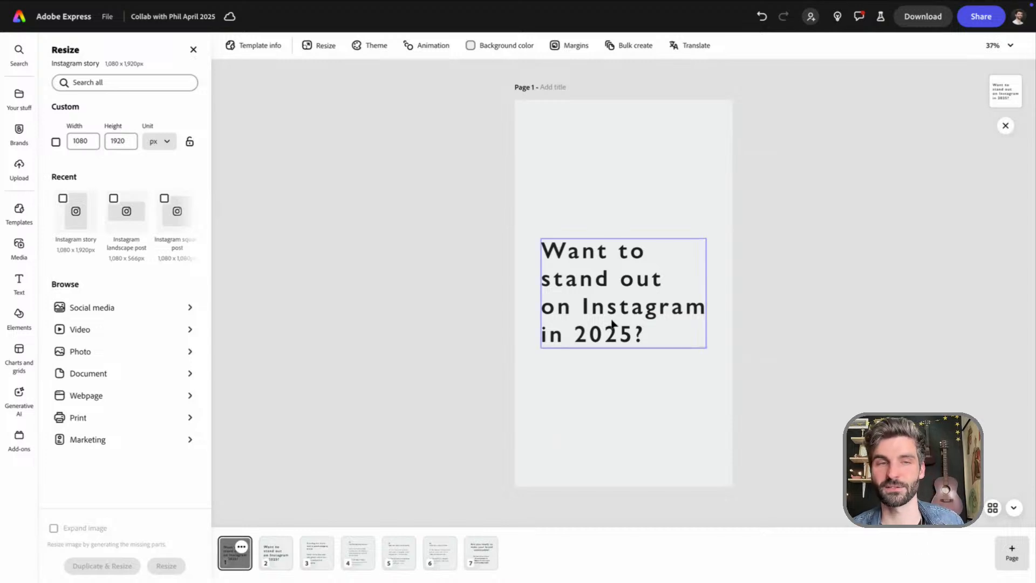
# Move the story headline up into the page's upper half and scale it down to font size 72
pyautogui.click(646, 315)
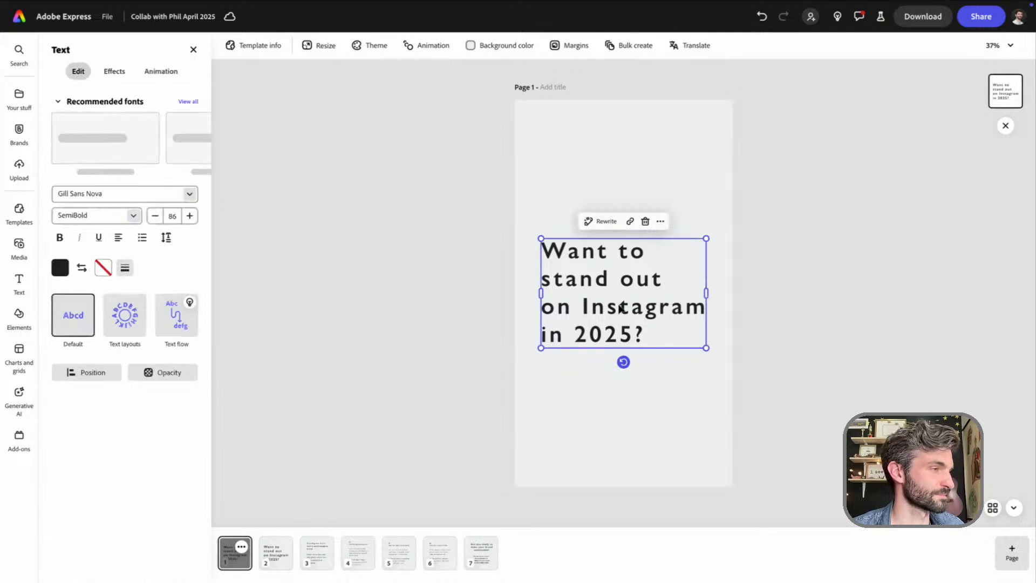
pyautogui.moveTo(611, 290); pyautogui.dragTo(610, 229)
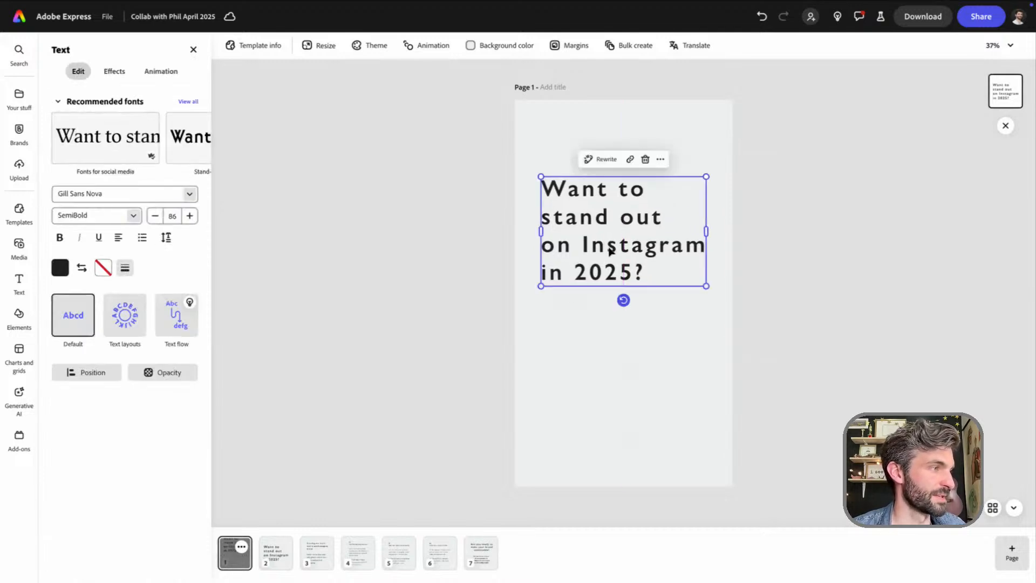
pyautogui.moveTo(706, 286); pyautogui.dragTo(678, 266)
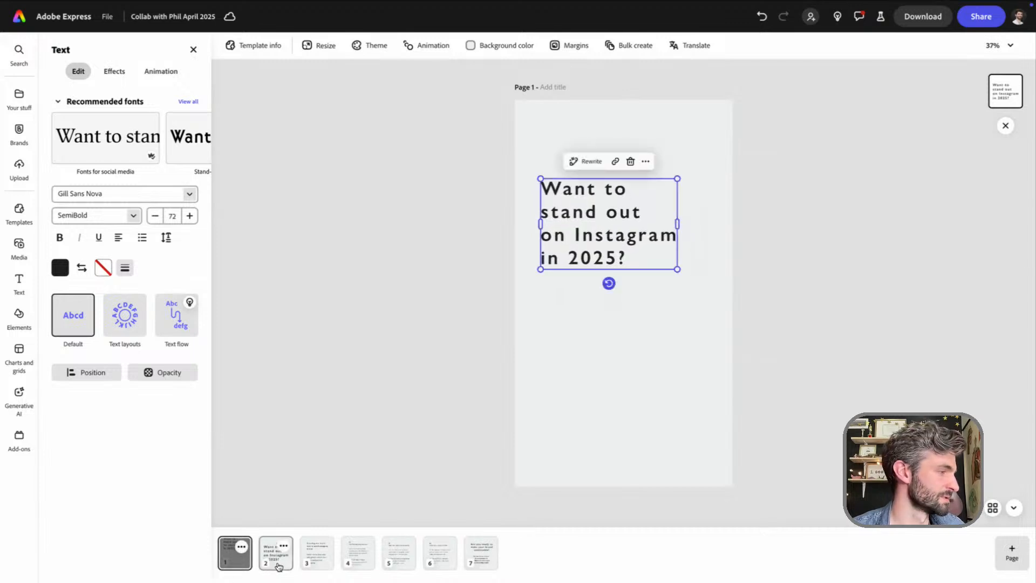
# Copy page 3's main text block onto the story page and place it just below the headline
pyautogui.click(317, 552)
pyautogui.click(571, 354)
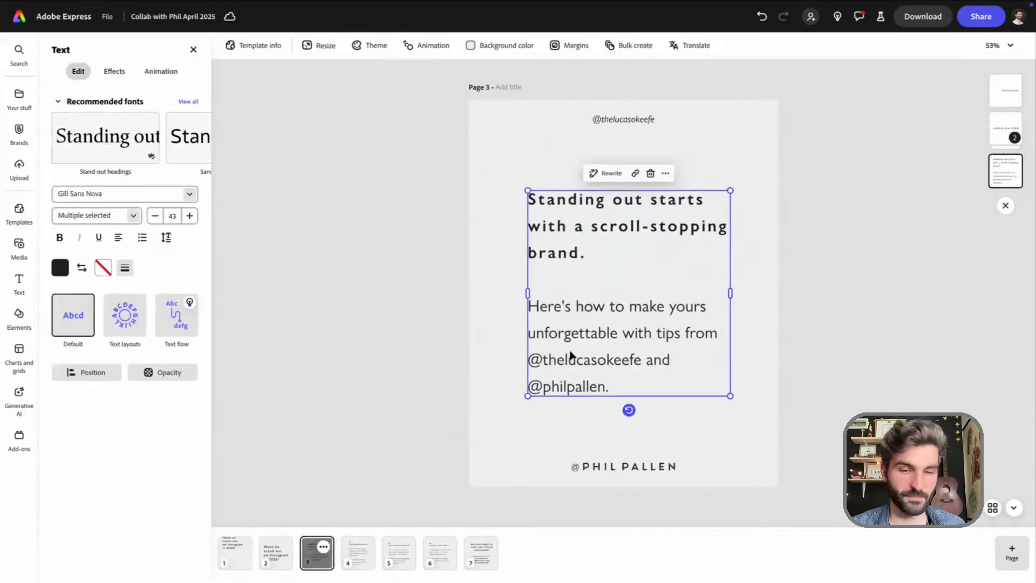
pyautogui.click(234, 553)
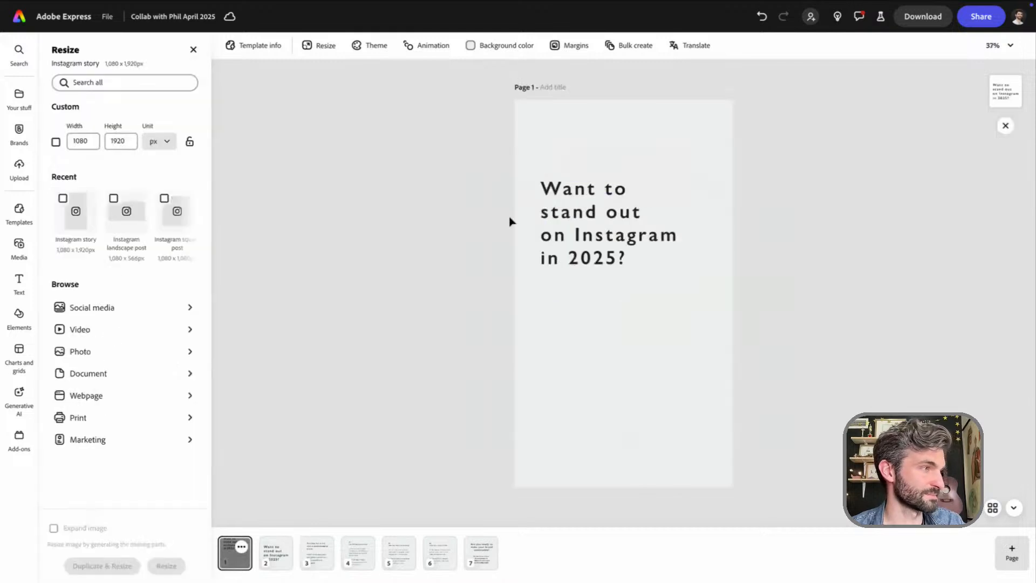
pyautogui.press('super+v')
pyautogui.moveTo(607, 290); pyautogui.dragTo(605, 400)
# Replace all of the pasted text on the story page with "NEW POST:"
pyautogui.tripleClick(605, 400)
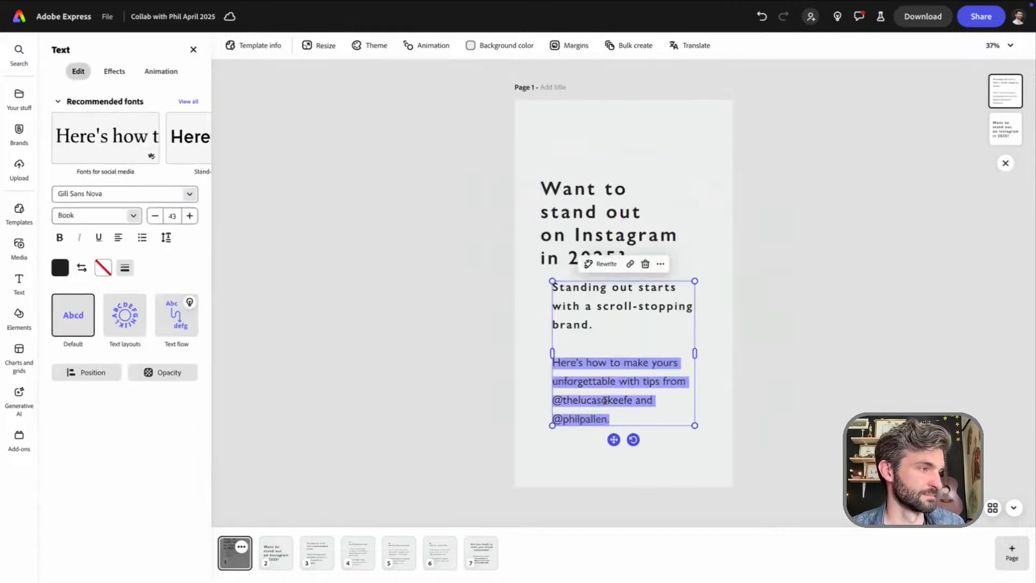
pyautogui.press('super+a')
pyautogui.write('Coming')
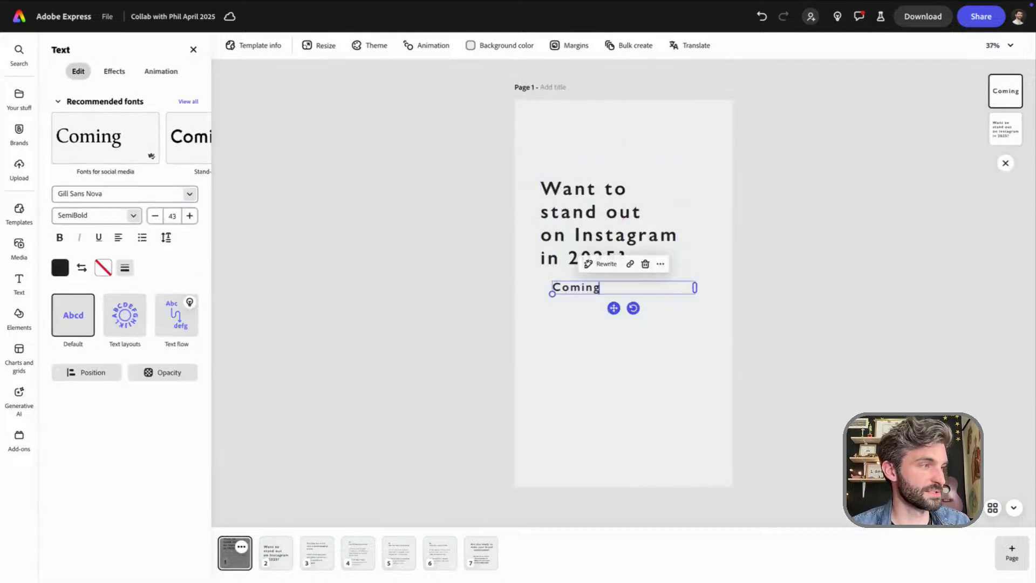
pyautogui.press('BackSpace')
pyautogui.write('g')
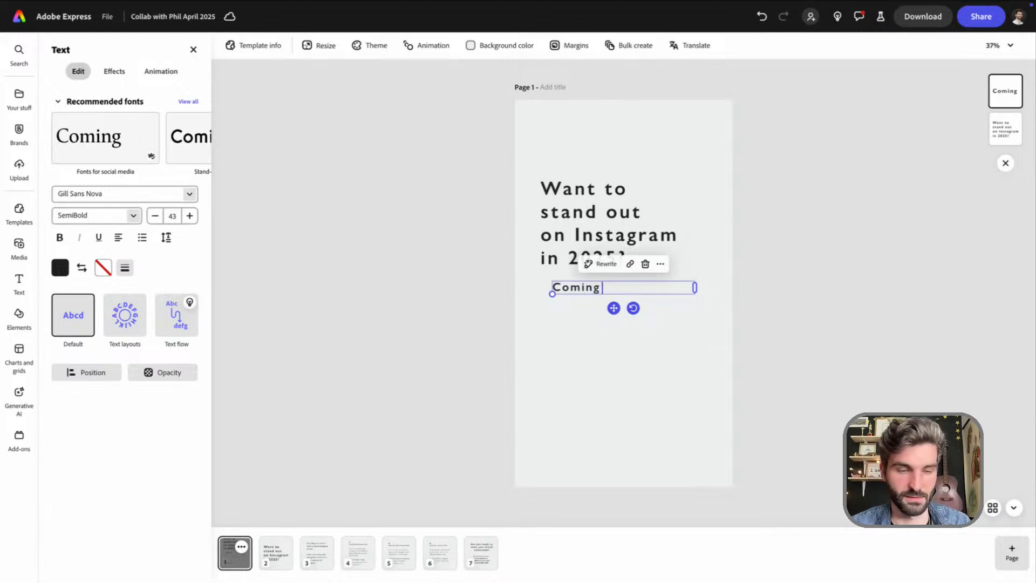
pyautogui.press('BackSpace')
pyautogui.press('BackSpace')
pyautogui.press('BackSpace')
pyautogui.press('BackSpace')
pyautogui.press('BackSpace')
pyautogui.press('BackSpace')
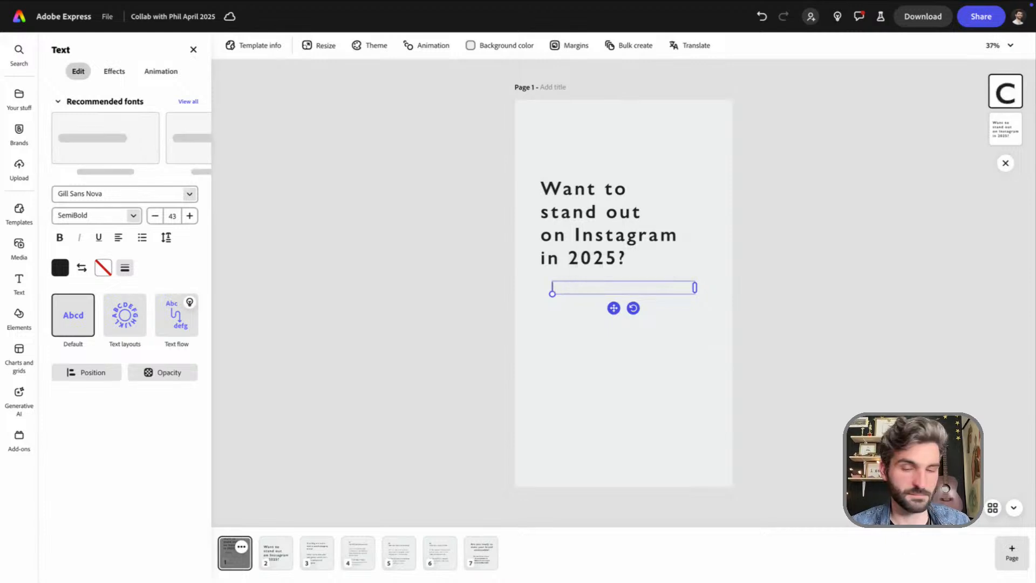
pyautogui.write('NE')
pyautogui.press('BackSpace')
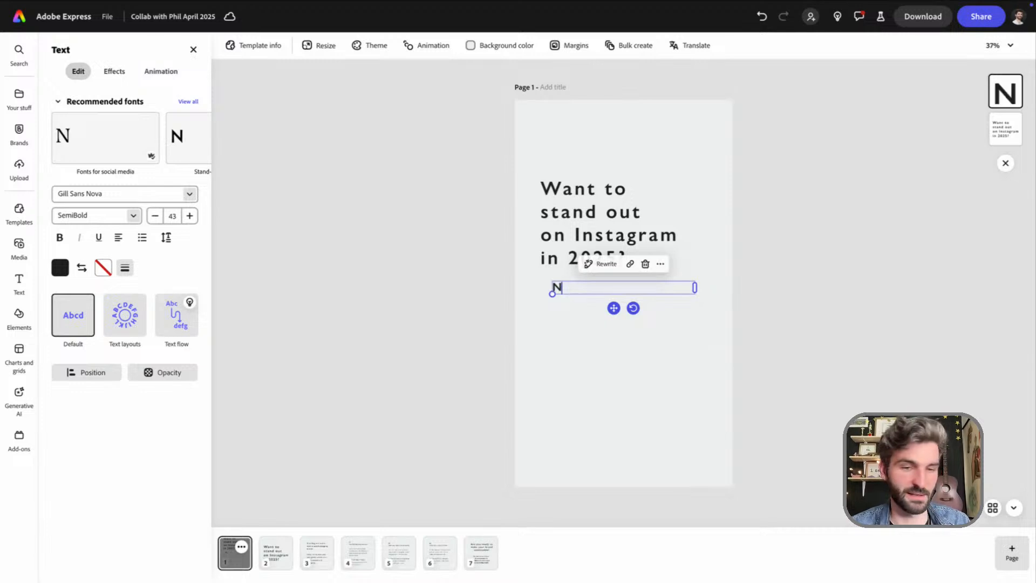
pyautogui.write('EW POSTI')
pyautogui.press('BackSpace')
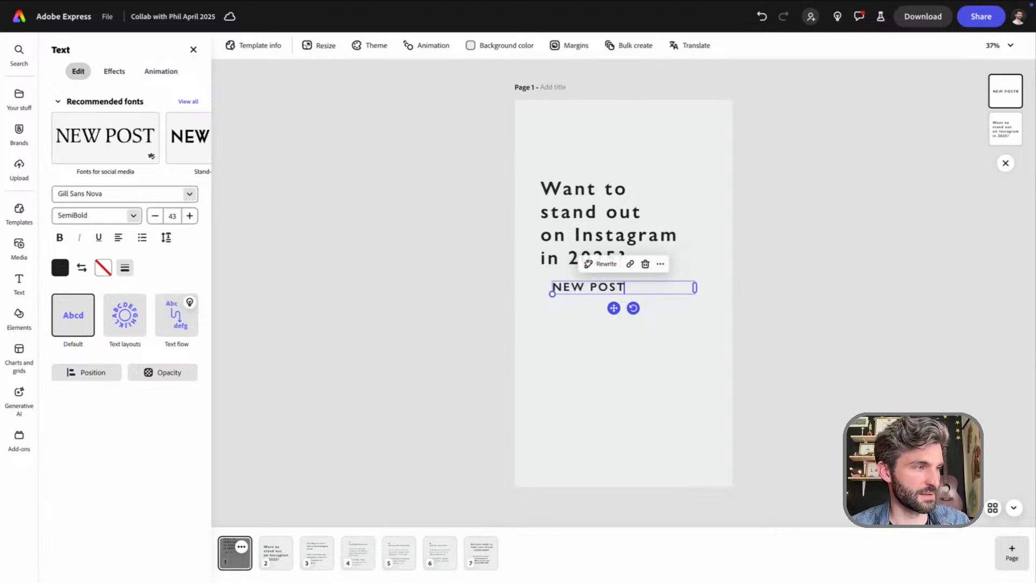
pyautogui.write(':')
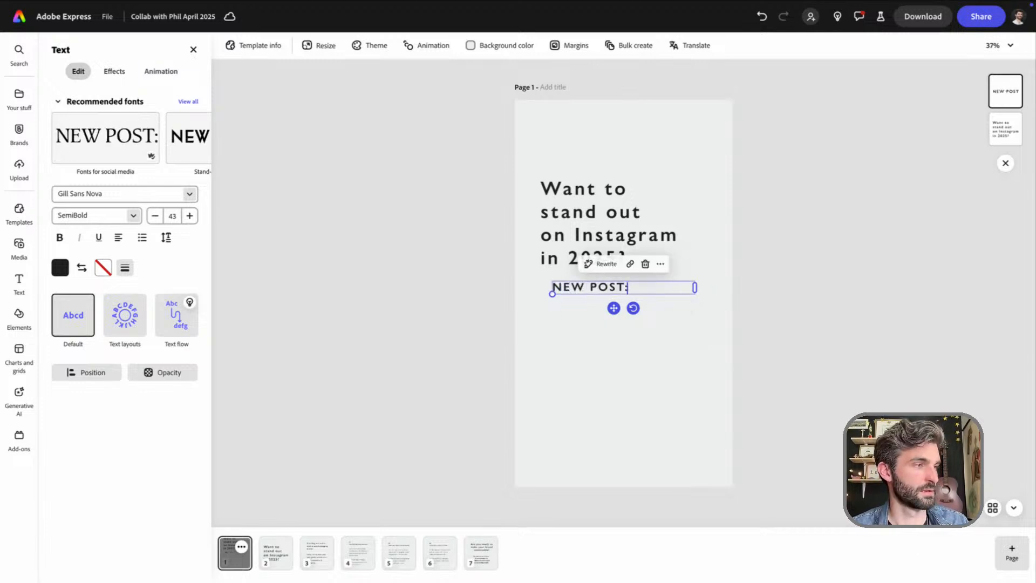
# Move the "NEW POST:" label directly above the story headline, aligned with its left edge
pyautogui.moveTo(613, 309); pyautogui.dragTo(600, 167)
pyautogui.click(606, 185)
pyautogui.click(621, 367)
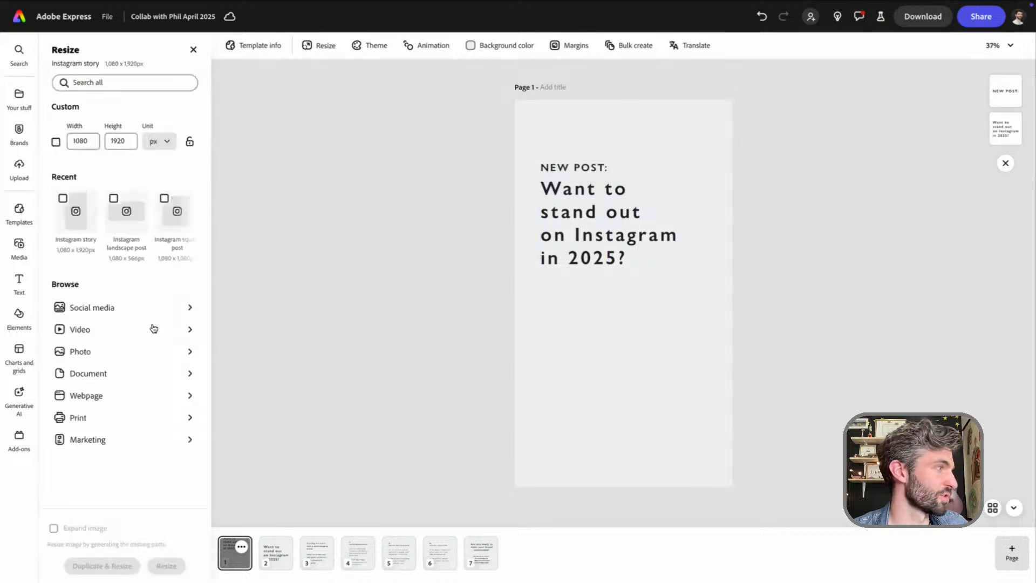
# Add the landscape photo of the man holding a phone from the collaborator's personal content brand assets to the story page
pyautogui.click(25, 133)
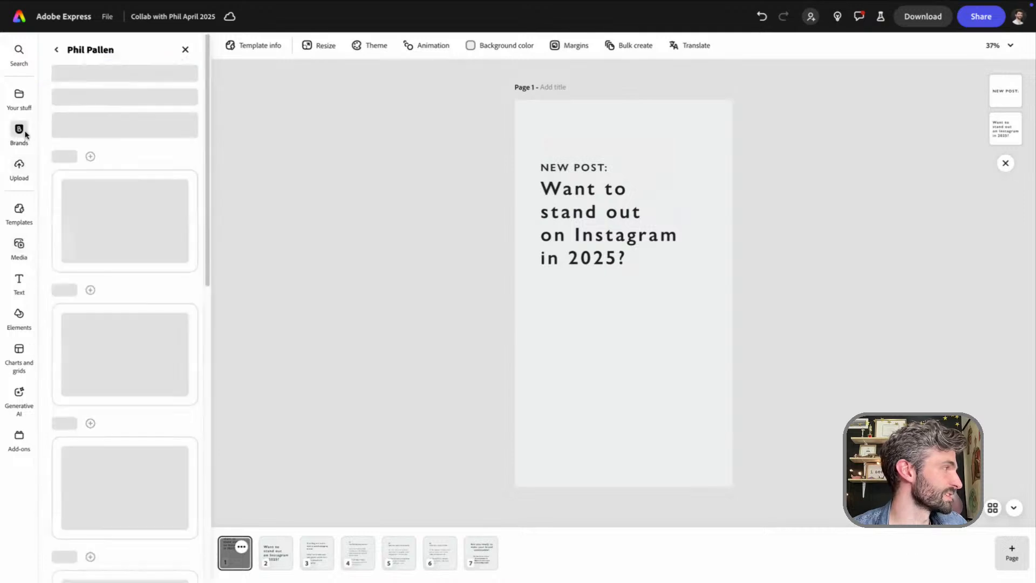
pyautogui.click(56, 50)
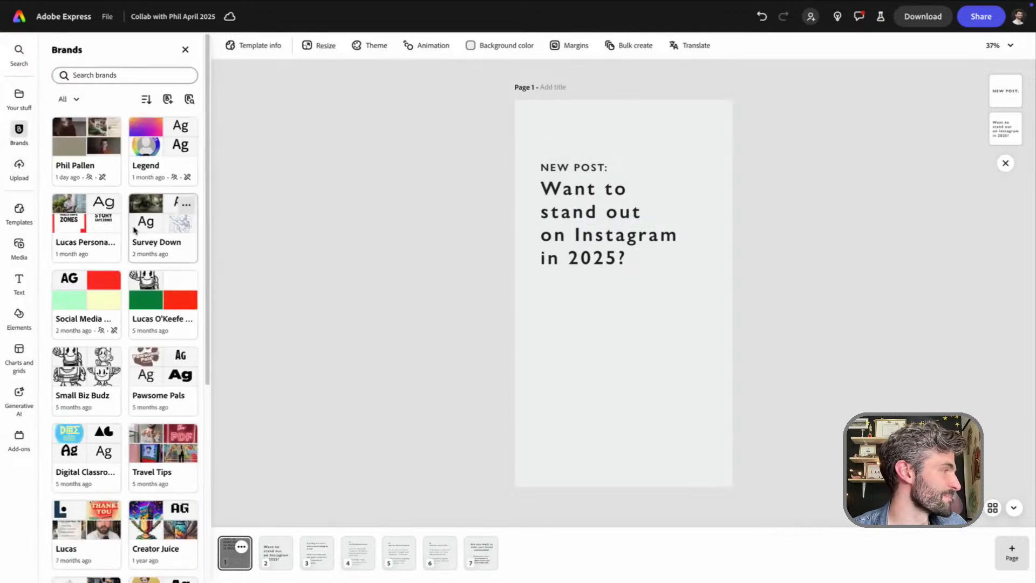
pyautogui.click(96, 214)
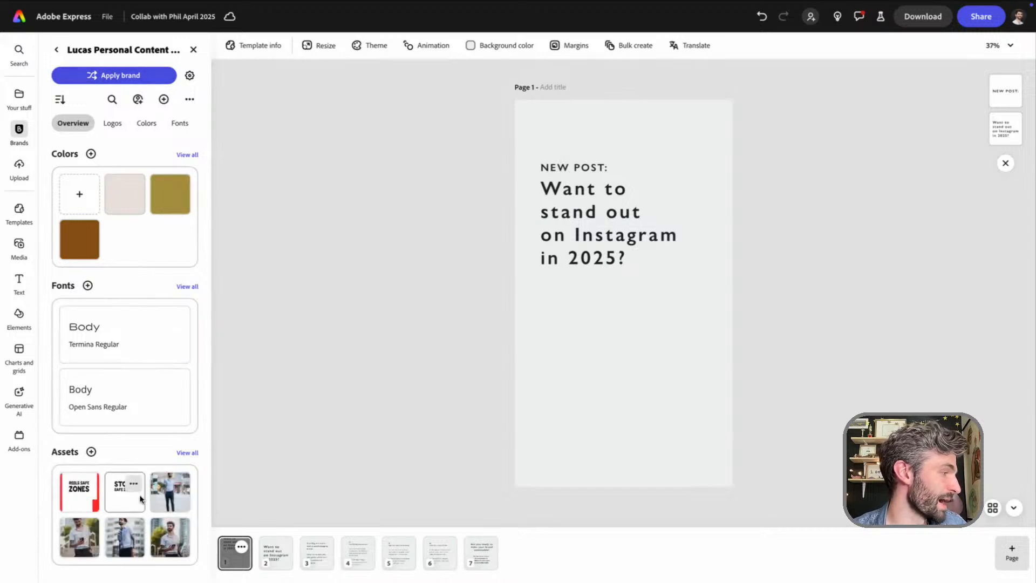
pyautogui.click(175, 548)
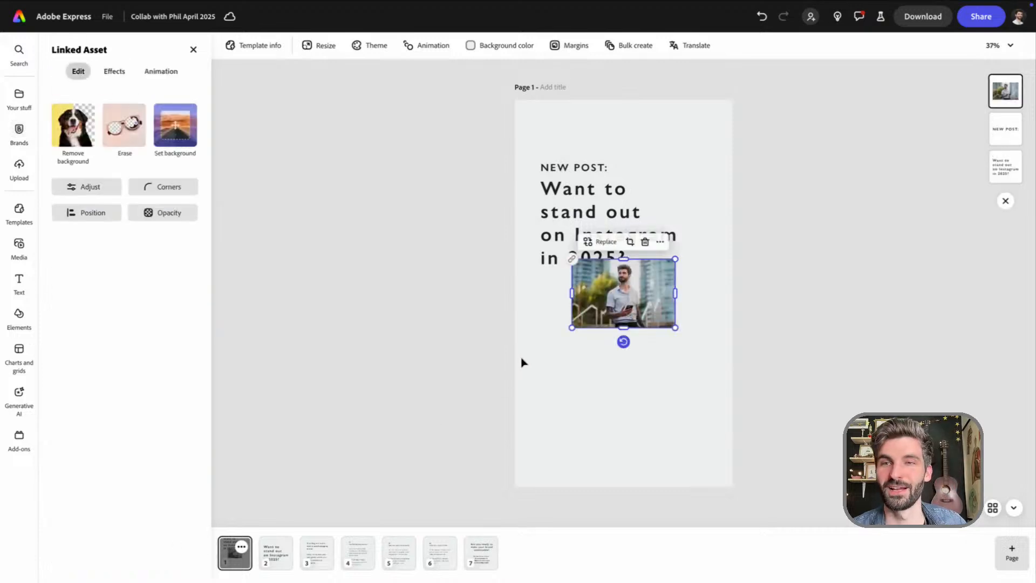
# Enlarge the photo to fill the story page's width below the headline and remove its background
pyautogui.click(20, 133)
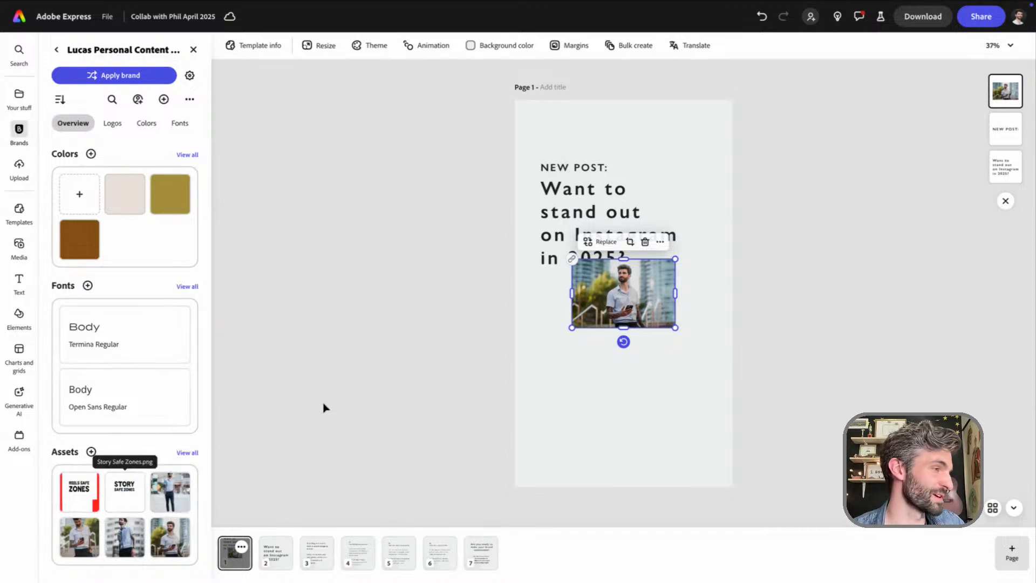
pyautogui.moveTo(633, 306); pyautogui.dragTo(775, 474)
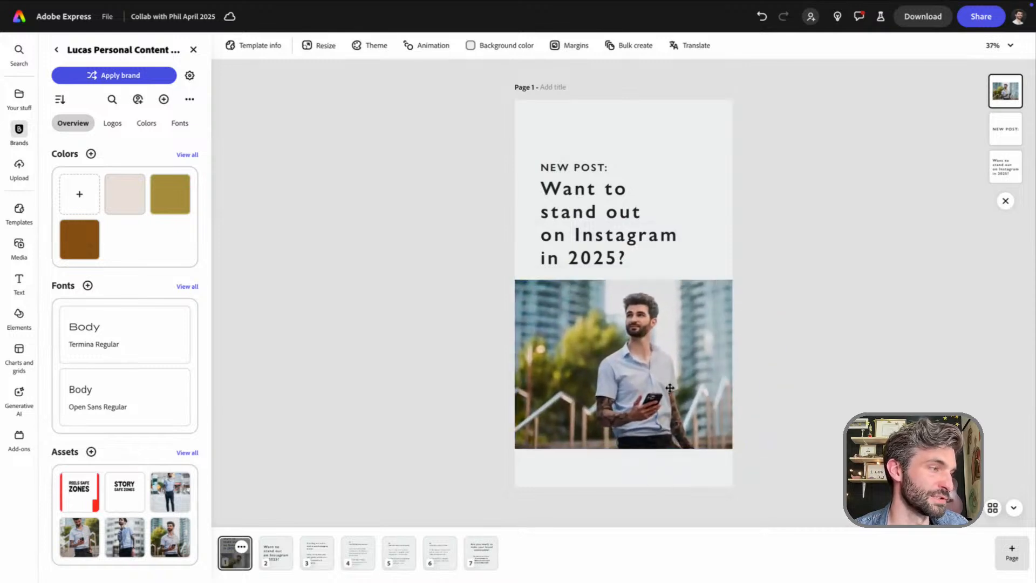
pyautogui.click(649, 358)
pyautogui.click(426, 319)
pyautogui.click(591, 353)
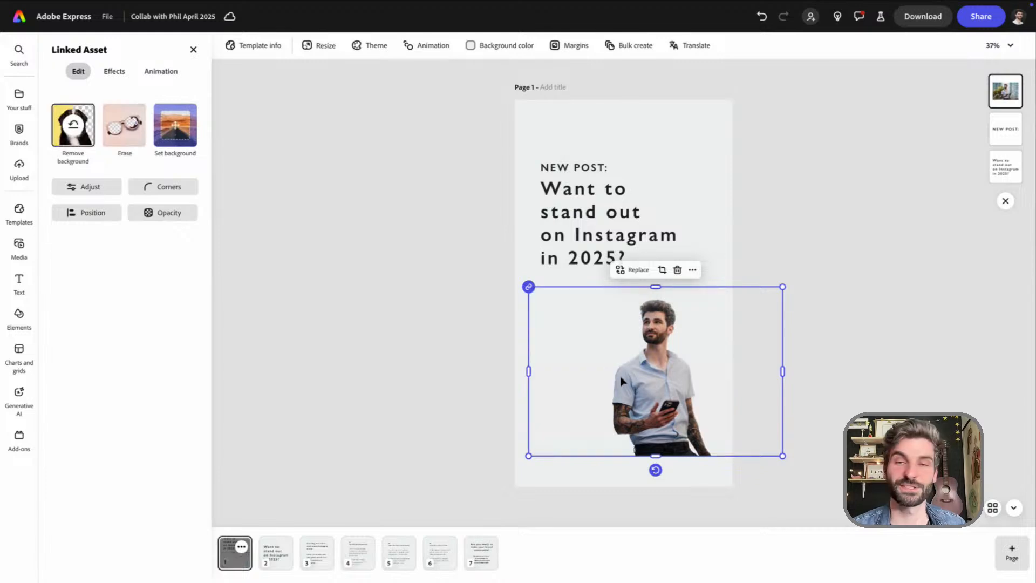
# Crop the empty sides off the man's cutout and enlarge it against the story page's lower-right corner, below the headline
pyautogui.moveTo(663, 399); pyautogui.dragTo(682, 424)
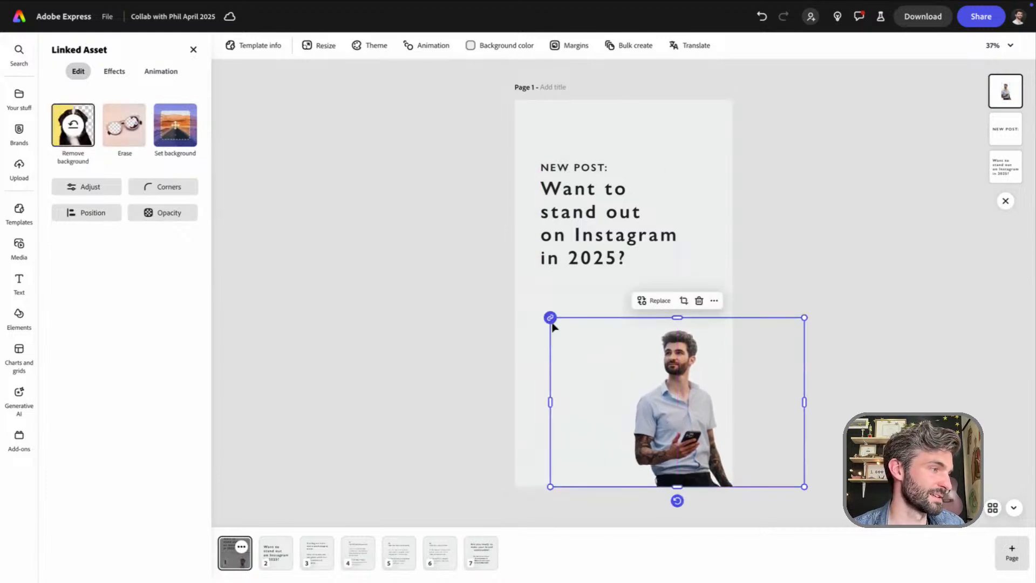
pyautogui.moveTo(551, 400); pyautogui.dragTo(630, 411)
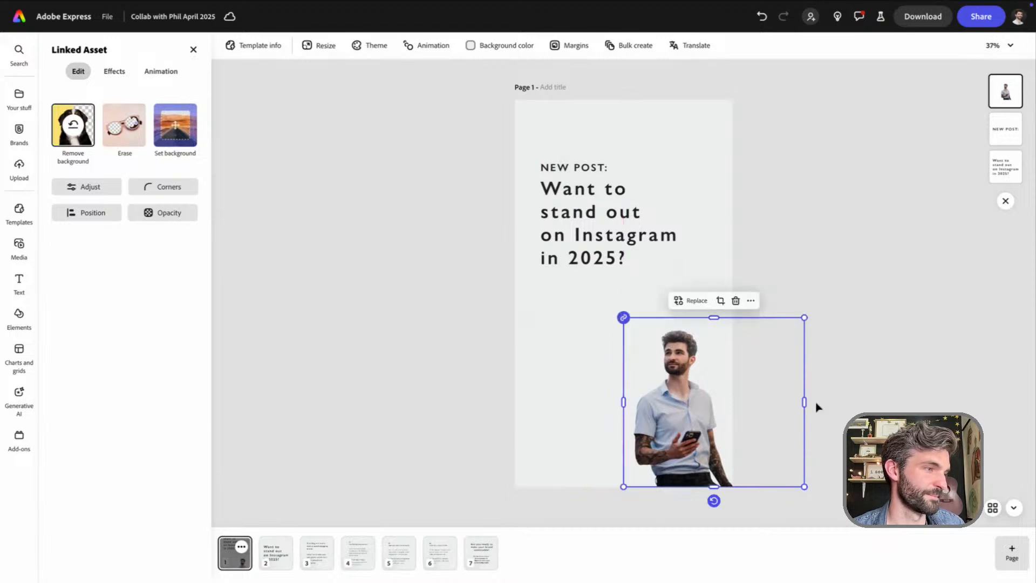
pyautogui.moveTo(805, 402); pyautogui.dragTo(738, 408)
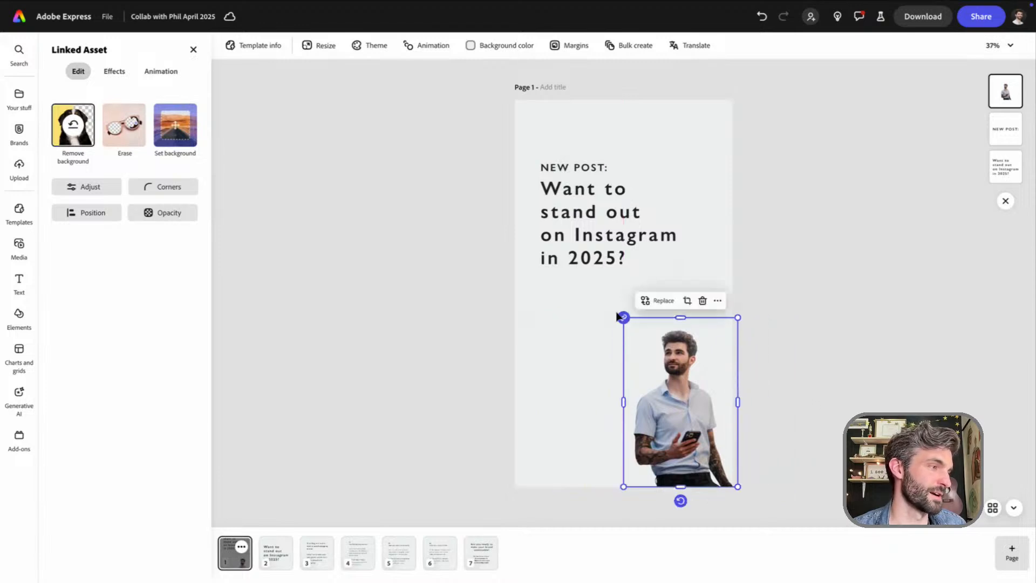
pyautogui.moveTo(624, 317); pyautogui.dragTo(564, 259)
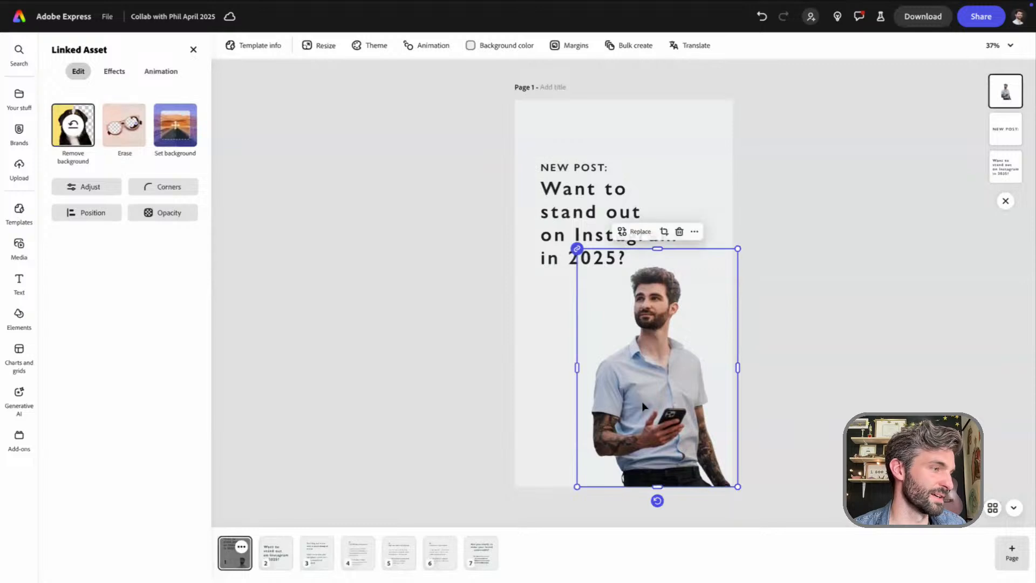
pyautogui.moveTo(643, 403); pyautogui.dragTo(647, 411)
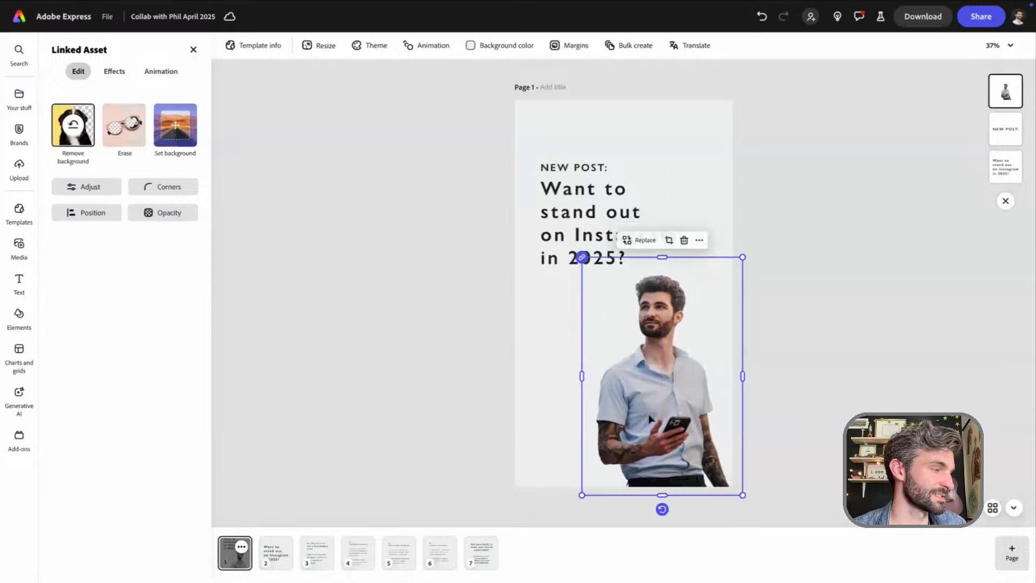
# Review carousel pages 2 to 6 and return to the story page
pyautogui.click(274, 558)
pyautogui.click(317, 565)
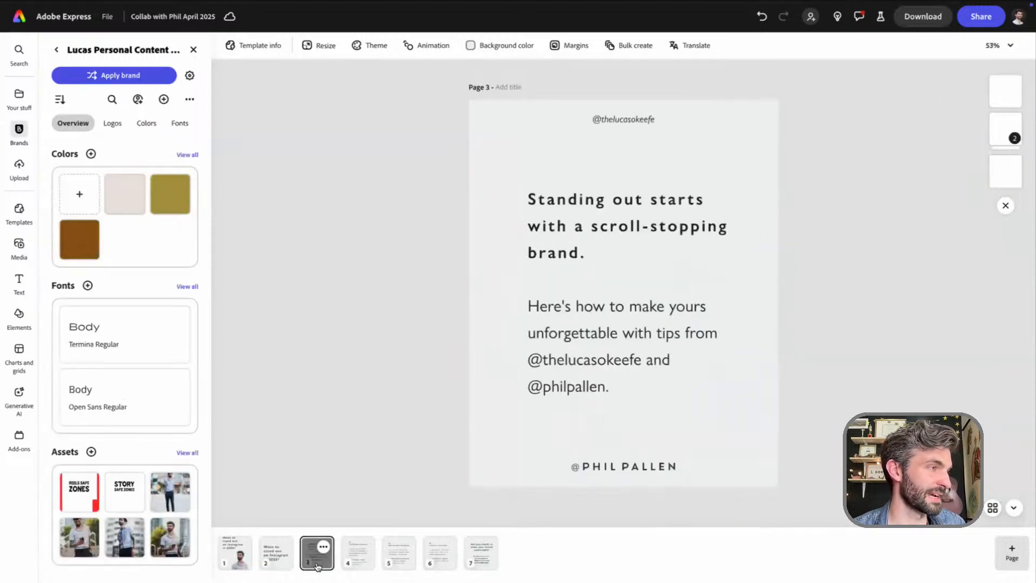
pyautogui.click(357, 562)
pyautogui.click(400, 560)
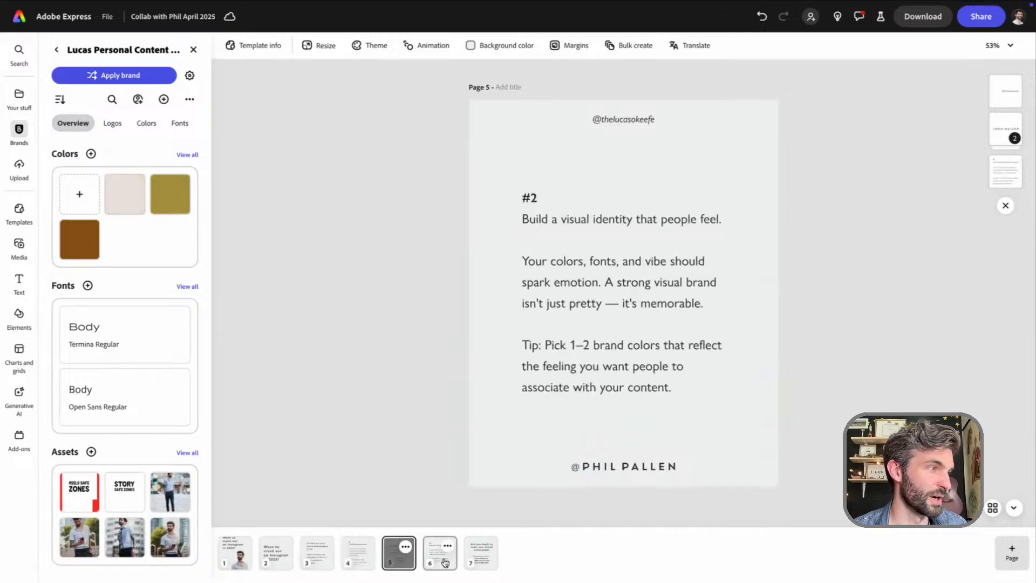
pyautogui.click(441, 560)
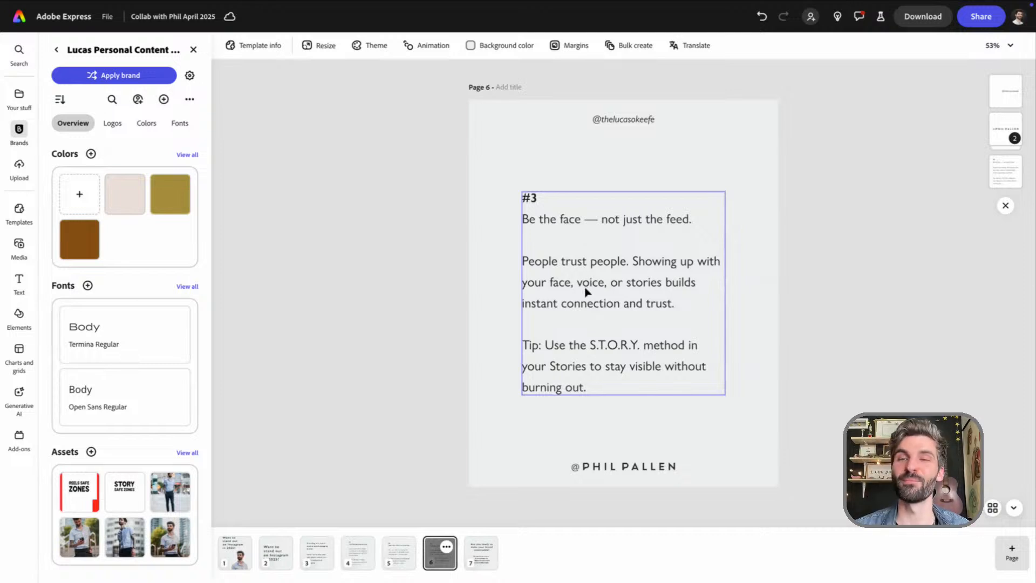
pyautogui.click(234, 552)
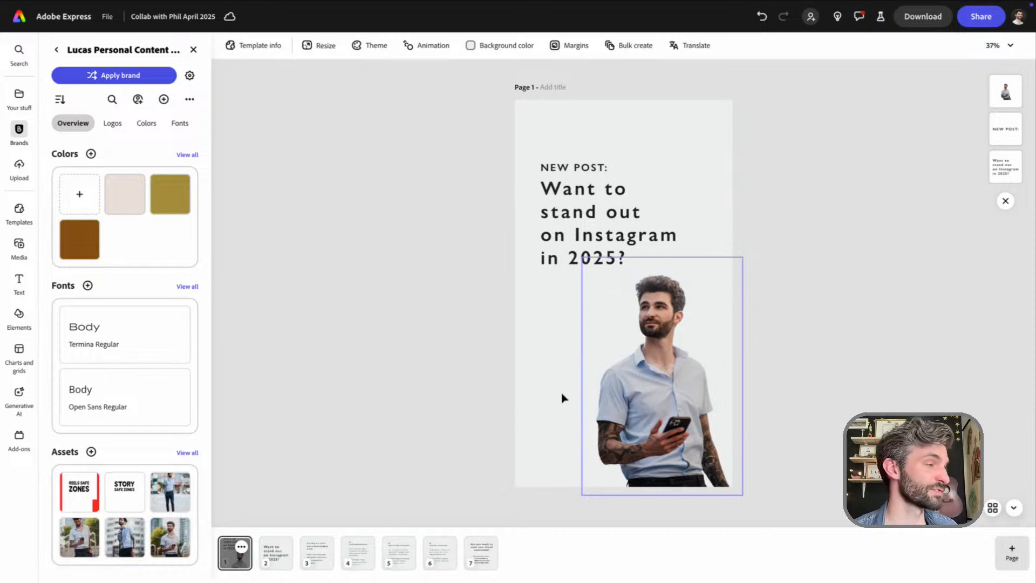
pyautogui.click(683, 405)
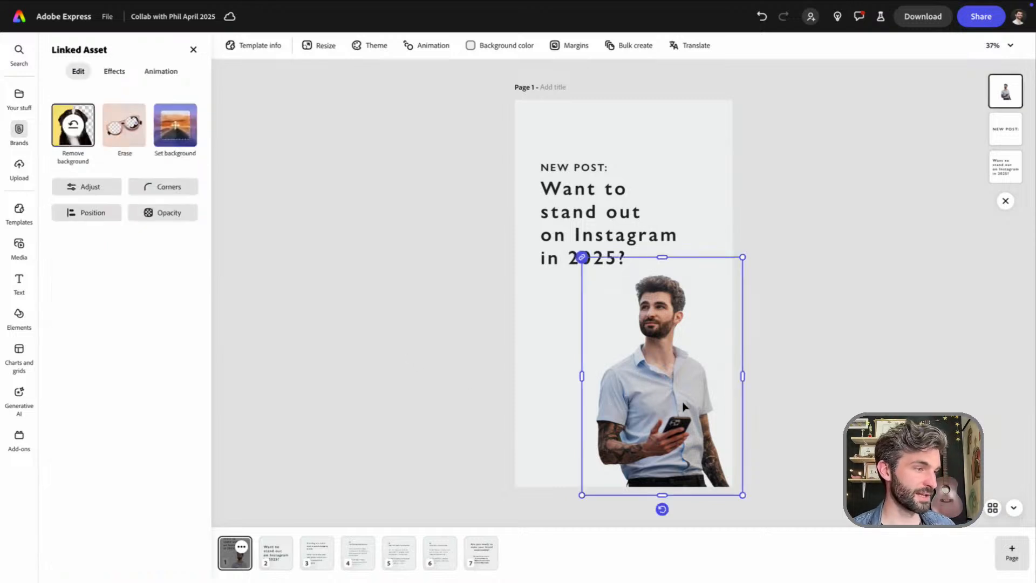
pyautogui.hotkey('ctrl', 'Up')
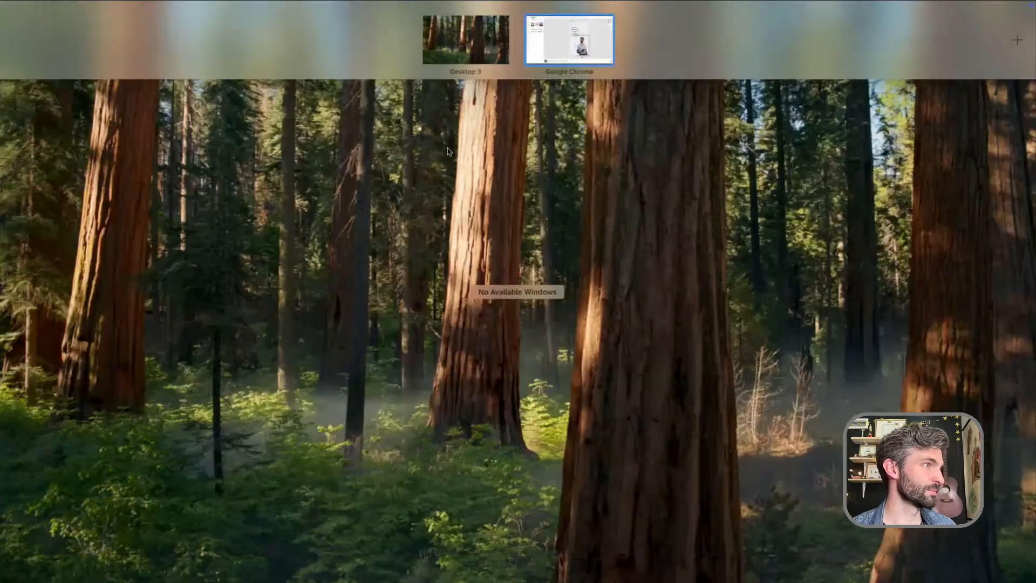
pyautogui.click(582, 46)
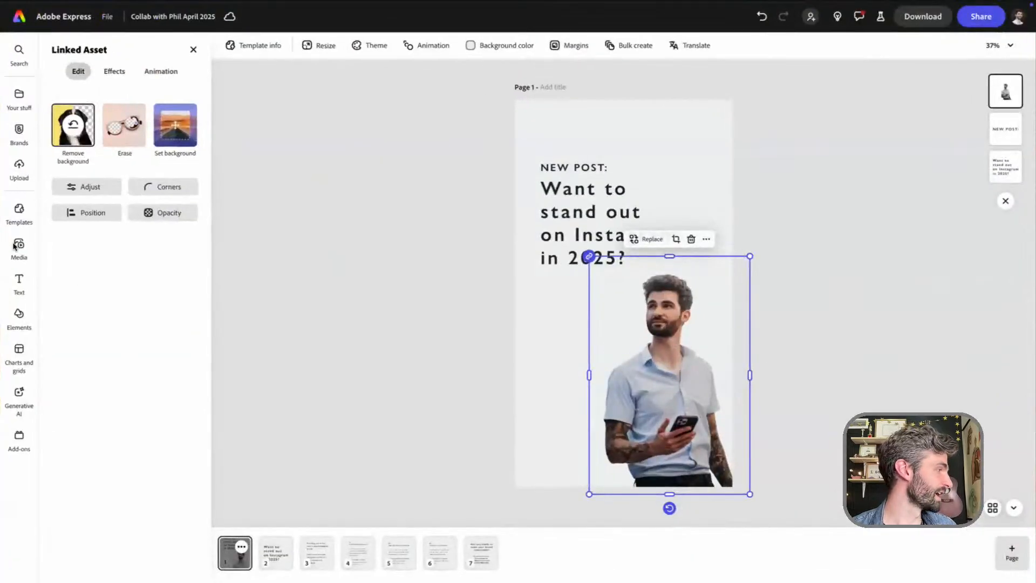
# Add the portrait photo of the man in a rust shirt with crossed arms from the other creator's brand to the story page
pyautogui.click(19, 135)
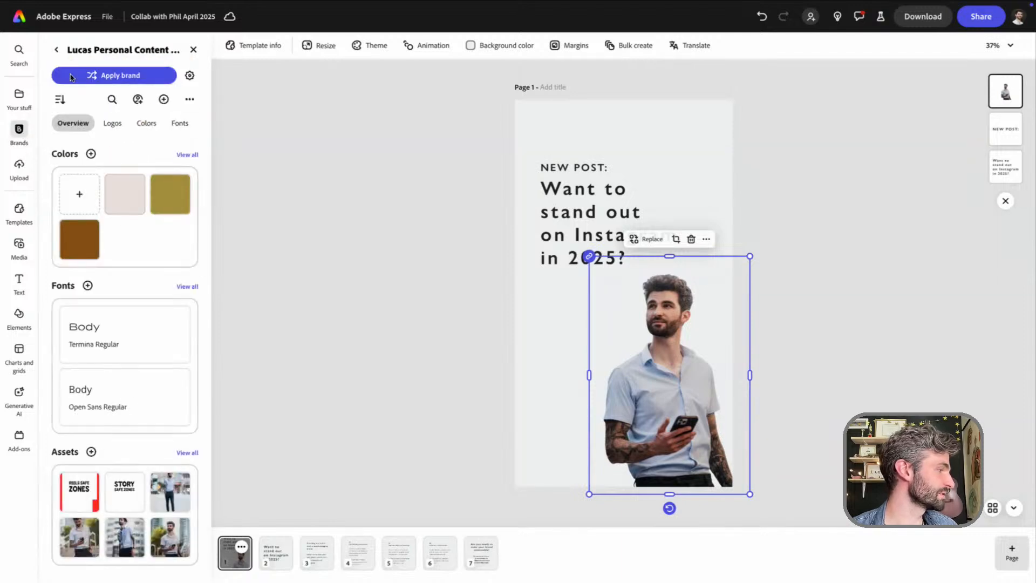
pyautogui.click(56, 49)
pyautogui.click(93, 160)
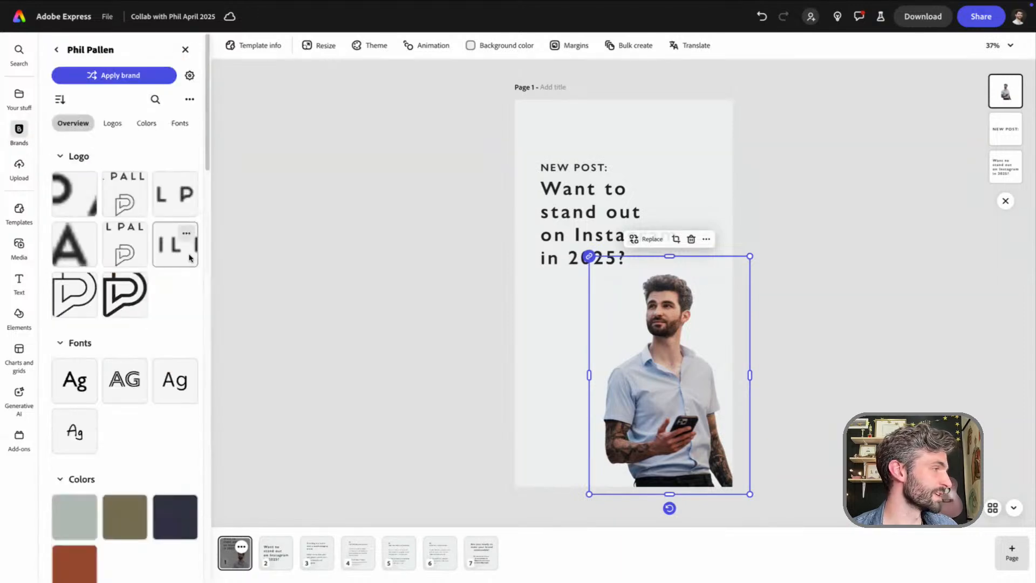
pyautogui.scroll(-7, 184, 334)
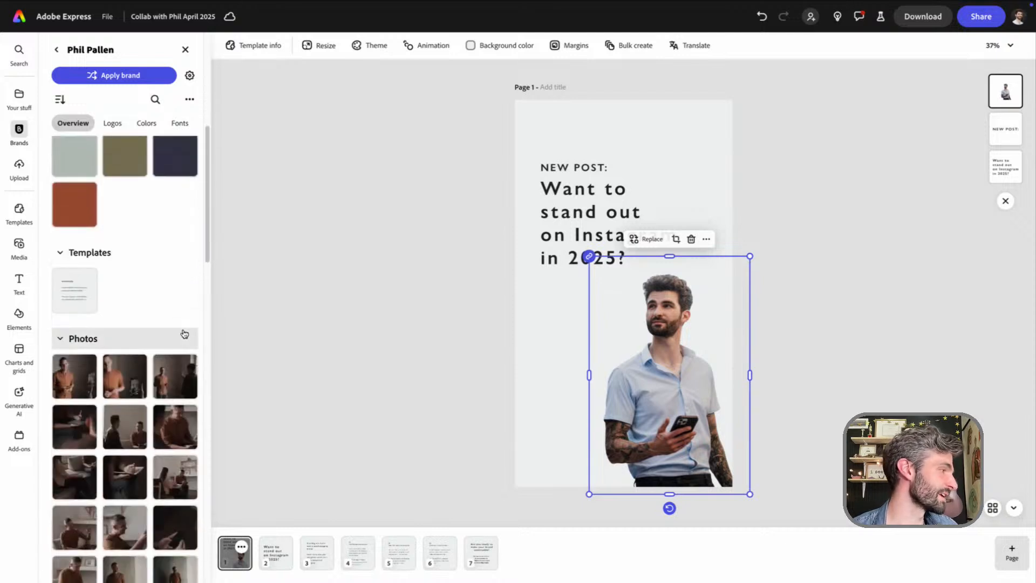
pyautogui.scroll(-2, 184, 335)
pyautogui.scroll(-6, 76, 325)
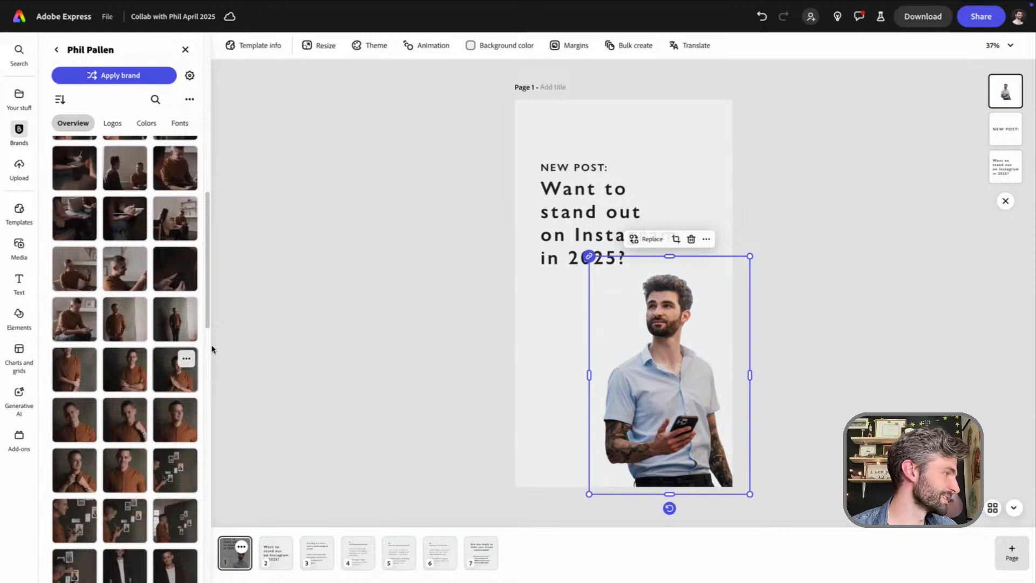
pyautogui.click(128, 384)
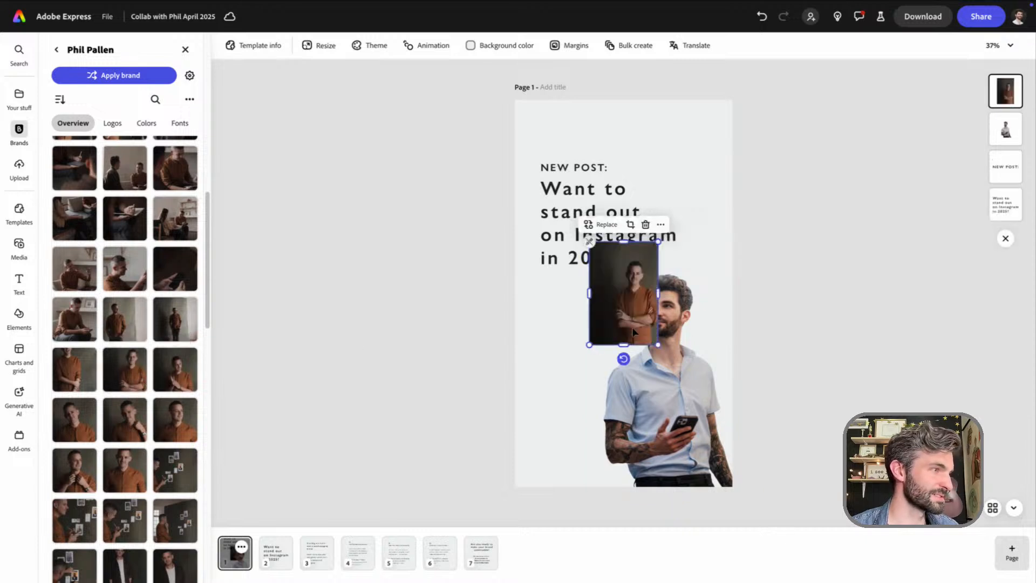
# Enlarge the rust-shirt portrait over the story page's lower-left part and remove its background
pyautogui.moveTo(629, 333); pyautogui.dragTo(656, 493)
pyautogui.moveTo(561, 411); pyautogui.dragTo(551, 339)
pyautogui.moveTo(602, 422); pyautogui.dragTo(674, 491)
pyautogui.moveTo(560, 409); pyautogui.dragTo(542, 399)
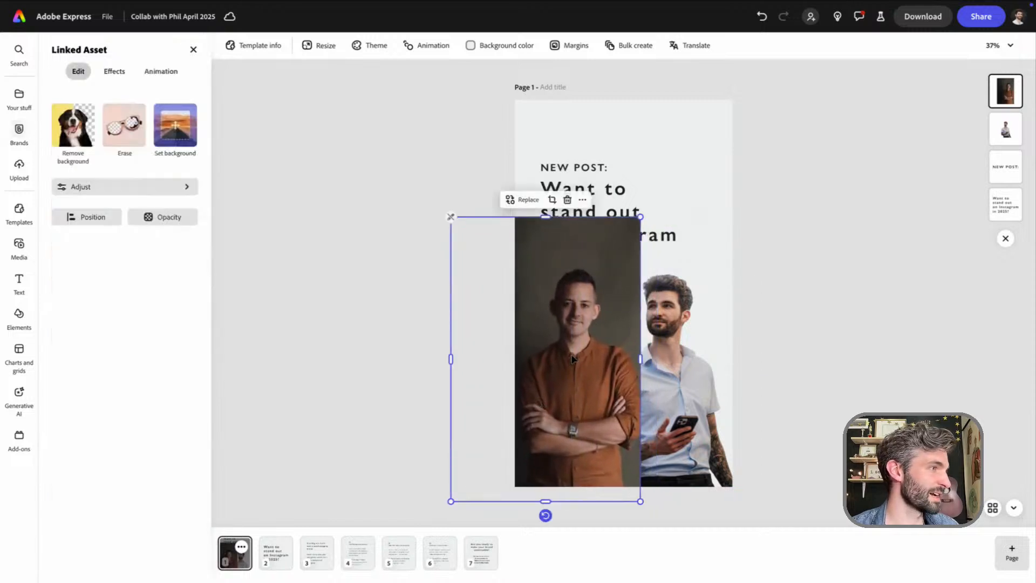
pyautogui.click(84, 131)
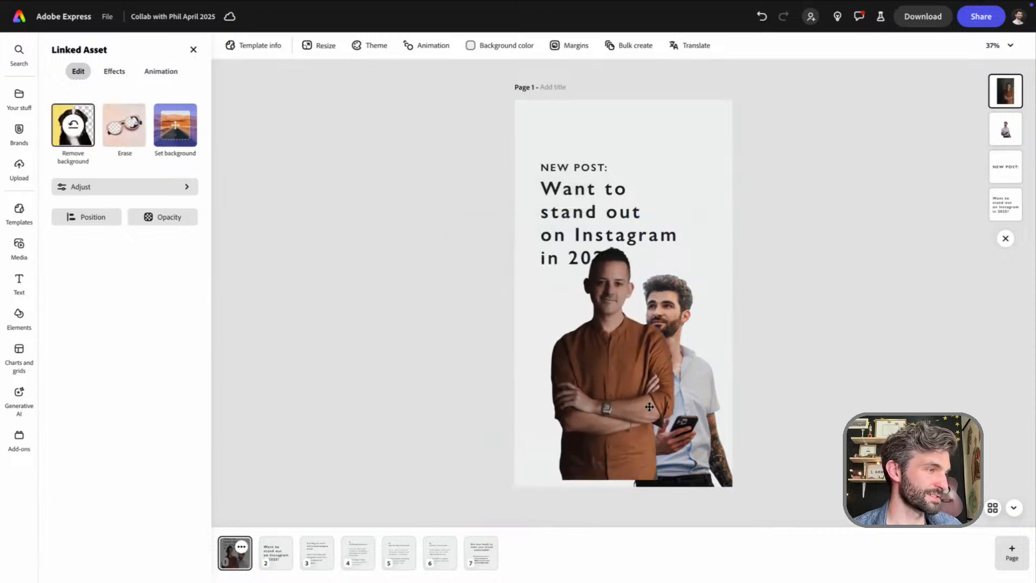
# Crop the rust-shirt cutout's empty left side against the page's right edge and place the blue-shirt man to its left
pyautogui.moveTo(649, 407); pyautogui.dragTo(725, 423)
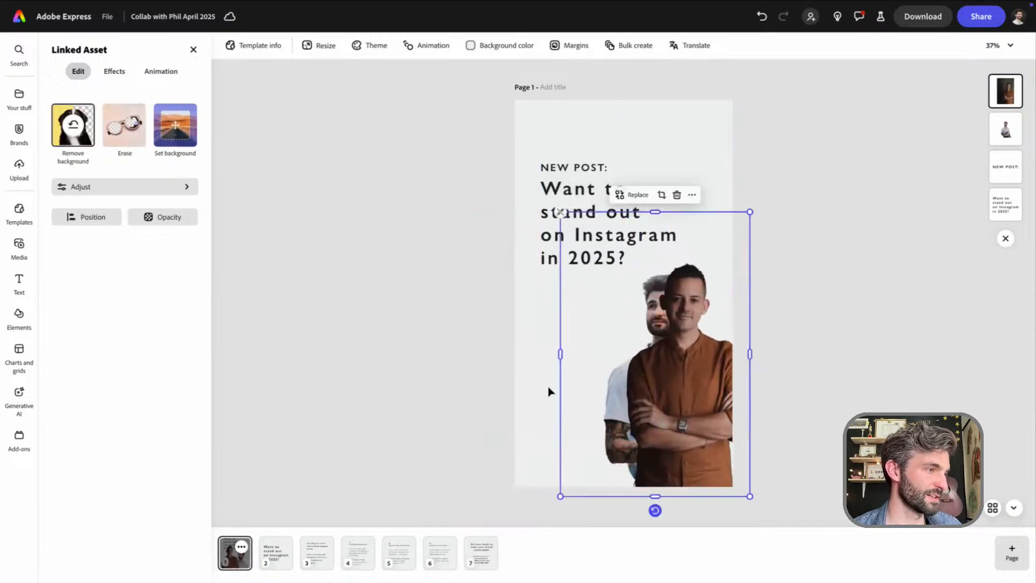
pyautogui.moveTo(562, 354); pyautogui.dragTo(623, 354)
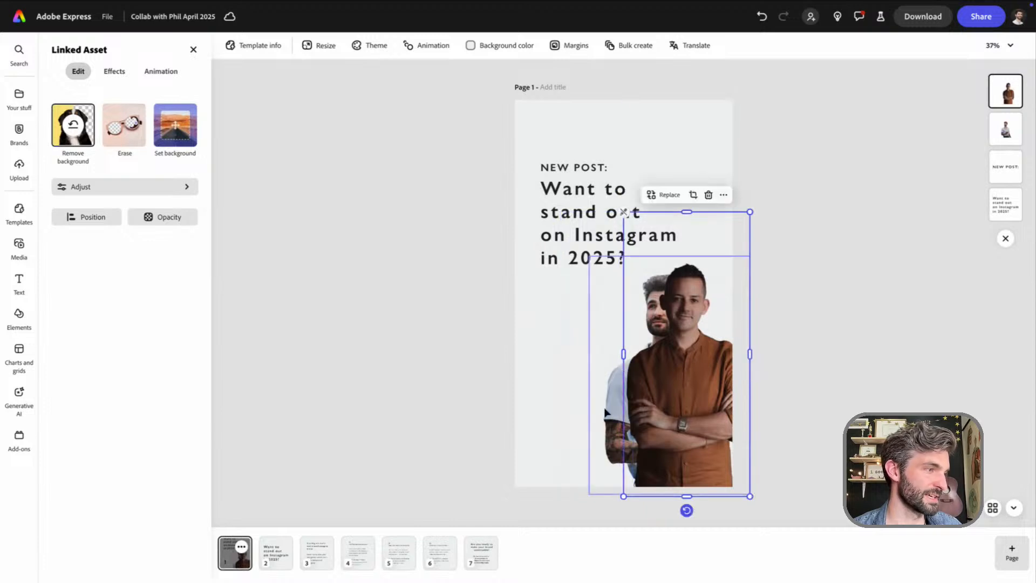
pyautogui.moveTo(606, 410); pyautogui.dragTo(530, 404)
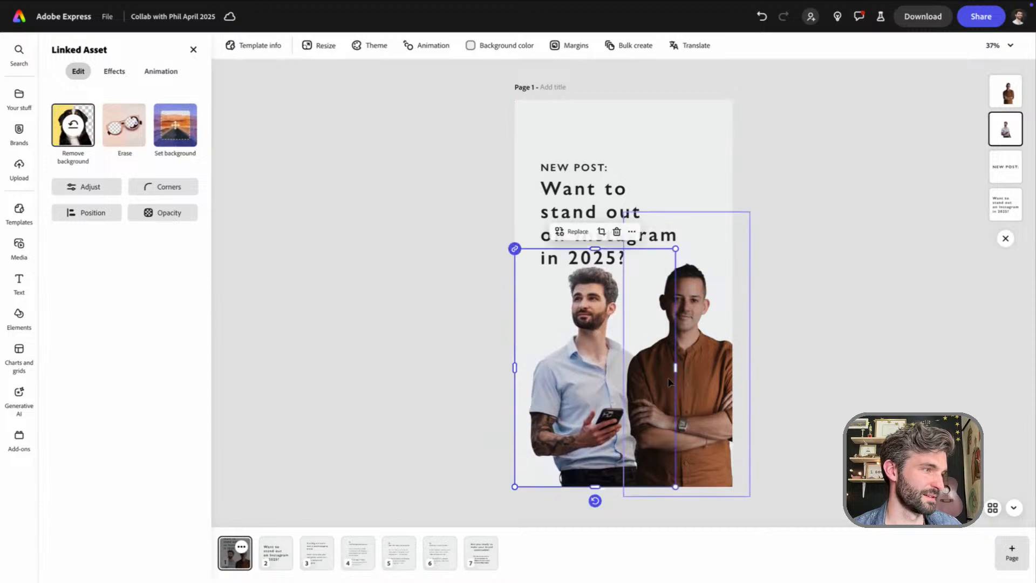
# Shrink the rust-shirt cutout slightly and shift it closer to the man in blue so both stand side by side
pyautogui.click(699, 387)
pyautogui.moveTo(624, 212); pyautogui.dragTo(629, 223)
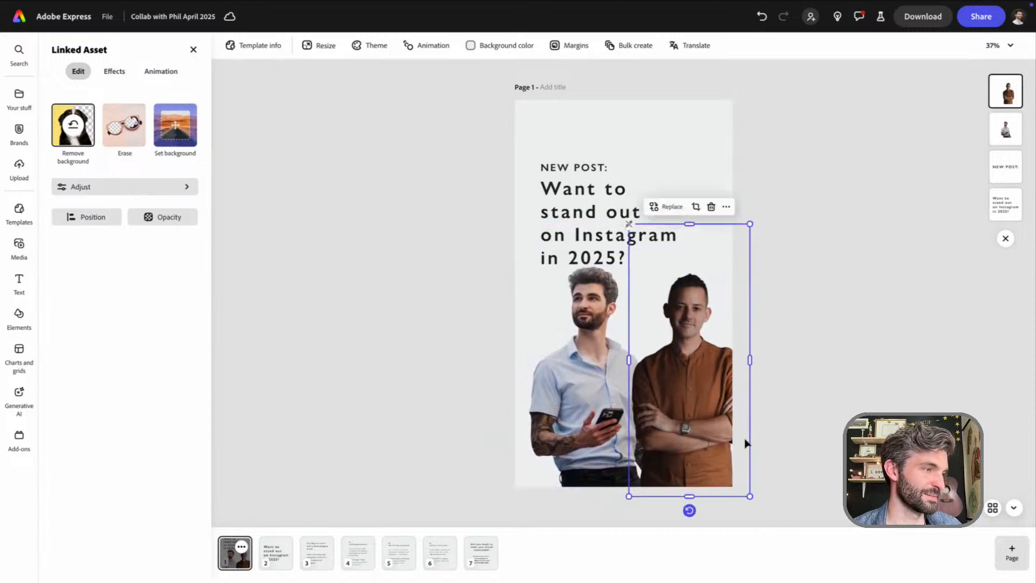
pyautogui.moveTo(693, 398); pyautogui.dragTo(685, 391)
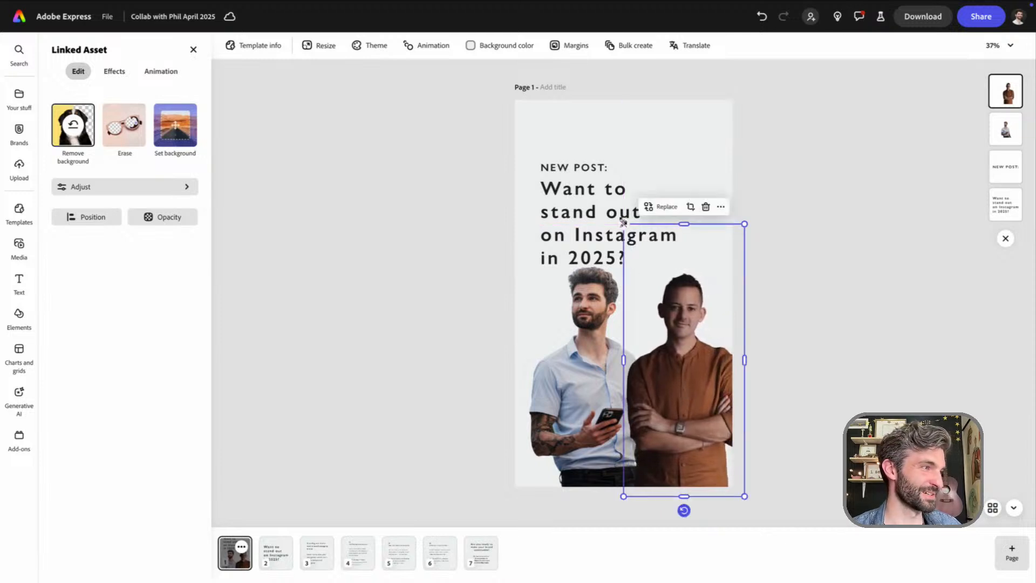
pyautogui.moveTo(624, 223); pyautogui.dragTo(624, 223)
pyautogui.click(661, 138)
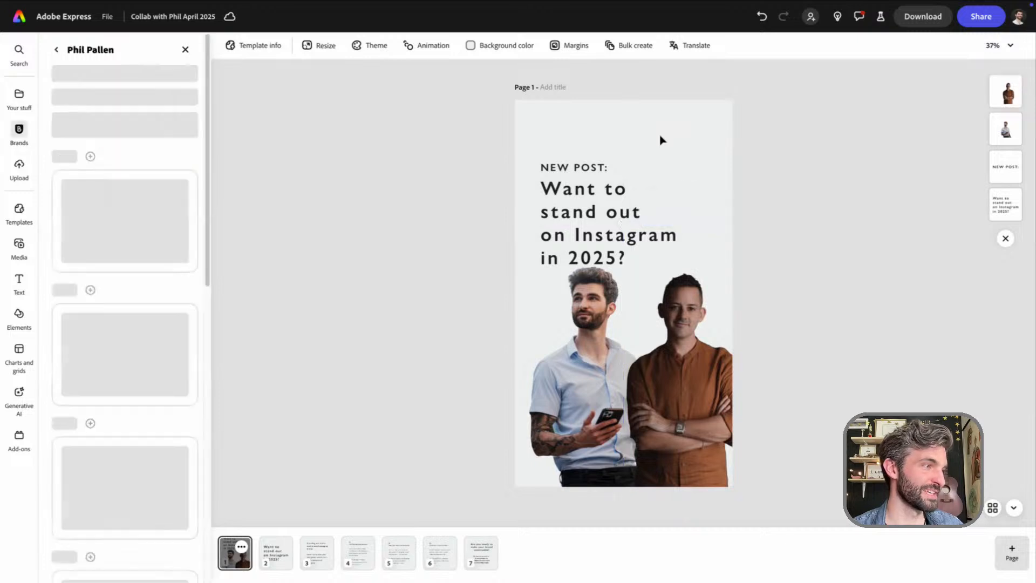
# Move the "NEW POST:" label and the headline together upward, clear of the two men's heads
pyautogui.moveTo(472, 143); pyautogui.dragTo(555, 190)
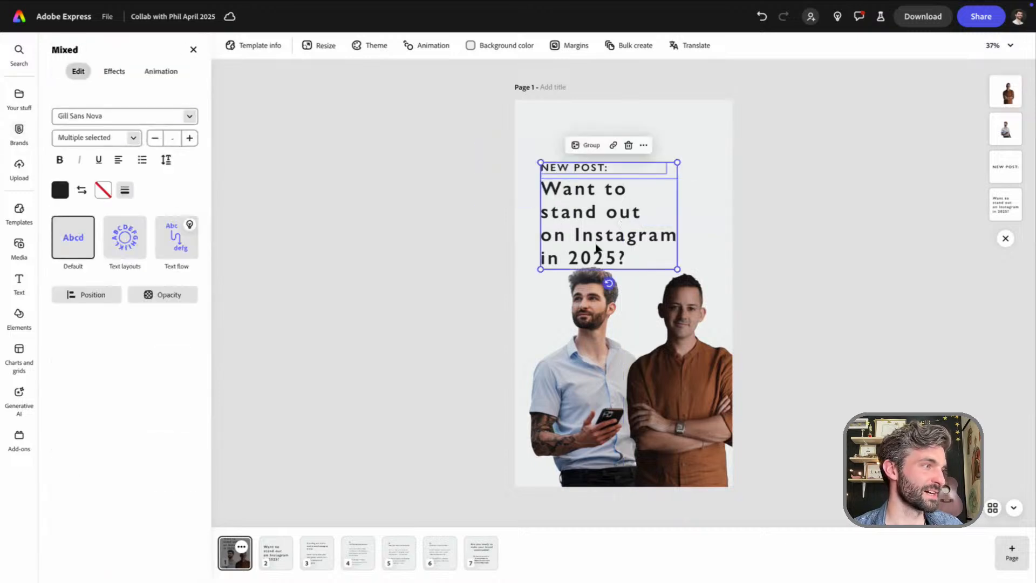
pyautogui.moveTo(596, 241); pyautogui.dragTo(592, 216)
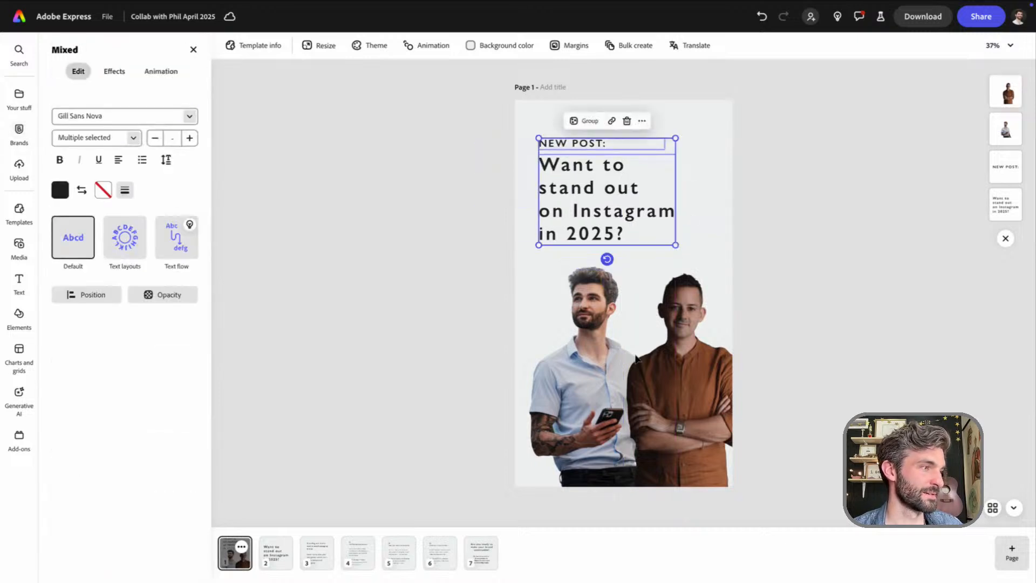
pyautogui.click(685, 192)
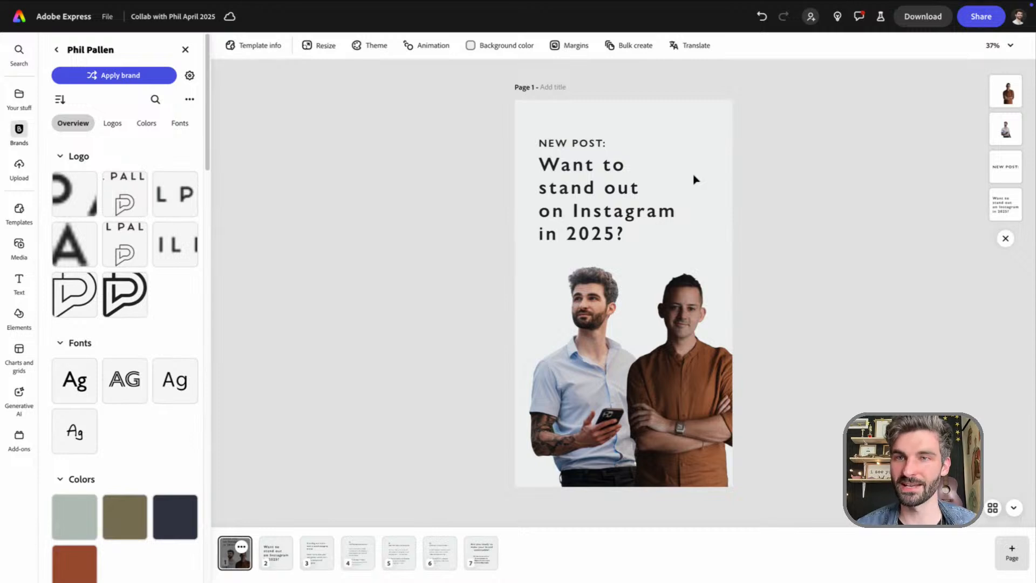
# Try the Darken tone at intensity 100 on the rust-shirt man's cutout and reset its tone to None
pyautogui.click(691, 386)
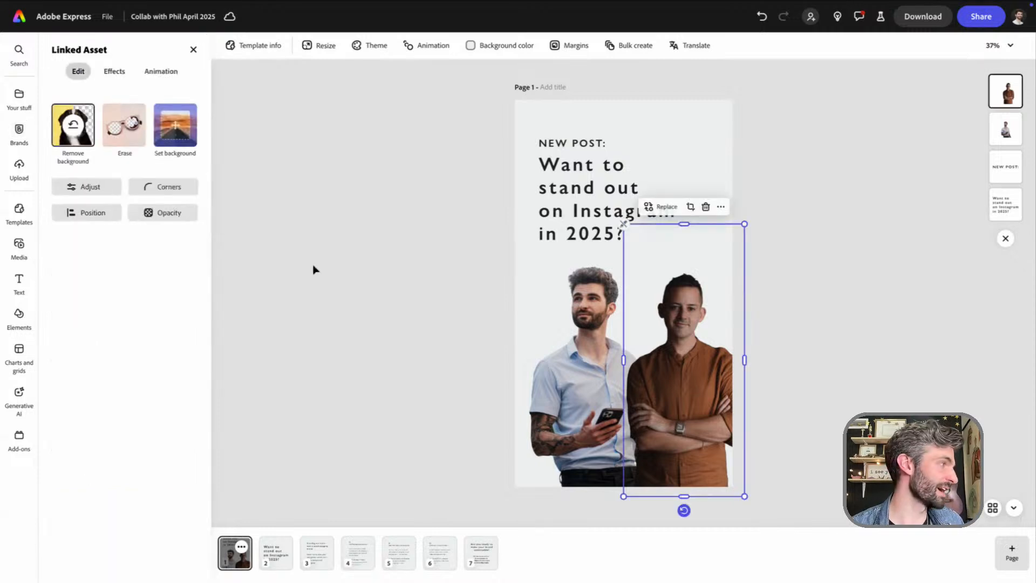
pyautogui.click(122, 70)
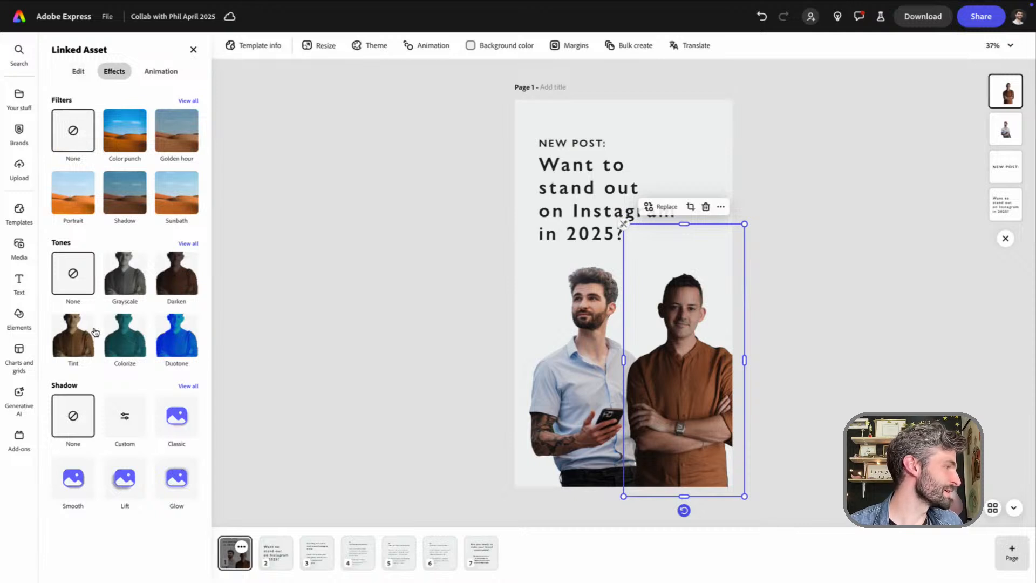
pyautogui.click(172, 280)
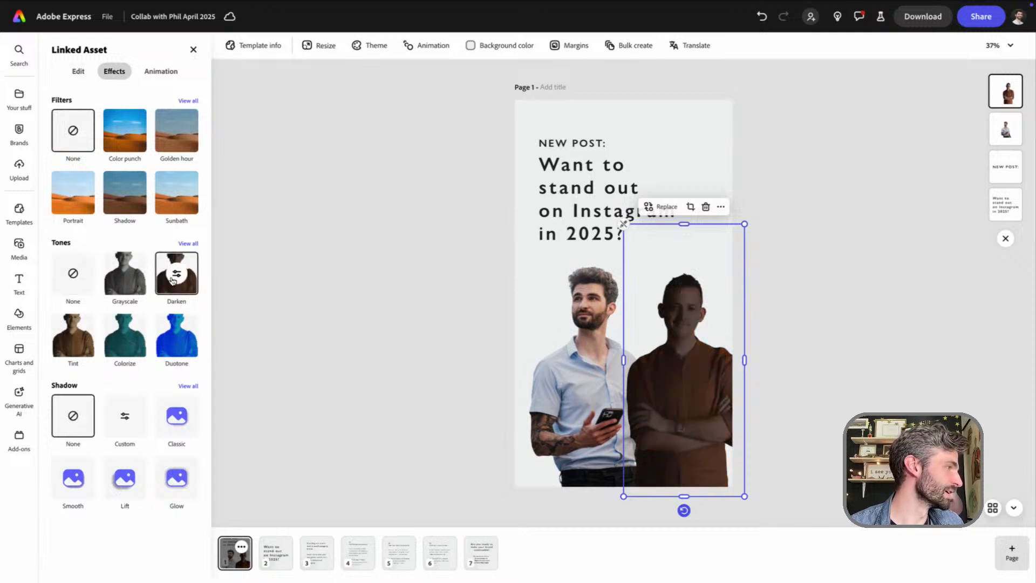
pyautogui.click(178, 275)
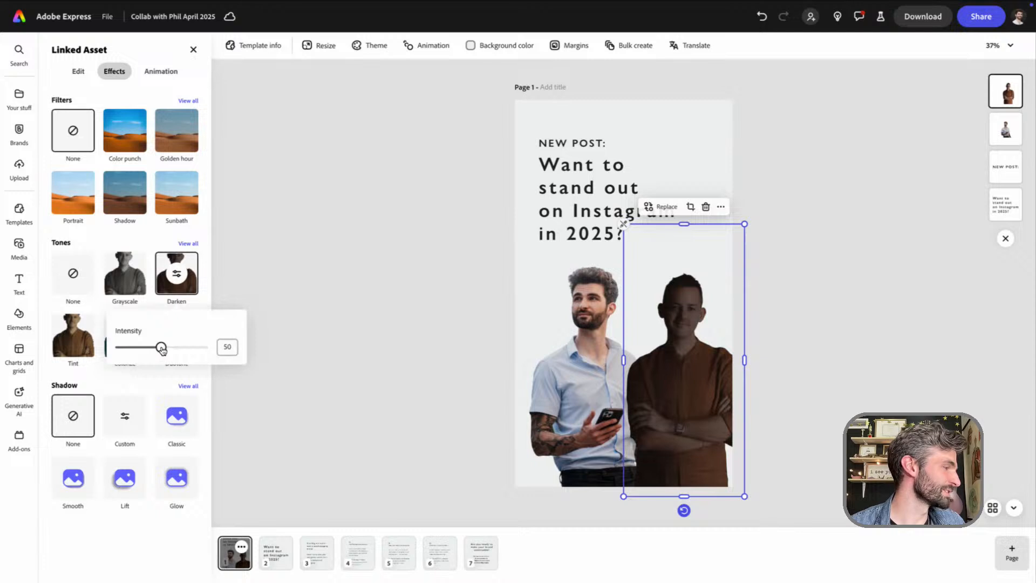
pyautogui.moveTo(160, 347); pyautogui.dragTo(262, 361)
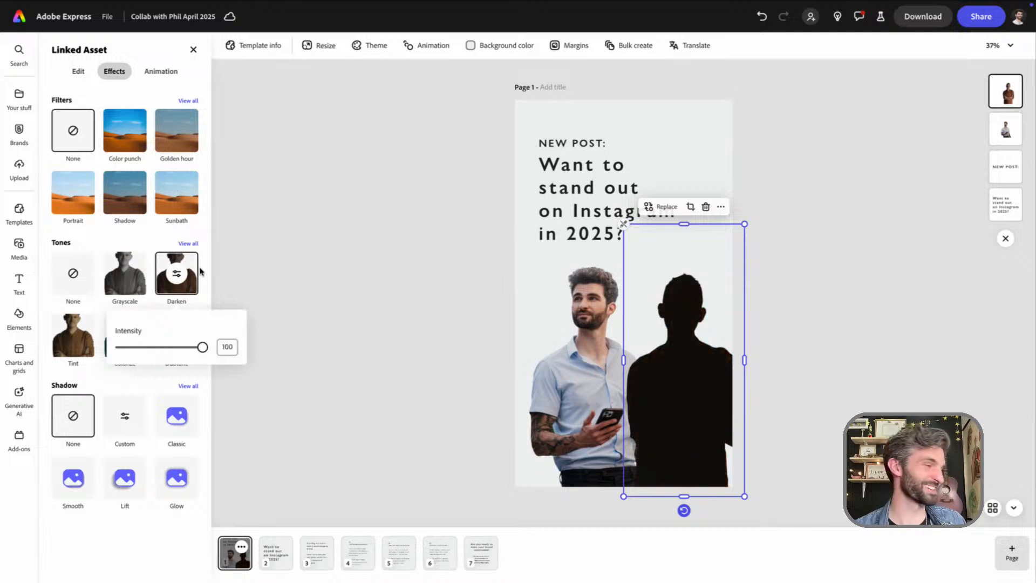
pyautogui.click(73, 274)
pyautogui.click(74, 274)
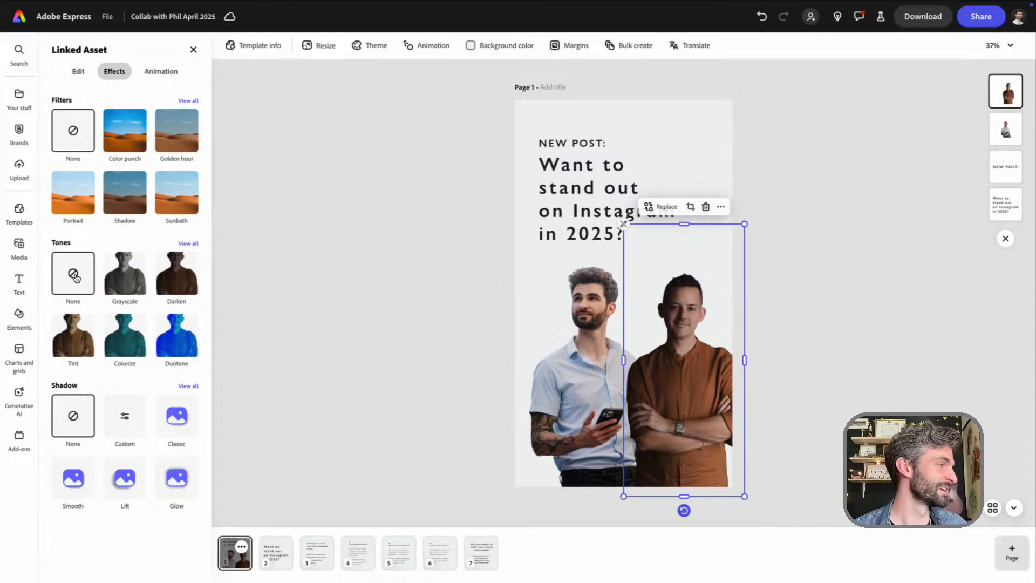
# Turn the rust-shirt man's cutout into a black silhouette with the Darken tone at intensity 100
pyautogui.click(677, 375)
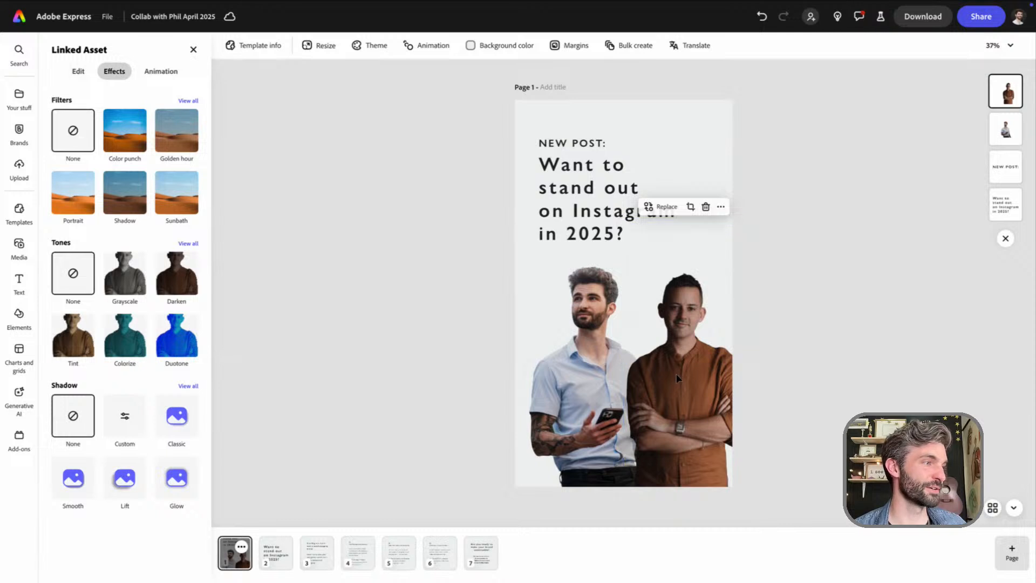
pyautogui.click(676, 374)
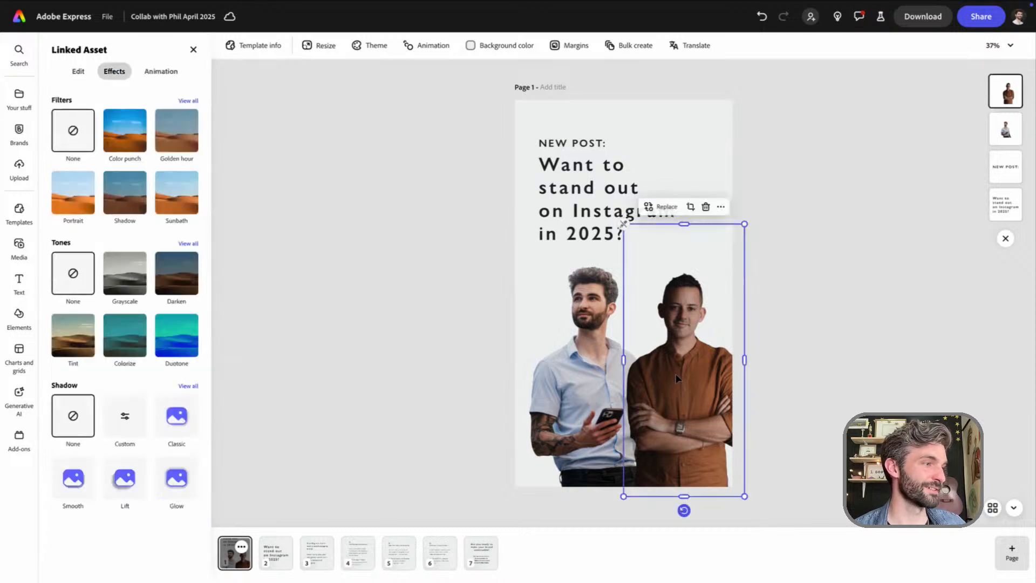
pyautogui.click(116, 75)
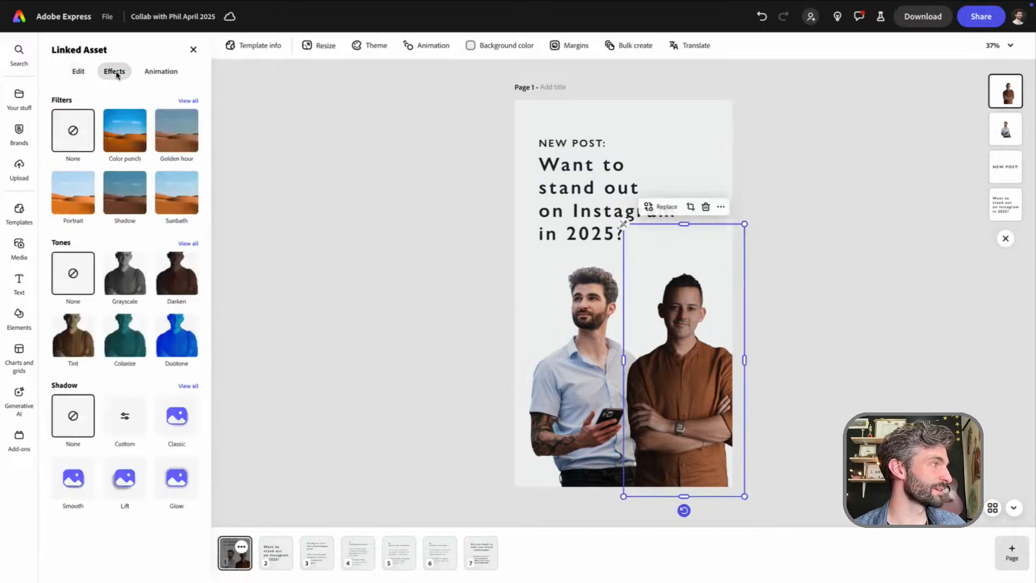
pyautogui.click(176, 273)
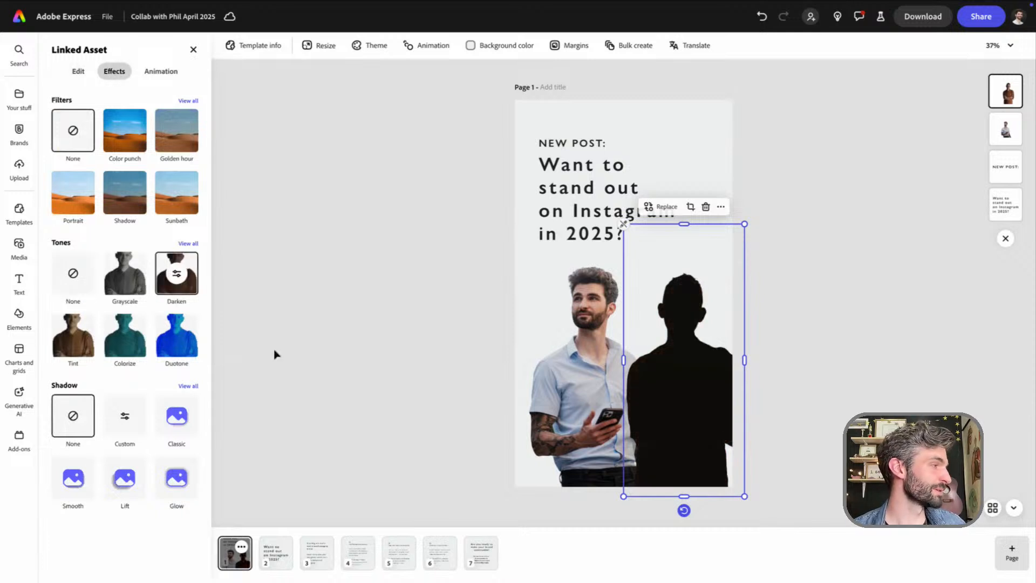
pyautogui.click(178, 274)
pyautogui.moveTo(202, 347)
pyautogui.mouseDown()
pyautogui.moveTo(120, 347)
pyautogui.moveTo(211, 347)
pyautogui.mouseUp()
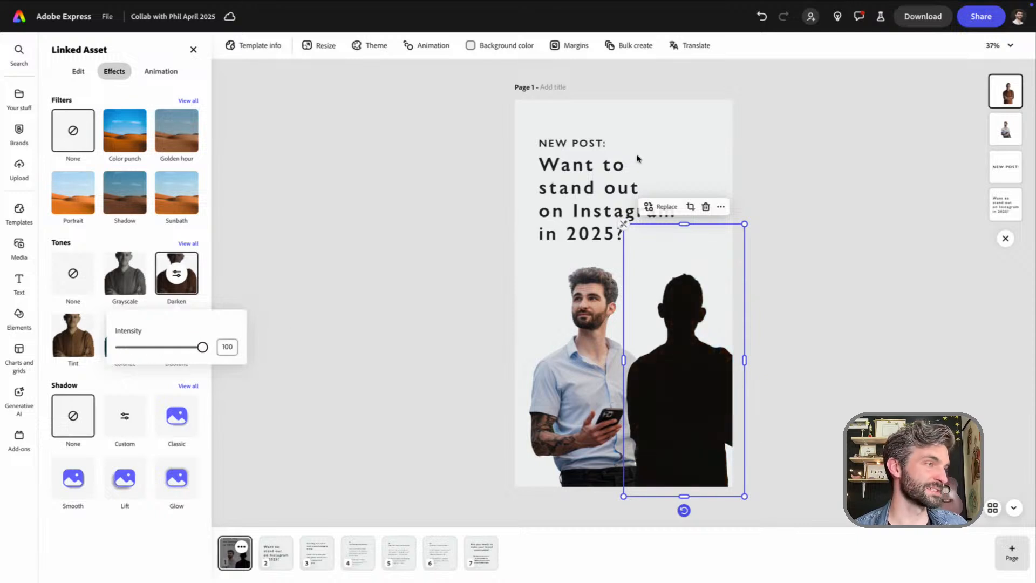
pyautogui.click(665, 149)
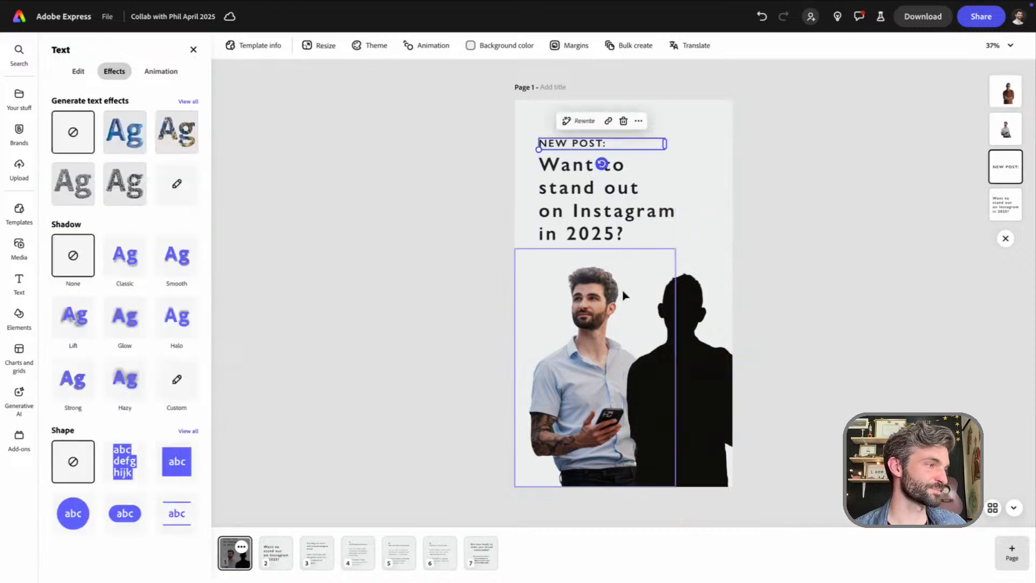
# Search the icons for "QUESTION MARK" and add the solid question mark in the first result to the story page
pyautogui.click(715, 189)
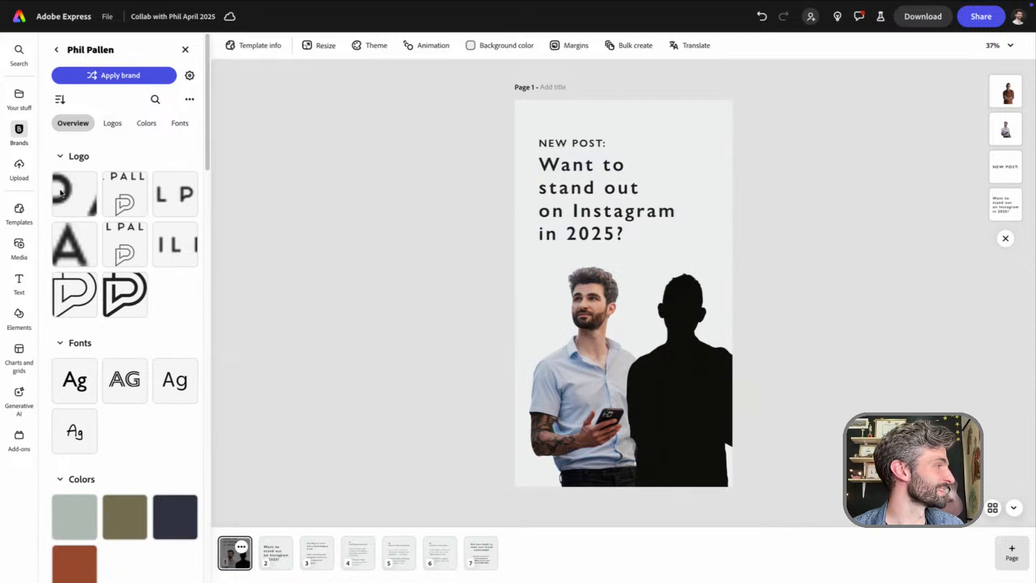
pyautogui.click(19, 316)
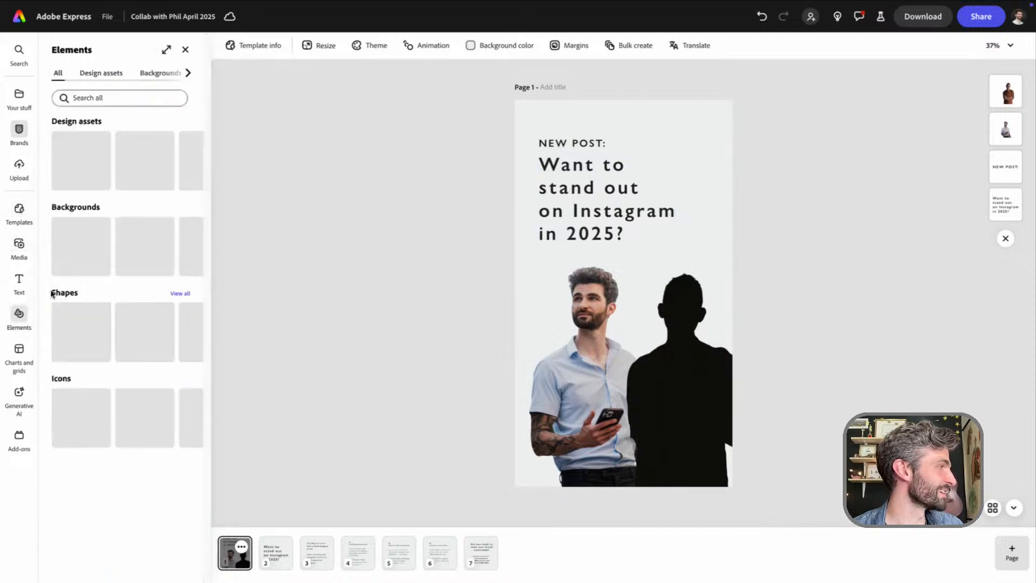
pyautogui.click(186, 73)
pyautogui.click(187, 73)
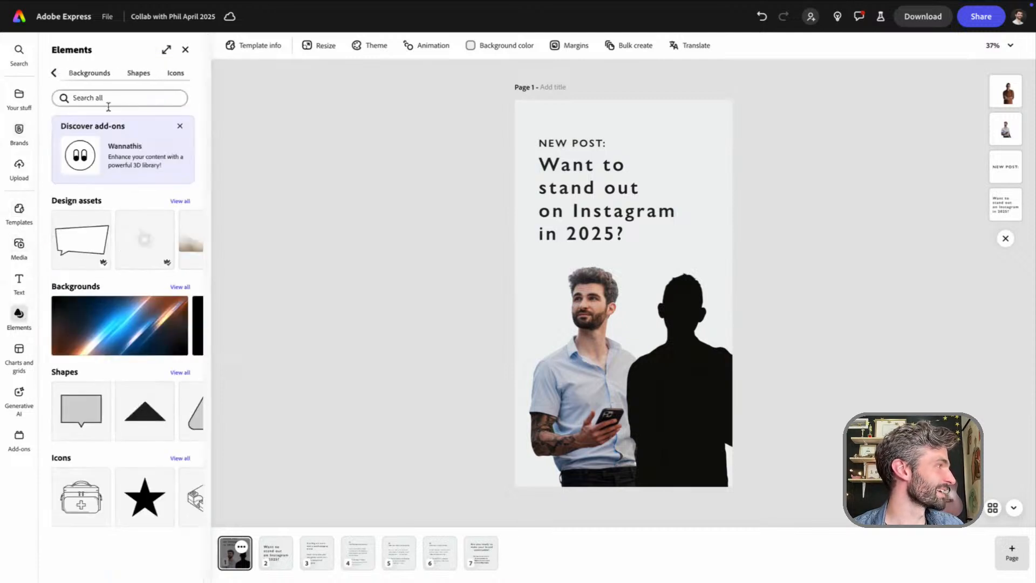
pyautogui.click(171, 78)
pyautogui.click(120, 98)
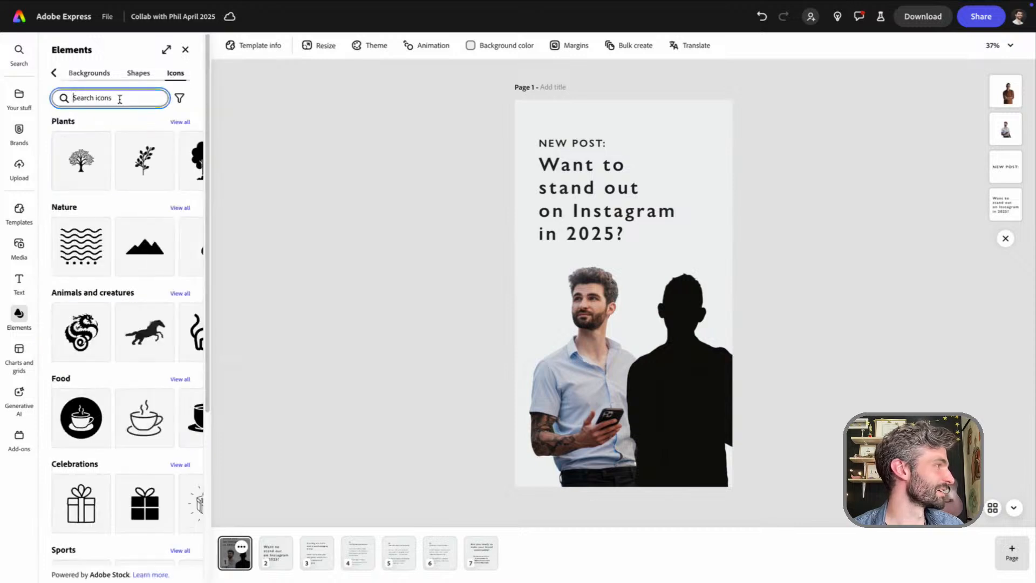
pyautogui.write('QUESTION MARK')
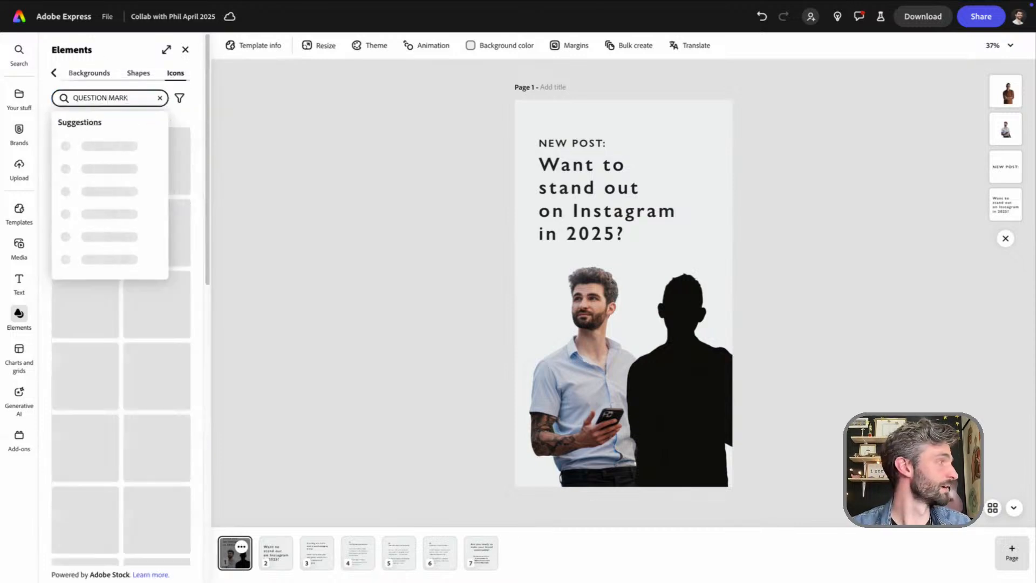
pyautogui.press('Return')
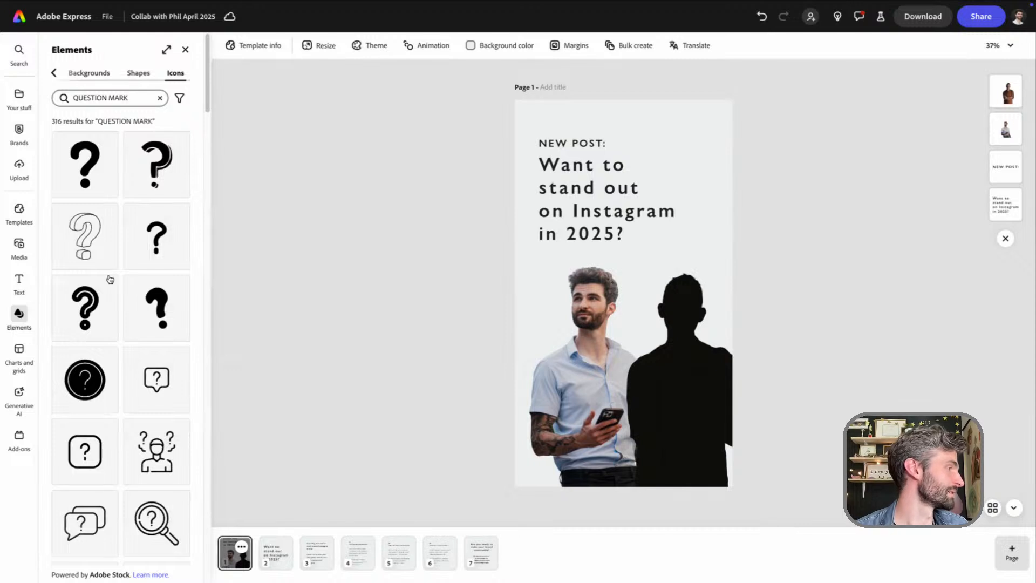
pyautogui.click(84, 182)
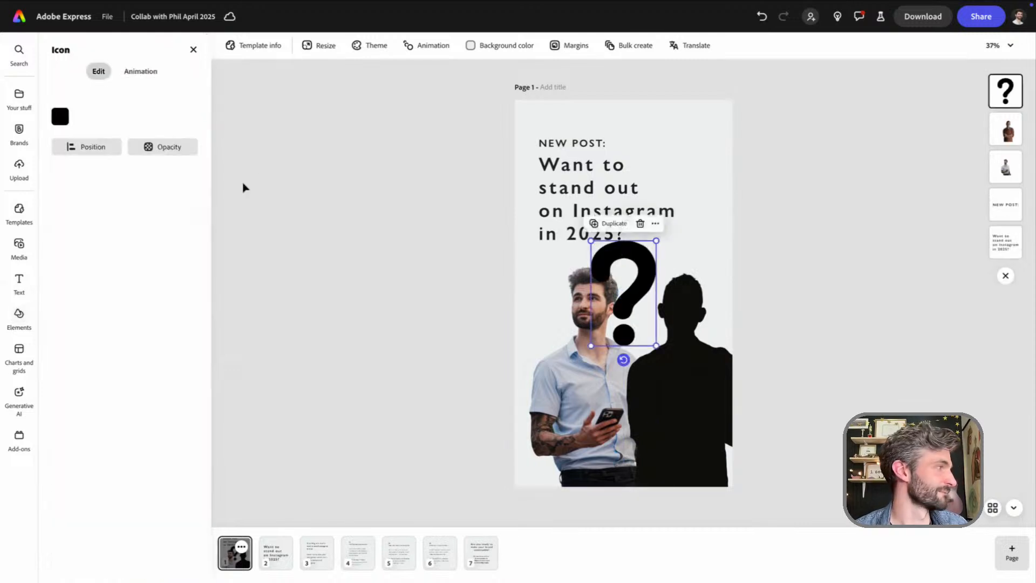
# Fill the question mark icon with white, shrink it and place it on the black silhouette's chest
pyautogui.click(60, 116)
pyautogui.click(115, 70)
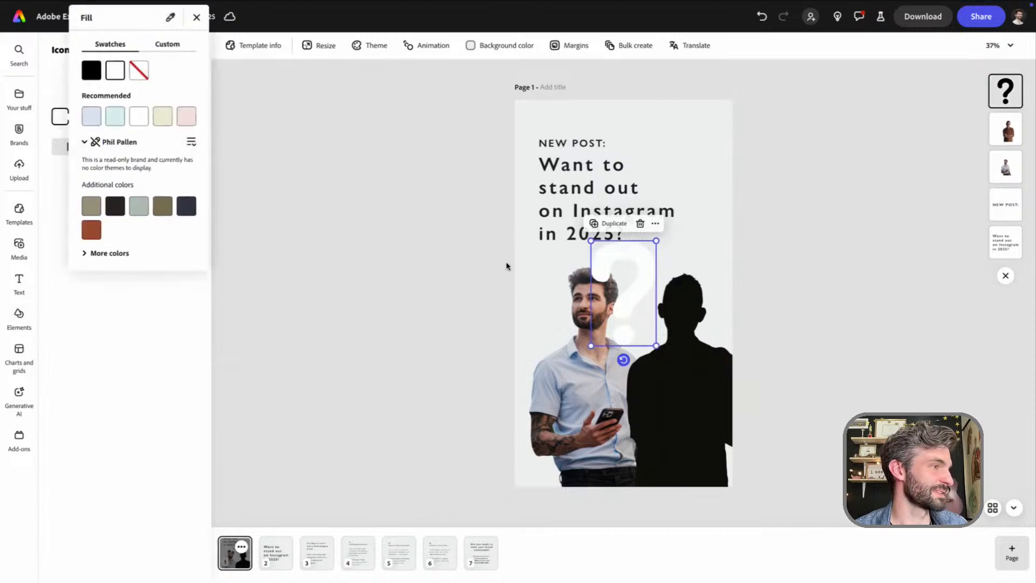
pyautogui.moveTo(656, 241); pyautogui.dragTo(685, 396)
pyautogui.click(670, 94)
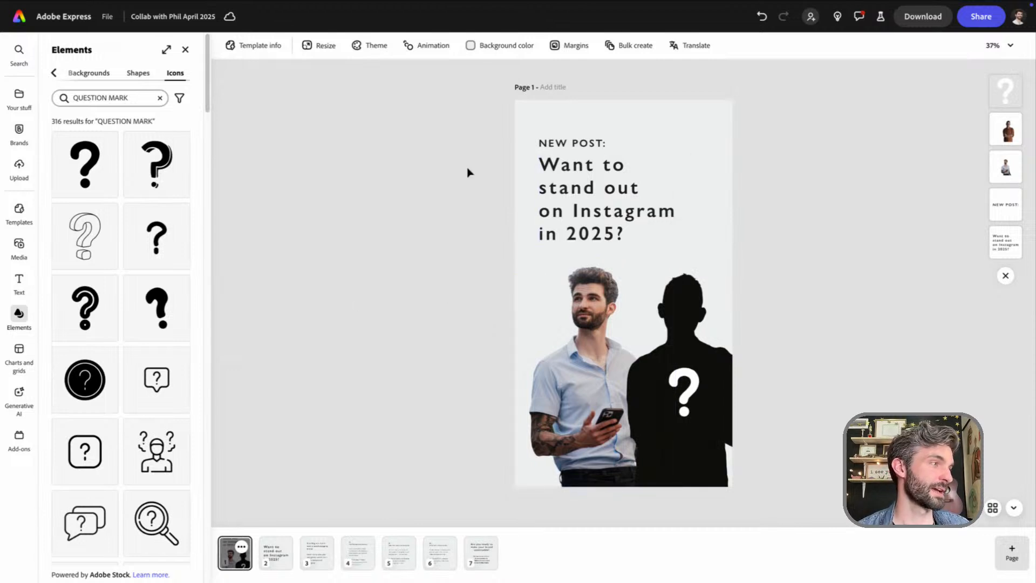
# Scale down the "NEW POST:" label and the headline together and shift them higher on the story page
pyautogui.moveTo(493, 139); pyautogui.dragTo(650, 217)
pyautogui.moveTo(568, 195); pyautogui.dragTo(568, 187)
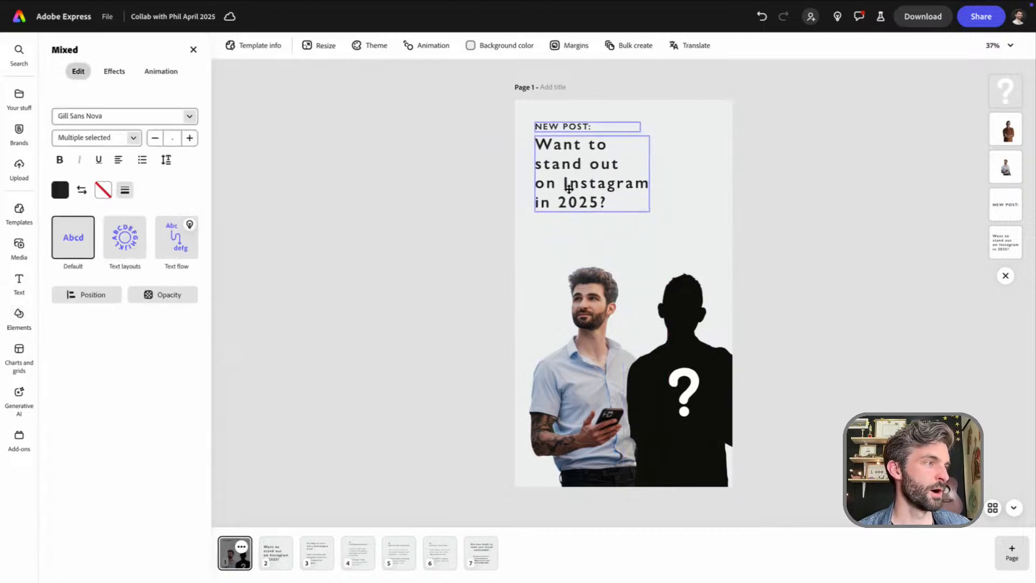
pyautogui.click(455, 282)
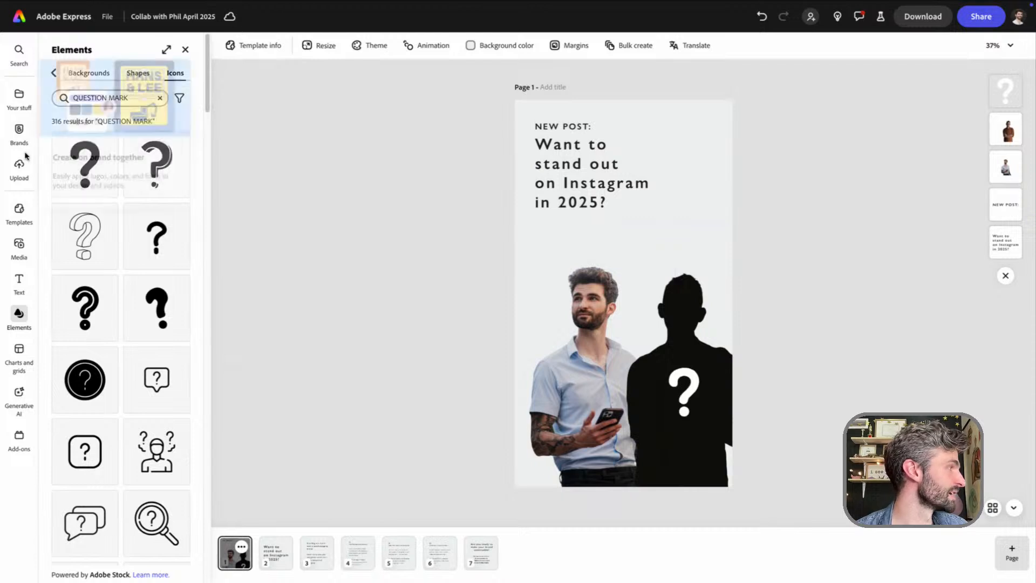
# Add the "STORY SAFE ZONES" asset from the creator's personal content brand and enlarge it to cover the whole page
pyautogui.click(20, 135)
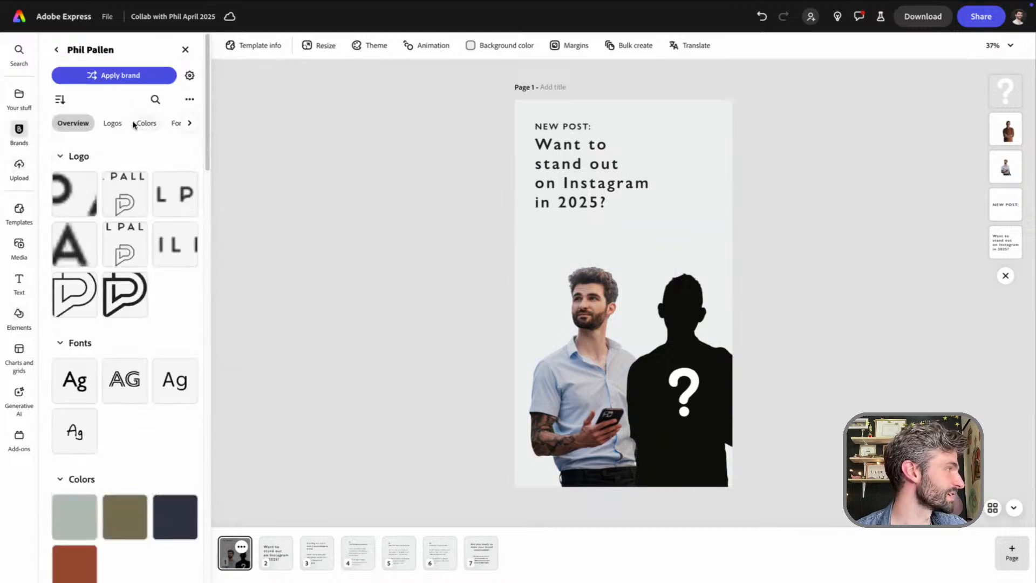
pyautogui.click(56, 49)
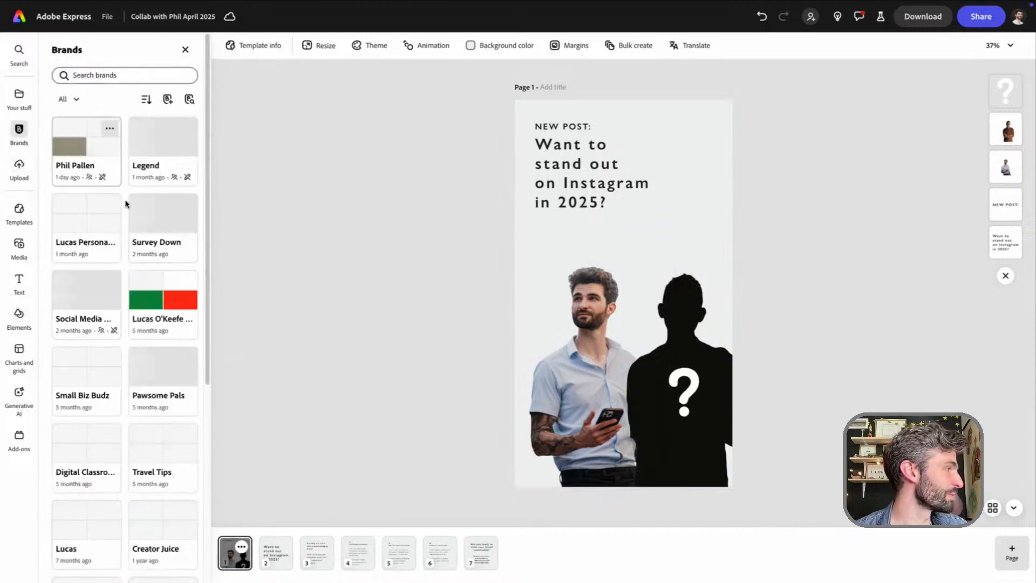
pyautogui.click(79, 239)
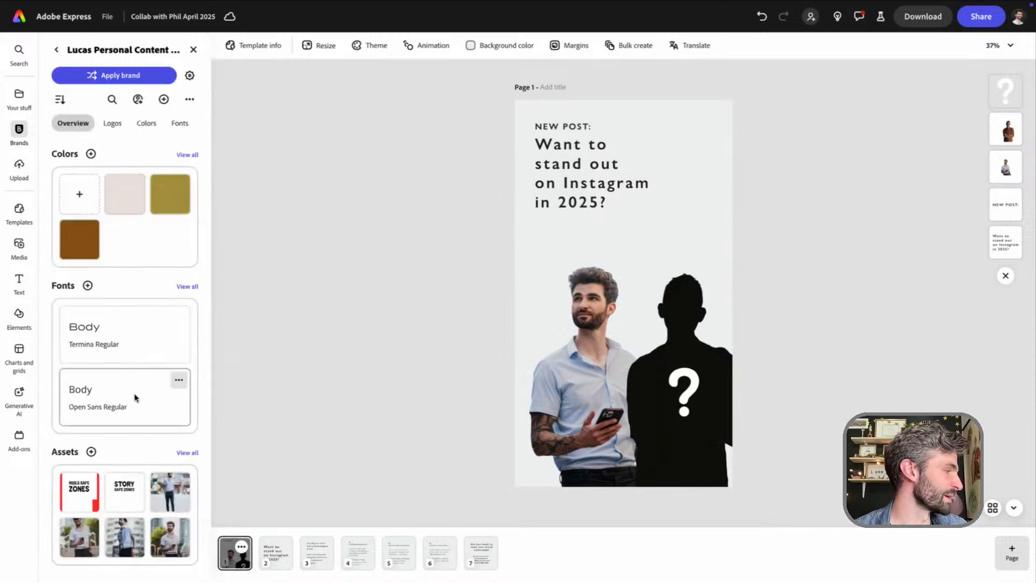
pyautogui.click(117, 492)
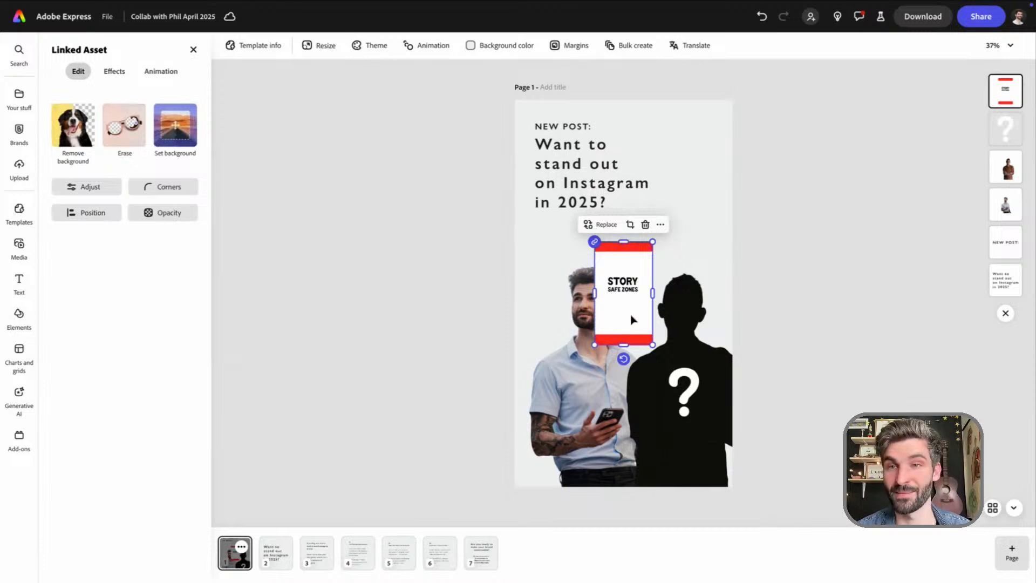
pyautogui.moveTo(627, 316); pyautogui.dragTo(774, 466)
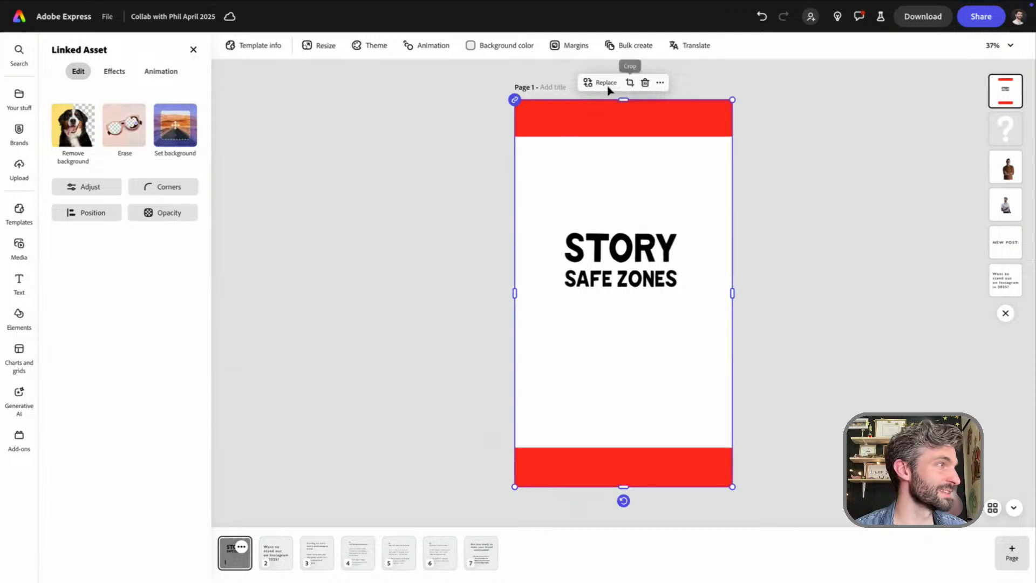
# Lower the safe zones overlay's opacity to 42% to check the layout against it, and delete the overlay
pyautogui.click(151, 213)
pyautogui.moveTo(225, 259); pyautogui.dragTo(177, 261)
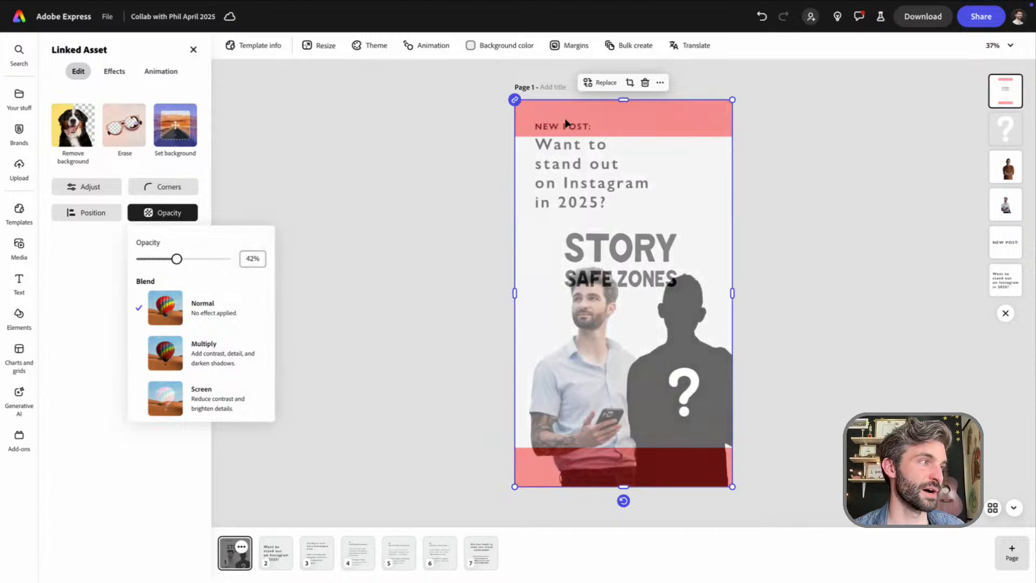
pyautogui.click(393, 204)
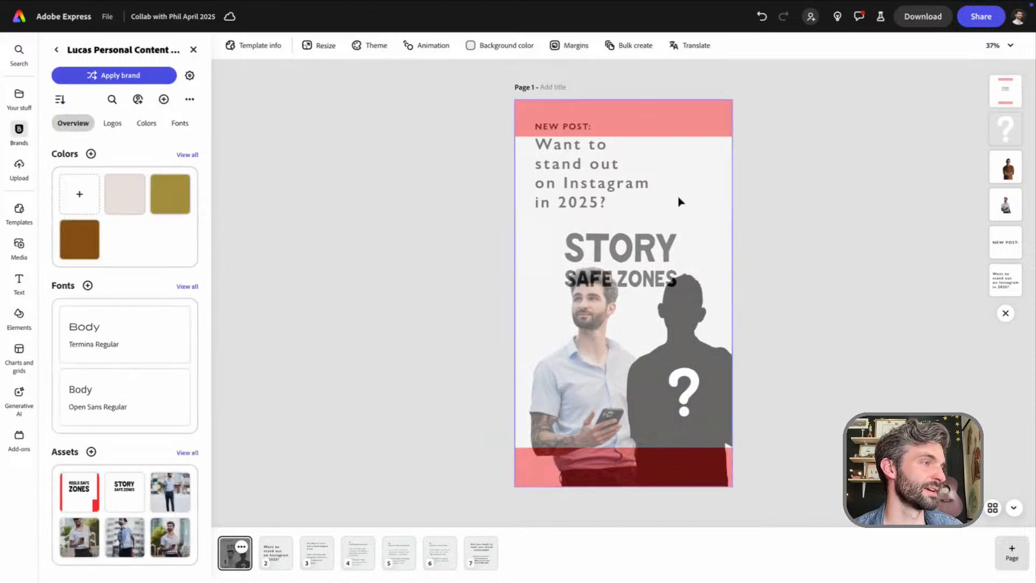
pyautogui.click(678, 199)
pyautogui.press('Delete')
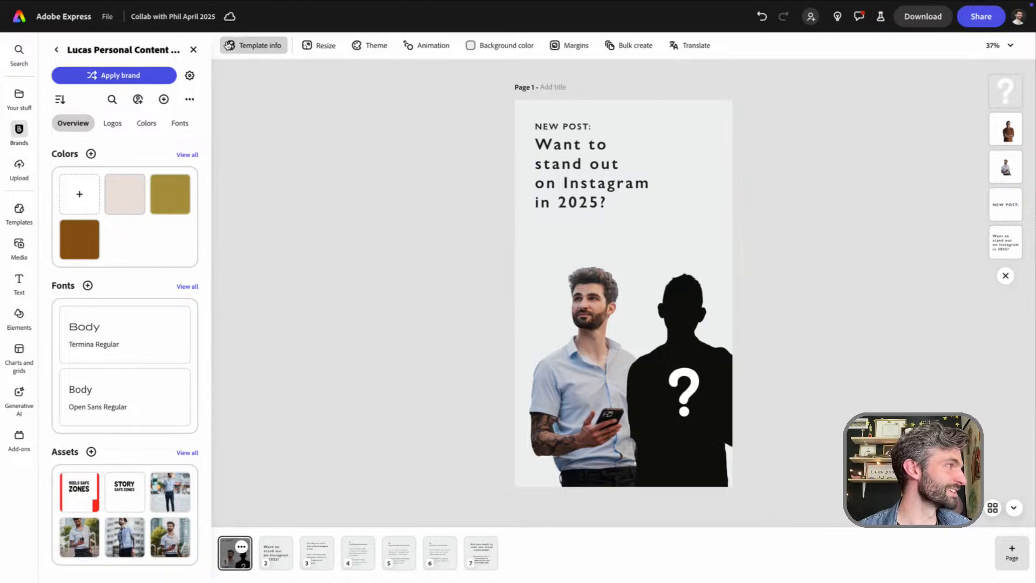
# Duplicate the first story page as page 2
pyautogui.click(319, 45)
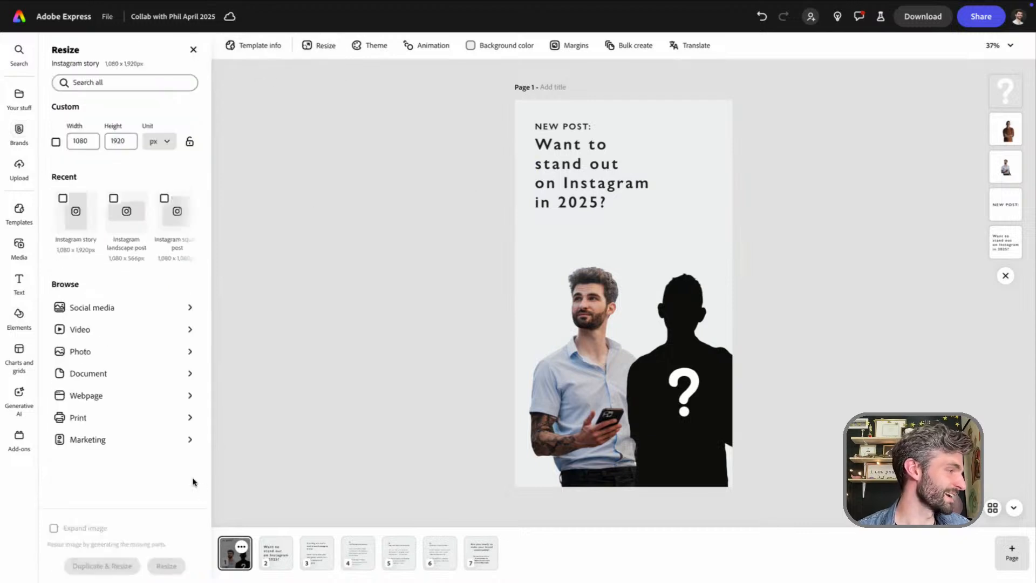
pyautogui.click(242, 547)
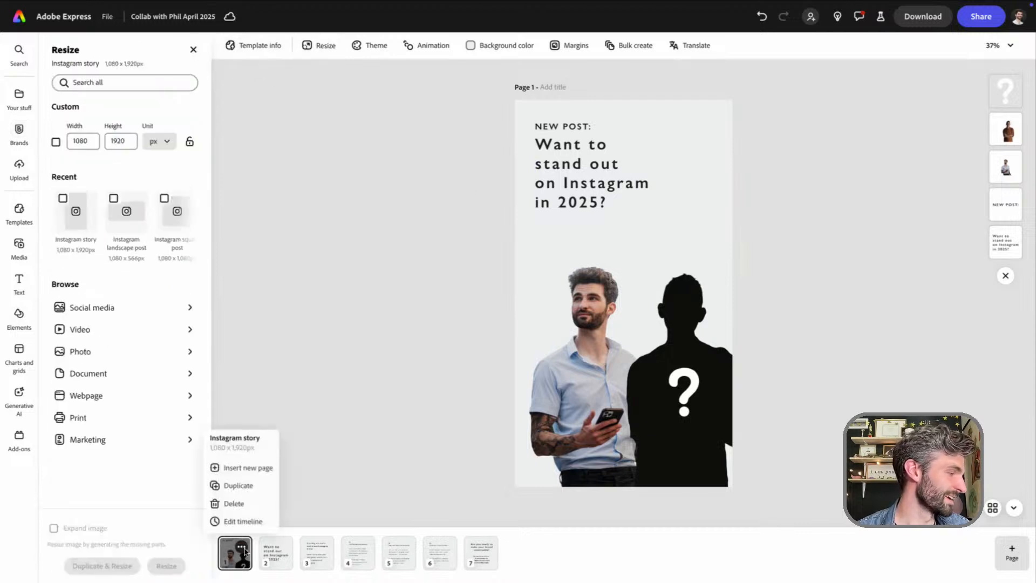
pyautogui.click(238, 484)
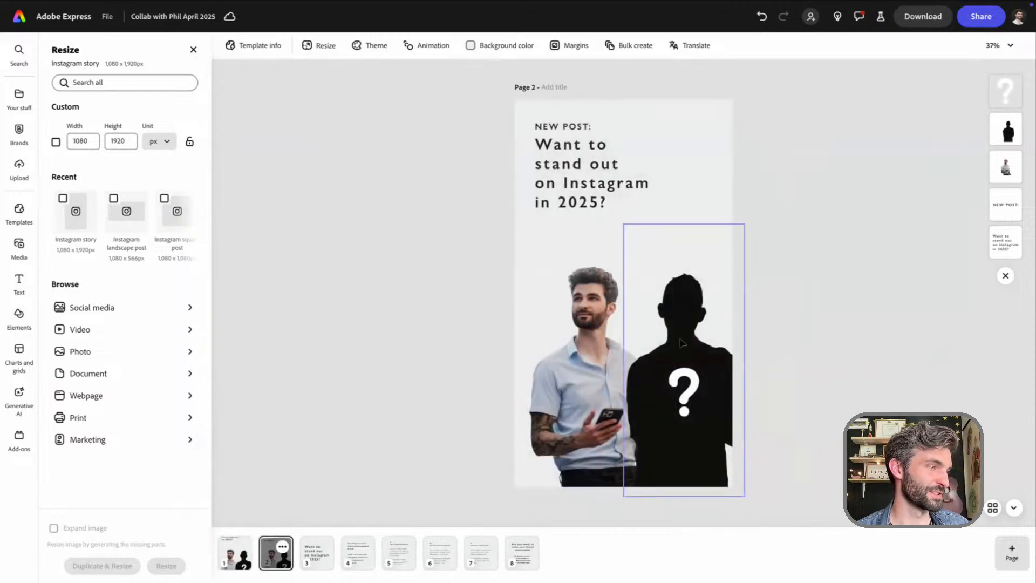
# Reset the tone of the rust-shirt man's cutout on page 2 from Darken to None
pyautogui.click(721, 300)
pyautogui.click(114, 76)
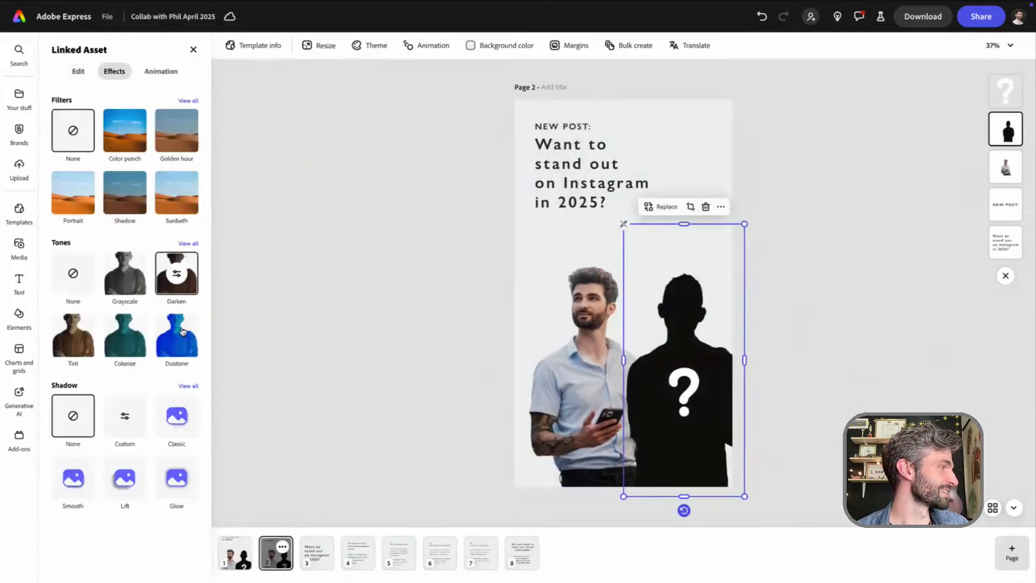
pyautogui.click(73, 275)
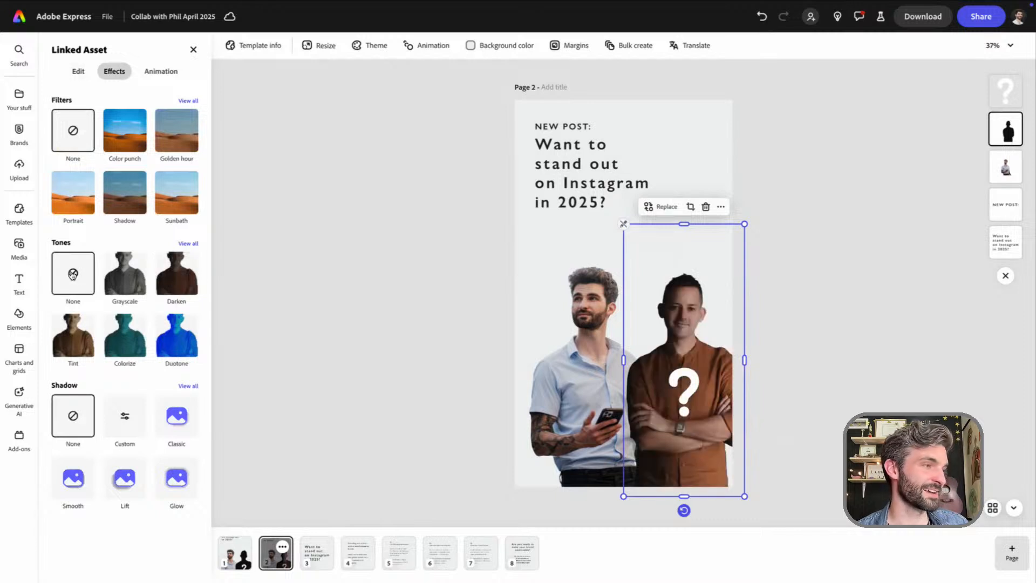
# Turn the blue-shirt man's cutout on page 2 into a black silhouette with the Darken tone at intensity 100
pyautogui.click(551, 363)
pyautogui.click(176, 273)
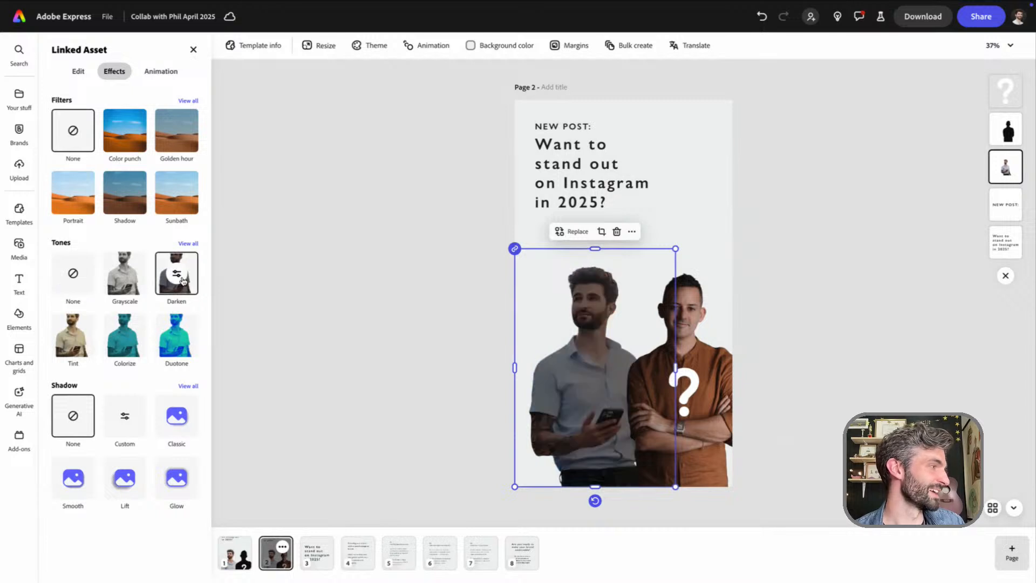
pyautogui.click(176, 274)
pyautogui.moveTo(163, 345); pyautogui.dragTo(302, 361)
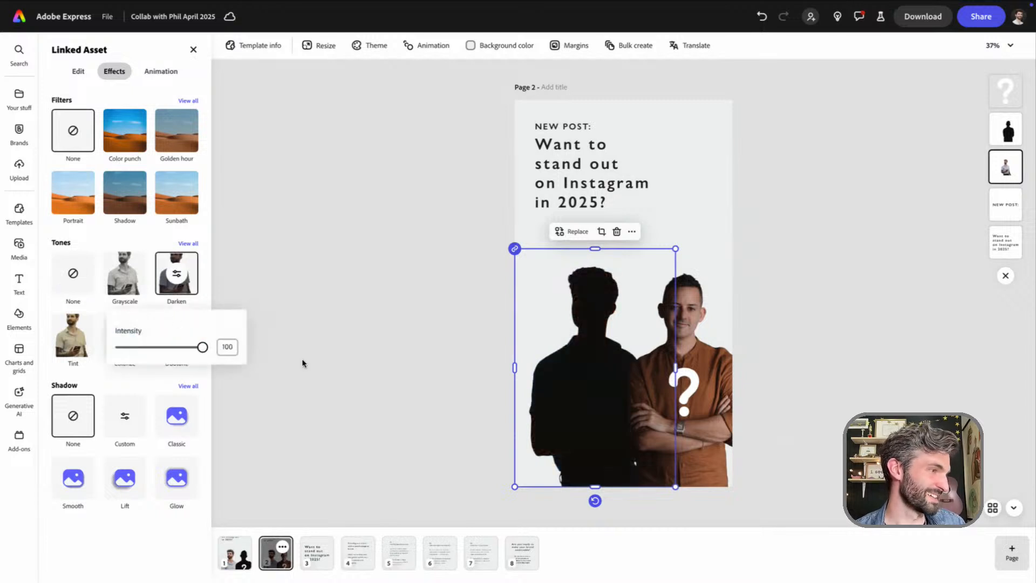
pyautogui.click(795, 419)
# Move the white question mark on page 2 from the rust-shirt man onto the other man's silhouette
pyautogui.click(770, 407)
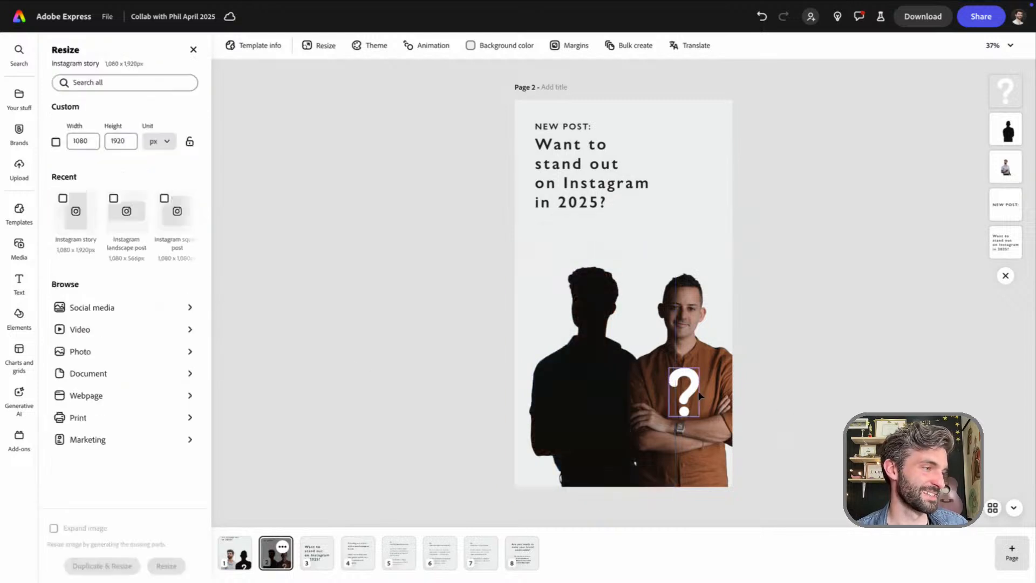
pyautogui.moveTo(690, 391); pyautogui.dragTo(596, 391)
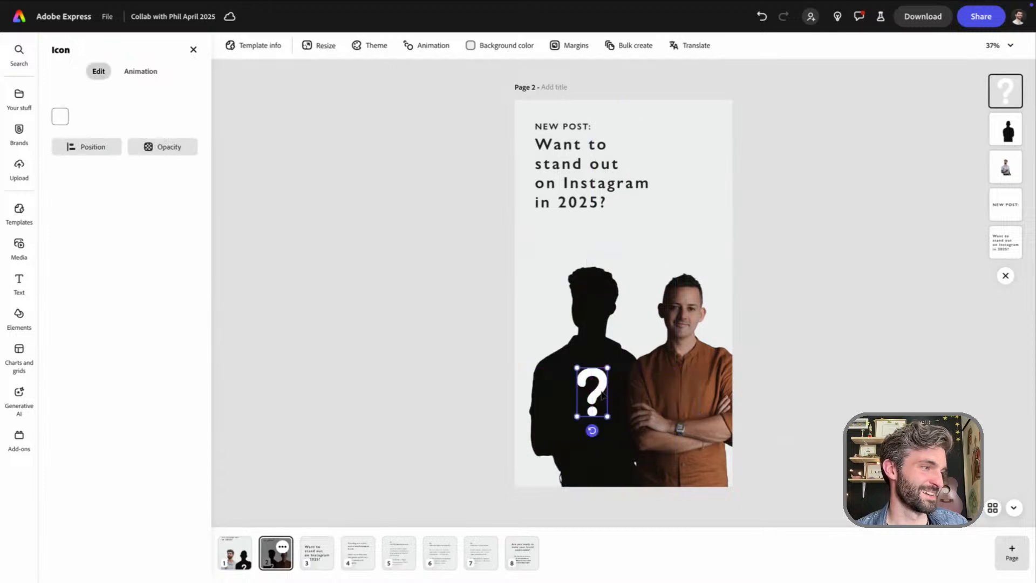
pyautogui.click(441, 334)
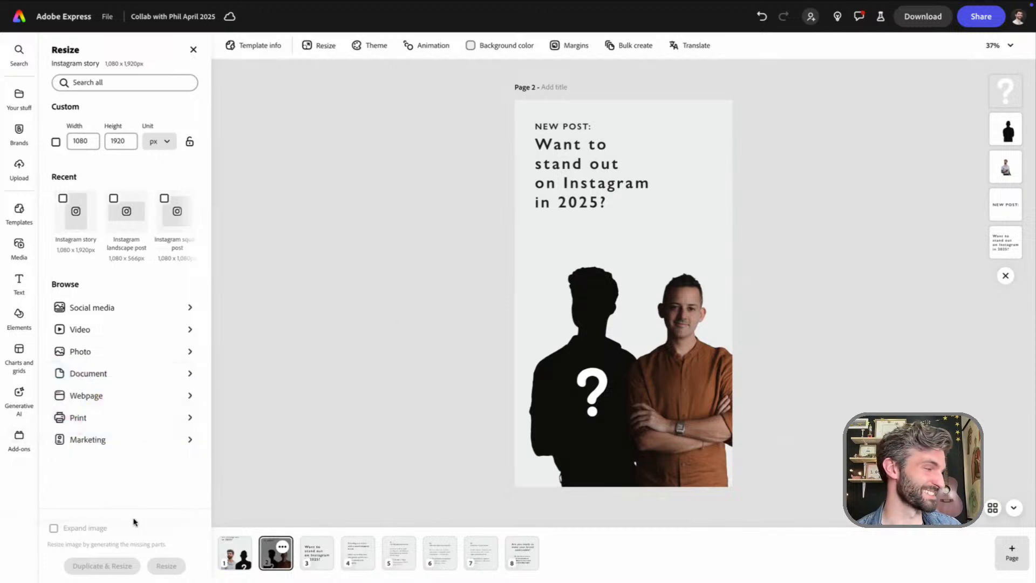
# Compare the two story pages by switching between them, and review the whole document in the all-pages overview
pyautogui.click(249, 564)
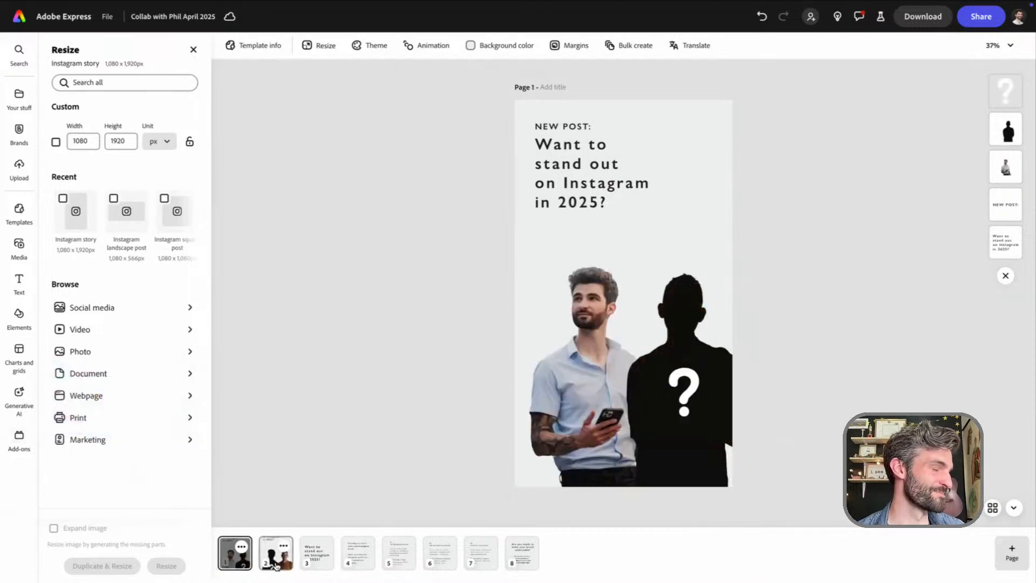
pyautogui.click(276, 556)
pyautogui.click(244, 564)
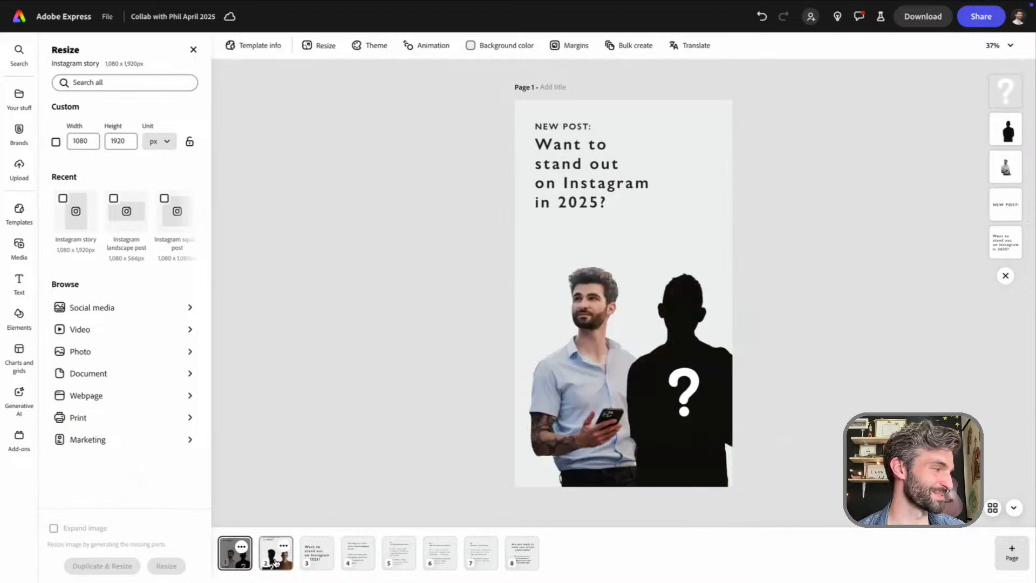
pyautogui.click(274, 561)
pyautogui.click(243, 562)
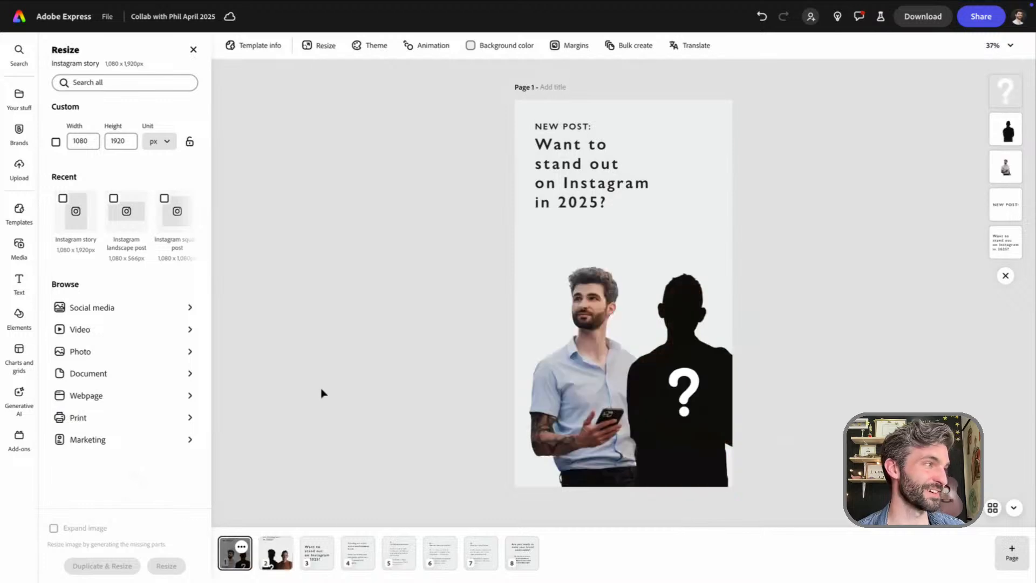
pyautogui.click(993, 508)
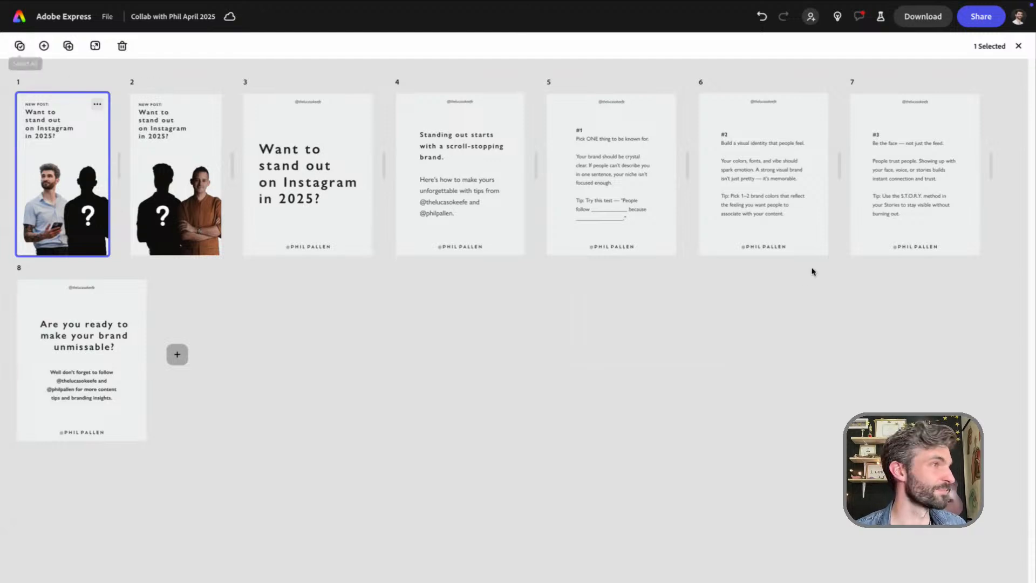
pyautogui.click(1018, 46)
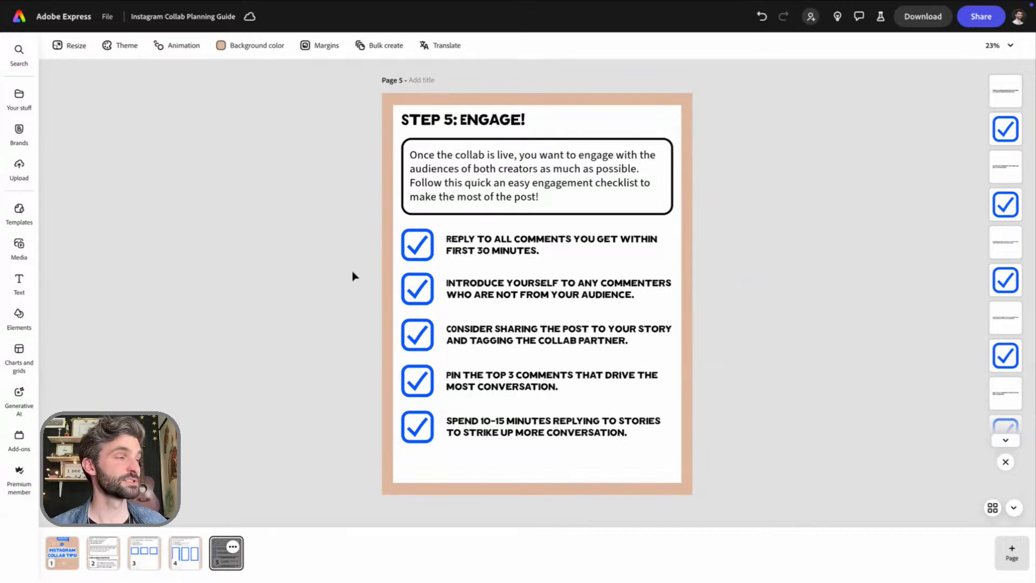
# Browse the pages of the Instagram Collab Planning Guide, from the cover and partner step to the launch and engagement steps
pyautogui.click(59, 558)
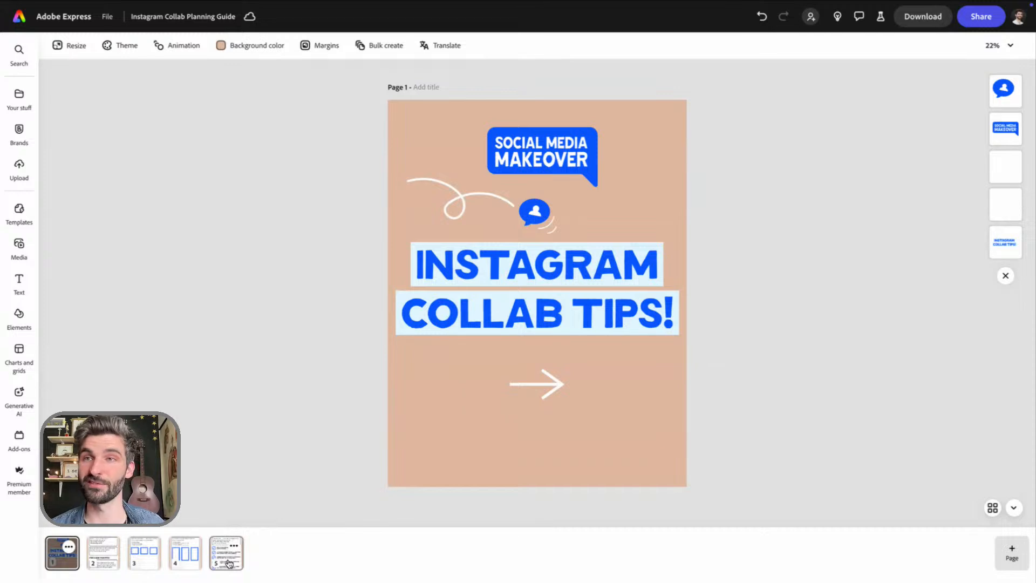
pyautogui.click(229, 561)
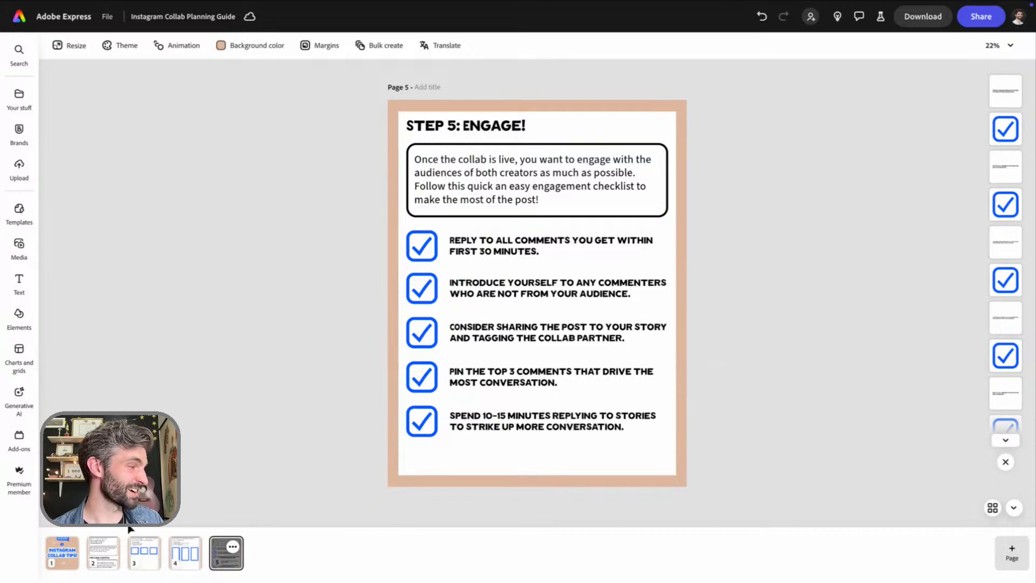
pyautogui.click(62, 553)
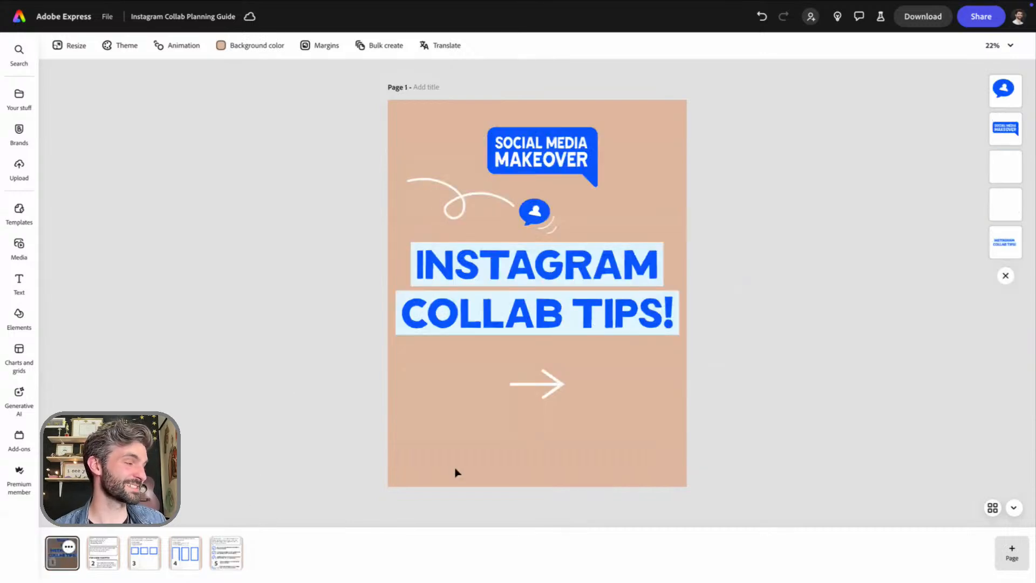
pyautogui.click(109, 563)
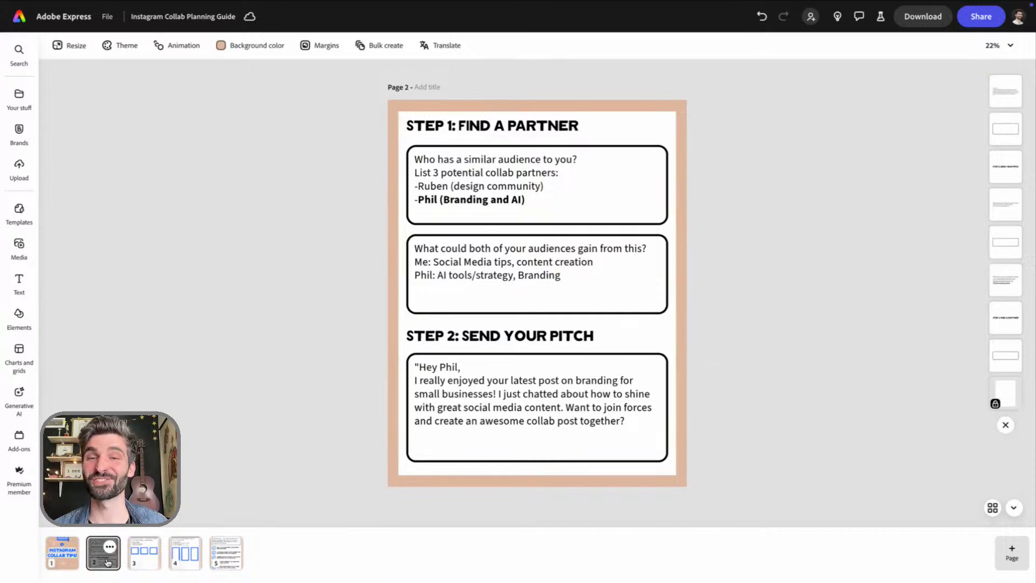
pyautogui.click(142, 558)
pyautogui.click(184, 561)
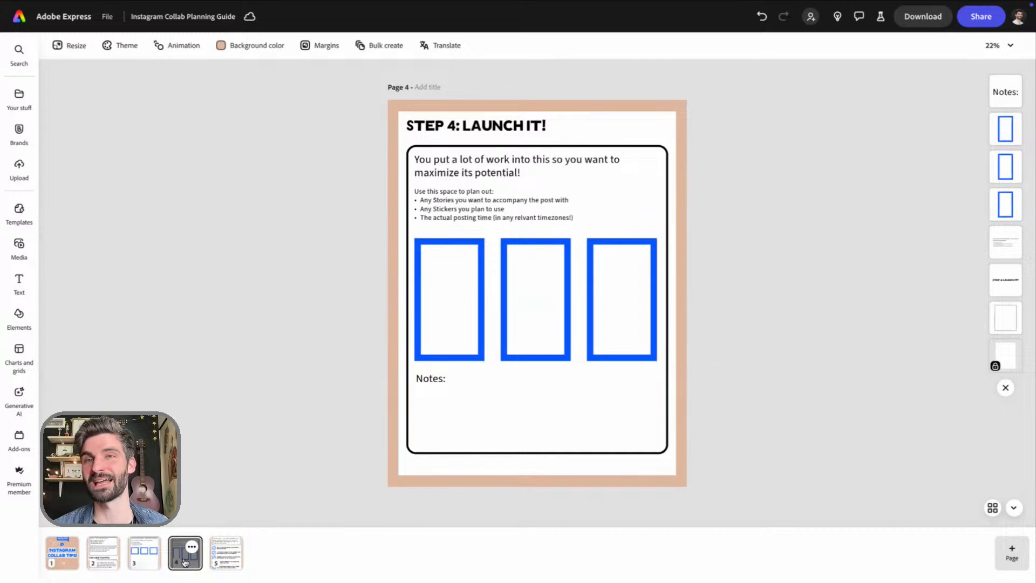